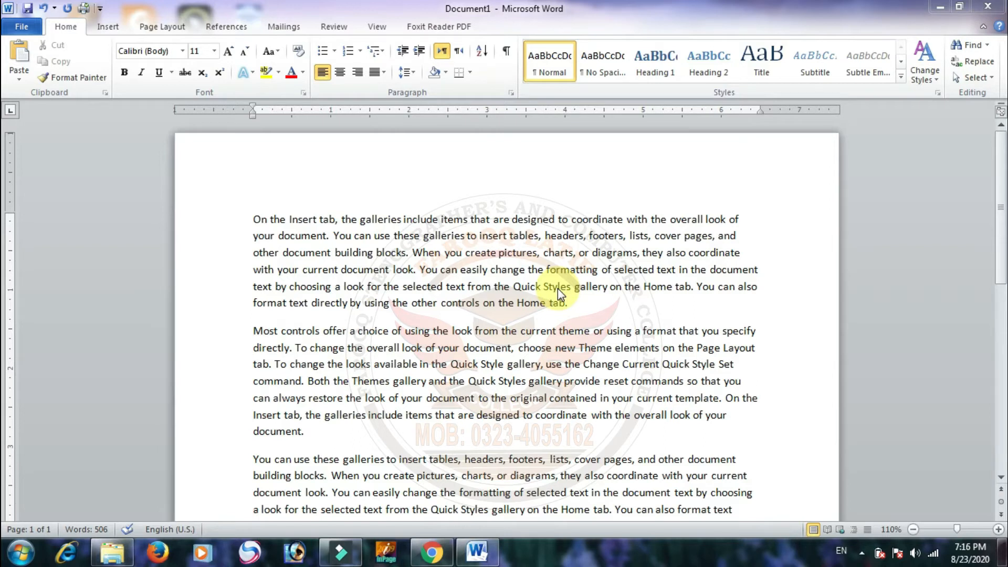
Step: Place the text cursor inside "Insert" in the first line and advance it character by character past "tab, the"
click(282, 217)
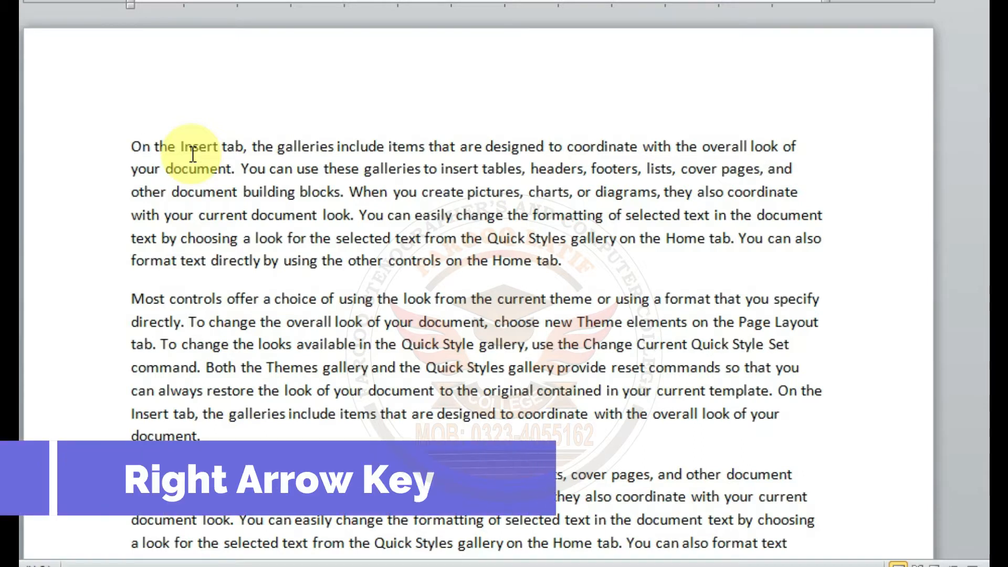
key(Right)
key(Right)
key(Right)
key(Right)
key(Right)
key(Right)
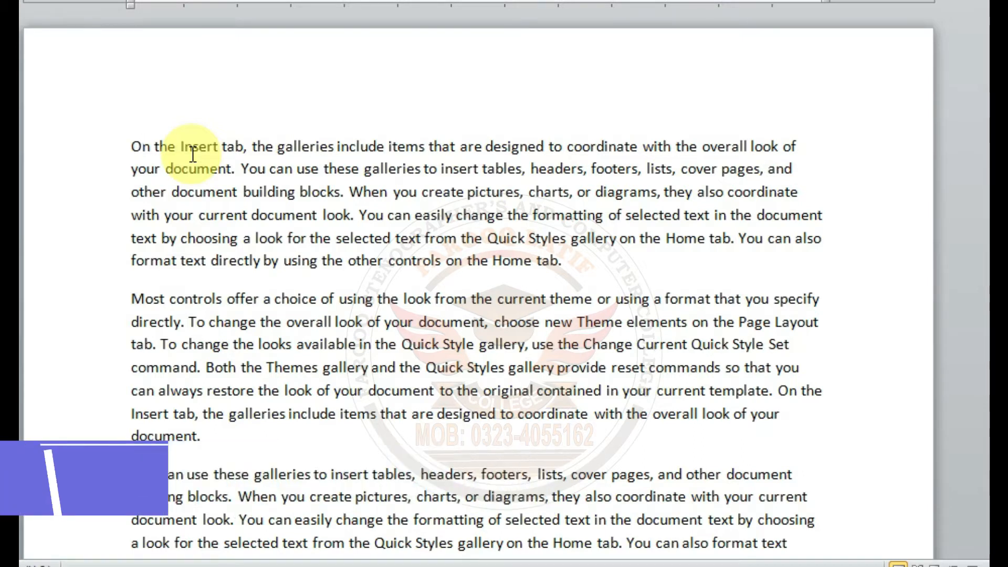
key(Right)
key(Right)
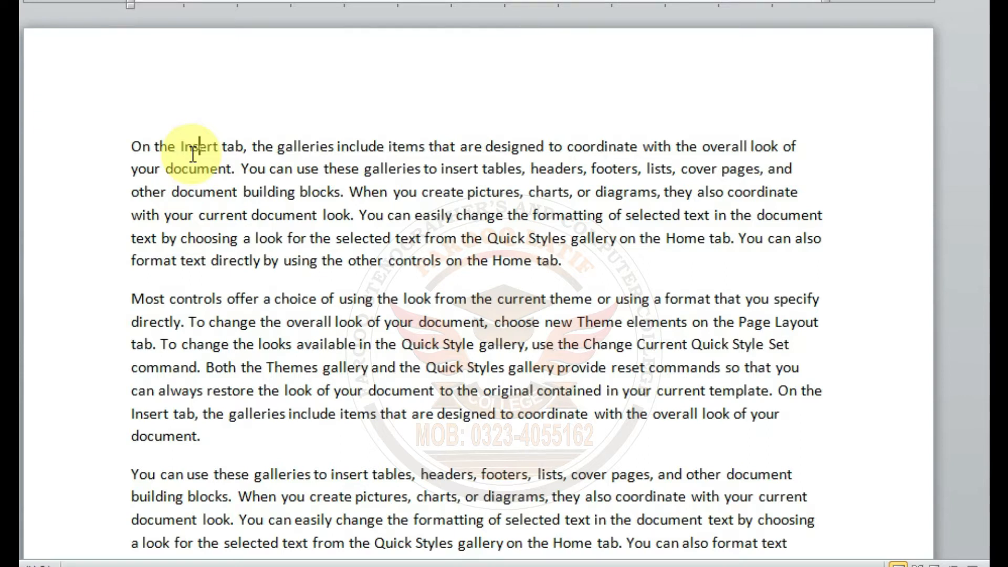
key(Right)
key(Right)
key(Right)
key(Right)
key(Right)
key(Right)
key(Right)
key(Right)
key(Right)
key(Right)
key(Right)
key(Right)
key(Right)
key(Right)
key(Right)
key(Right)
key(Right)
key(Right)
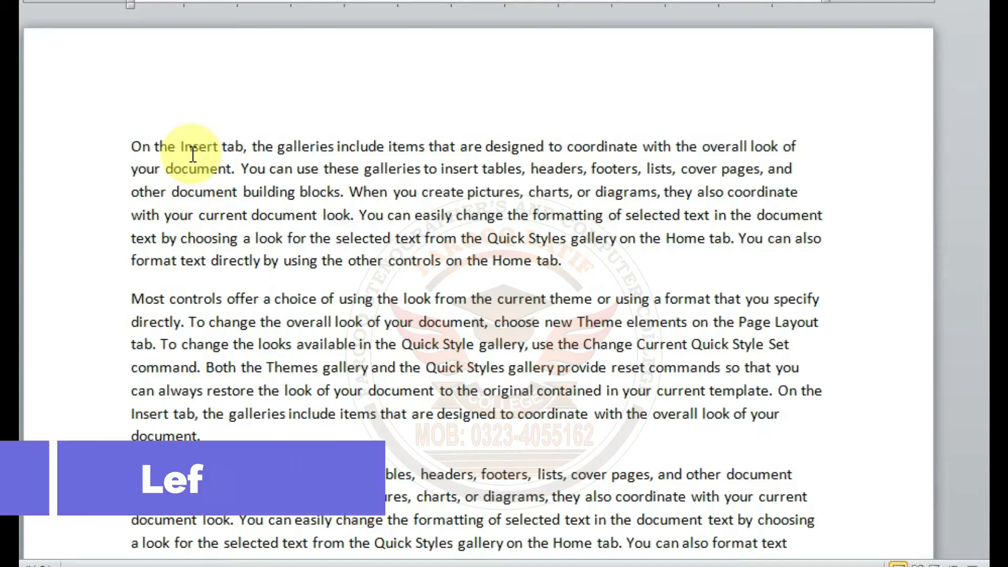
Step: Move the text cursor backward character by character along the first line to the start of "Insert"
key(Left)
key(Left)
key(Left)
key(Left)
key(Left)
key(Left)
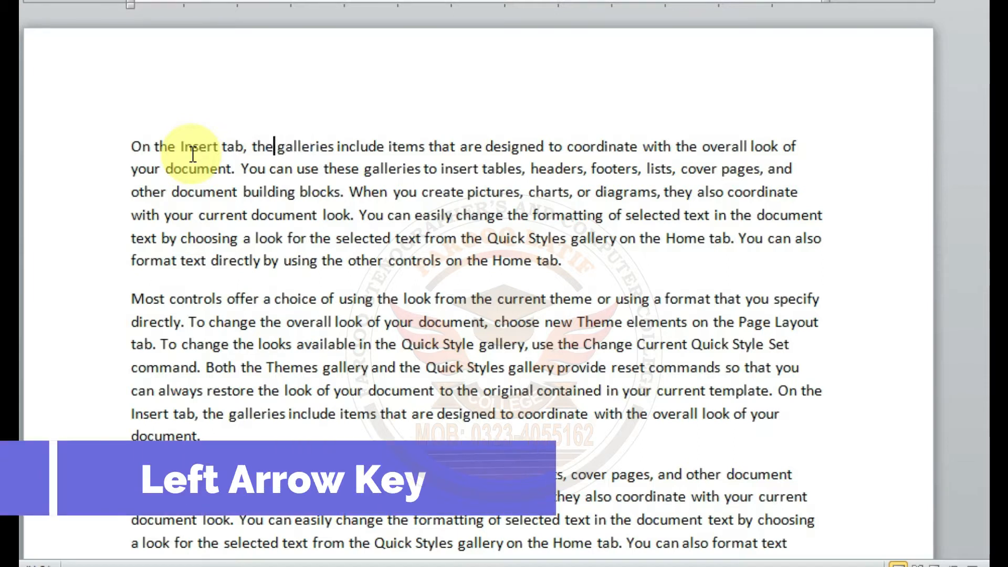
key(Left)
key(Left)
key(Left)
key(Left)
key(Left)
key(Left)
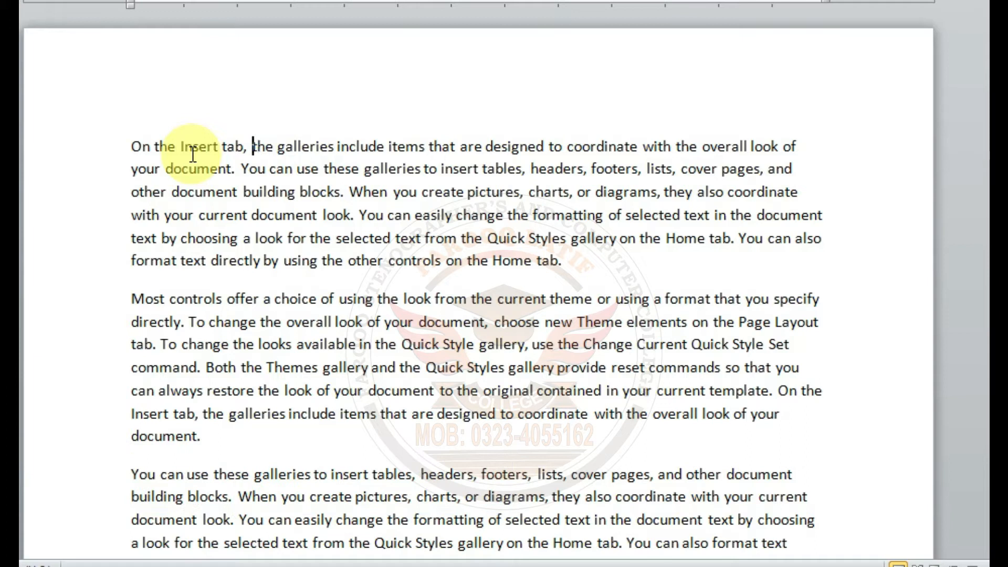
key(Left)
key(Left)
key(Left)
key(Left)
key(Left)
key(Left)
key(Left)
key(Left)
key(Left)
key(Left)
Step: Move the text cursor down line by line from the first paragraph into the second paragraph
key(Down)
key(Down)
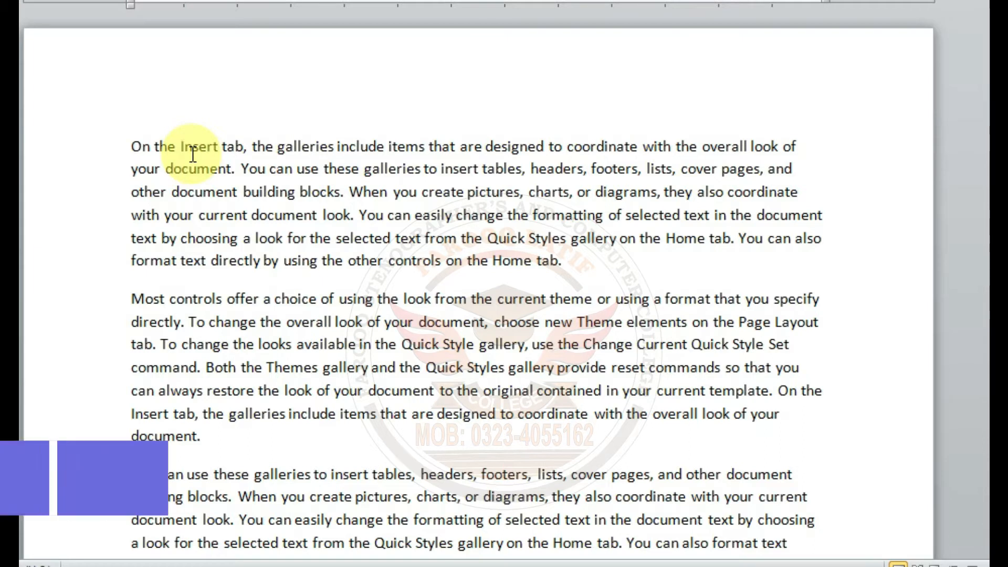
key(Down)
key(Down)
key(Down)
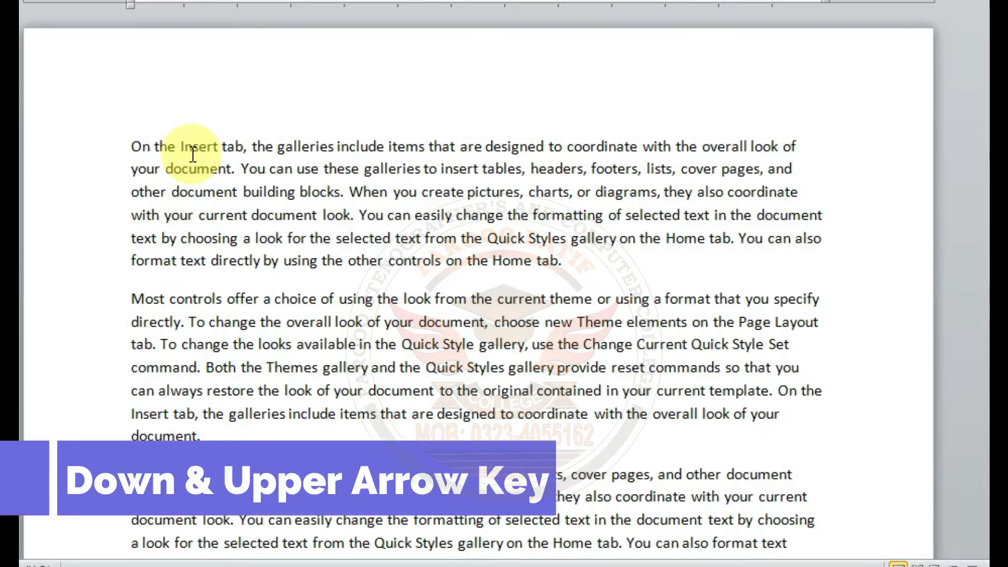
key(Down)
key(Down)
key(Down)
key(Down)
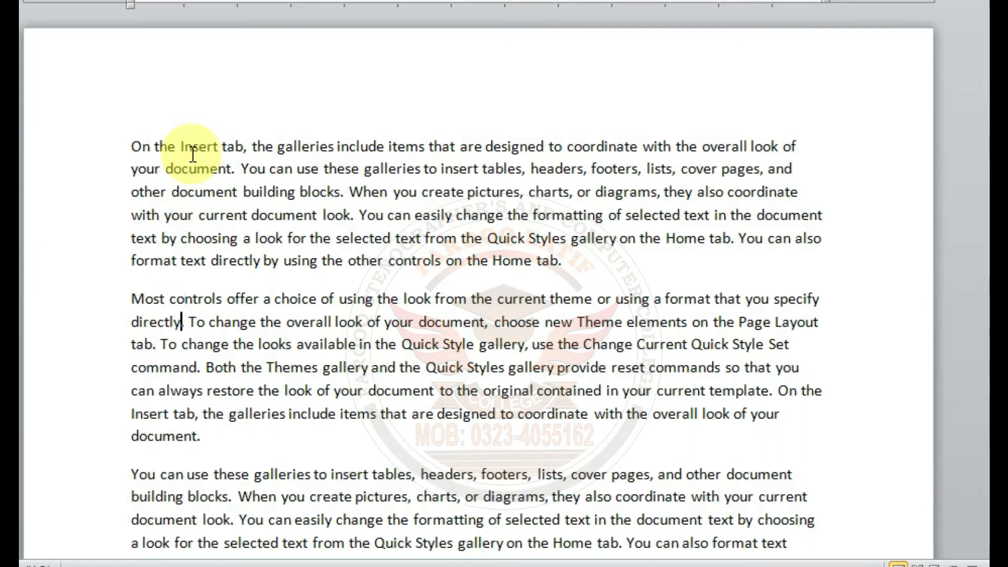
key(Down)
key(Down)
key(Down)
Step: Bring the text cursor back up line by line to the first line, placing it before the final "t" of "Insert"
key(Up)
key(Up)
key(Up)
key(Up)
key(Right)
key(Right)
key(Right)
key(Right)
key(Up)
key(Up)
key(Up)
key(Up)
key(Up)
key(Up)
key(Up)
key(Up)
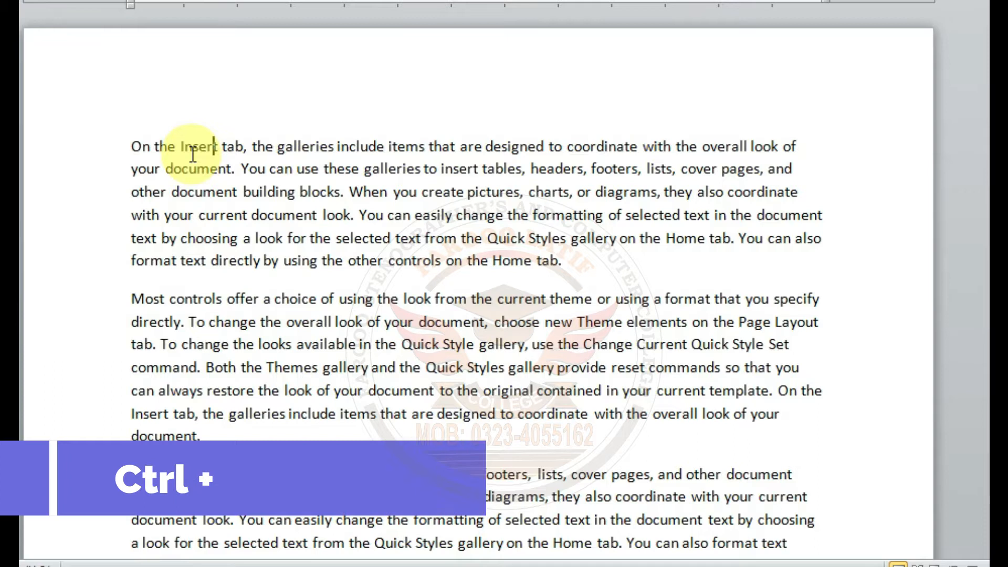
Step: Advance the text cursor word by word from "Insert" along the first line
key(ctrl+Right)
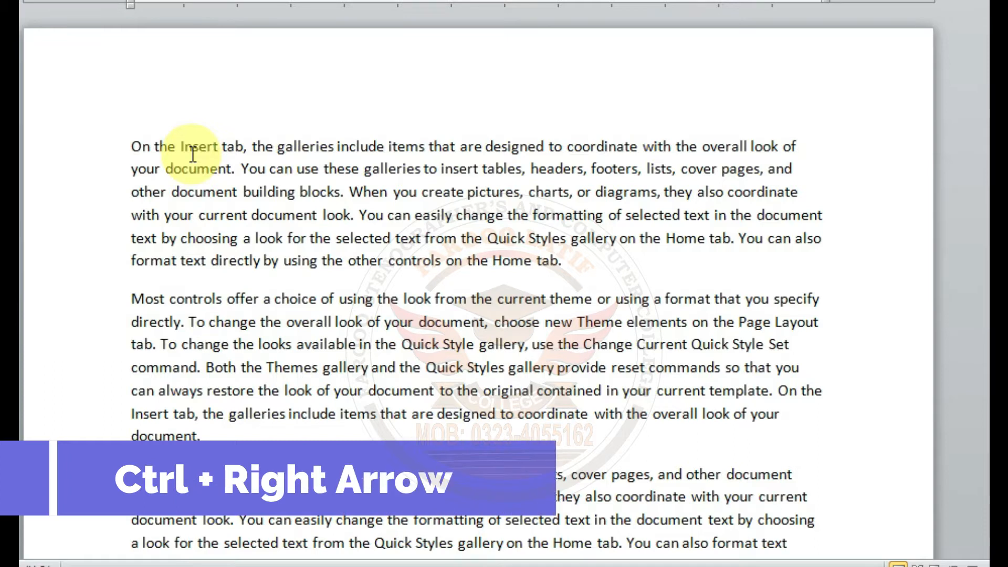
key(ctrl+Right)
key(ctrl+Right)
key(ctrl+Right)
key(ctrl+Right)
key(ctrl+Right)
key(ctrl+Right)
key(ctrl+Right)
key(ctrl+Right)
key(ctrl+Right)
key(ctrl+Right)
key(ctrl+Right)
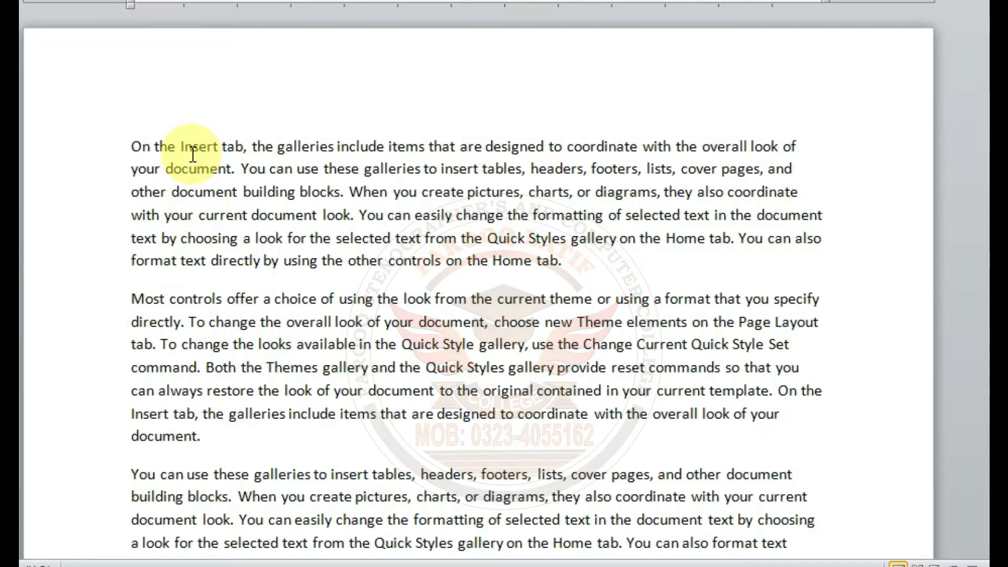
Step: Move the text cursor backward word by word along the first line
key(ctrl+Left)
key(ctrl+Left)
key(ctrl+Left)
key(ctrl+Left)
key(ctrl+Left)
key(ctrl+Left)
key(ctrl+Left)
key(ctrl+Left)
key(ctrl+Left)
key(ctrl+Left)
key(ctrl+Left)
Step: Advance the text cursor two characters and continue word by word to the start of "items" in the first line
key(Right)
key(Right)
key(ctrl+Right)
key(ctrl+Right)
key(ctrl+Right)
key(ctrl+Right)
key(ctrl+Right)
key(ctrl+Right)
key(ctrl+Right)
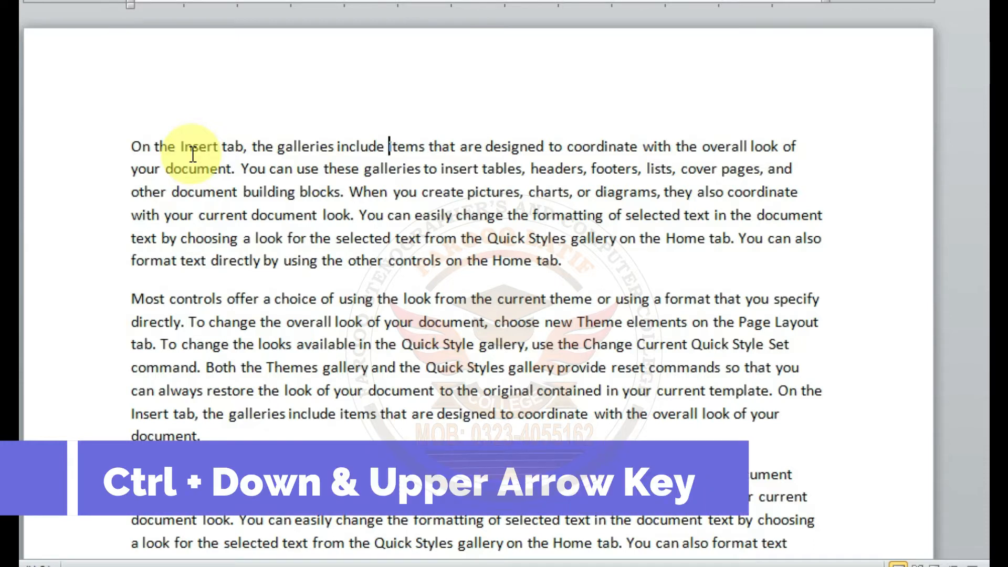
Step: Jump the text cursor down paragraph by paragraph, and return paragraph by paragraph toward the first one
key(ctrl+Down)
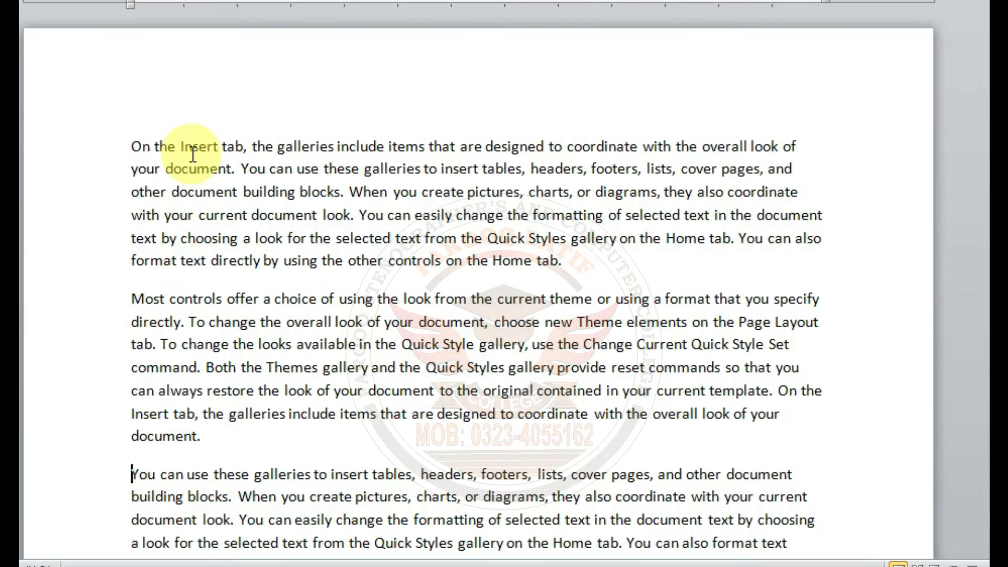
key(ctrl+Down)
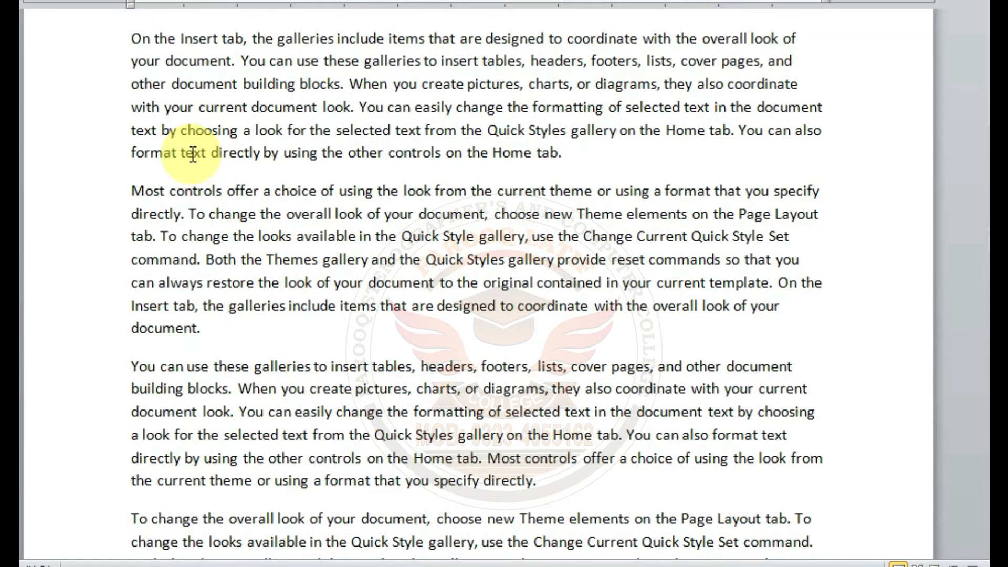
key(ctrl+Down)
key(ctrl+Up)
key(ctrl+Up)
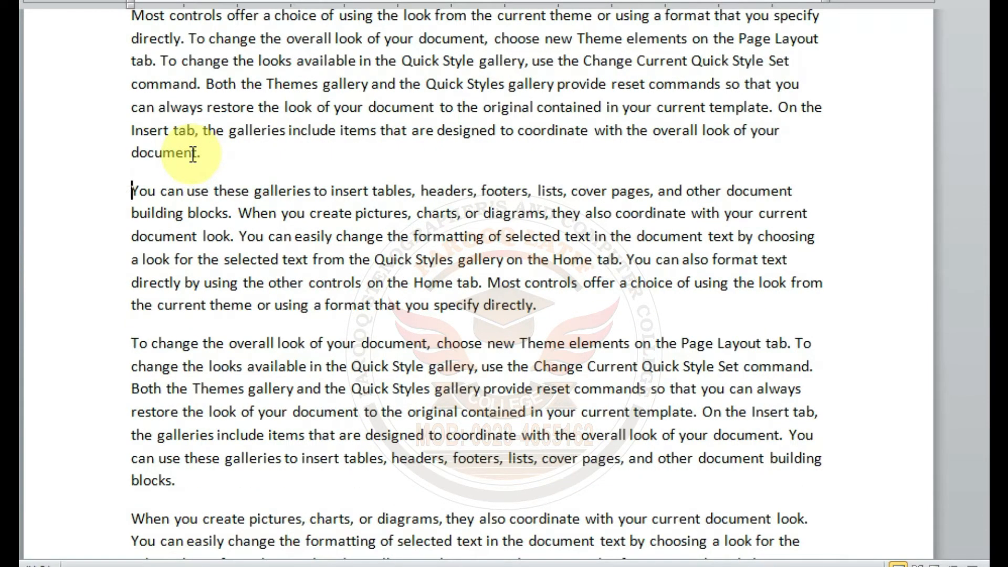
key(ctrl+Up)
key(ctrl+Up)
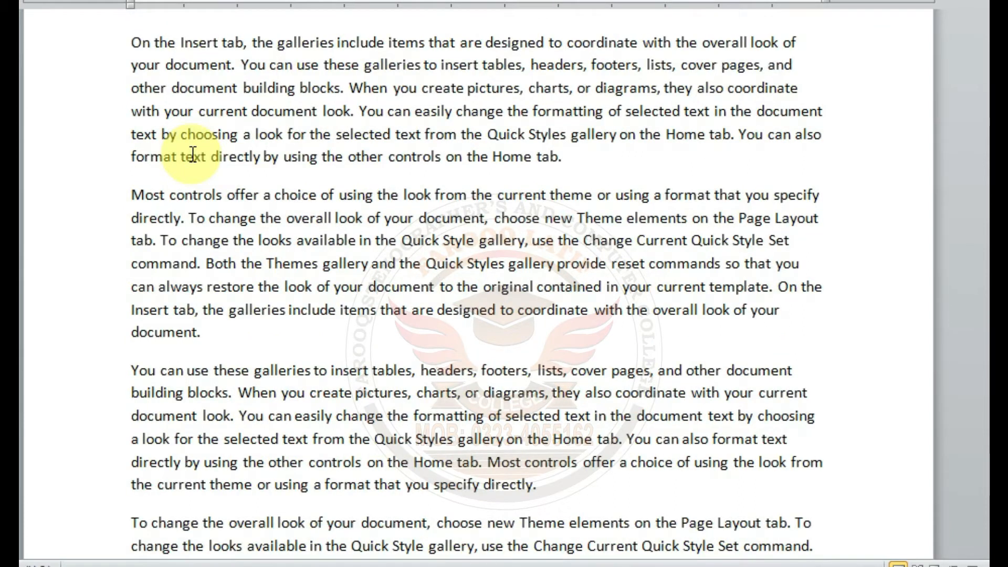
Step: Jump the text cursor down two paragraphs, back up one, and down three more
key(ctrl+Down)
key(ctrl+Down)
key(ctrl+Up)
key(ctrl+Down)
key(ctrl+Down)
key(ctrl+Down)
key(ctrl+Down)
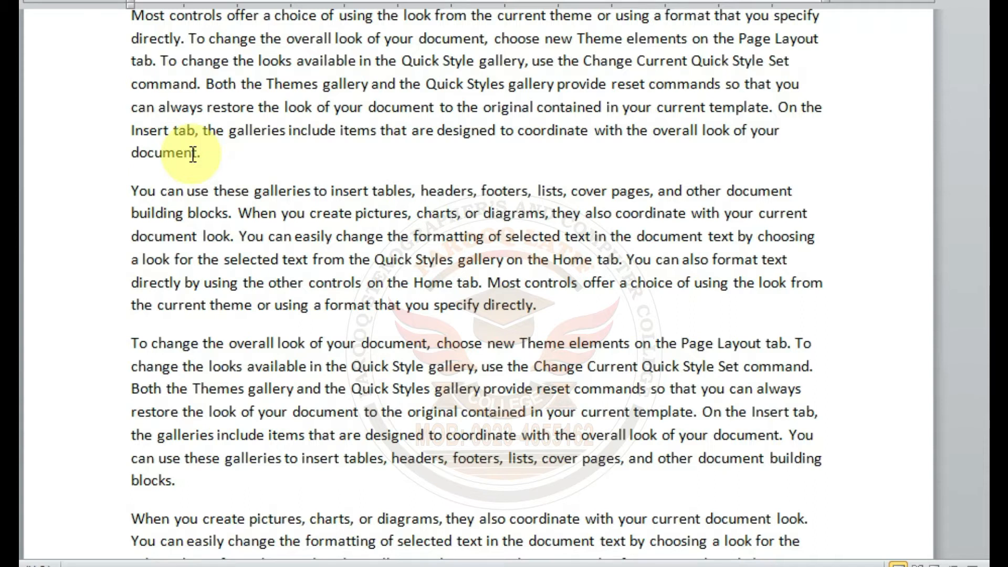
Step: Move the text cursor to the start of the document, to its end, and back to the start
key(ctrl+Page_Up)
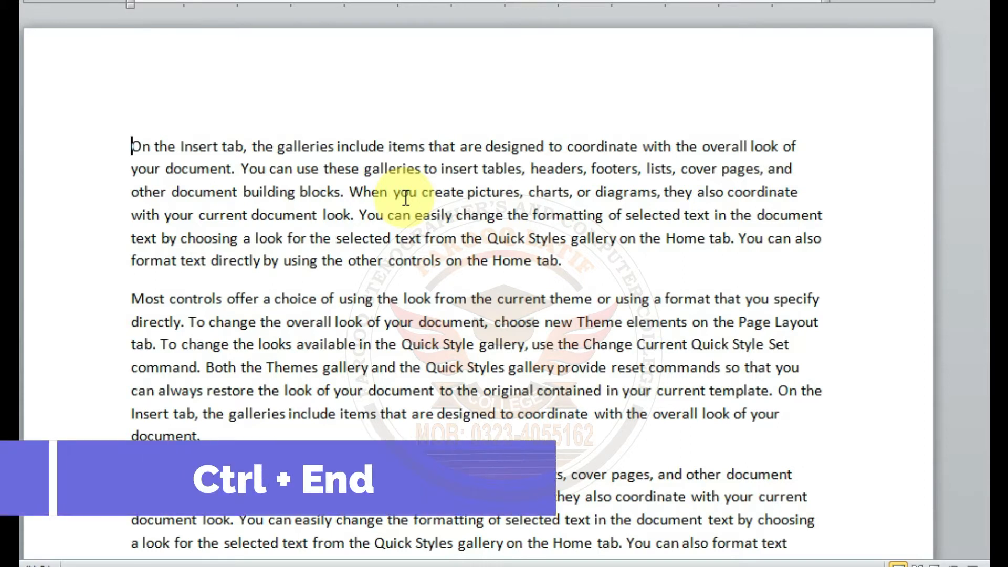
key(ctrl+End)
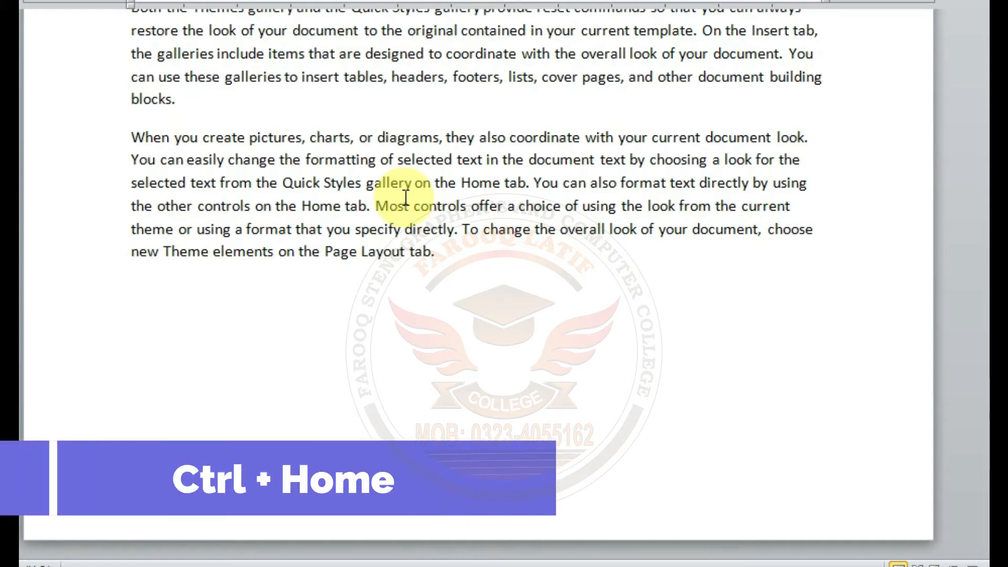
key(ctrl+Home)
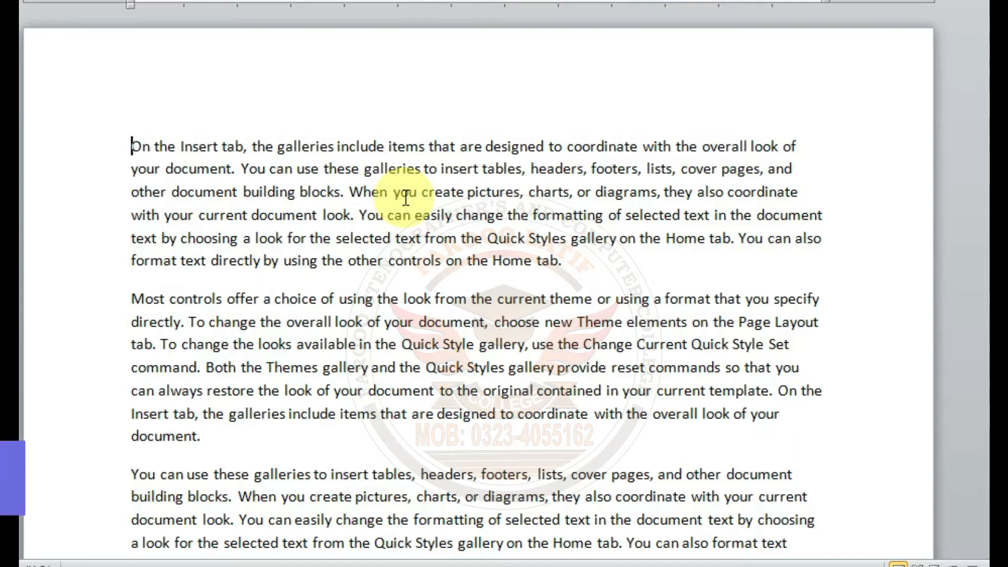
Step: Select the text character by character from "On" at the document's start into the word "galleries"
key(shift+Right)
key(shift+Right)
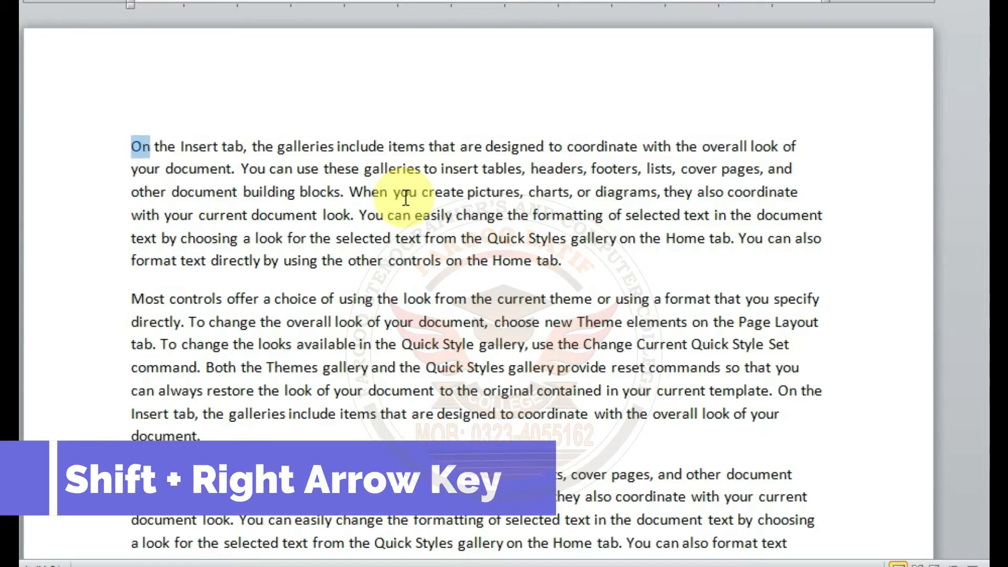
key(shift+Right)
key(shift+Right)
key(shift+Right)
key(shift+Right)
key(shift+Right)
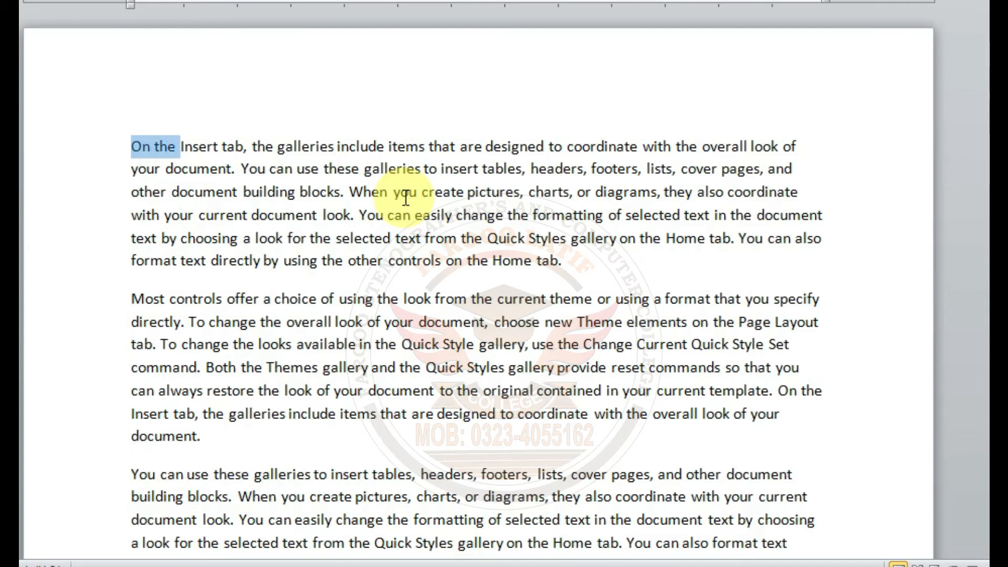
key(shift+Right)
key(shift+Right)
key(shift+Right)
key(shift+Right)
key(shift+Right)
key(shift+Right)
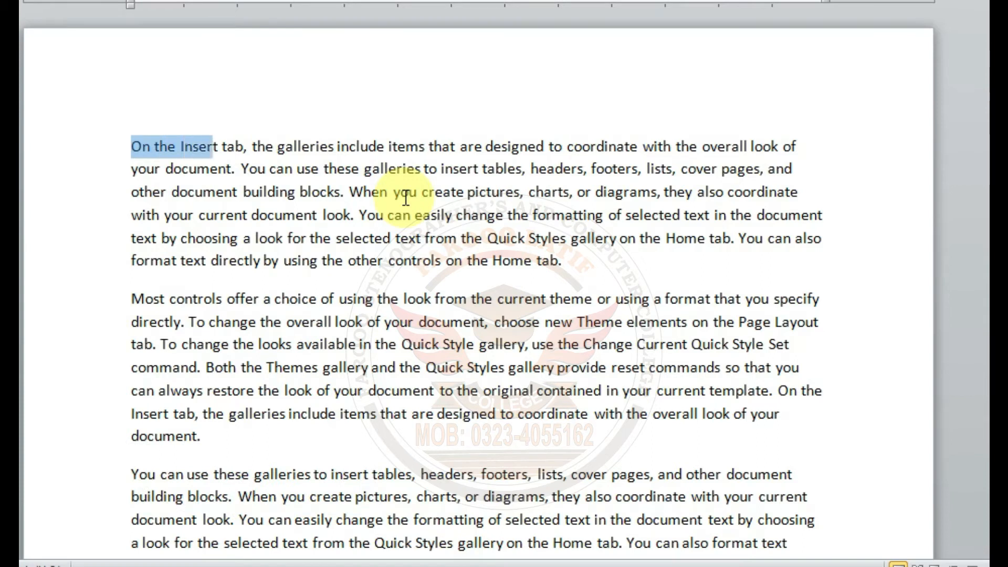
key(shift+Right)
key(shift+Right)
key(shift+Right)
key(shift+Right)
key(shift+Right)
key(shift+Right)
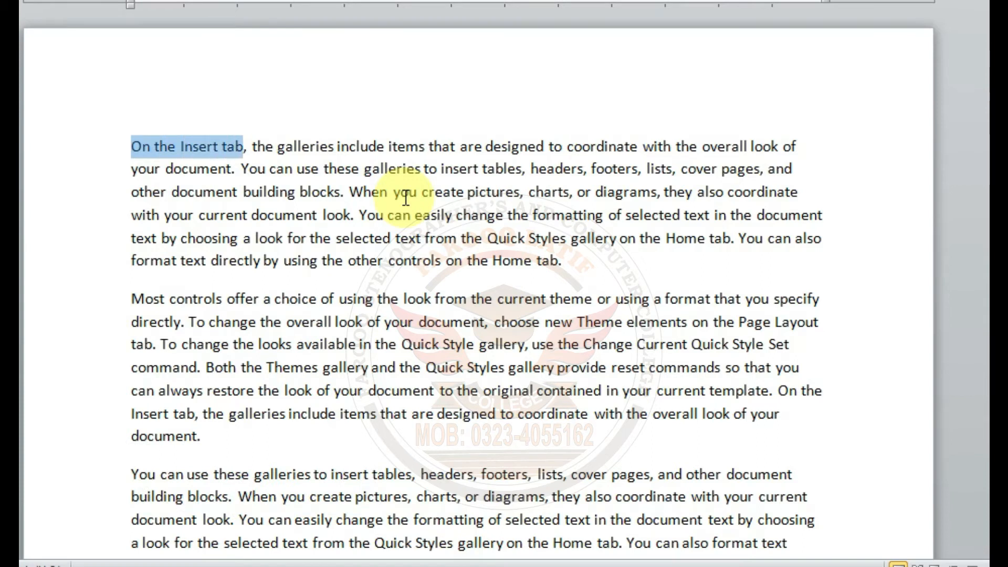
key(shift+Right)
key(shift+Right)
key(shift+Right)
key(shift+Right)
key(shift+Right)
key(shift+Right)
key(shift+Right)
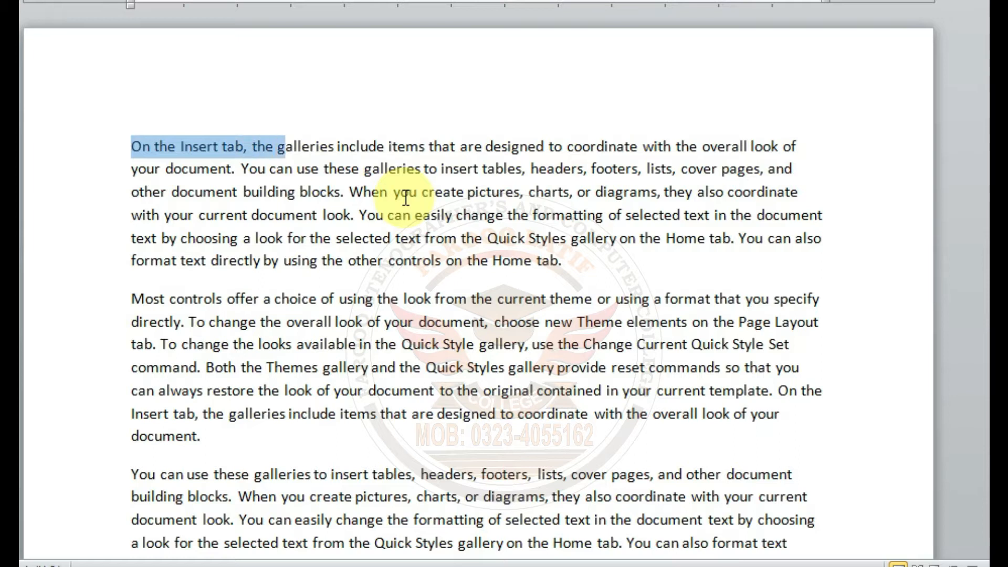
key(shift+Right)
key(shift+Right)
key(shift+Right)
Step: Drop the selection, move the cursor to after "in" of "include", and select backward character by character to "tab"
key(Right)
key(Right)
key(Right)
key(Right)
key(Right)
key(Right)
key(Right)
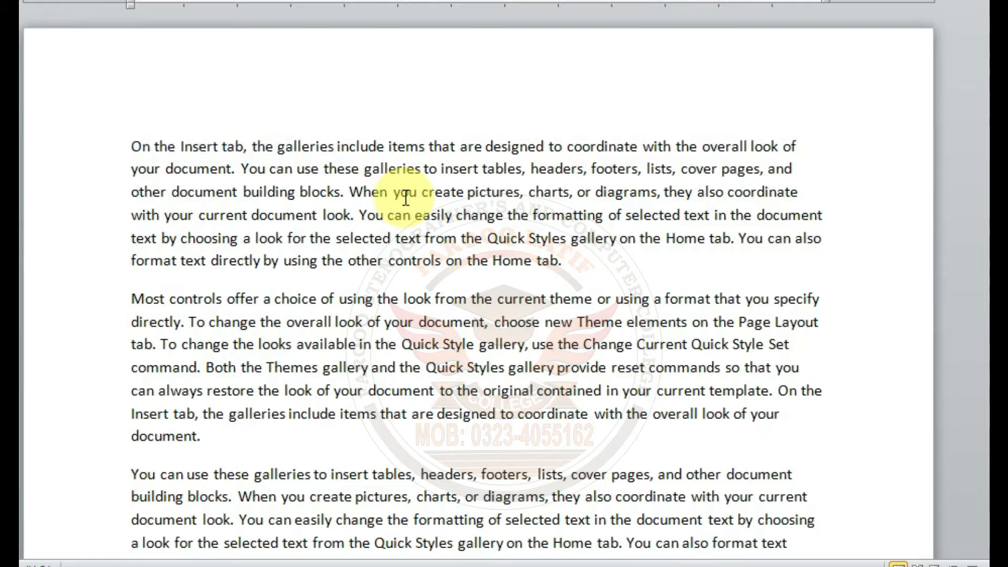
key(shift+Left)
key(shift+Left)
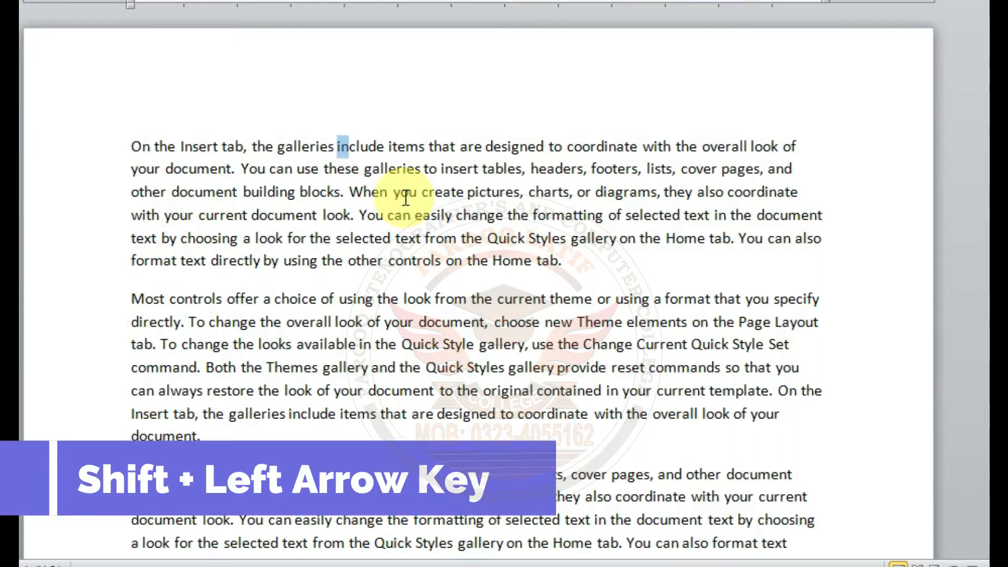
key(shift+Left)
key(shift+Left)
key(shift+Left)
key(shift+Left)
key(shift+Left)
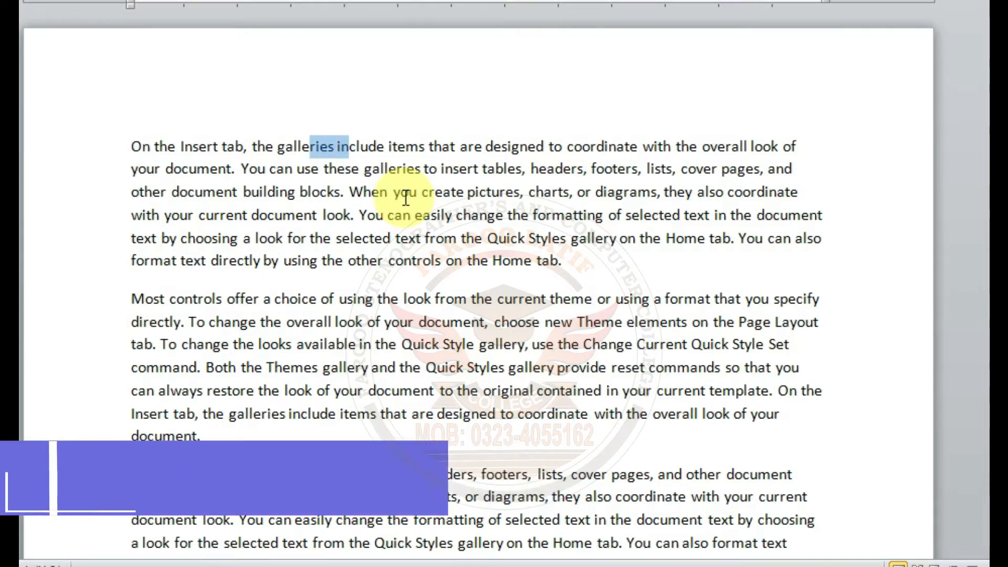
key(shift+Left)
key(shift+Left)
key(shift+Left)
key(shift+Left)
key(shift+Left)
key(shift+Left)
key(shift+Left)
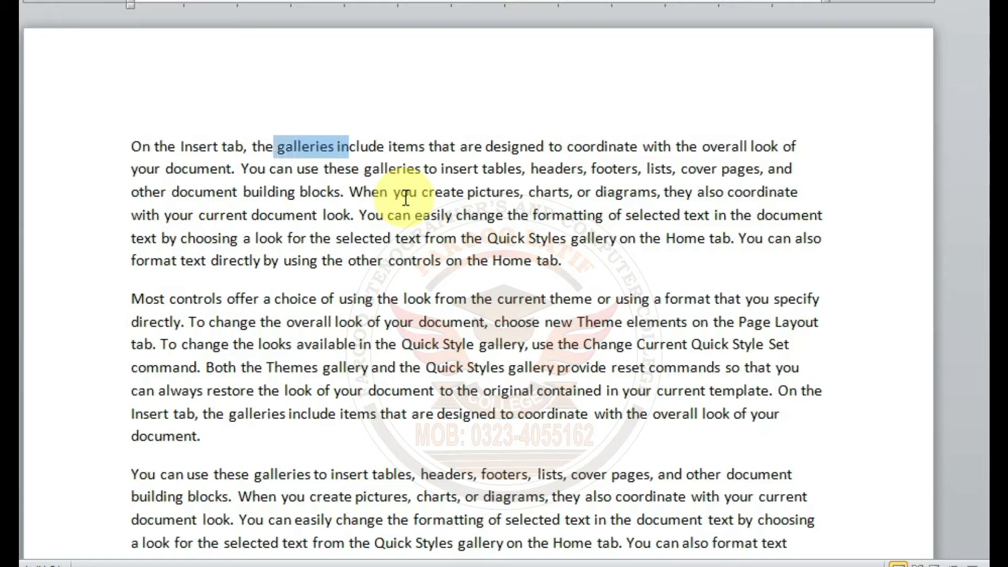
key(shift+Left)
key(shift+Left)
key(shift+Left)
key(shift+Left)
key(shift+Left)
key(shift+Left)
key(shift+Left)
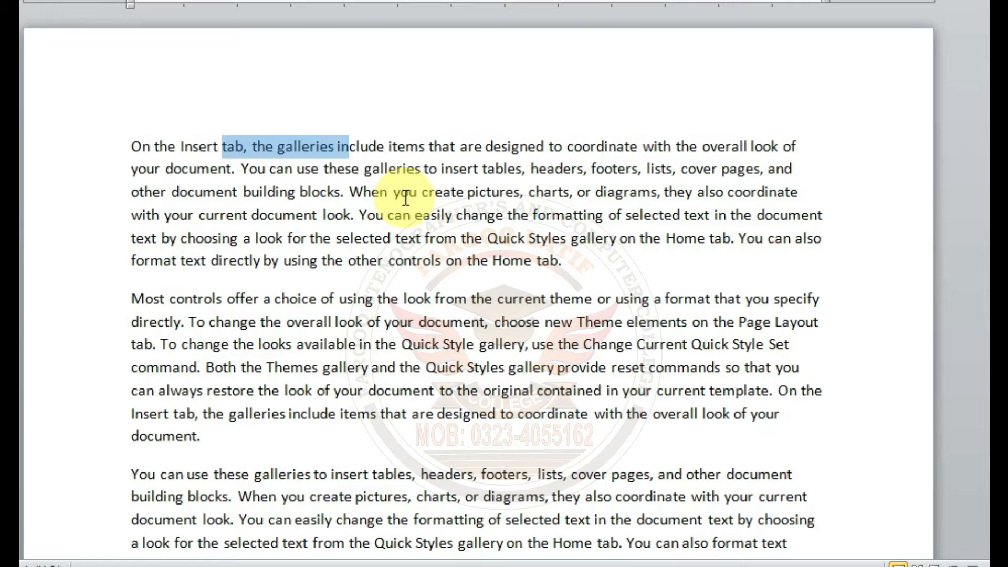
Step: Select the first line's text word by word from inside "the" before "galleries" through "coordinate with"
click(262, 145)
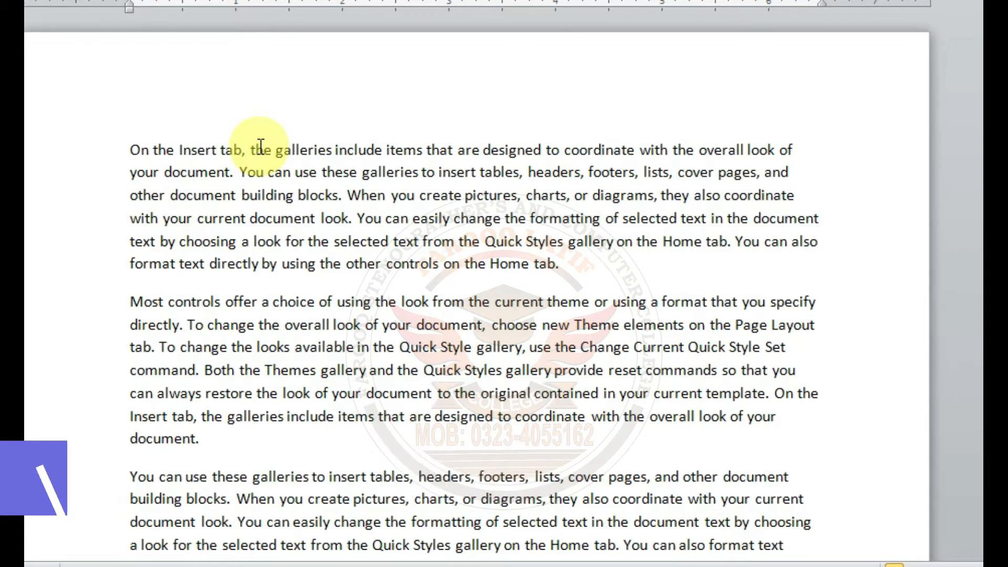
key(ctrl+shift+Right)
key(ctrl+shift+Right)
key(ctrl+shift+Right)
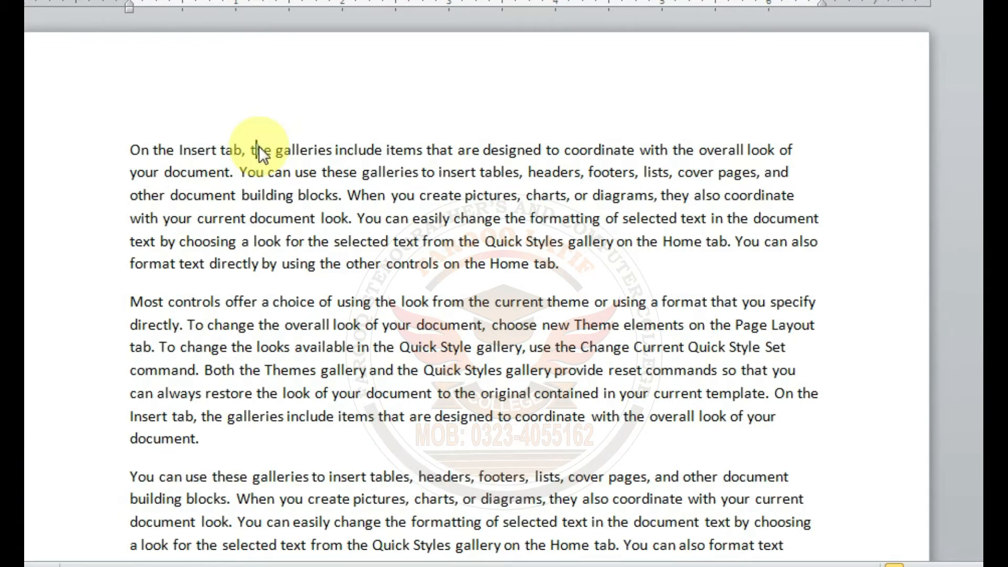
key(ctrl+shift+Right)
key(ctrl+shift+Right)
key(ctrl+shift+Right)
key(ctrl+shift+Right)
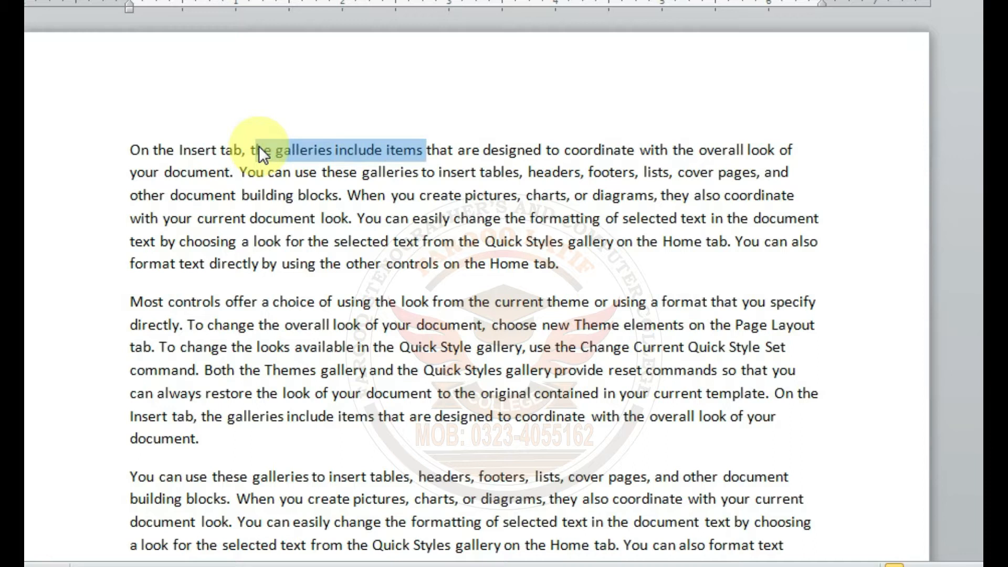
key(ctrl+shift+Right)
key(ctrl+shift+Right)
key(ctrl+shift+Right)
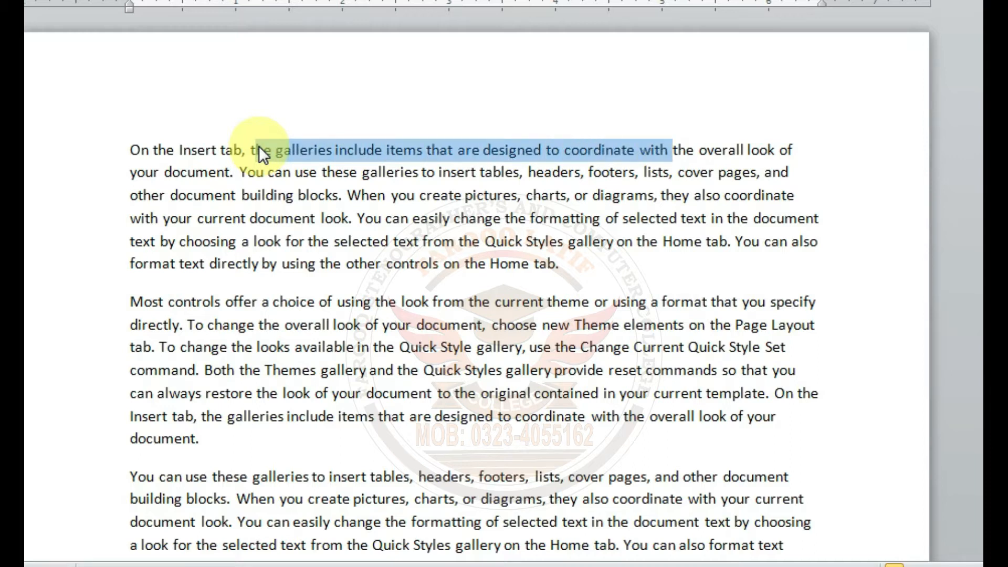
Step: Drop the selection at its end and select the first line's text backward word by word from "with" to "galleries"
key(Right)
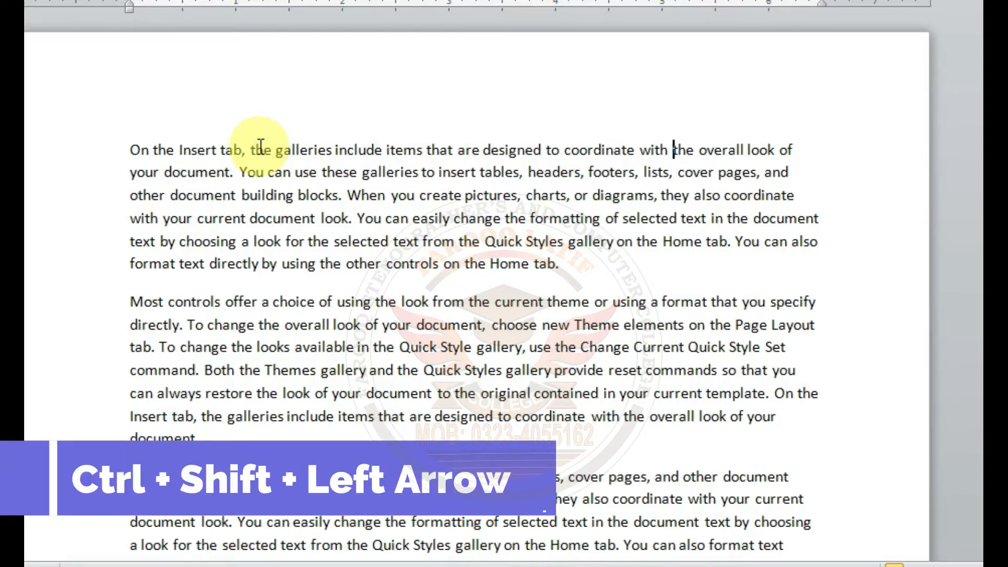
key(ctrl+shift+Left)
key(ctrl+shift+Left)
key(ctrl+shift+Left)
key(ctrl+shift+Left)
key(ctrl+shift+Left)
key(ctrl+shift+Left)
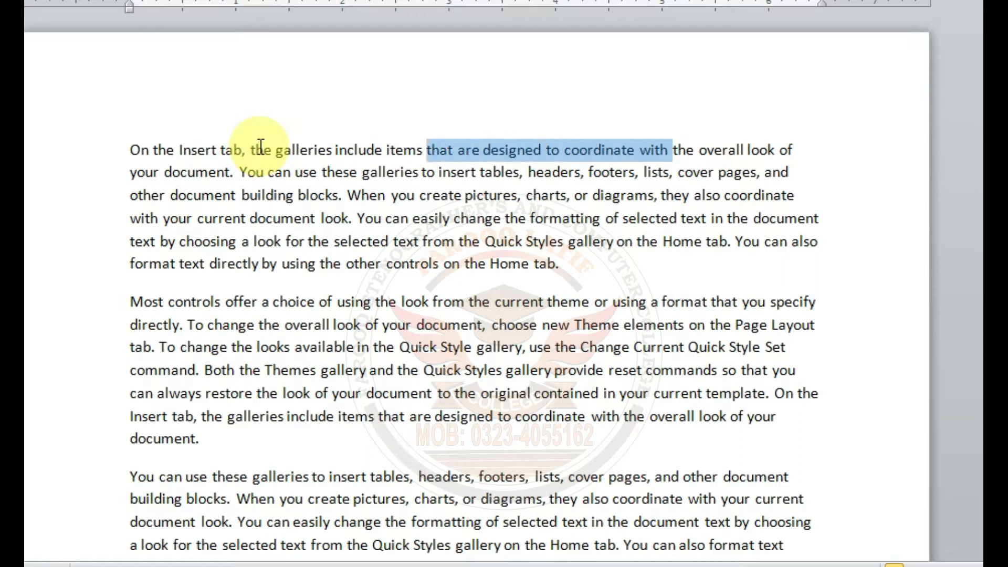
key(ctrl+shift+Left)
key(ctrl+shift+Left)
key(ctrl+shift+Left)
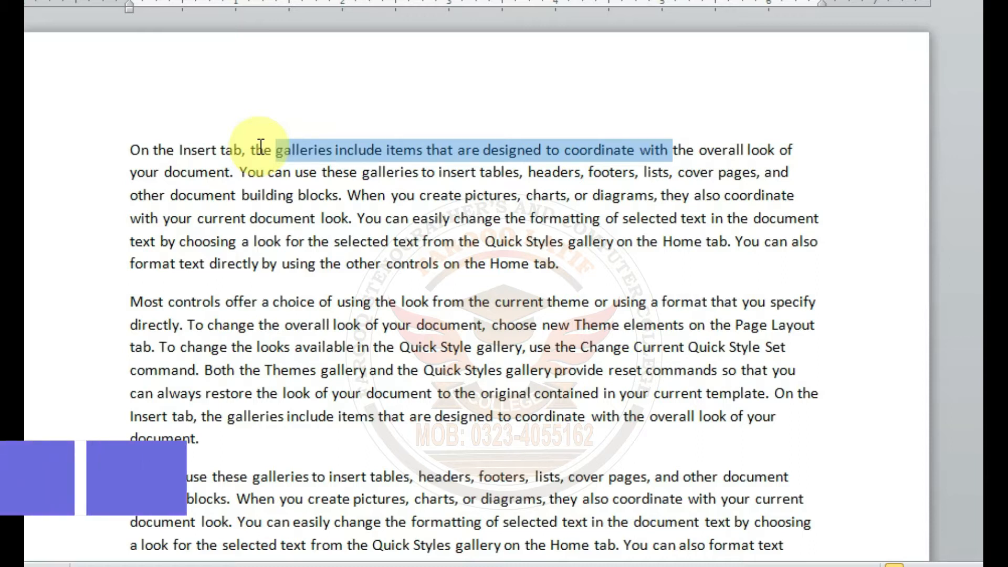
Step: Drop the selection at its end and select line by line from "the overall look" down into "format" in the second paragraph's first line
key(Right)
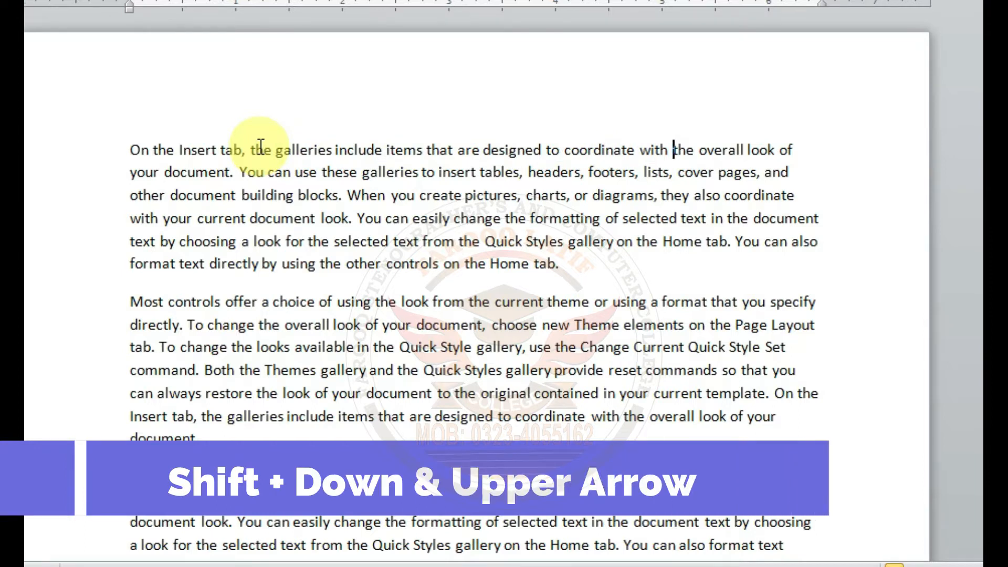
key(shift+Down)
key(shift+Down)
key(shift+Down)
key(shift+Down)
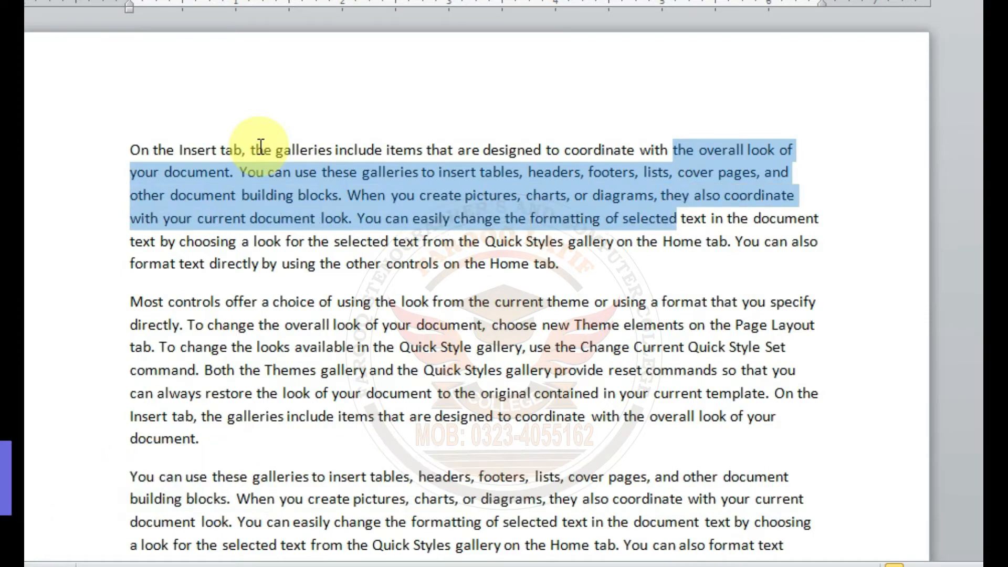
key(shift+Down)
key(shift+Down)
key(shift+Down)
key(shift+Down)
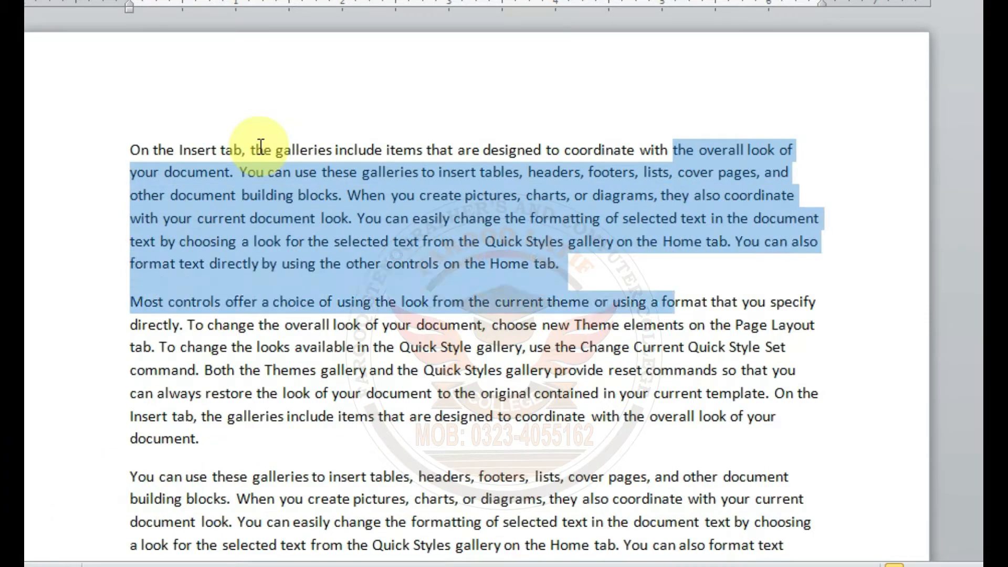
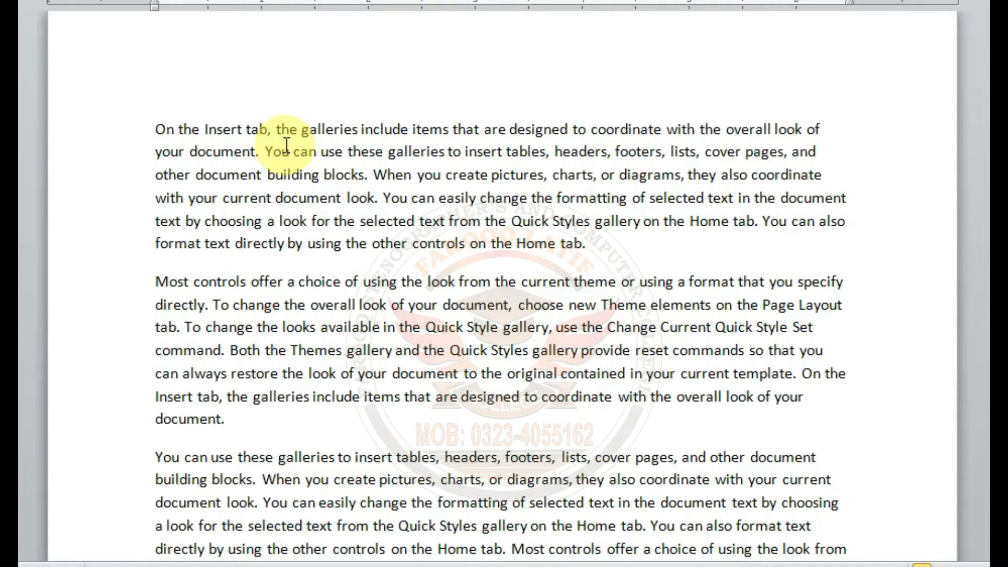
Step: Select upward line by line from after "choice" in the third paragraph to inside "they" in the first paragraph's third line
key(shift+Up)
key(shift+Up)
key(shift+Up)
key(shift+Up)
key(shift+Up)
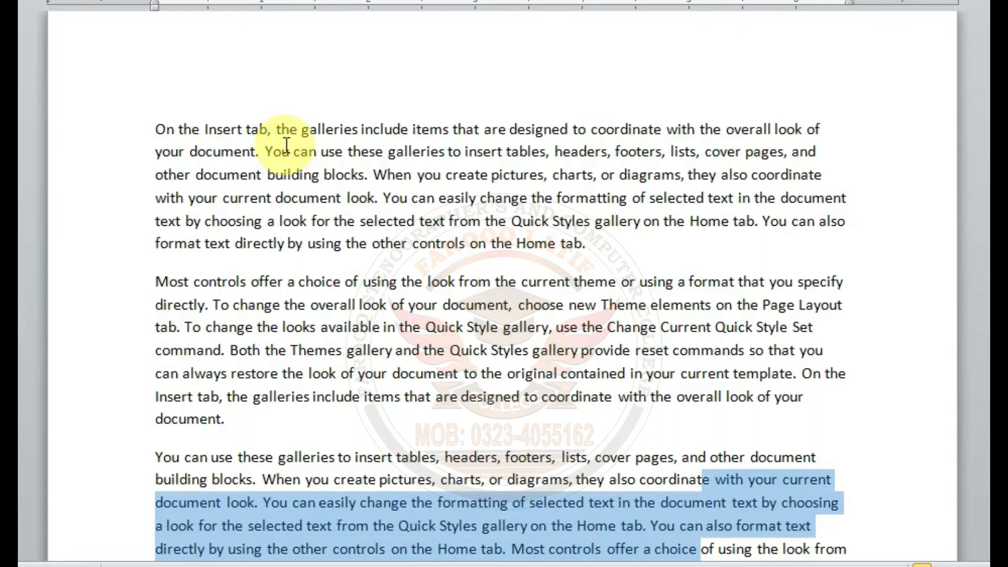
key(shift+Up)
key(shift+Up)
key(shift+Up)
key(shift+Up)
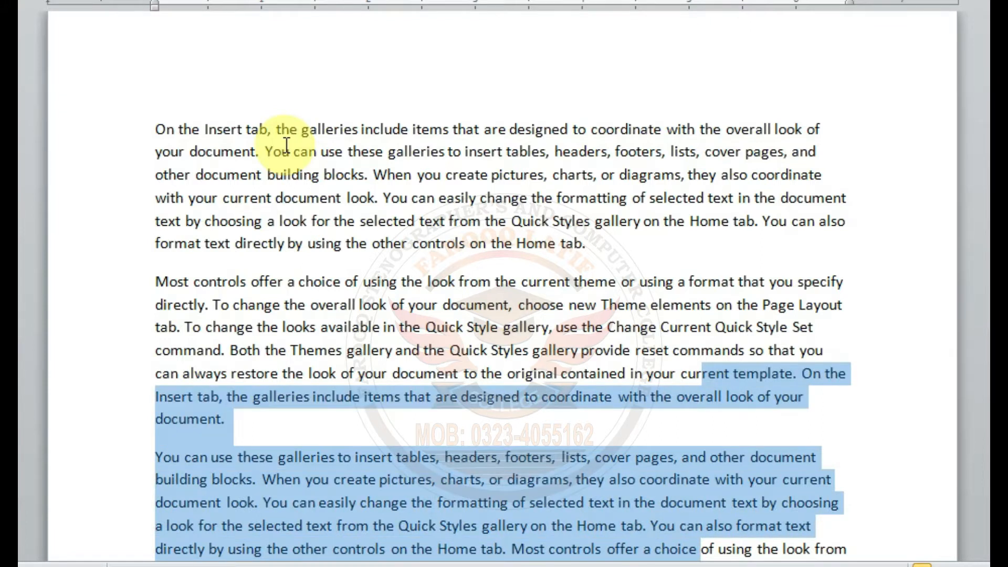
key(shift+Up)
key(shift+Up)
key(shift+Up)
key(shift+Up)
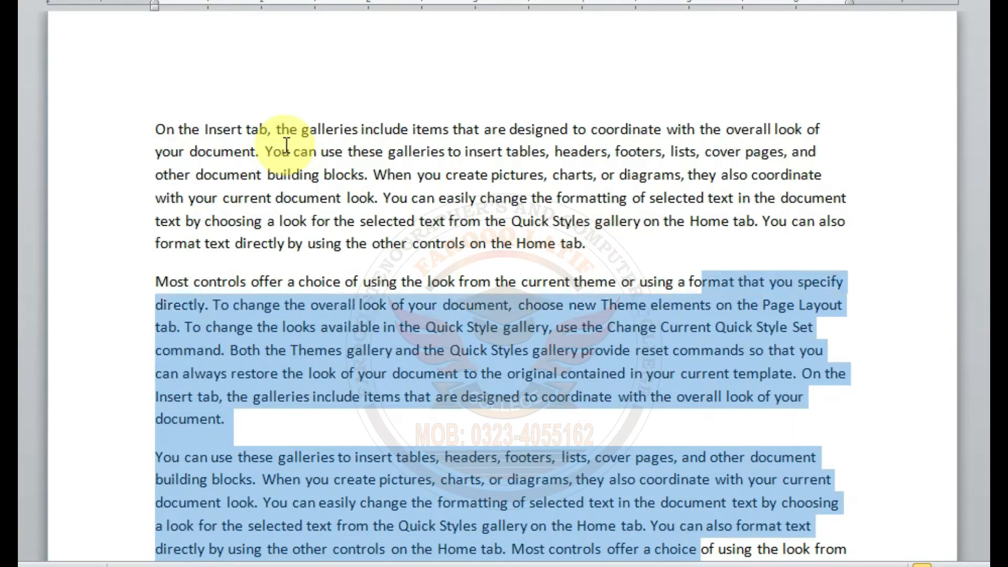
key(shift+Up)
key(shift+Up)
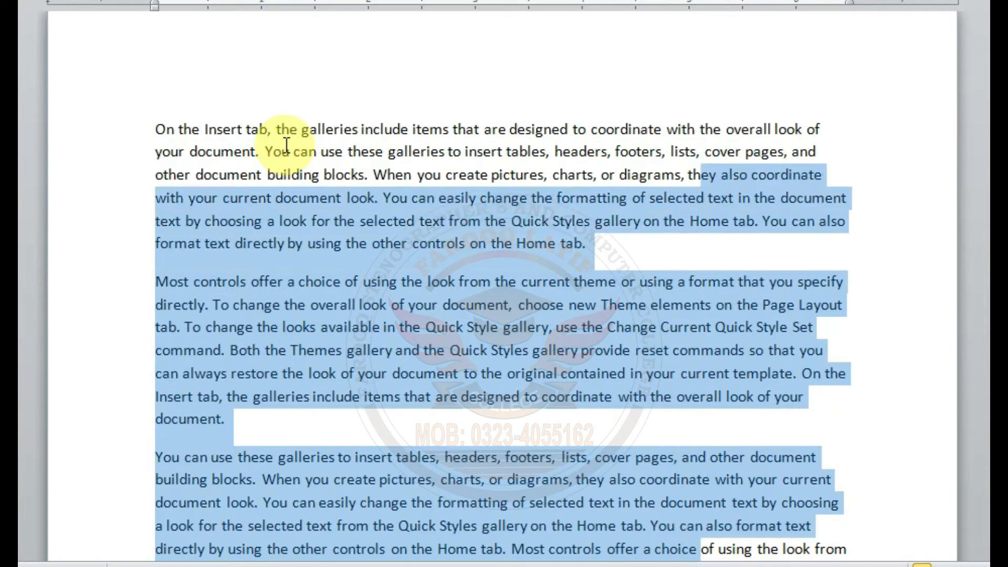
Step: Drop the selection, move the cursor before "the overall look" in the first line, and select paragraph by paragraph through the fourth paragraph
key(Up)
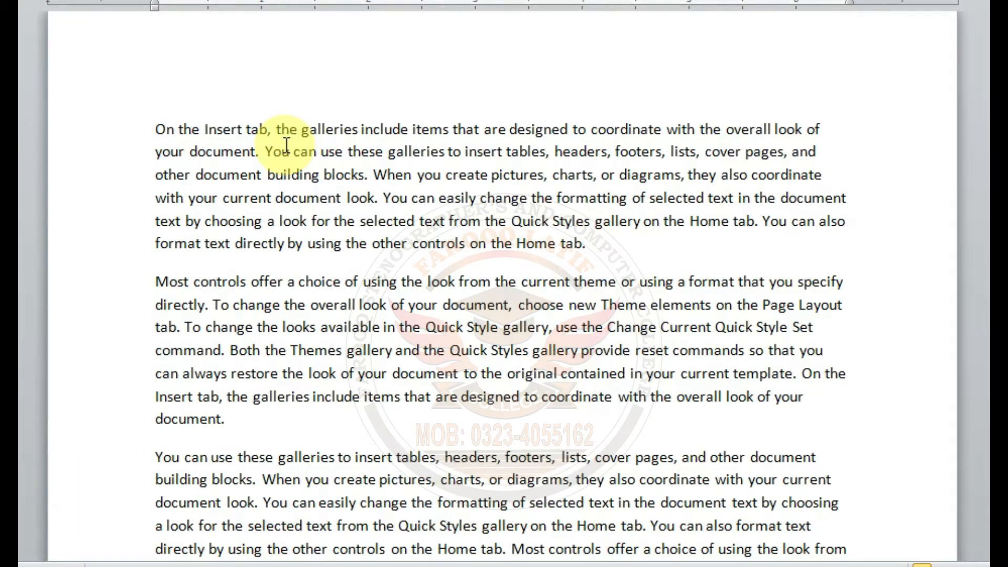
key(Up)
key(ctrl+shift+Down)
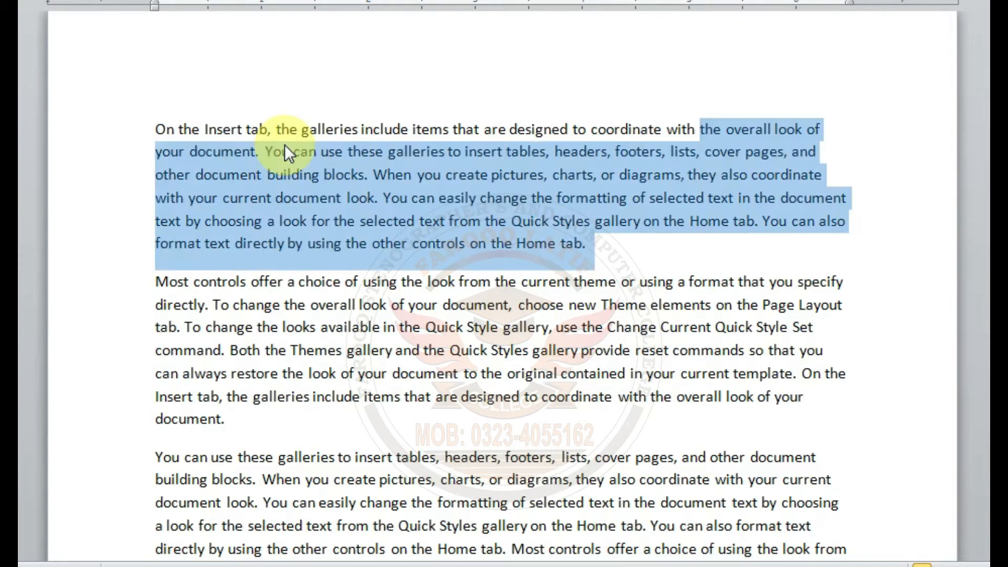
key(ctrl+shift+Down)
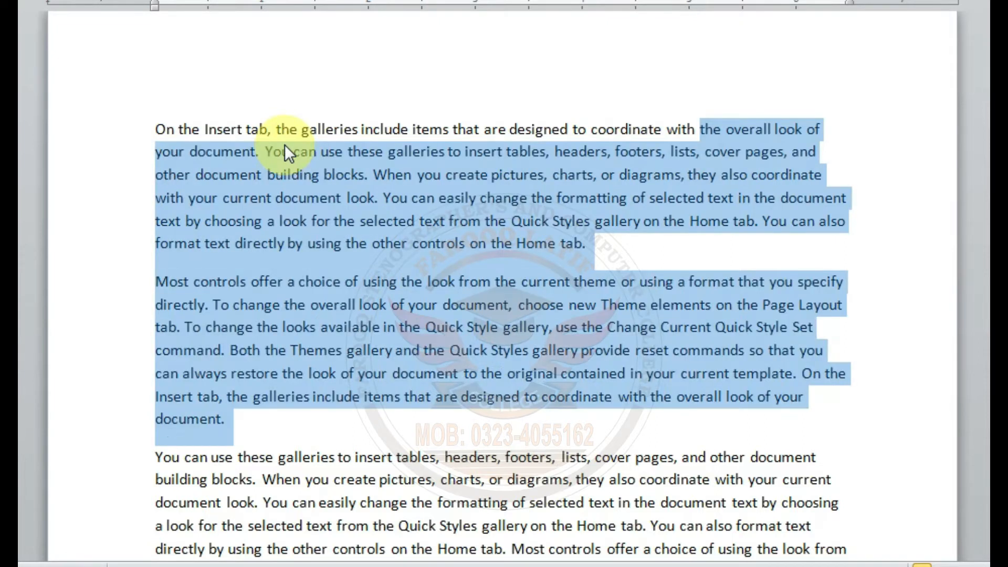
key(ctrl+shift+Down)
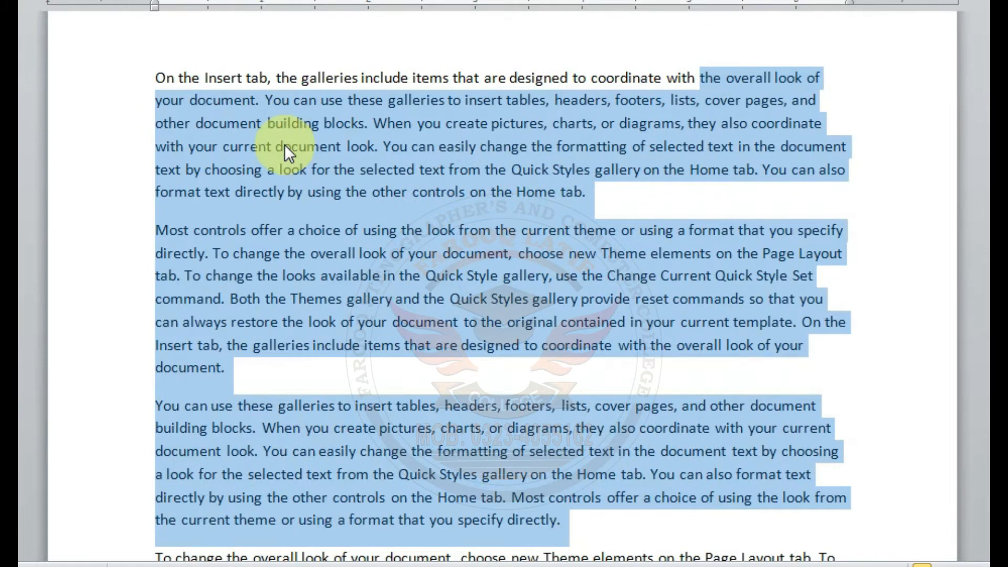
key(ctrl+shift+Down)
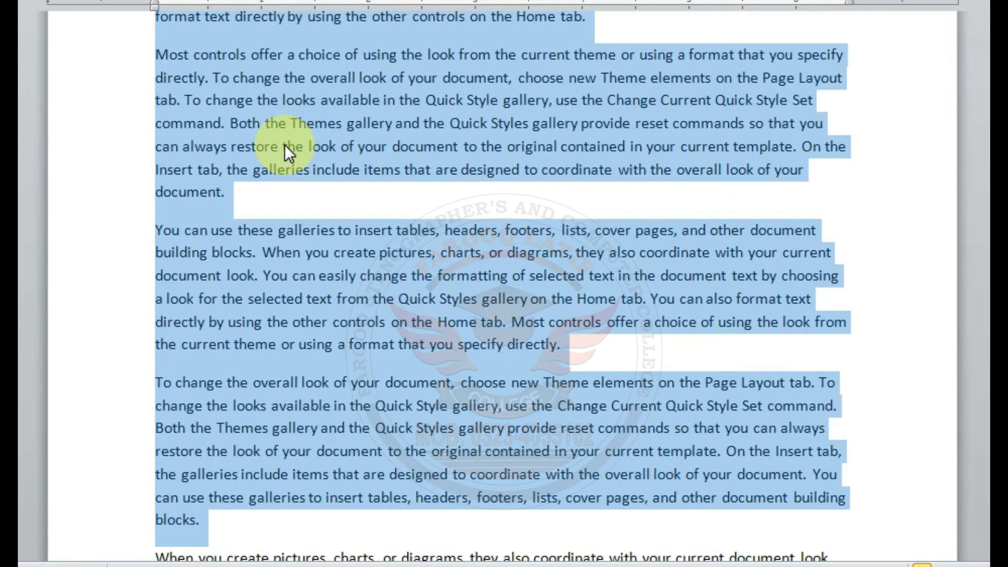
Step: Drop the selection, return the cursor to the start of the fifth paragraph, and select backward paragraph by paragraph to the document's beginning
key(Down)
key(Up)
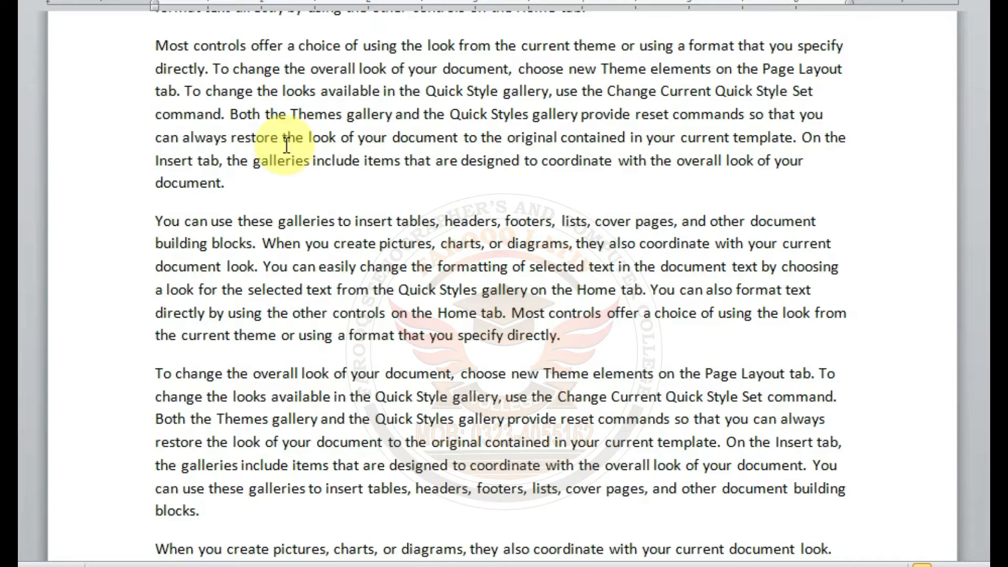
key(ctrl+shift+Up)
key(ctrl+shift+Up)
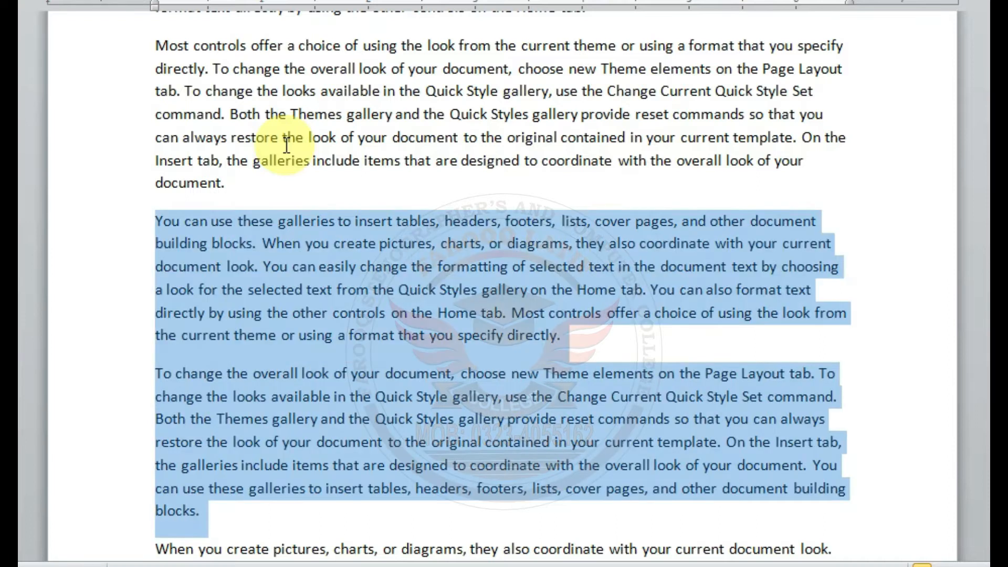
key(ctrl+shift+Up)
key(ctrl+shift+Up)
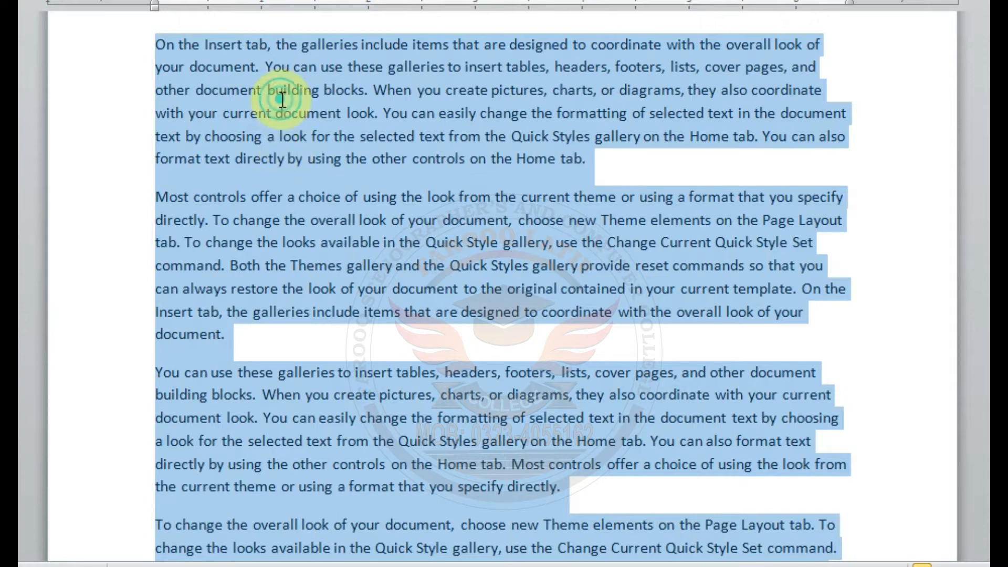
Step: Place the cursor before "On" in the first line, select the whole document, and drop the selection at the document's start
click(157, 46)
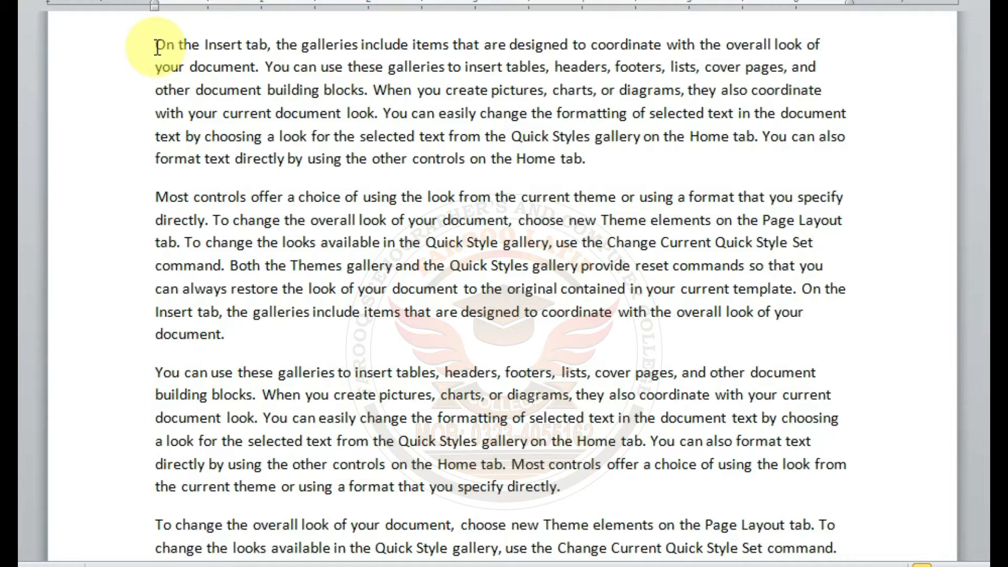
key(ctrl+a)
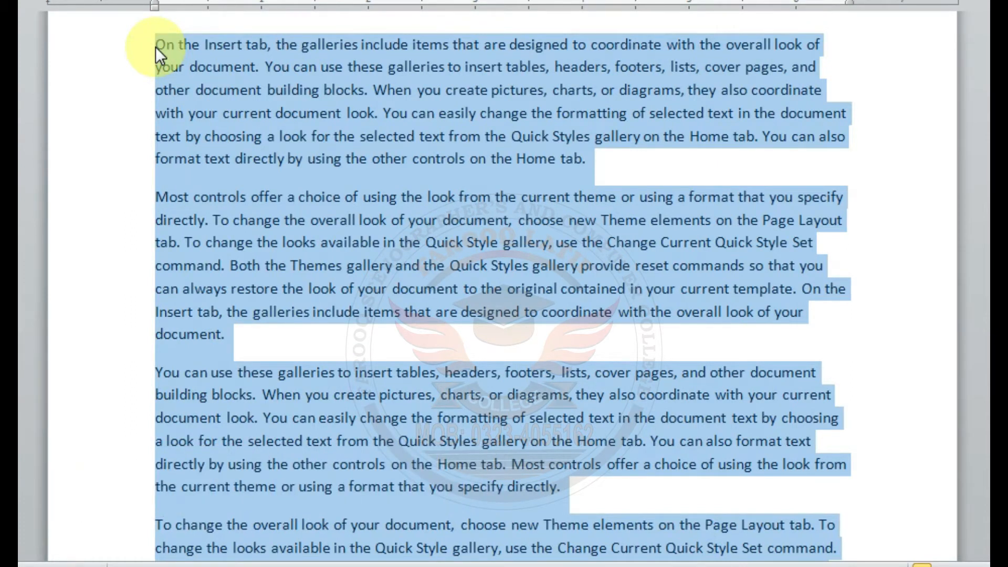
click(155, 46)
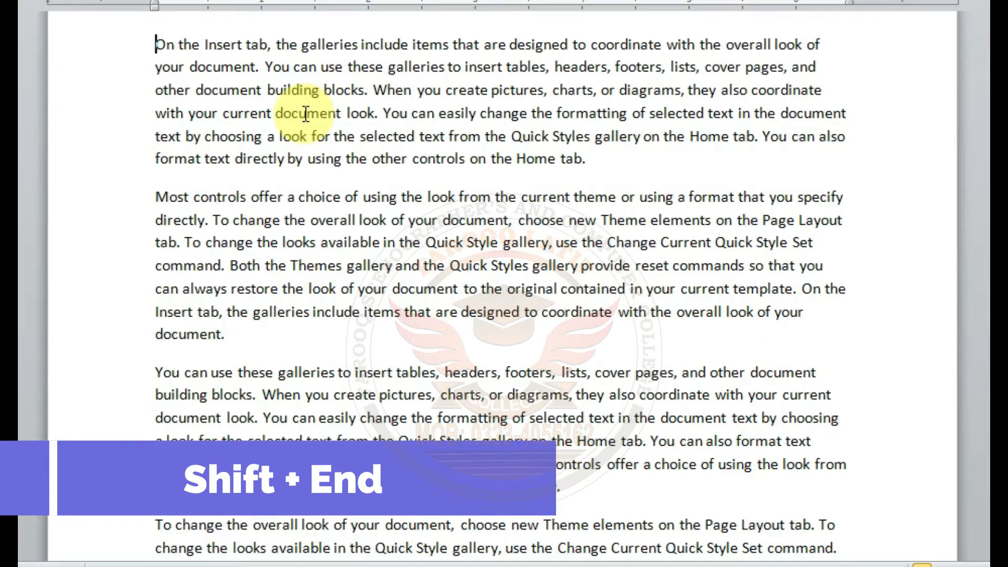
Step: Select the first line from its start to its end, drop the selection there, and select from its end back to its start
key(shift+End)
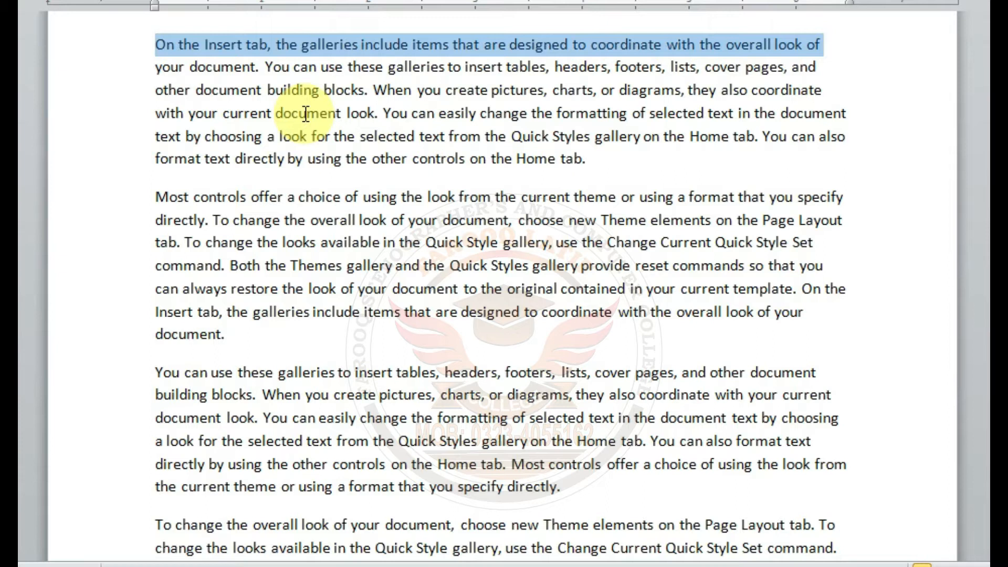
click(817, 44)
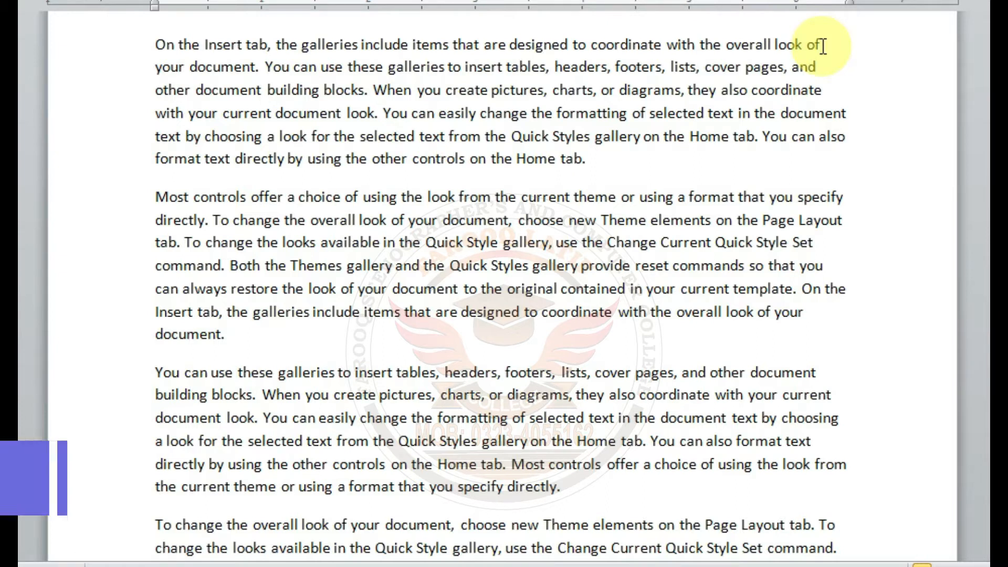
key(shift+Home)
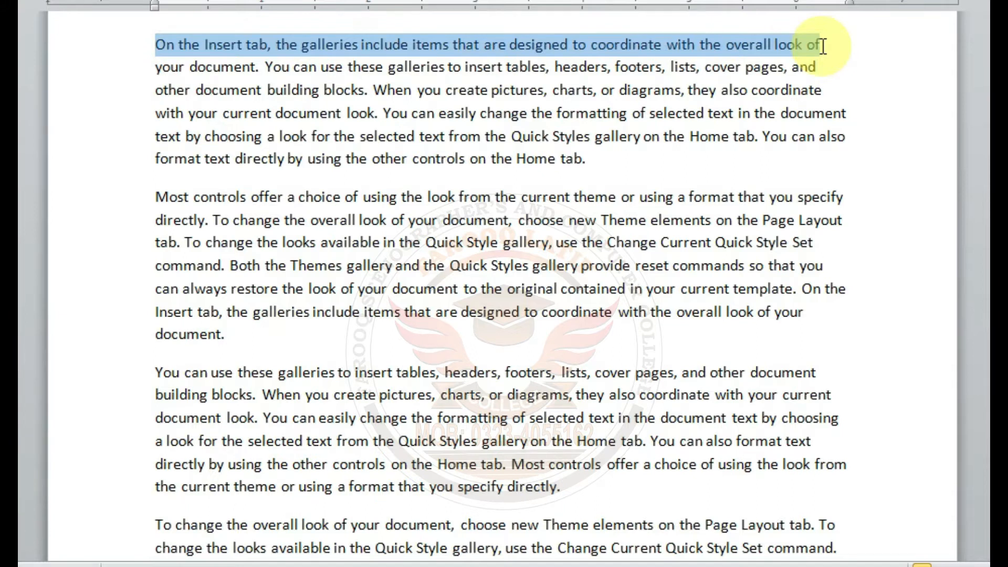
Step: Drop the selection and select the whole first paragraph with the mouse, from "On" through "Home tab."
scroll(504, 289, up, 2)
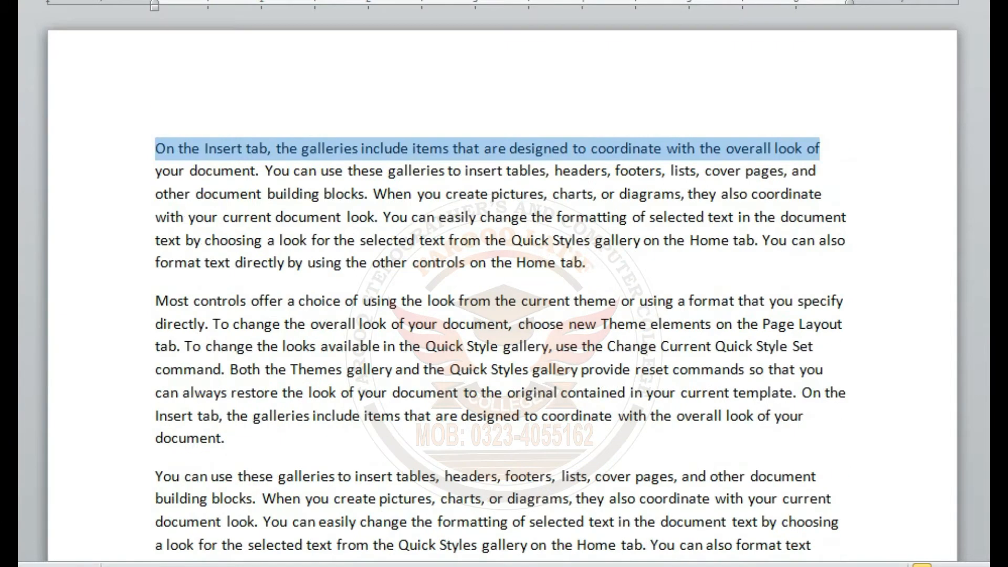
click(559, 142)
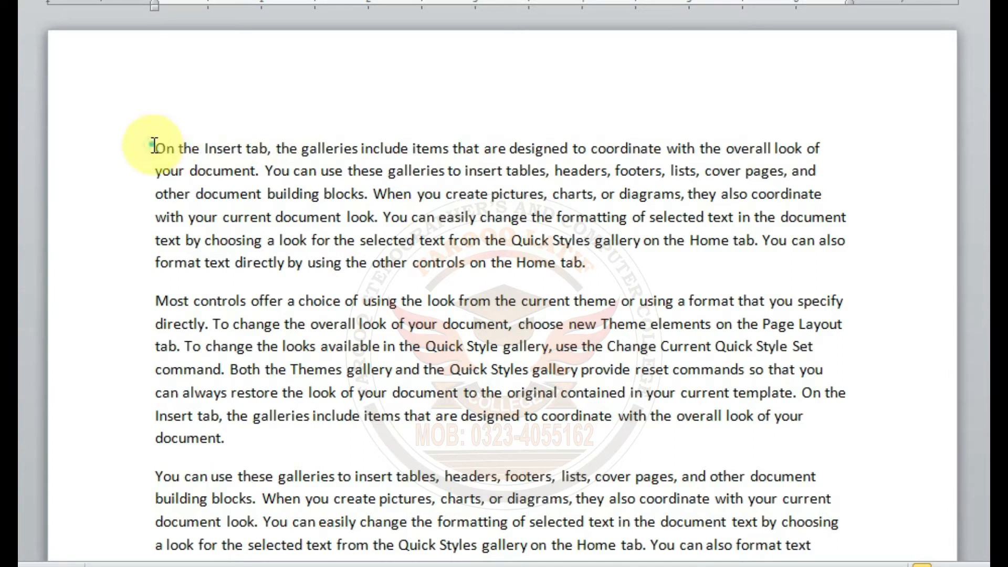
drag(154, 147, 592, 259)
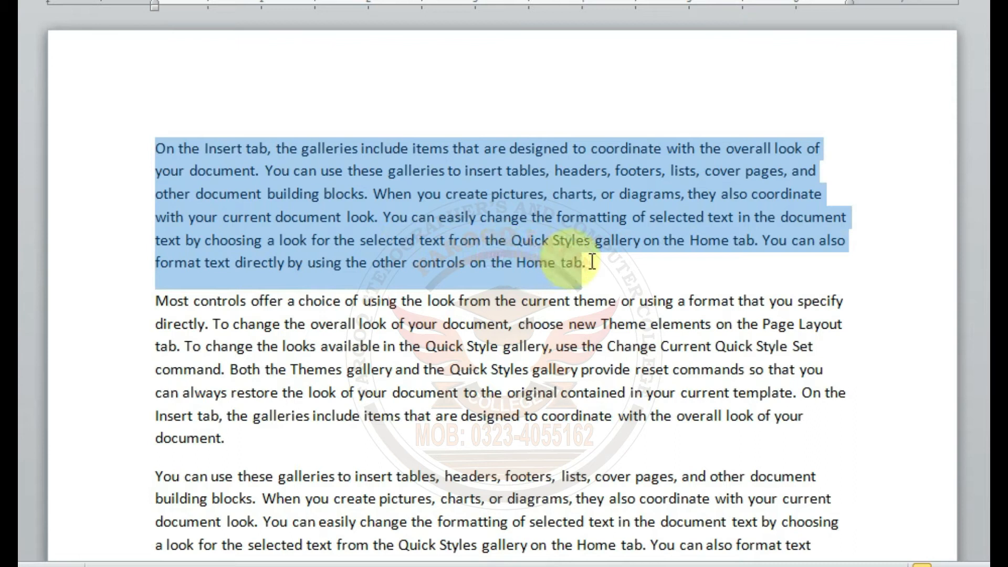
Step: Drop the selection, place the cursor before "On", and select all lines of the first two paragraphs from the page margin
click(345, 193)
click(156, 147)
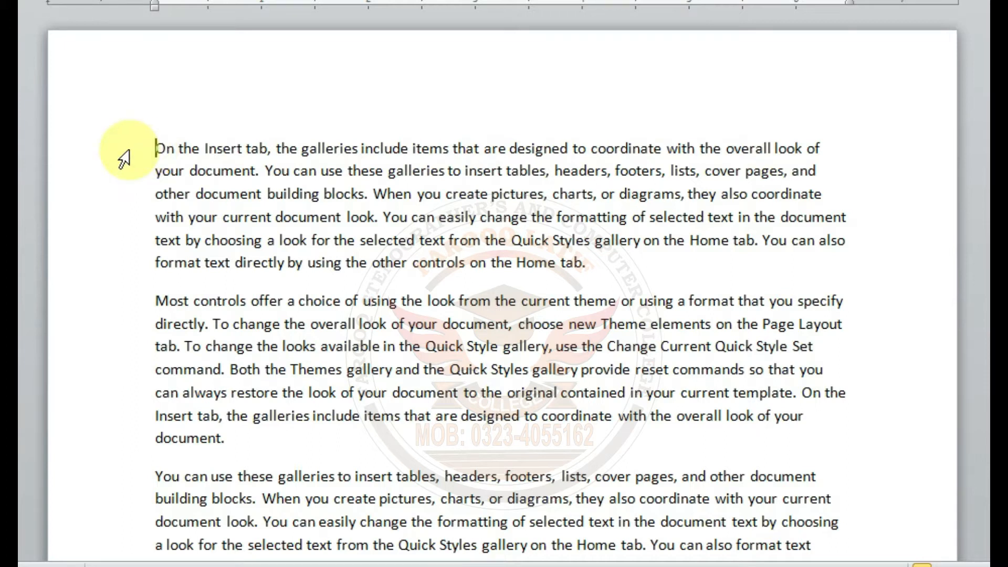
drag(125, 158, 130, 434)
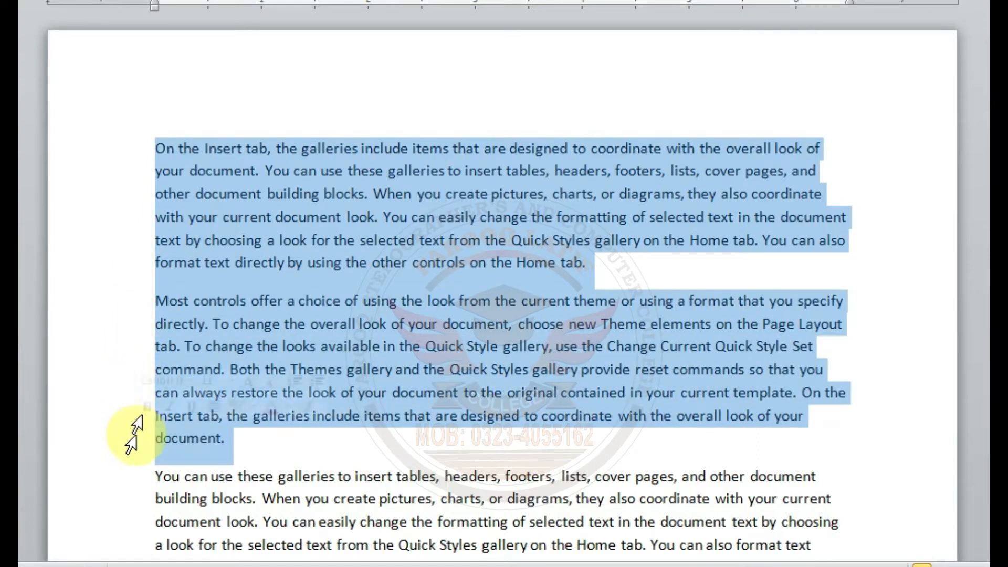
Step: Drop the selection and copy the first paragraph, from "On the Insert tab" through "Home tab."
click(227, 238)
click(205, 153)
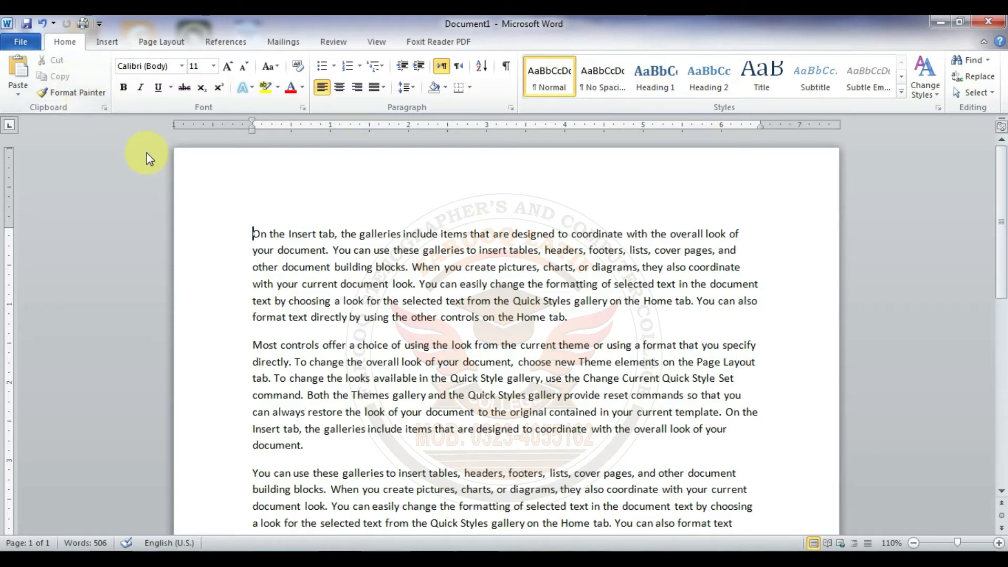
click(254, 231)
drag(254, 231, 597, 310)
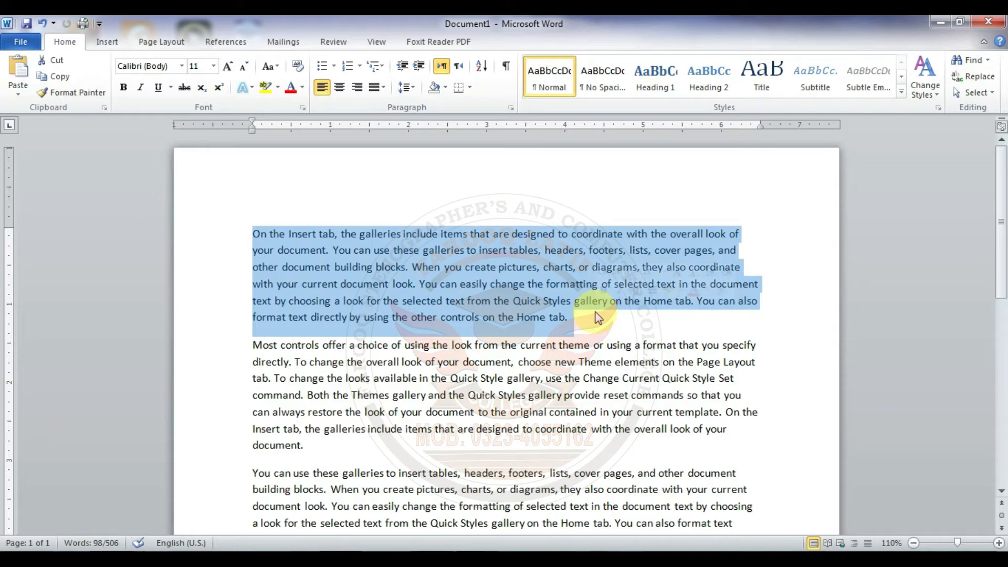
click(69, 82)
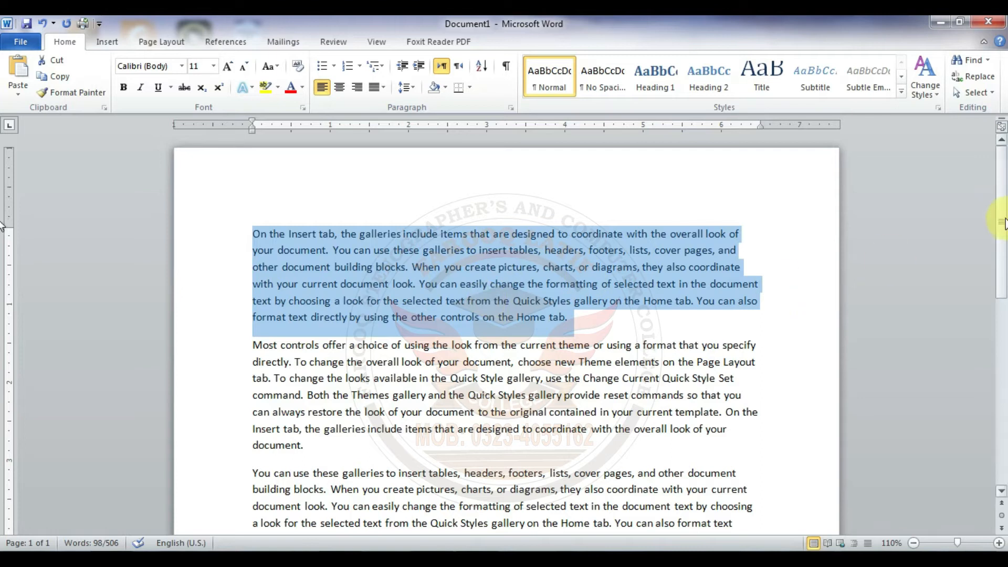
Step: Paste the copied paragraph on the empty line below the last paragraph of the document
drag(1003, 222, 1002, 403)
click(364, 374)
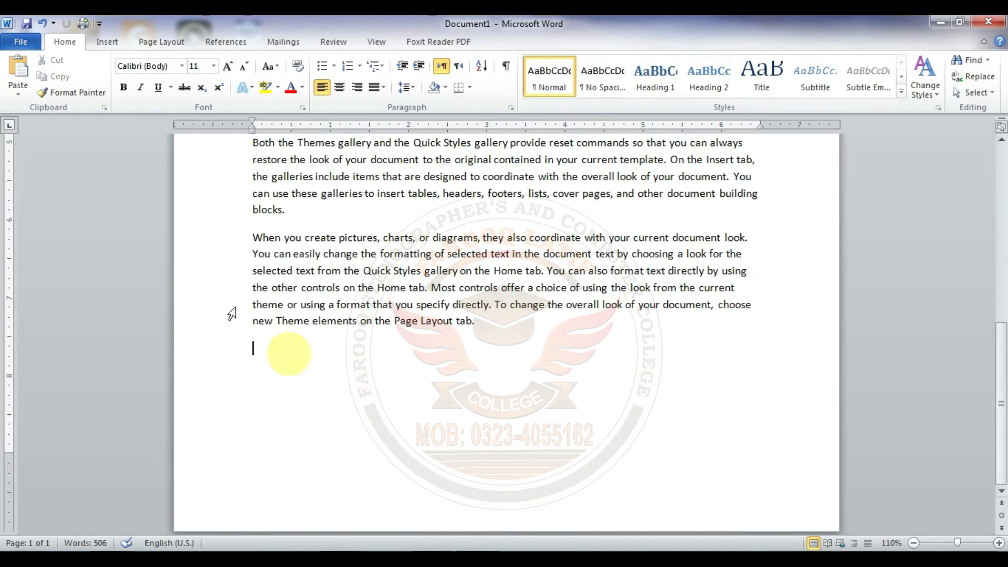
click(21, 73)
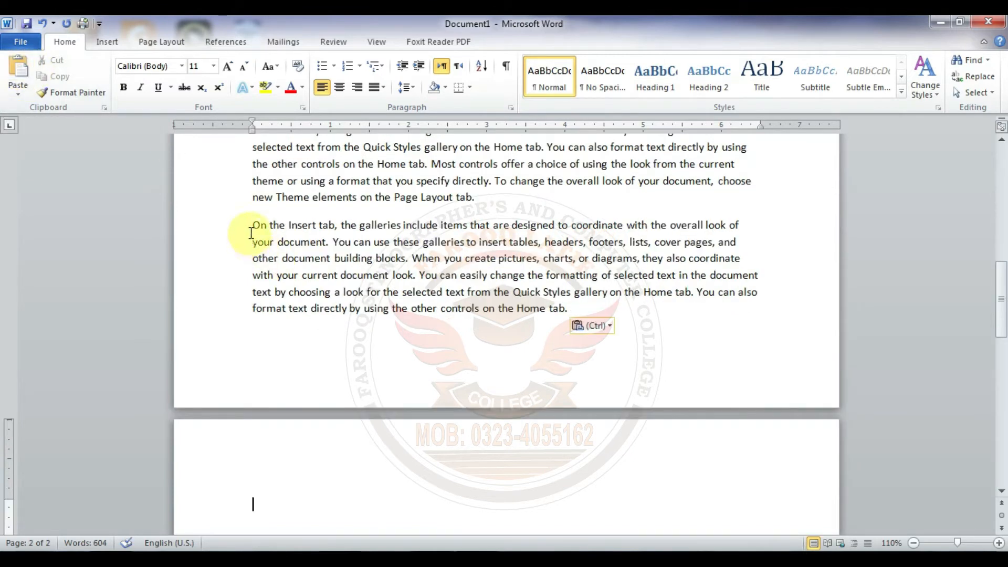
Step: Highlight the pasted paragraph at the document's end to check it, and drop the selection
drag(295, 243, 592, 301)
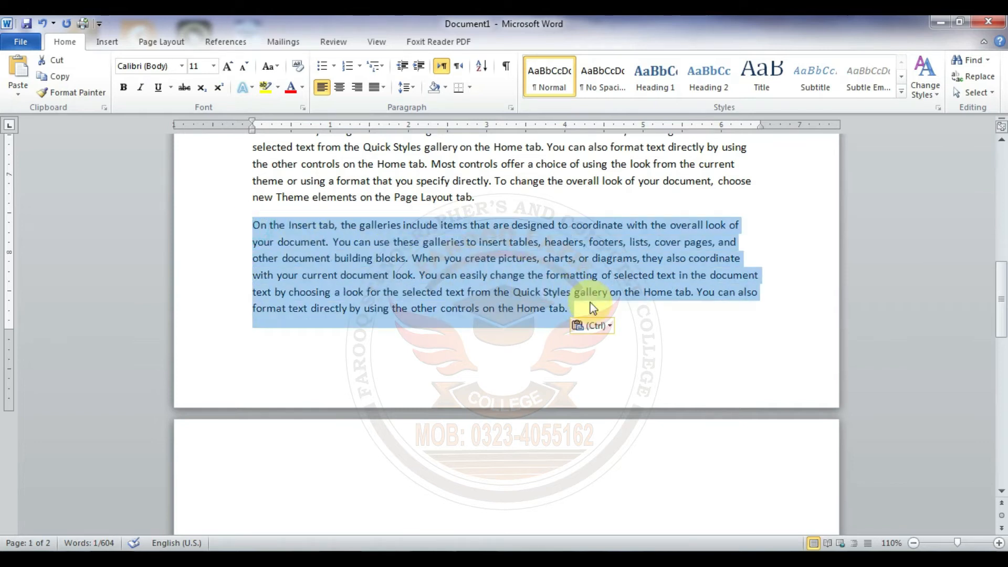
drag(1003, 314, 1003, 284)
click(529, 395)
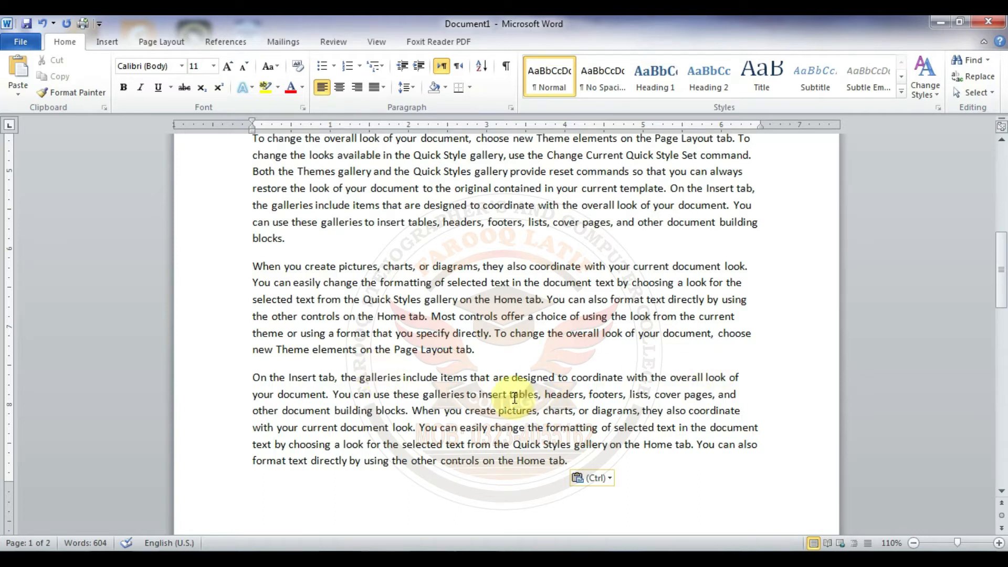
Step: Cut the document's first paragraph, "On the Insert tab" through "Home tab.", and paste it on the empty line at the document's end
scroll(275, 199, up, 10)
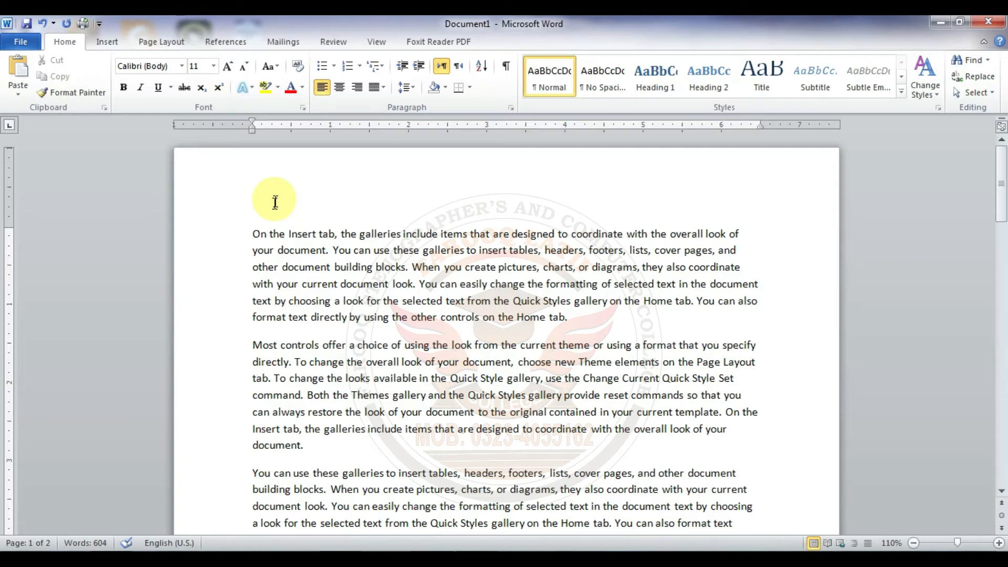
drag(252, 234, 585, 319)
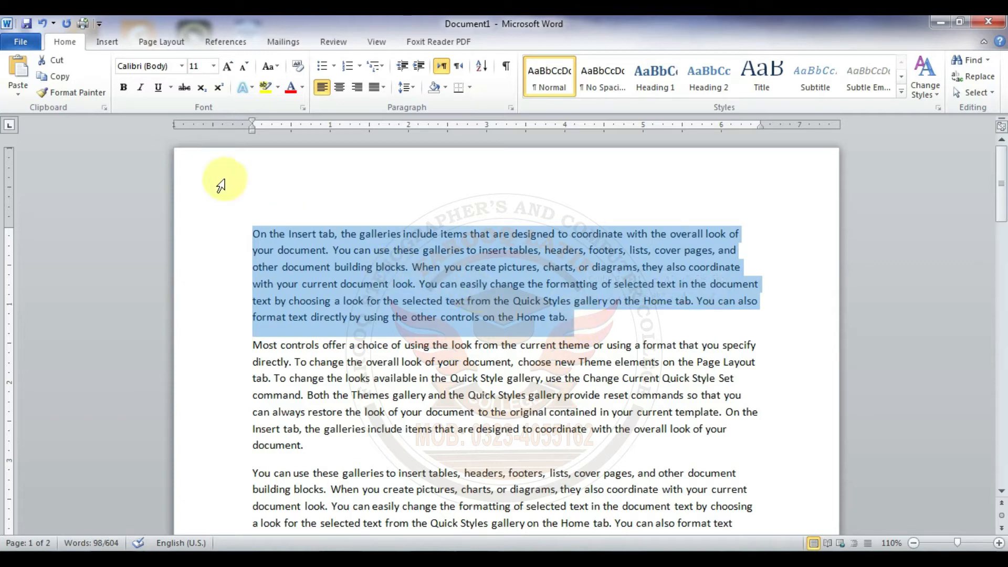
click(57, 68)
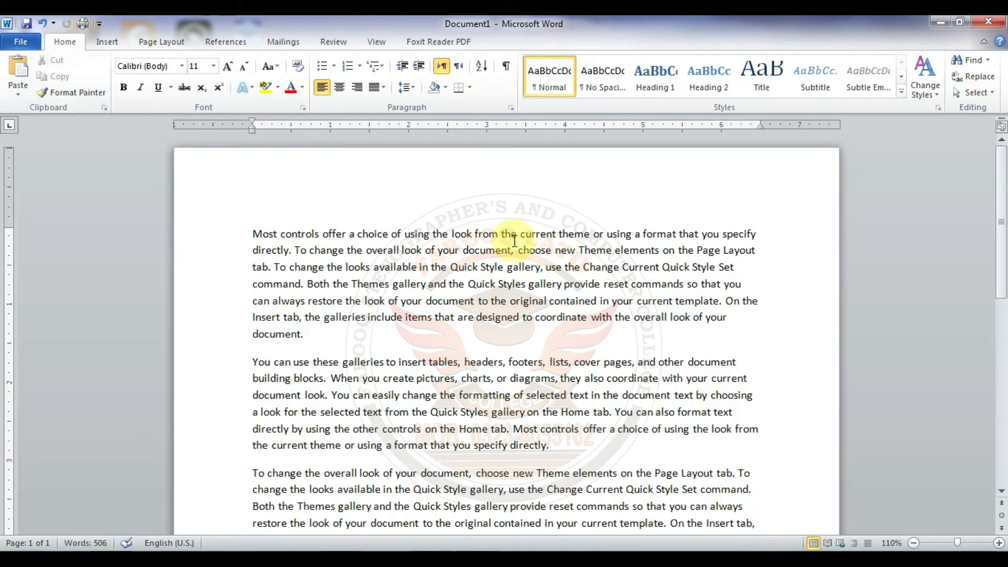
drag(1001, 207, 1002, 354)
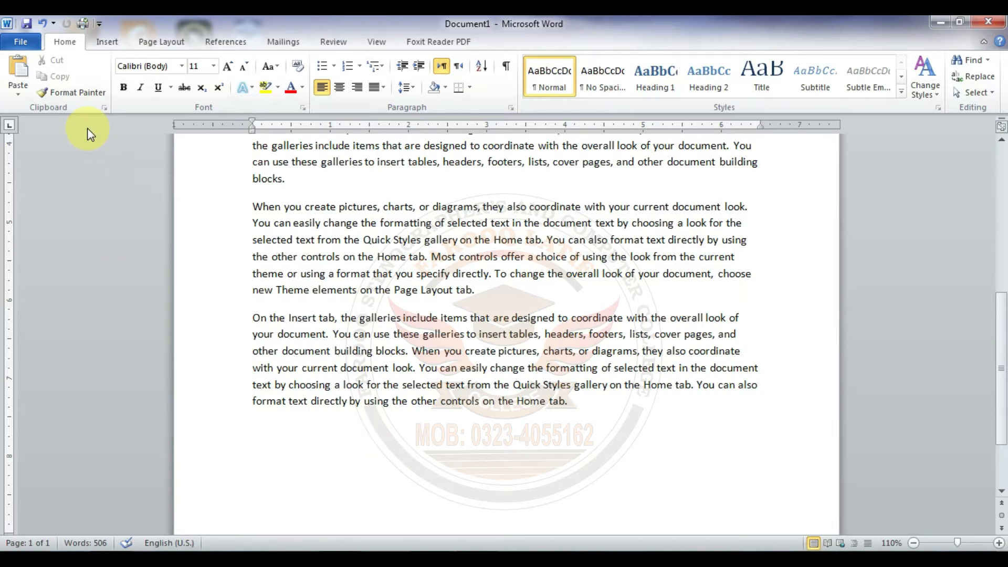
click(21, 71)
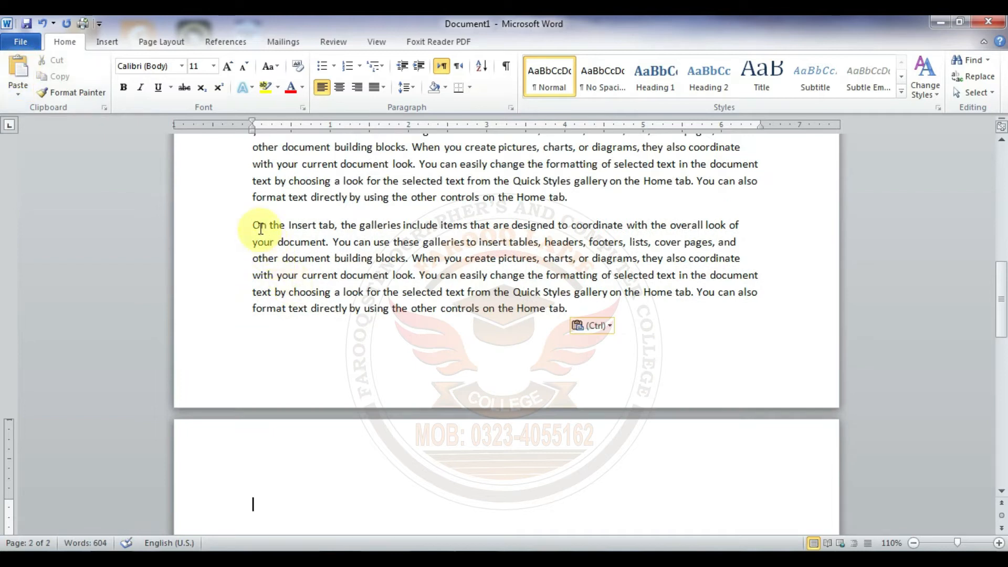
Step: Highlight the paragraph pasted at the document's end and undo that paste
drag(251, 223, 603, 315)
mouse_move(1006, 314)
mouse_down()
mouse_move(1005, 237)
mouse_move(1001, 315)
mouse_up()
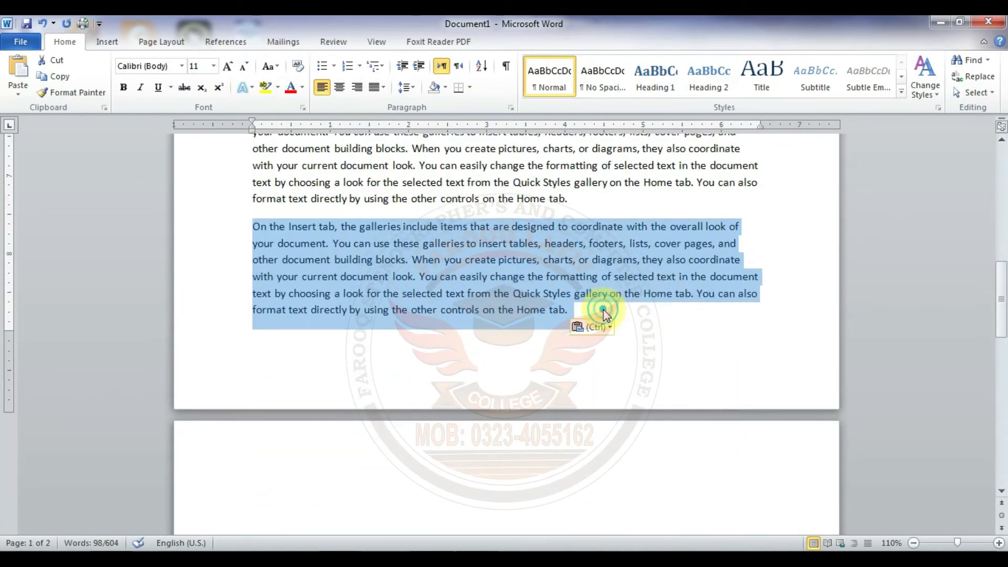
click(605, 310)
key(ctrl+z)
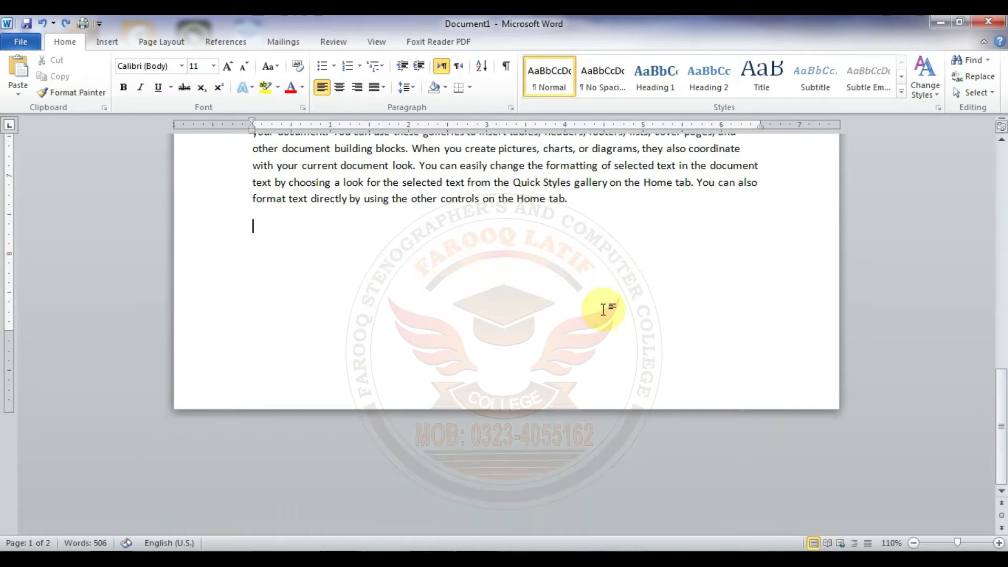
Step: Select the document's first paragraph, "Most controls offer" through "your document.", and move it to the empty line at the document's end
drag(996, 407, 1005, 169)
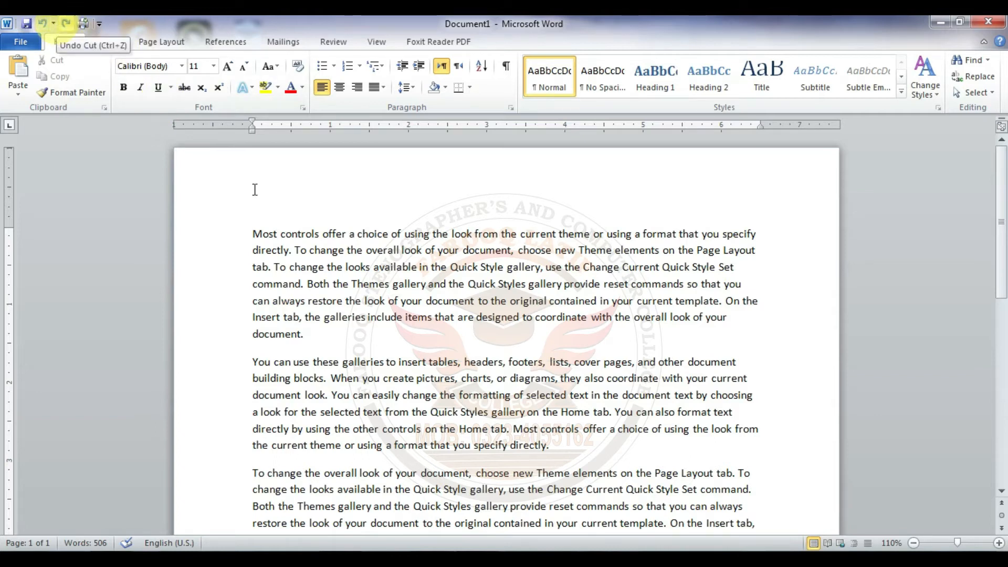
click(254, 236)
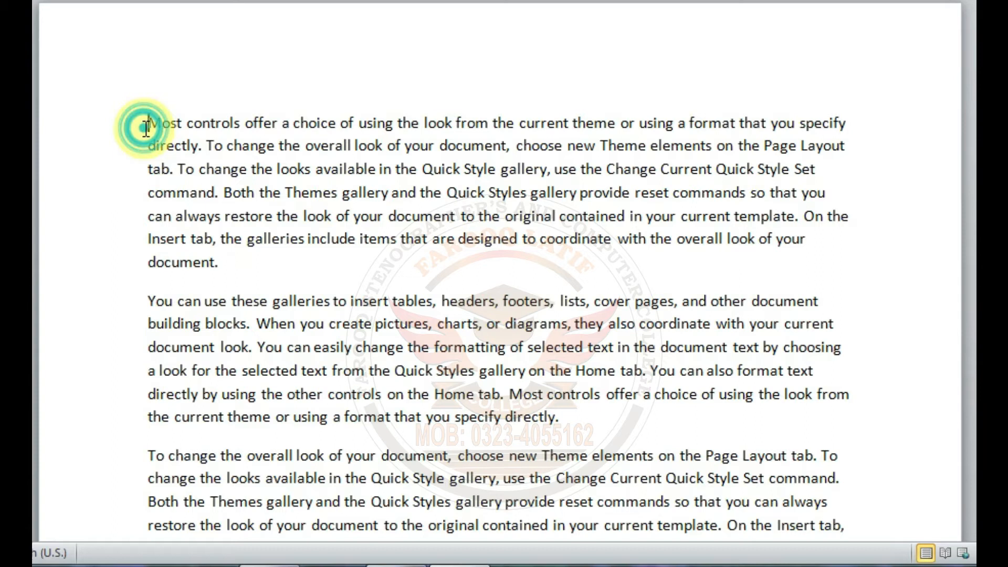
drag(254, 236, 316, 292)
drag(236, 204, 264, 262)
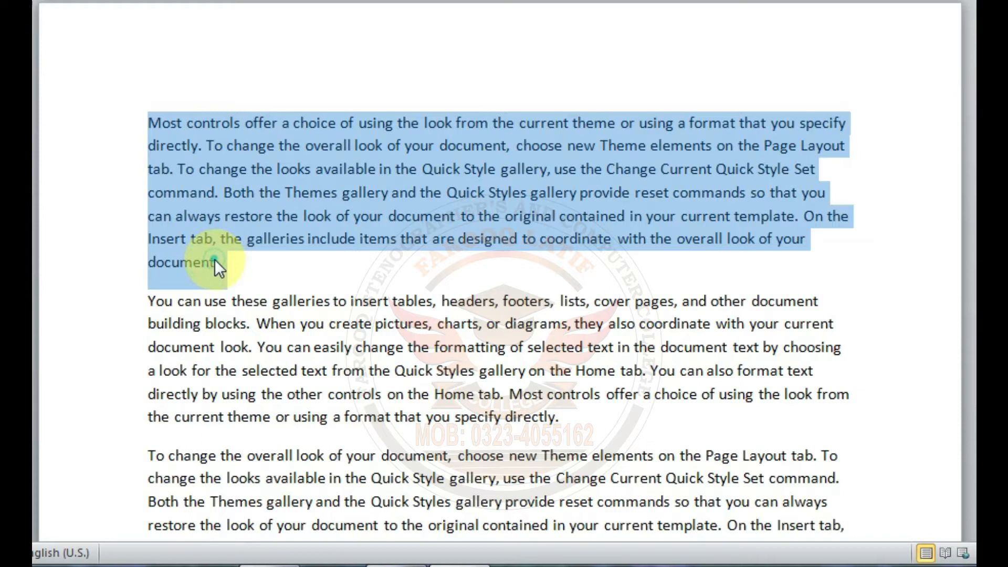
drag(218, 267, 184, 470)
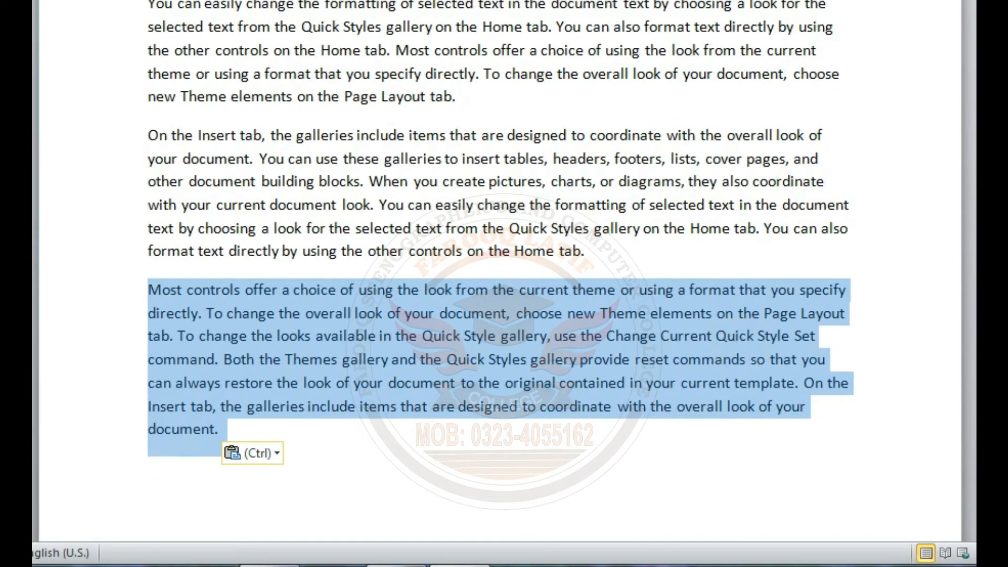
Step: Check the start and end of the document, and undo the move of the "Most controls offer" paragraph
scroll(498, 284, up, 8)
scroll(499, 283, down, 6)
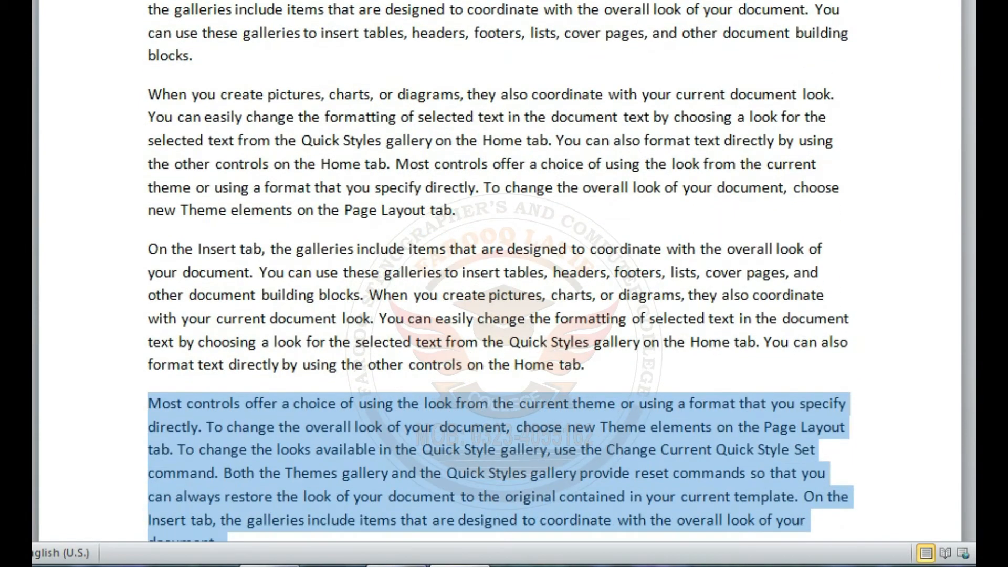
scroll(498, 283, down, 1)
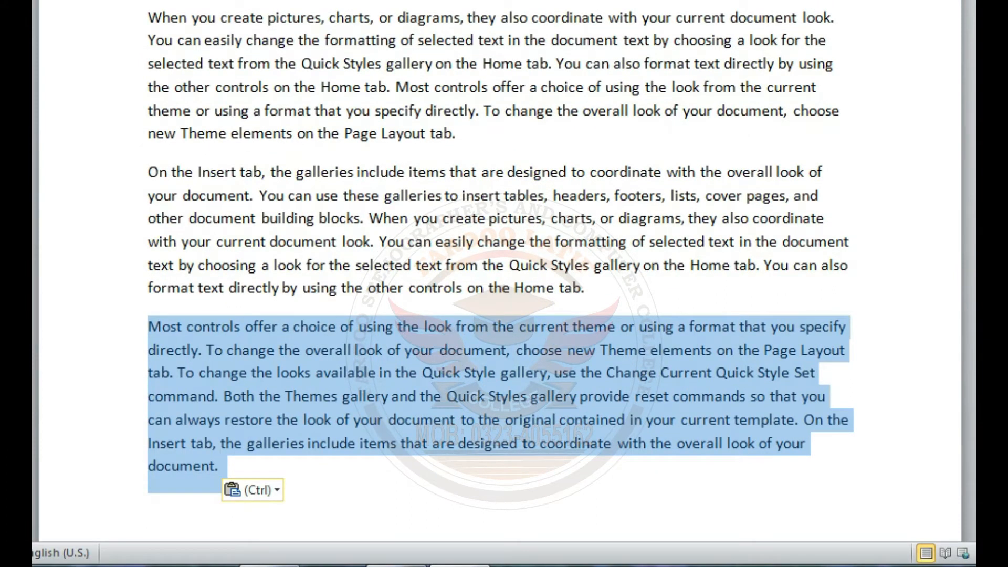
scroll(499, 284, down, 6)
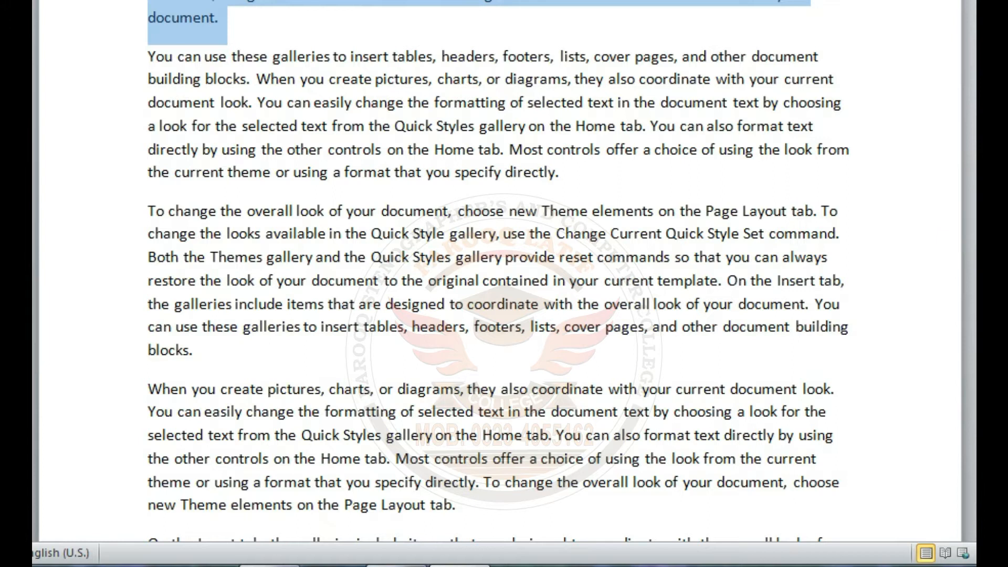
scroll(231, 95, up, 3)
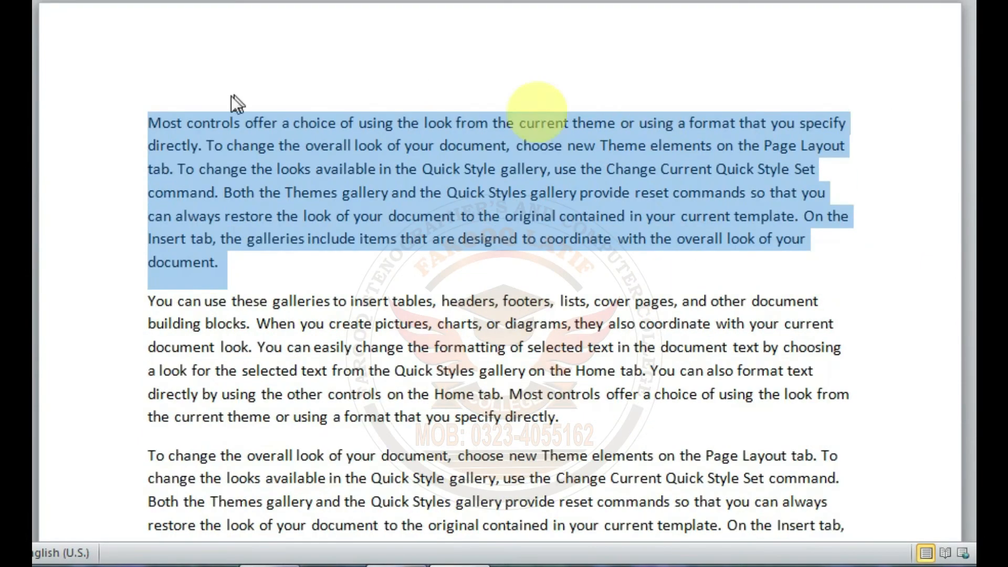
Step: Reselect the first paragraph, "Most controls offer" through "your document.", and move it below the last paragraph again
click(231, 95)
drag(144, 123, 228, 258)
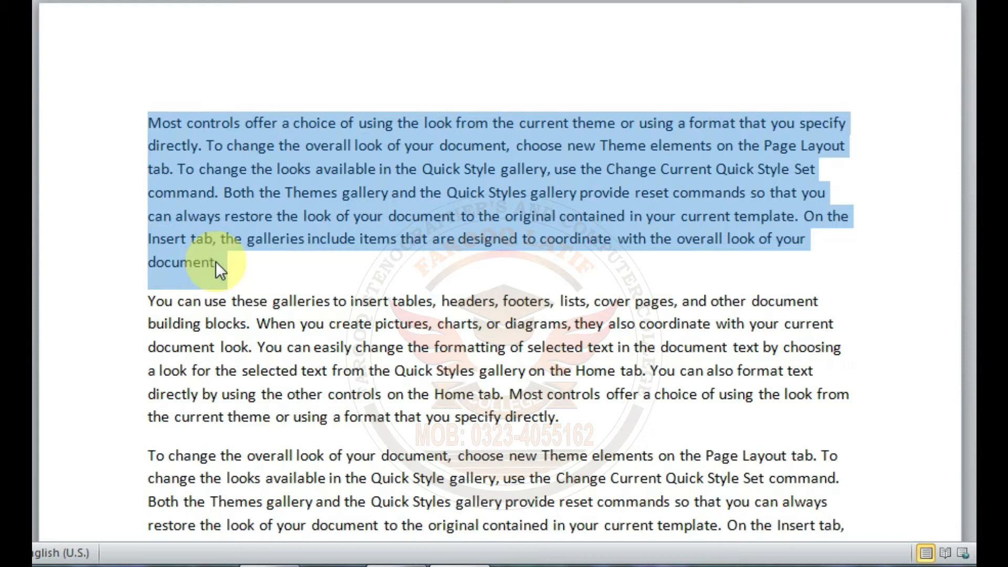
drag(215, 261, 207, 482)
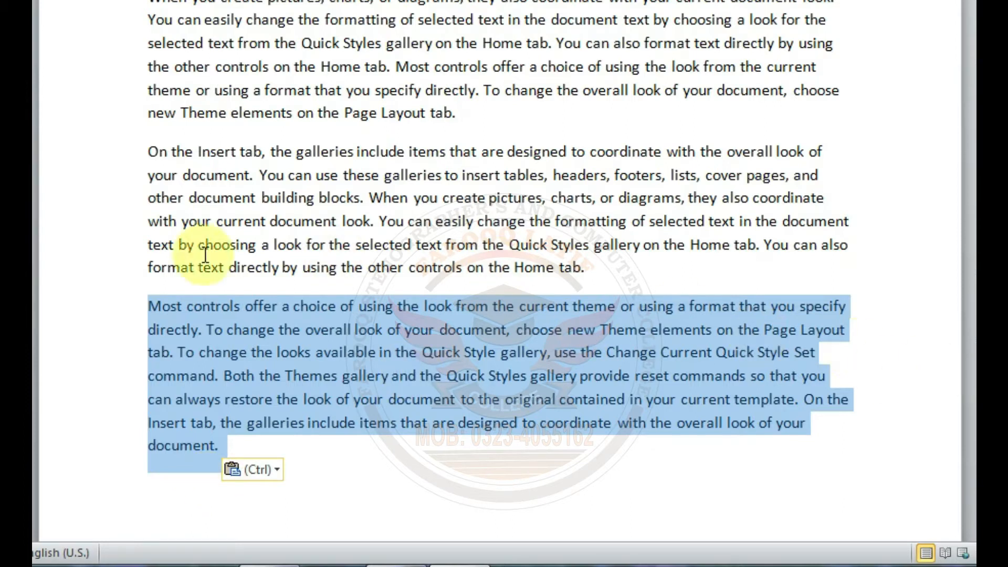
Step: Undo the last paragraph move and drop the selection in the first paragraph
key(ctrl+z)
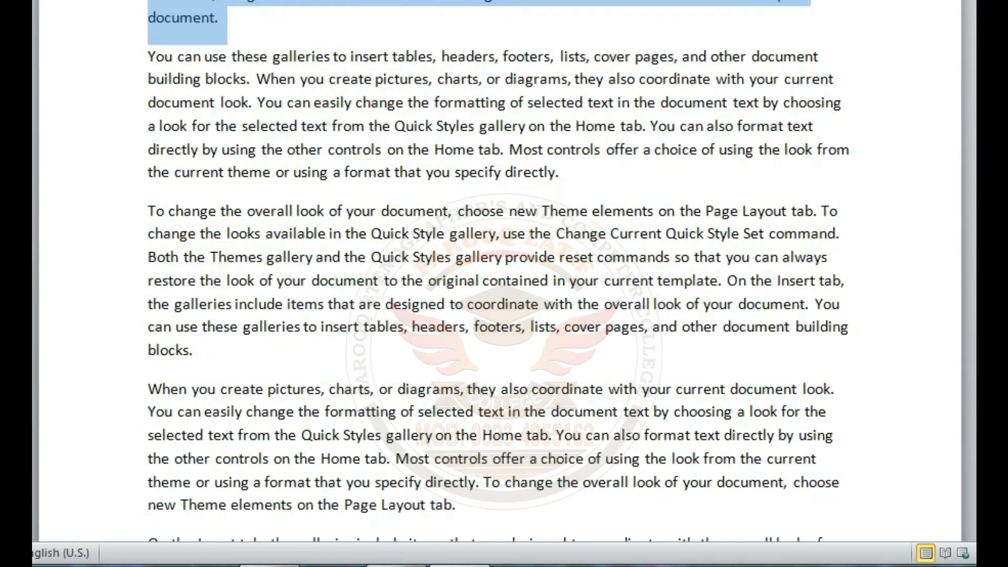
scroll(499, 263, up, 4)
click(632, 187)
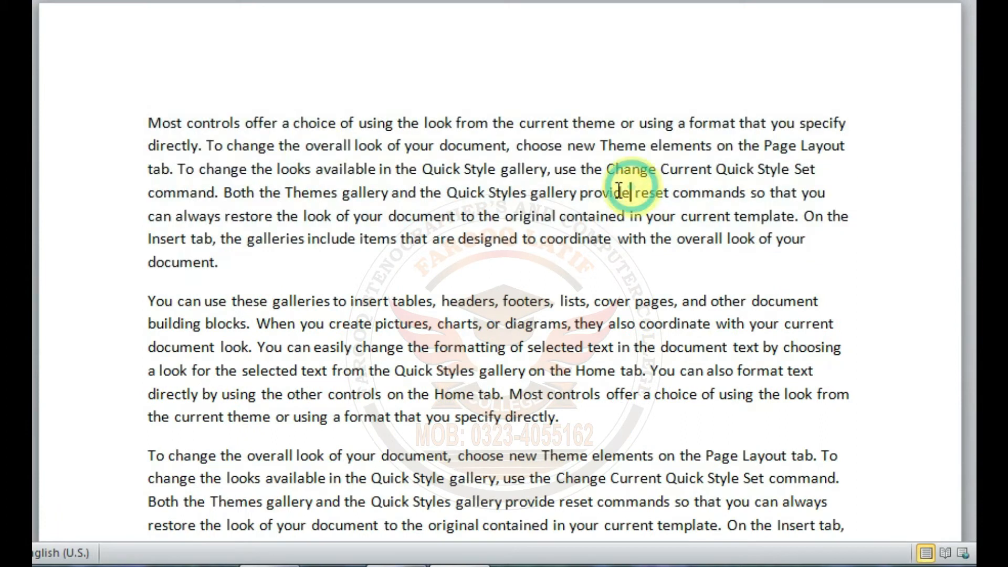
Step: Place a duplicate of the first paragraph, "Most controls offer" through "your document.", on the empty line at the document's end, and drop the selection
drag(149, 122, 228, 254)
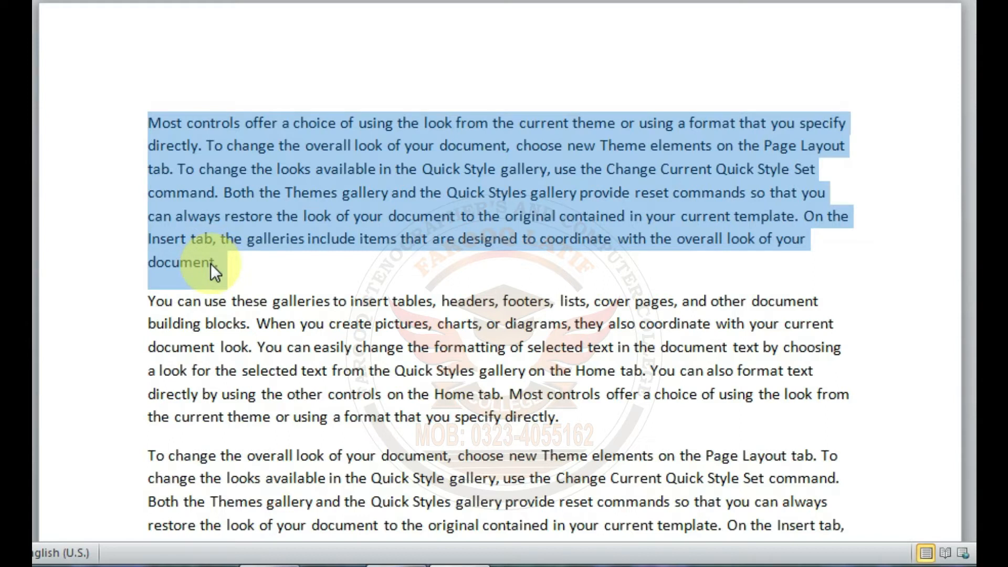
drag(210, 264, 210, 265)
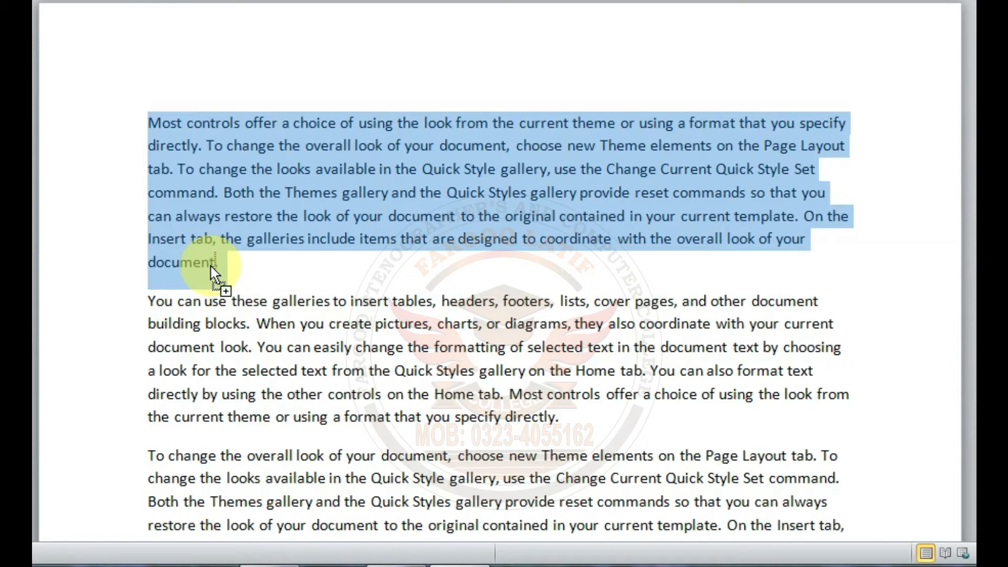
mouse_move(210, 267)
mouse_down()
mouse_move(219, 551)
mouse_move(195, 430)
mouse_up()
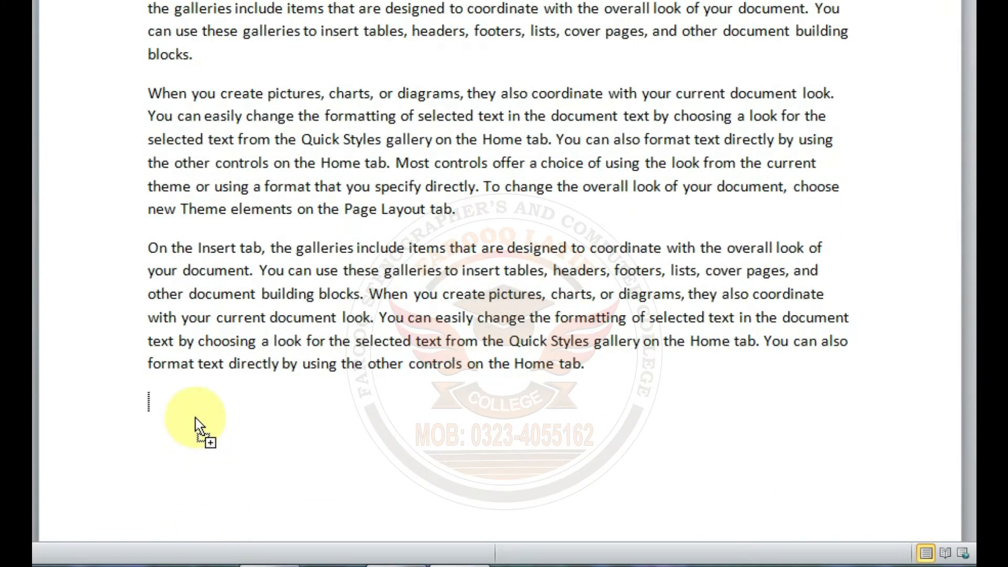
drag(196, 417, 194, 417)
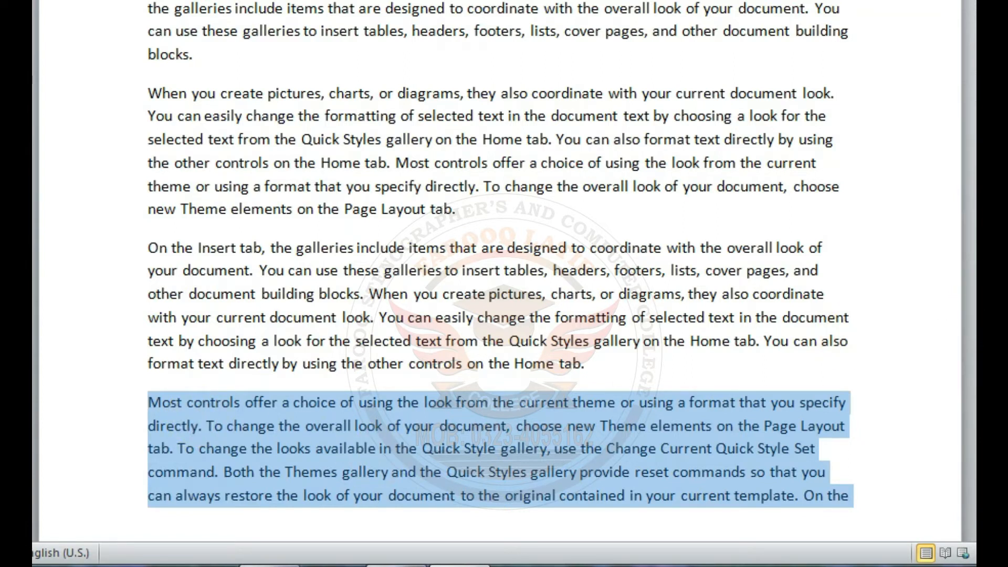
scroll(500, 273, up, 8)
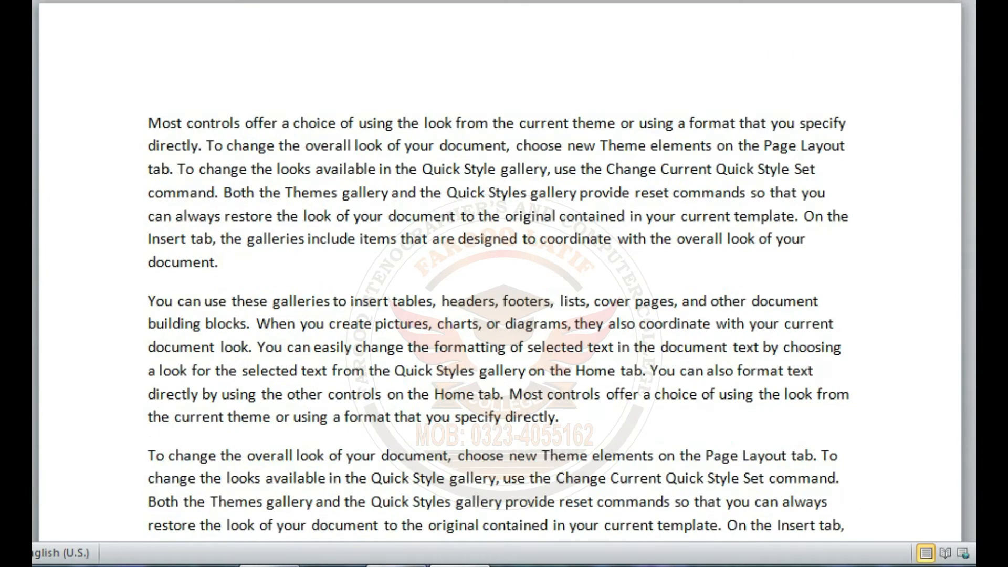
scroll(499, 273, down, 10)
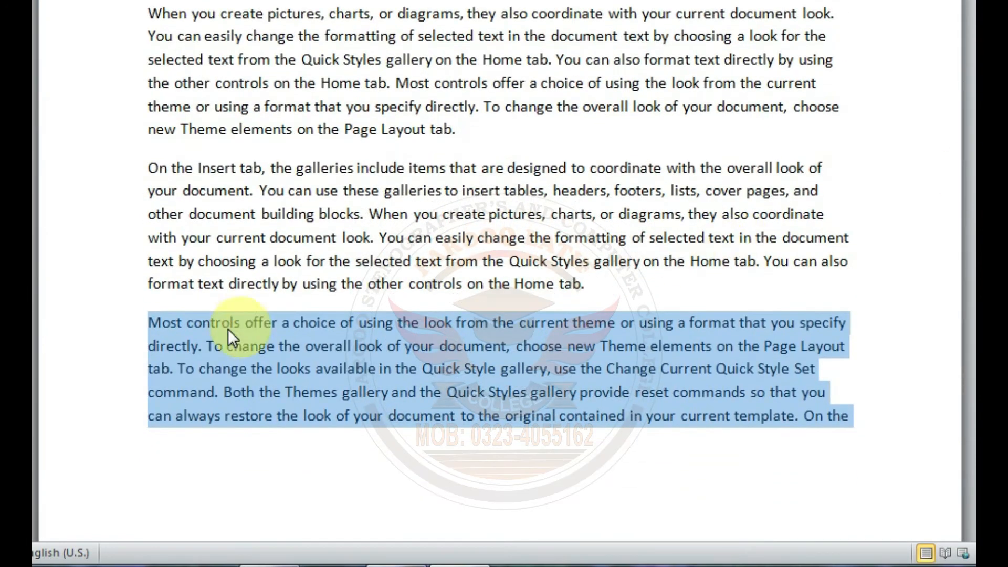
click(194, 322)
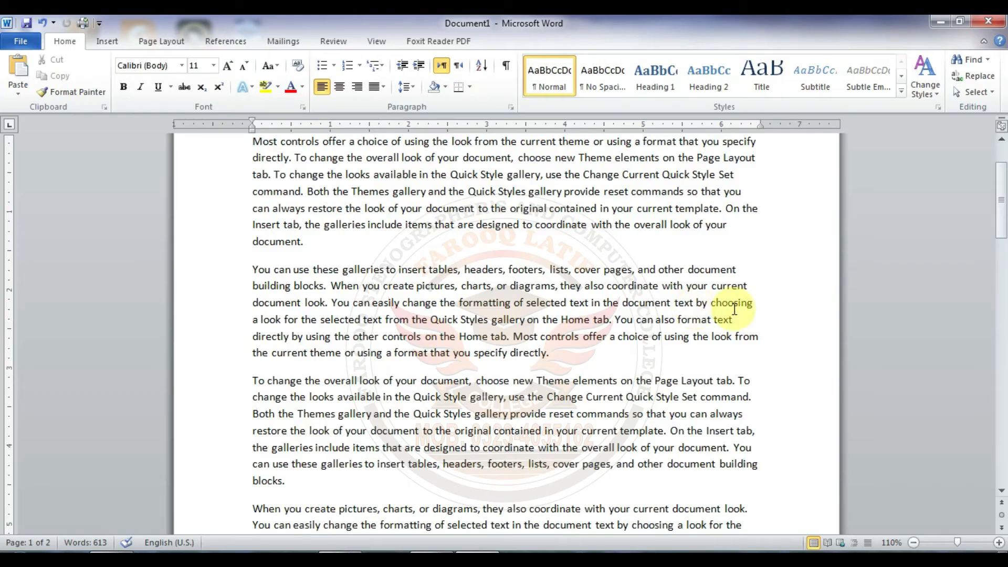
Step: Make the document's first paragraph, "Most controls offer" through "your document.", bold, italic and underlined
scroll(735, 309, up, 2)
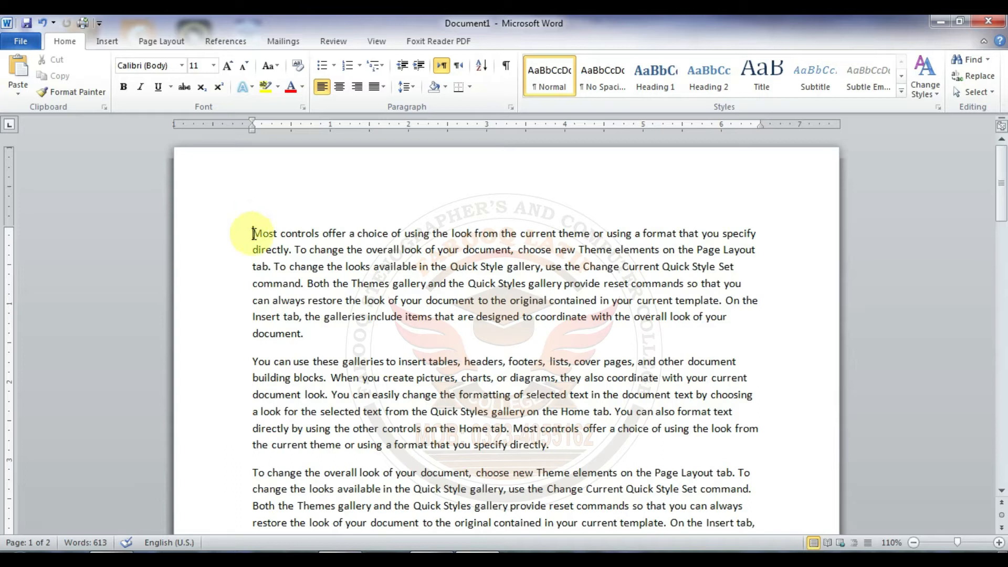
drag(253, 233, 310, 335)
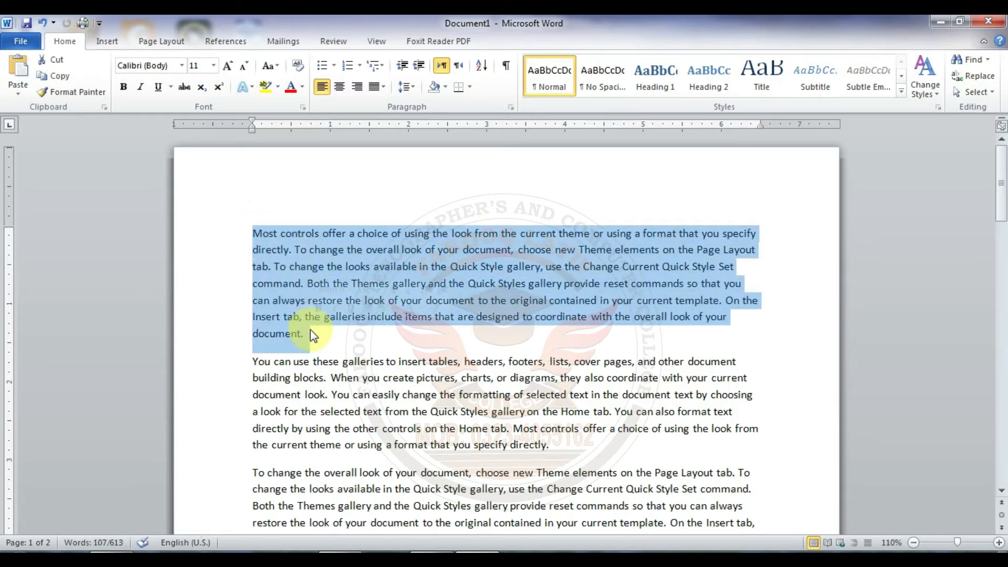
click(125, 87)
click(140, 87)
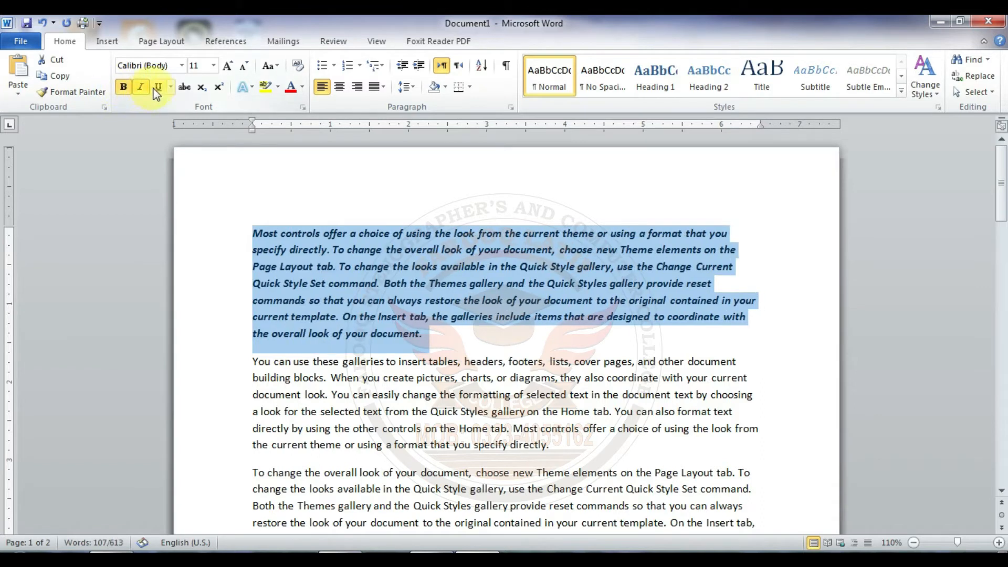
click(158, 87)
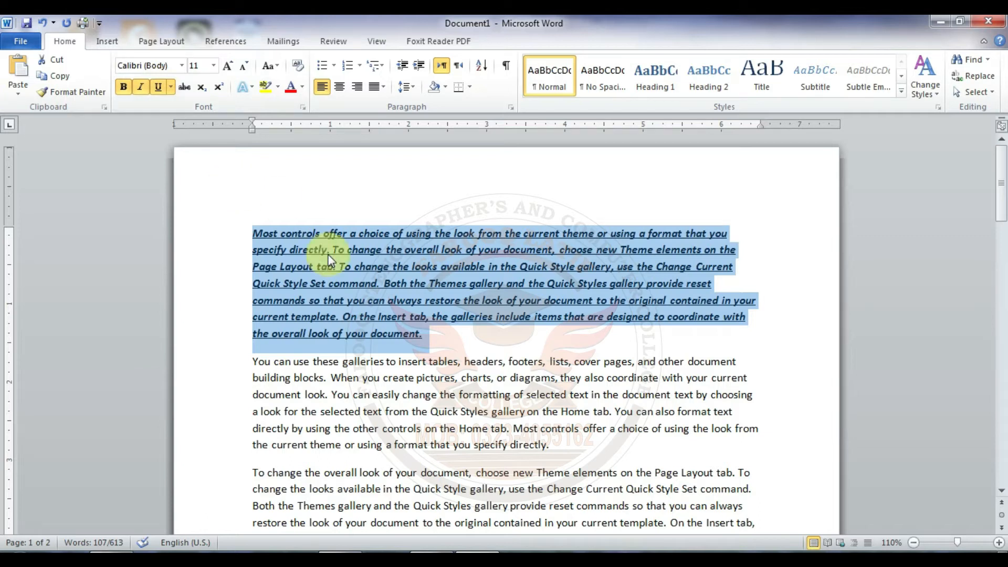
Step: Copy the formatted first paragraph and add empty lines below the last paragraph on page 2
click(57, 79)
click(485, 375)
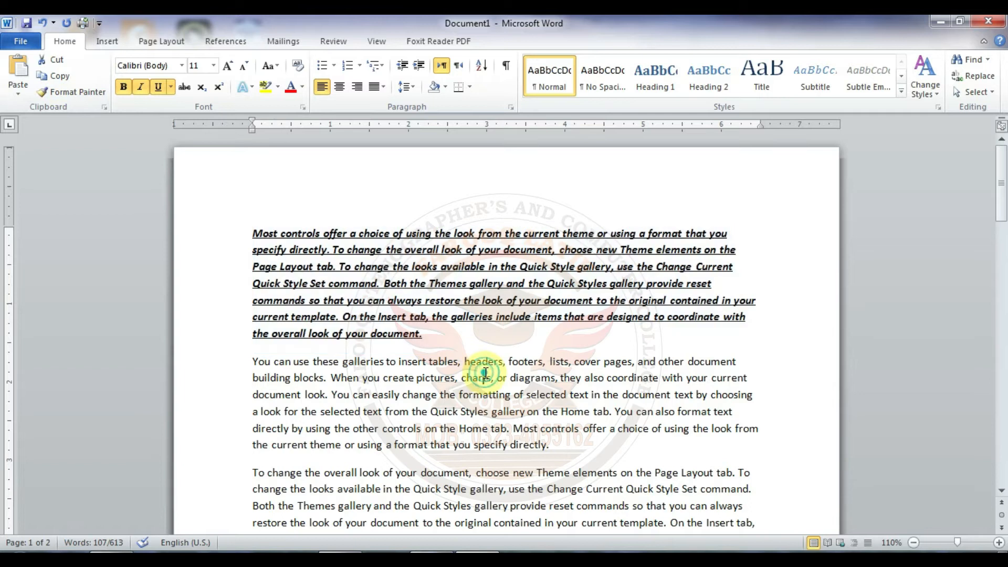
key(Down)
key(Down)
key(Down)
key(Down)
key(Down)
key(Down)
key(Down)
key(Down)
key(Down)
key(Down)
key(Down)
key(Down)
key(Down)
key(Down)
key(Down)
key(Down)
key(Down)
key(Down)
key(Down)
key(Down)
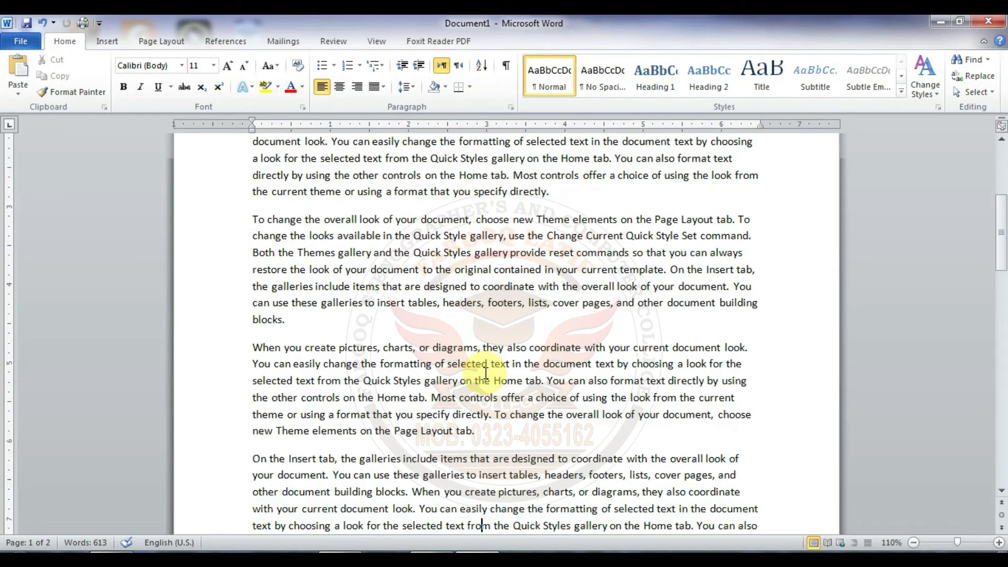
key(Down)
key(Down)
key(Down)
key(Down)
key(Down)
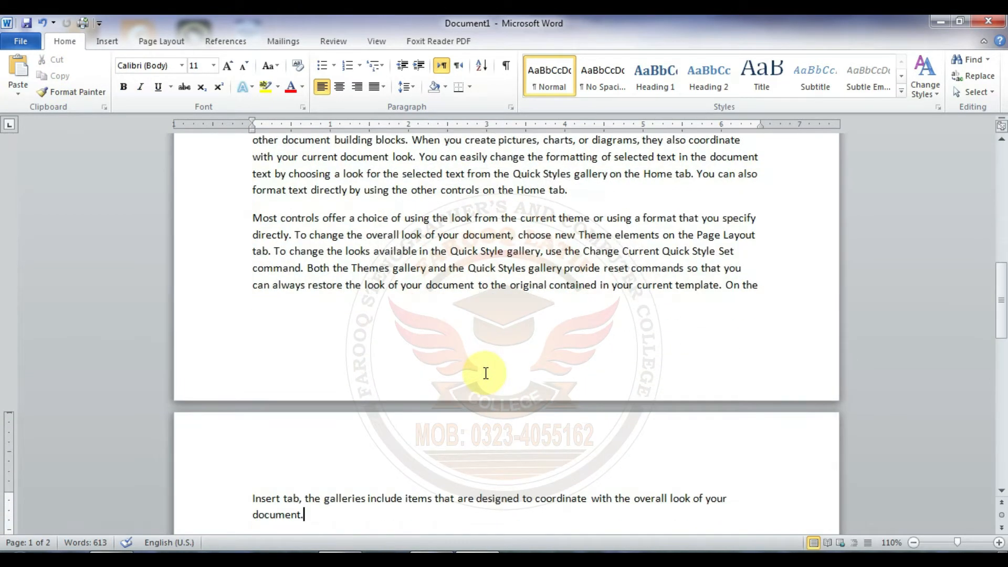
key(Return)
key(Return)
key(Return)
key(Return)
key(Return)
key(Return)
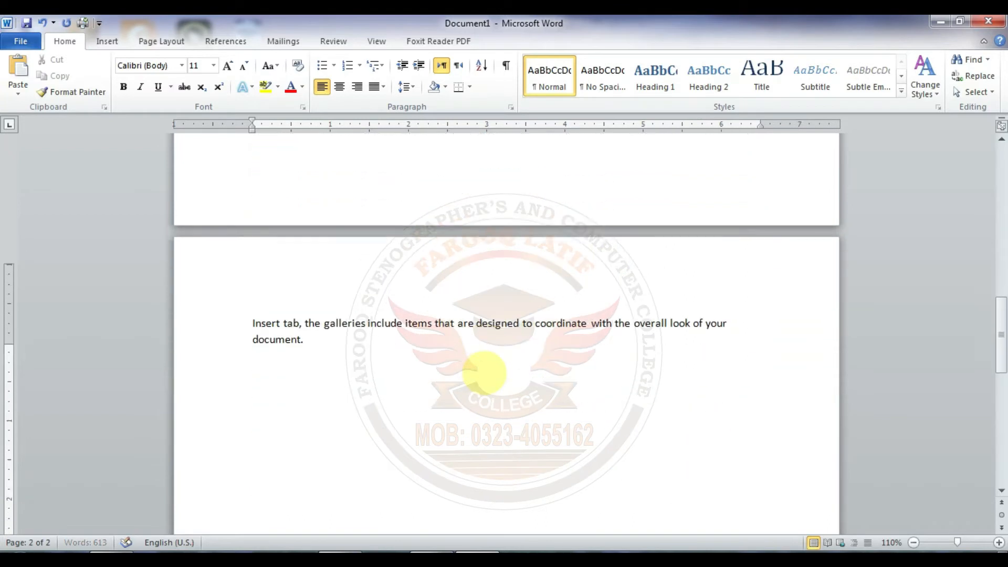
key(Return)
Step: Paste the copied paragraph on the empty line at the document's end with the Keep Text Only option
click(265, 369)
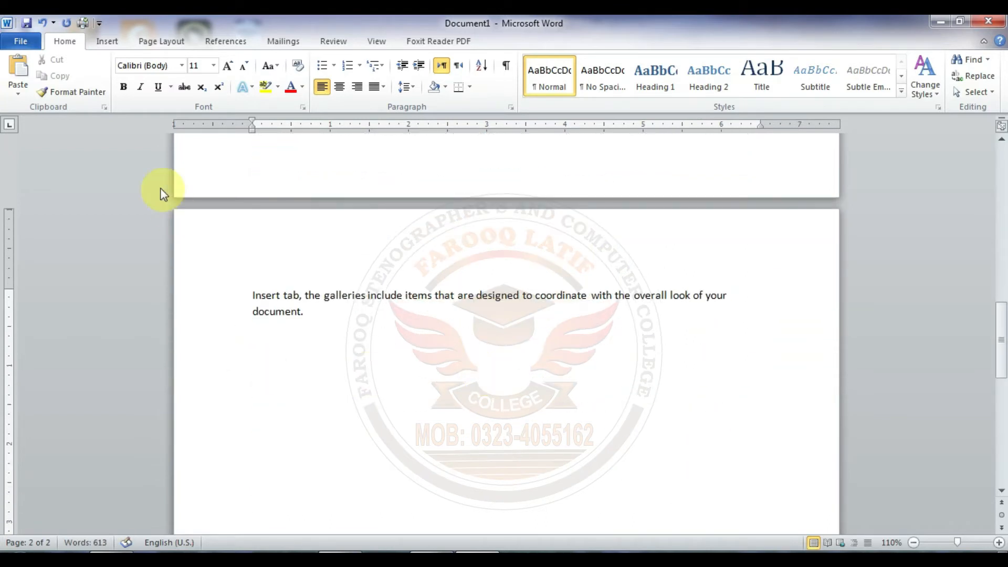
click(15, 94)
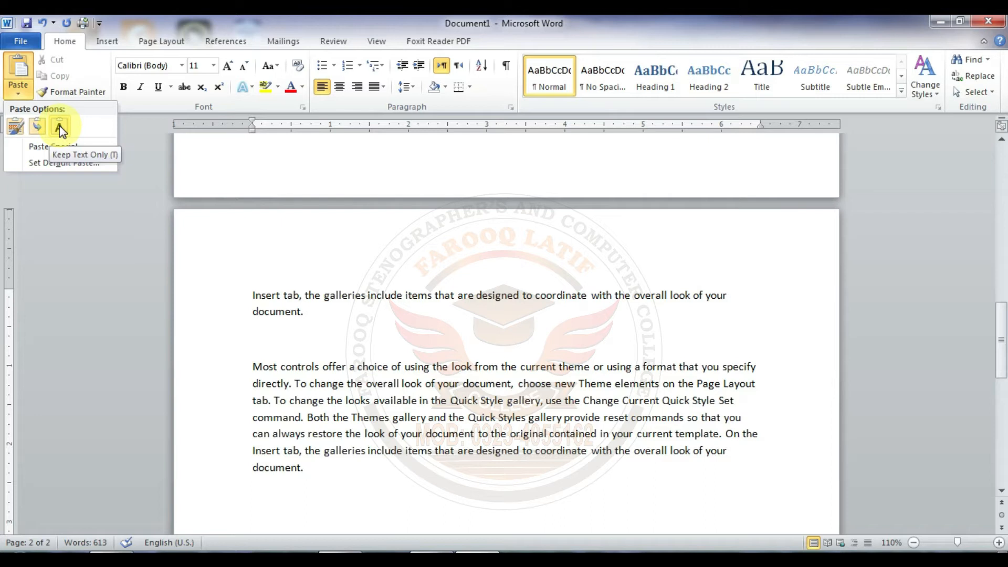
click(60, 126)
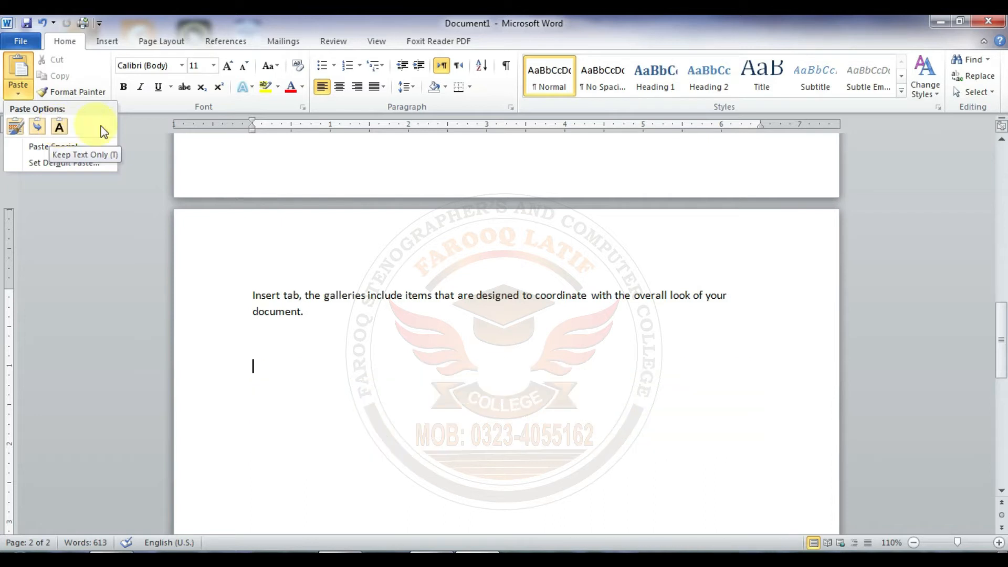
click(61, 128)
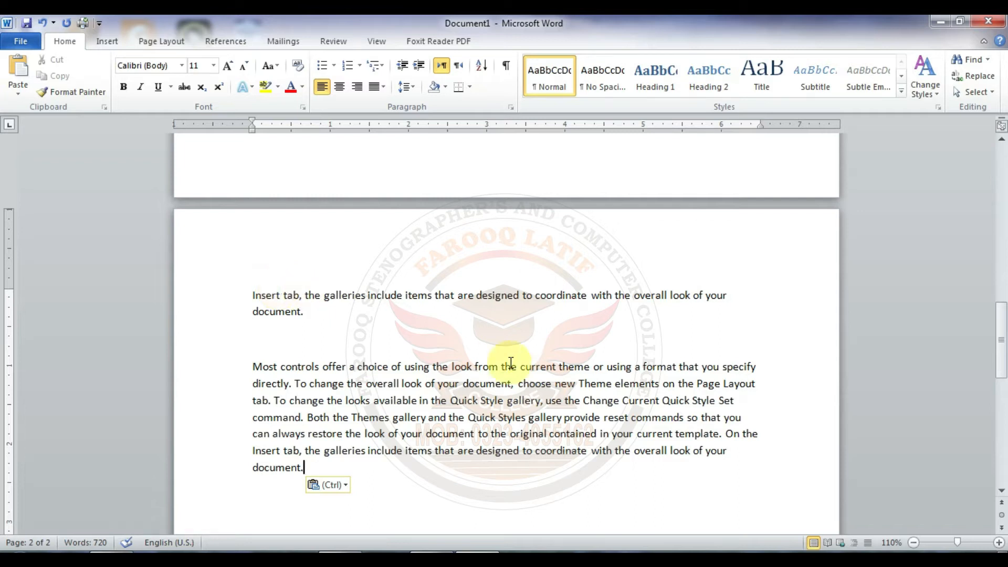
Step: Return to the start of the document, select the entire text and delete it
drag(1001, 325, 1000, 151)
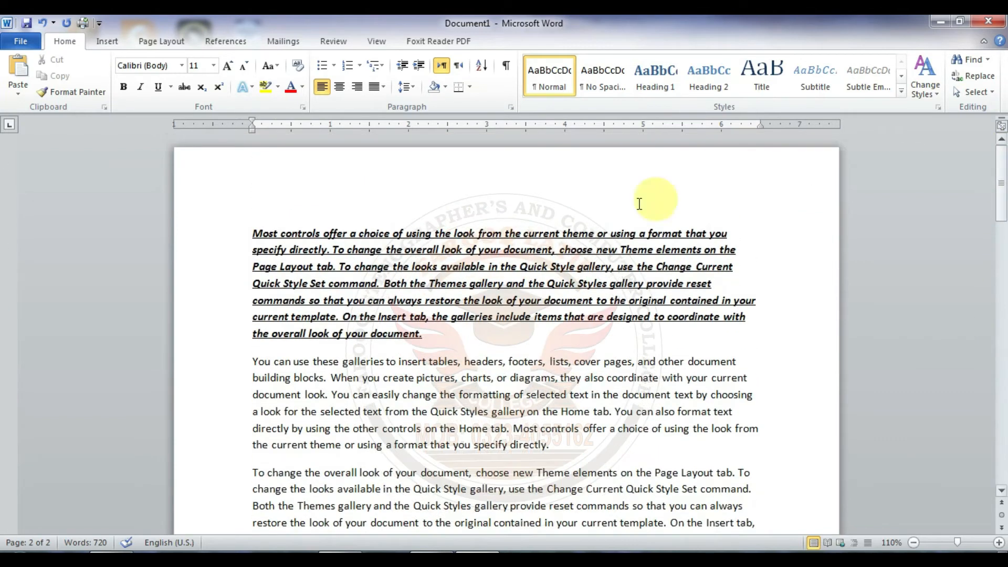
click(408, 261)
key(ctrl+a)
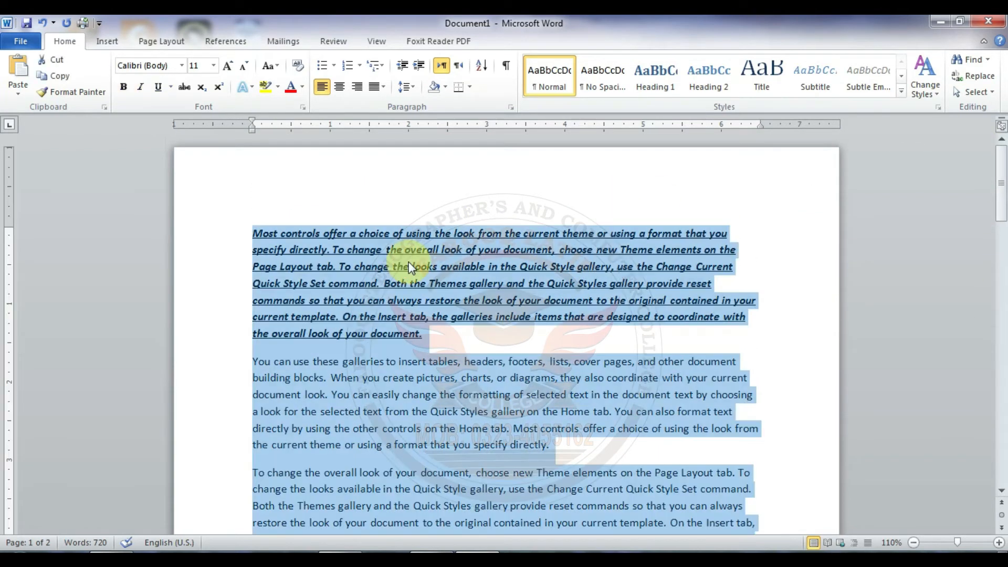
key(Delete)
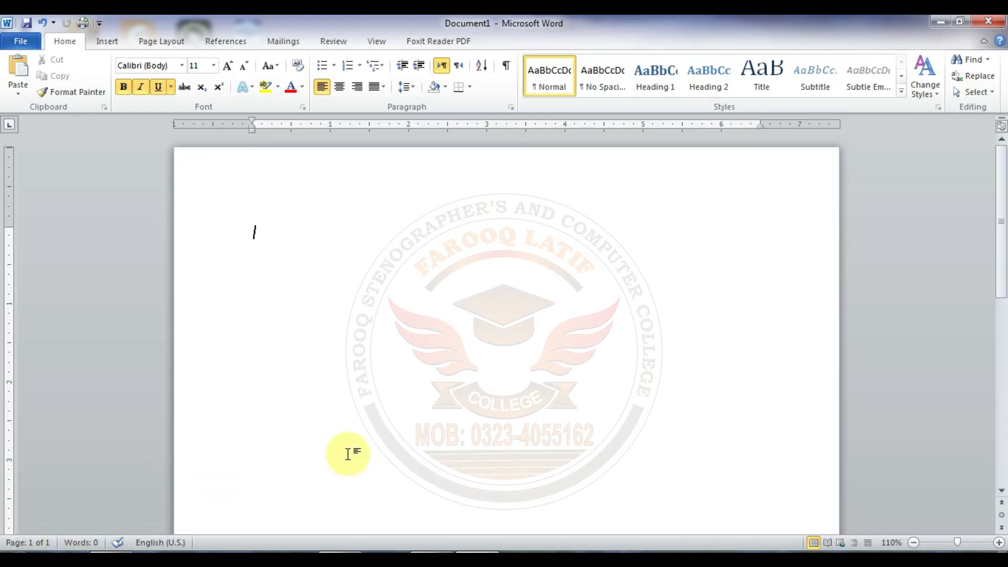
Step: Launch Microsoft Excel from the Run dialog with the command "excel"
key(super+r)
click(165, 468)
key(BackSpace)
key(BackSpace)
key(BackSpace)
key(BackSpace)
key(BackSpace)
key(BackSpace)
key(BackSpace)
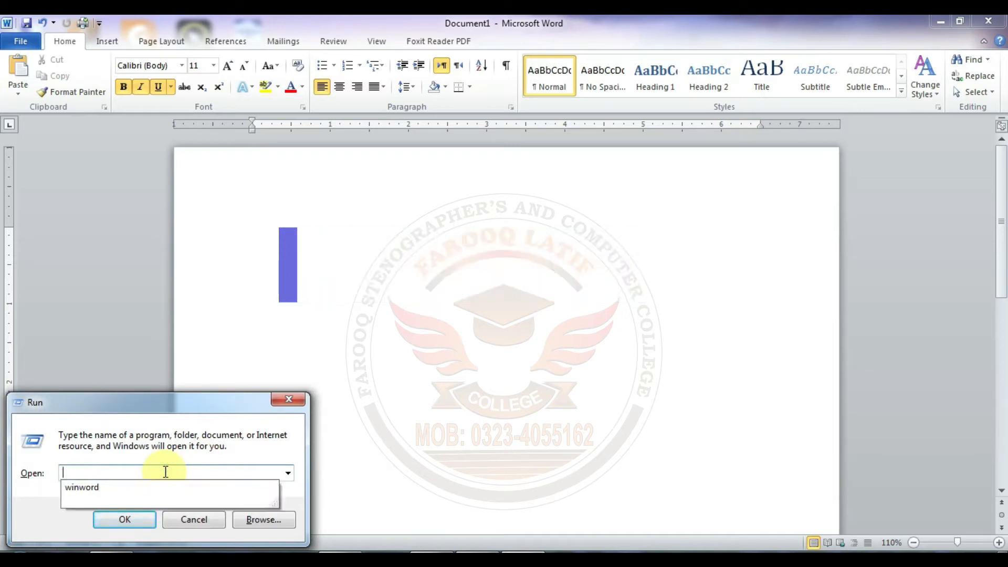
text(excel)
key(Return)
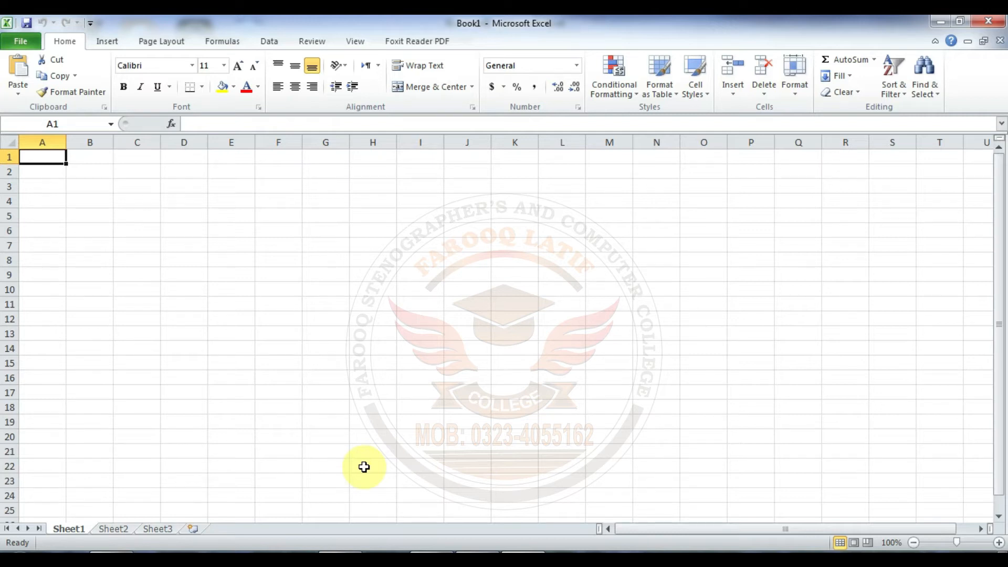
Step: Apply All Borders to cells F6:H14
click(267, 228)
drag(289, 229, 370, 346)
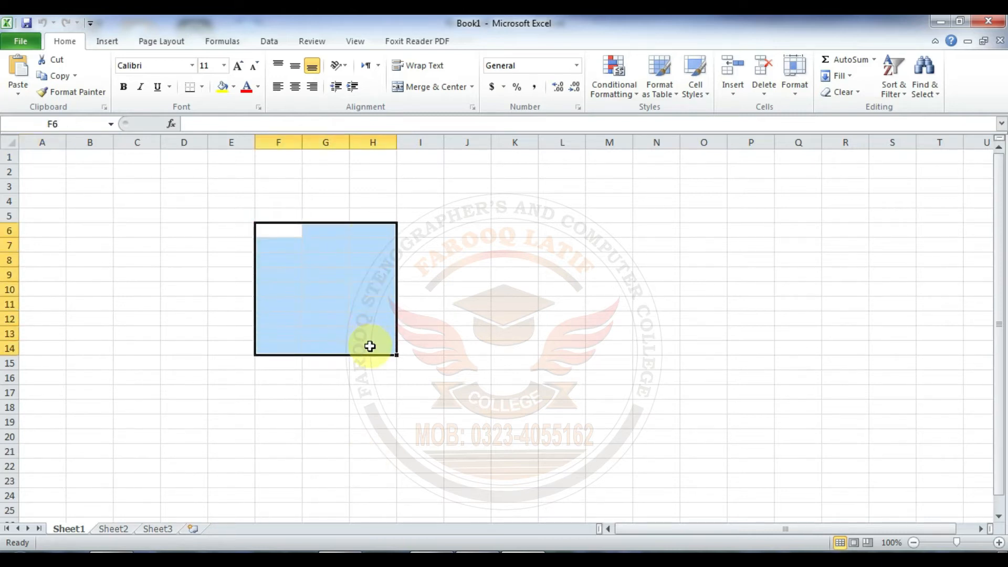
click(200, 88)
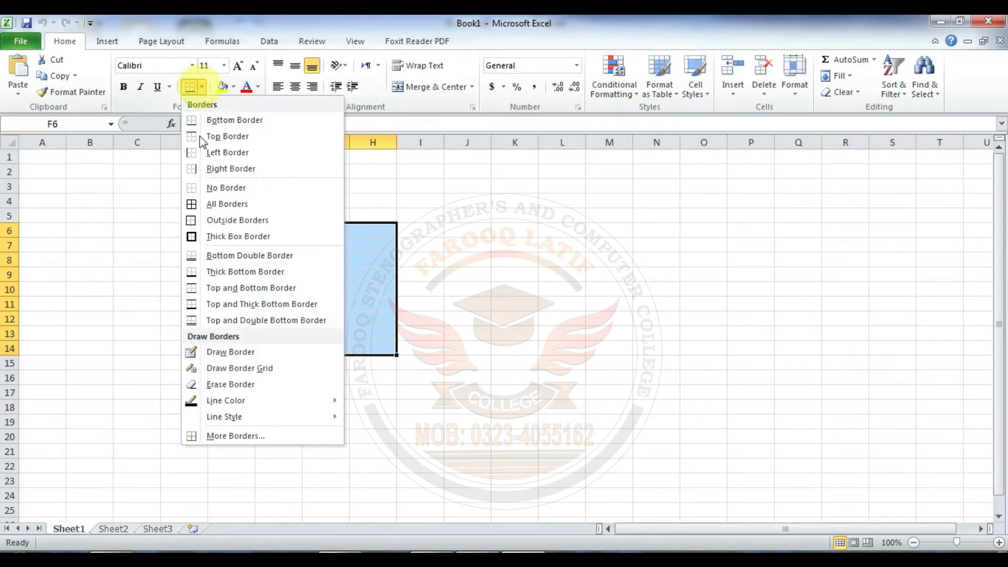
click(211, 205)
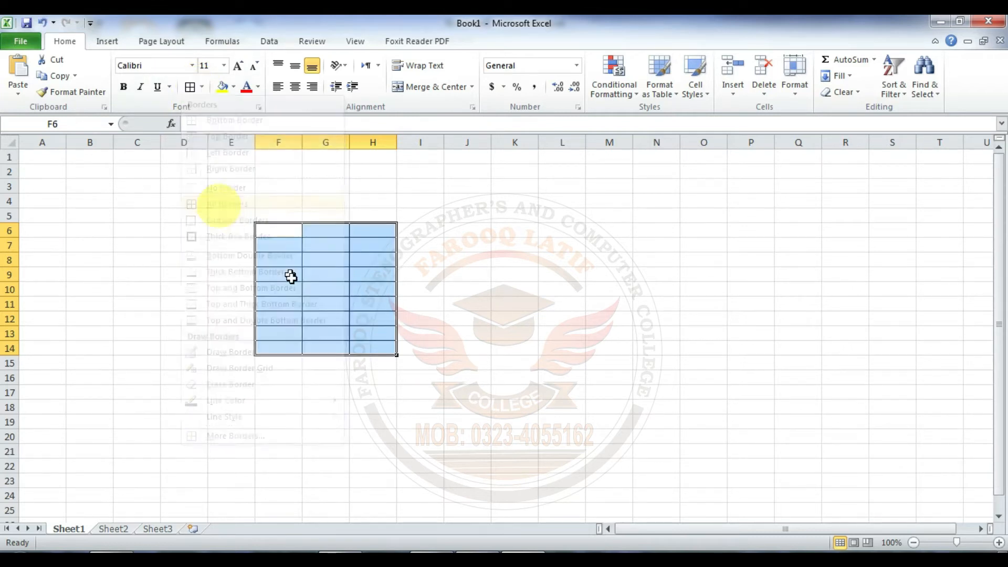
Step: Fill F6:G8 with sample text: "jfsd akfjd", "jkdlasjf d" in row 6, "dfsafd", "djsakjfj;dkl" in row 7, "dsafj;l", "fkl dsaj" in row 8
click(288, 239)
text(dfsafd)
key(Tab)
text(djsakjfj;dkl)
key(Up)
text(jkdlasjf d)
key(Left)
key(Left)
key(Right)
text(jfsd akfjd)
key(Return)
key(Down)
text(dsafj;l)
key(Right)
text(fkl dsaj)
key(Return)
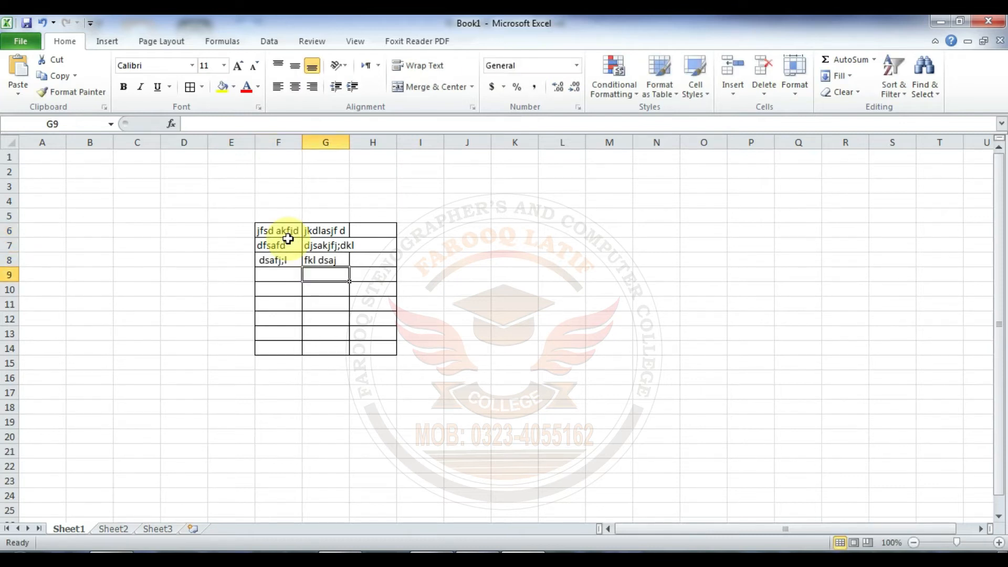
Step: Enter "fkjdslajf" in H8, "kjfajsk" in H7 and "dsajfld" in H6
key(Up)
key(Right)
text(fkjdslajf)
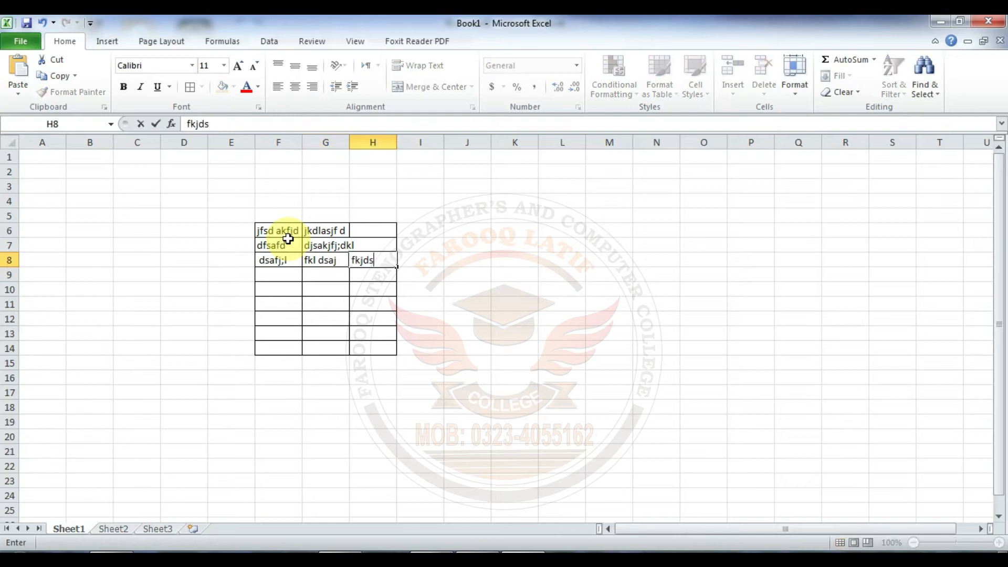
key(Left)
key(Left)
key(Up)
key(Right)
key(Right)
text(kjfajsk)
key(Up)
text(dsajfld)
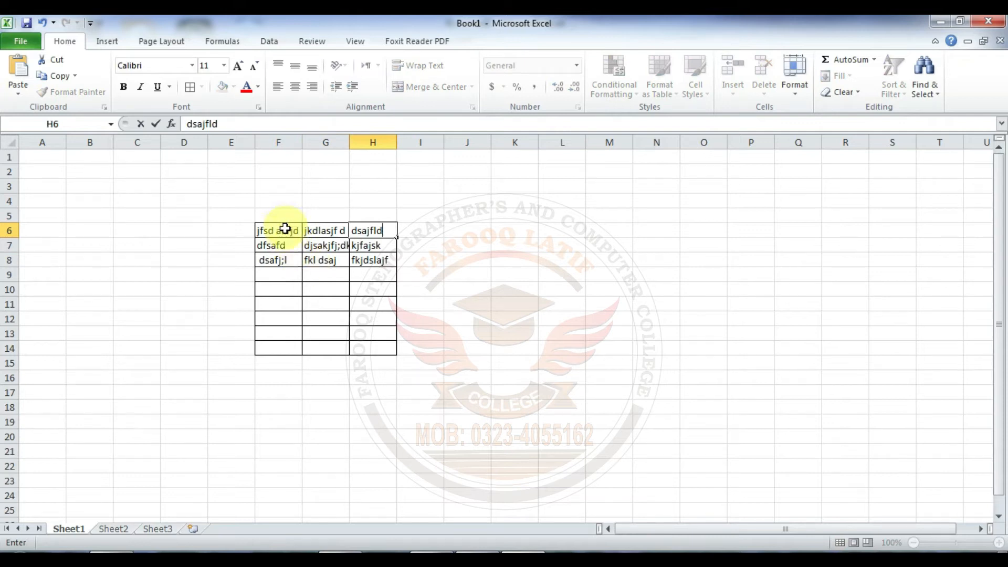
Step: Remove all borders from cells F6:H14
drag(282, 229, 369, 346)
click(201, 86)
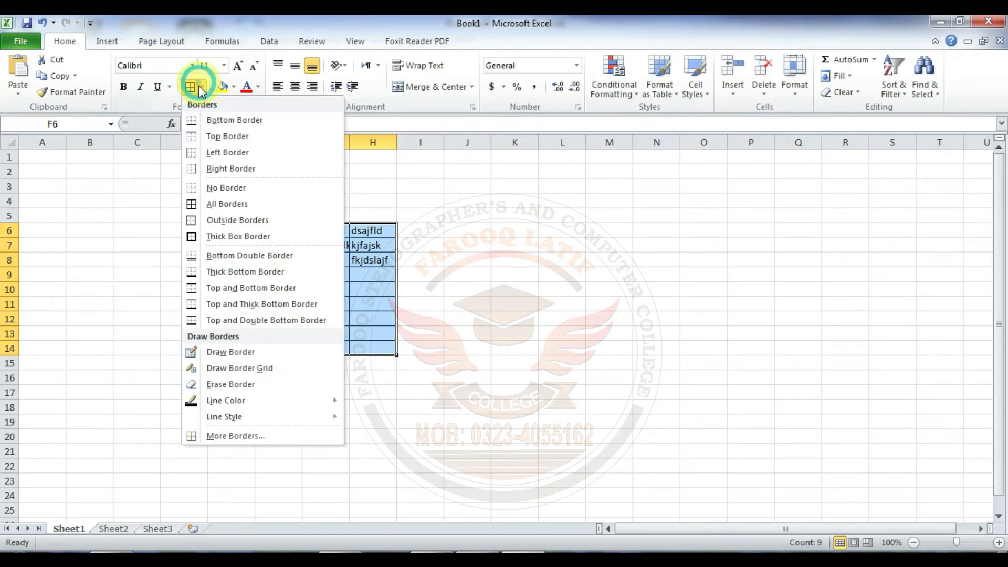
click(214, 188)
click(266, 245)
Step: Apply All Borders to the filled cells F6:H8, and copy them for use in the Word document
drag(271, 229, 356, 257)
click(202, 87)
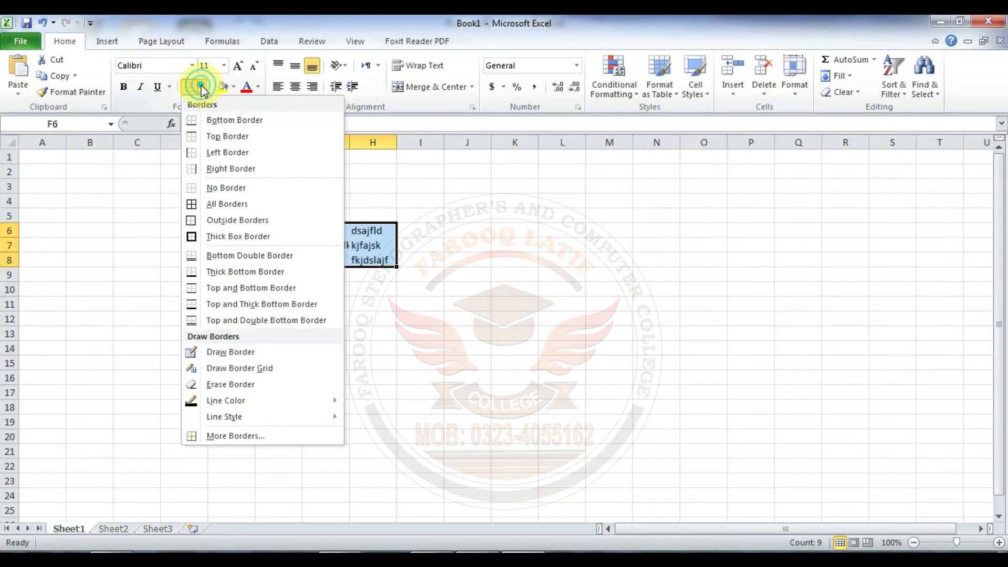
click(214, 204)
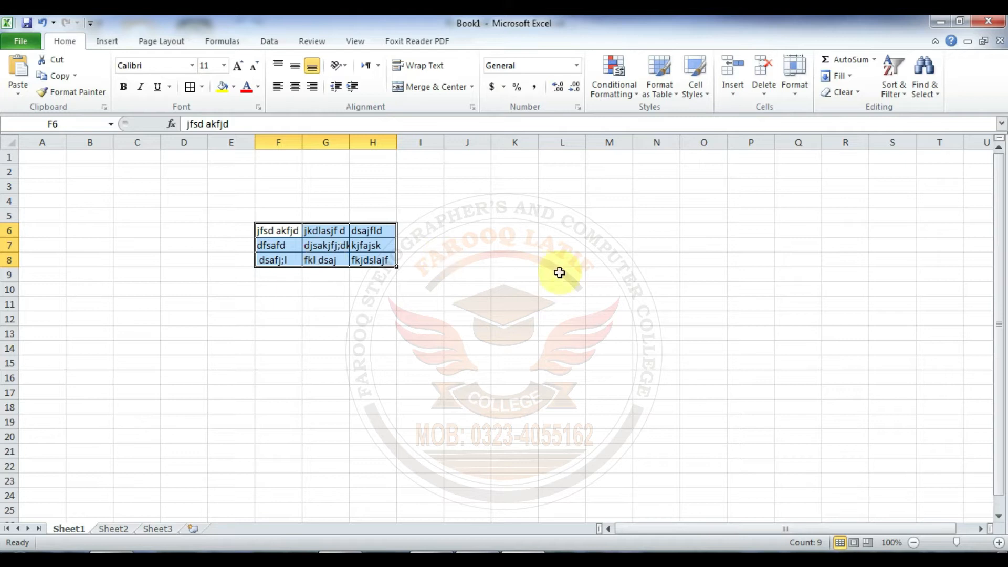
click(62, 76)
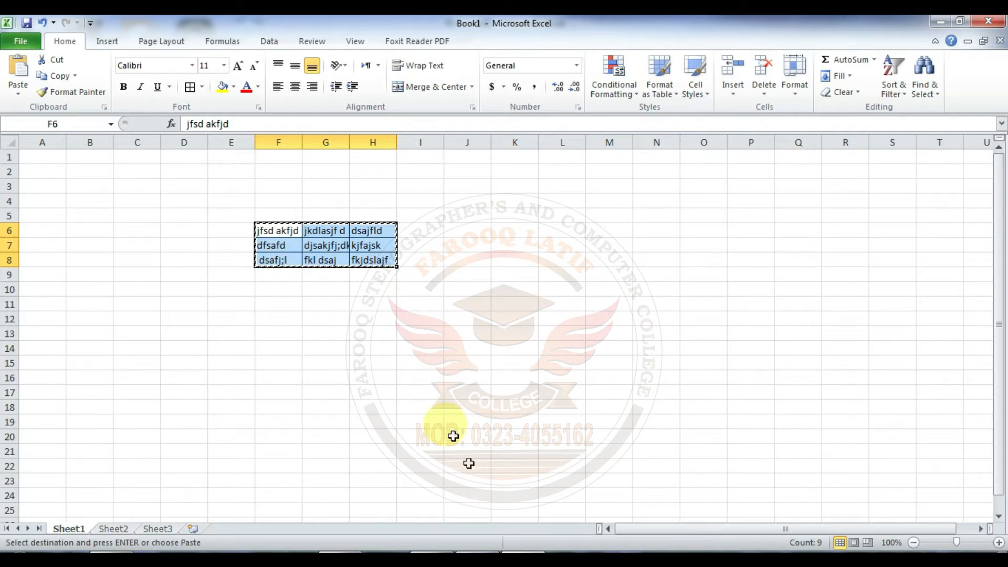
click(477, 558)
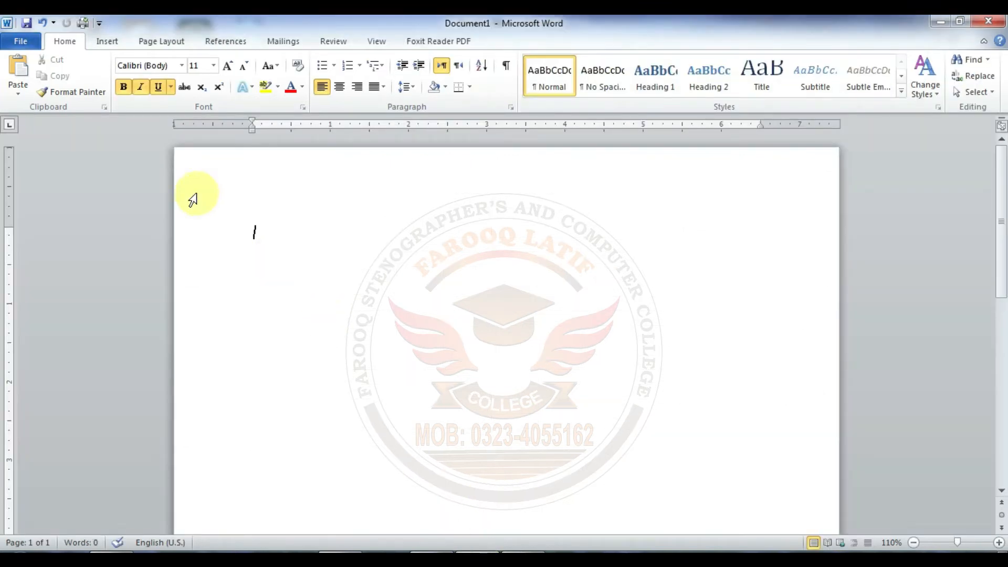
Step: Use Paste Special to insert the copied cells as a Microsoft Excel Worksheet Object, and undo the paste
click(17, 94)
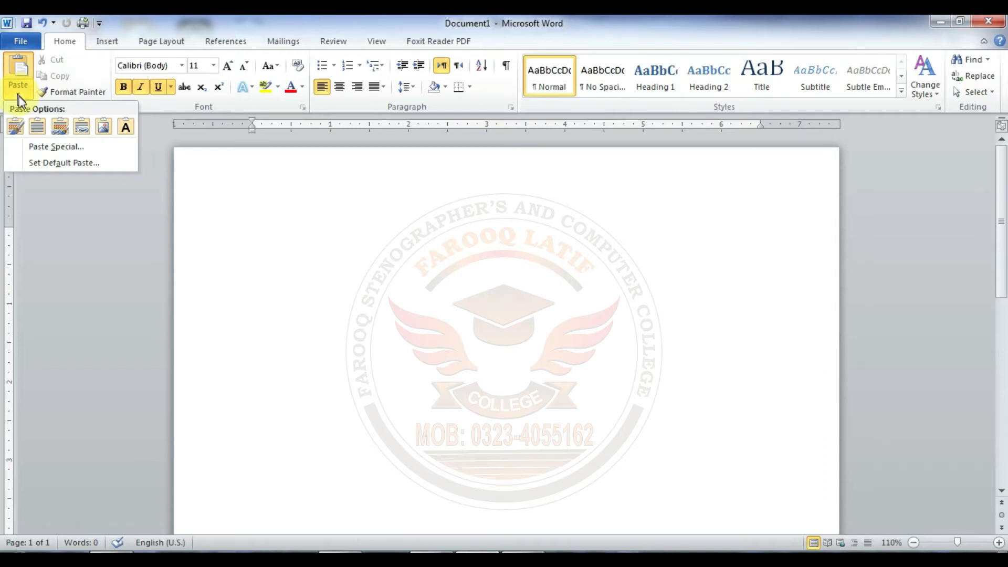
click(48, 147)
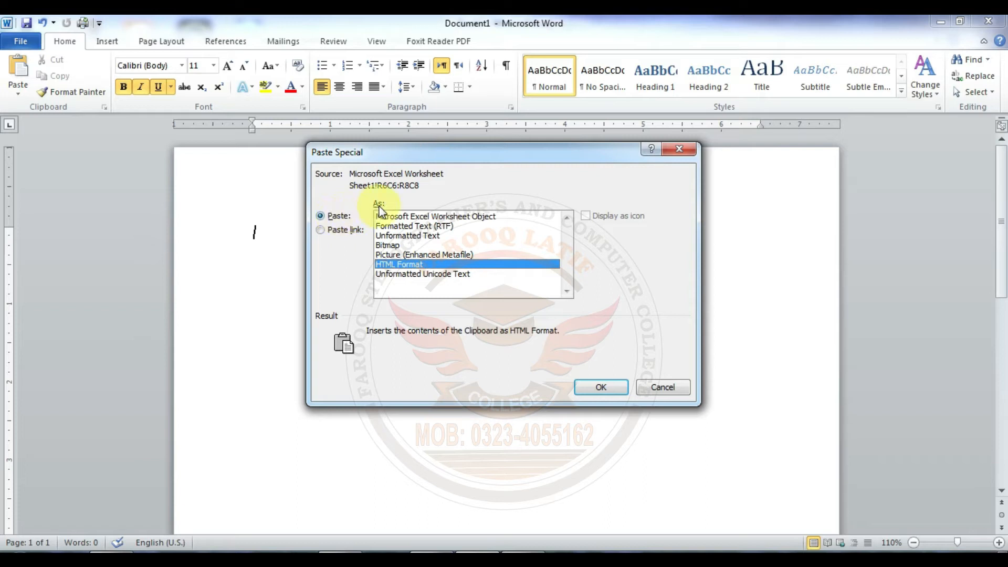
click(433, 216)
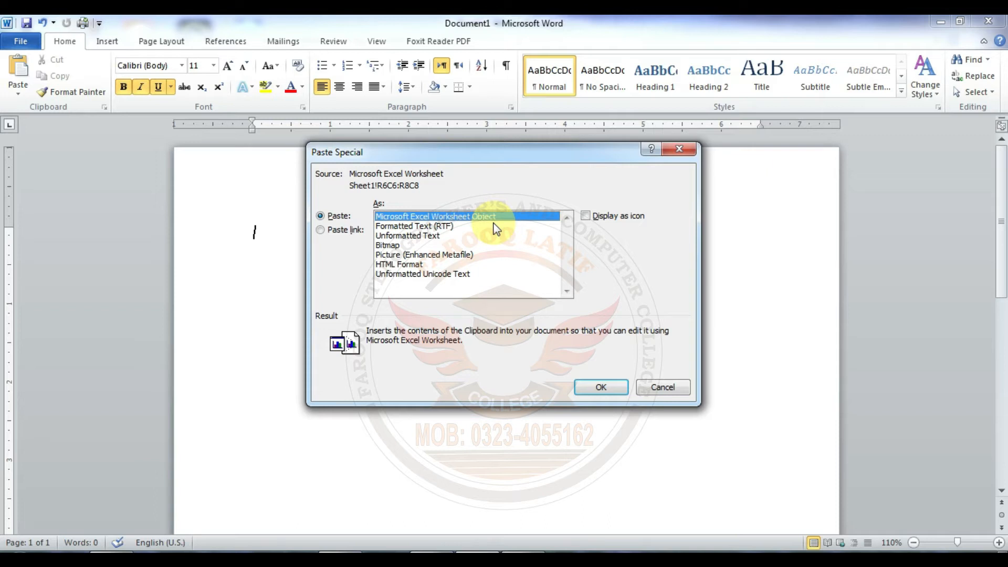
click(592, 387)
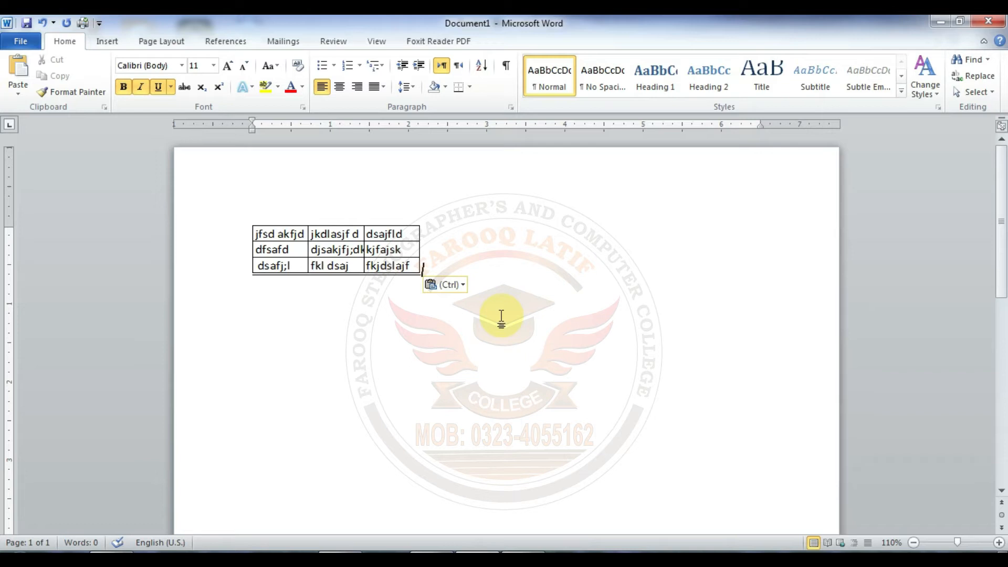
key(ctrl)
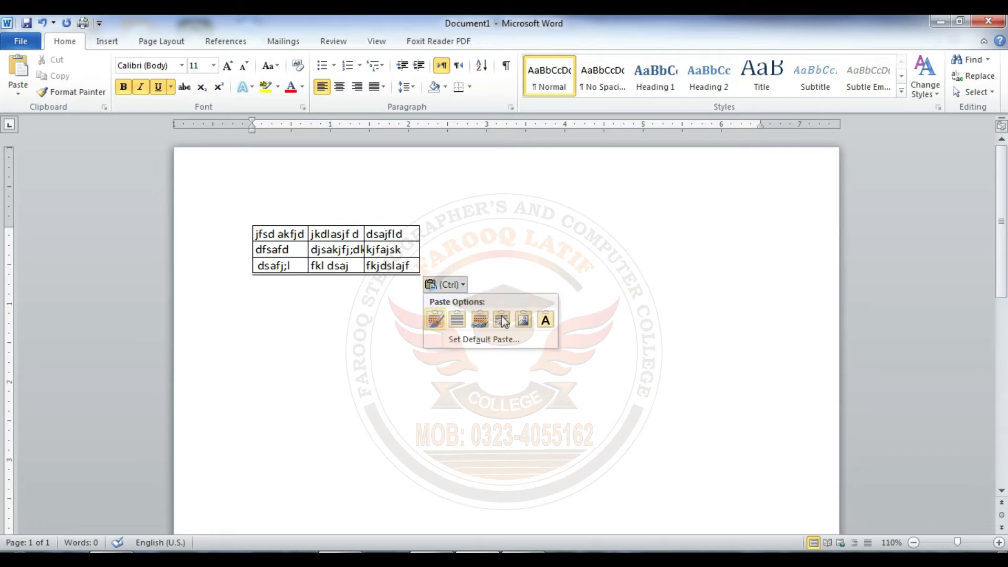
click(509, 280)
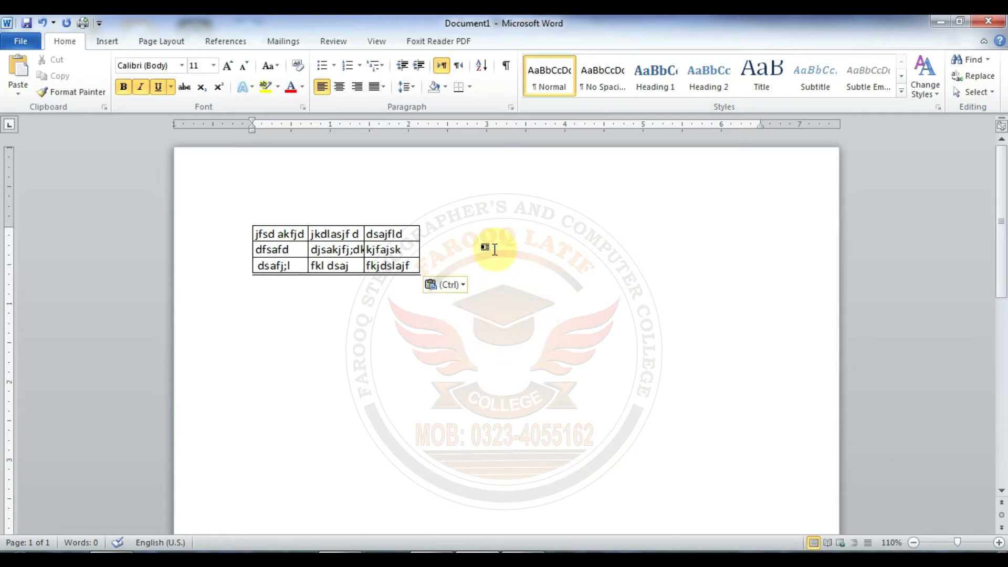
key(ctrl+z)
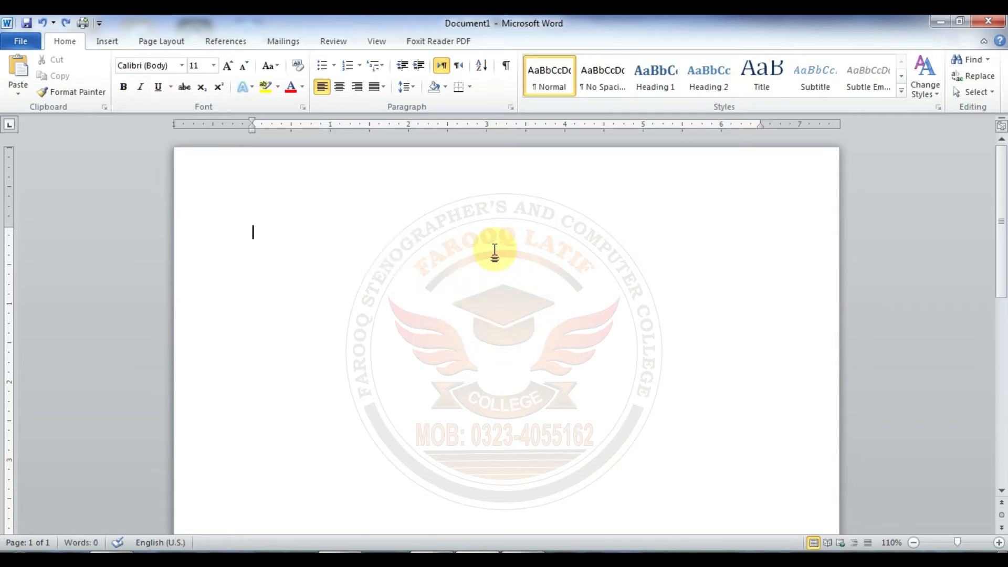
Step: Use Paste Special to insert the copied cells as a Microsoft Excel Worksheet Object displayed as an icon
click(21, 96)
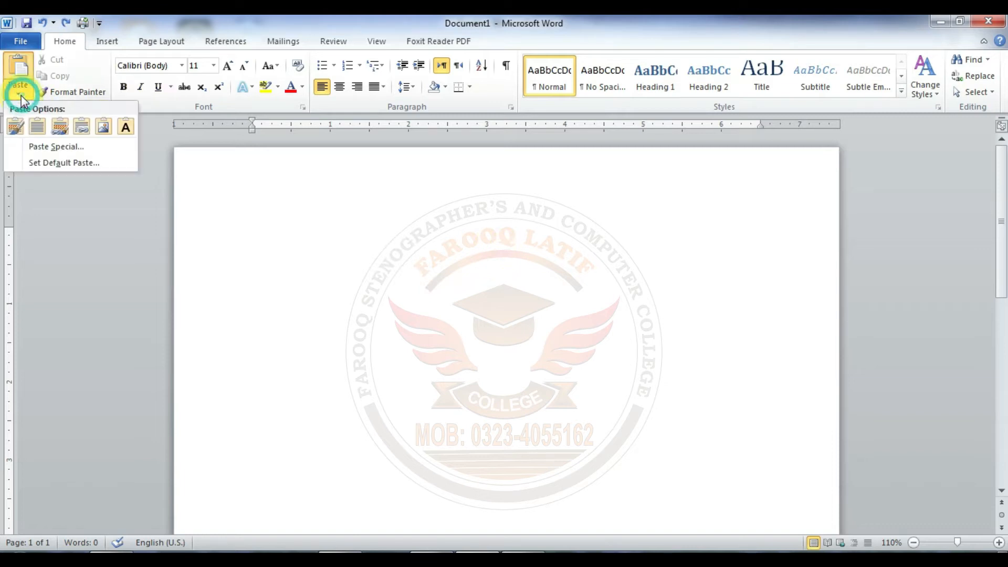
click(47, 145)
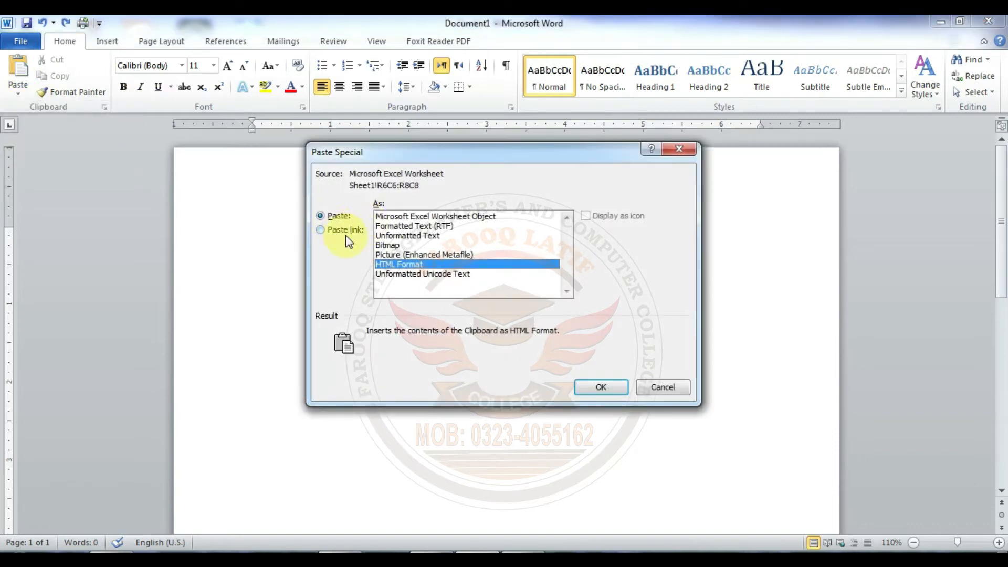
click(430, 218)
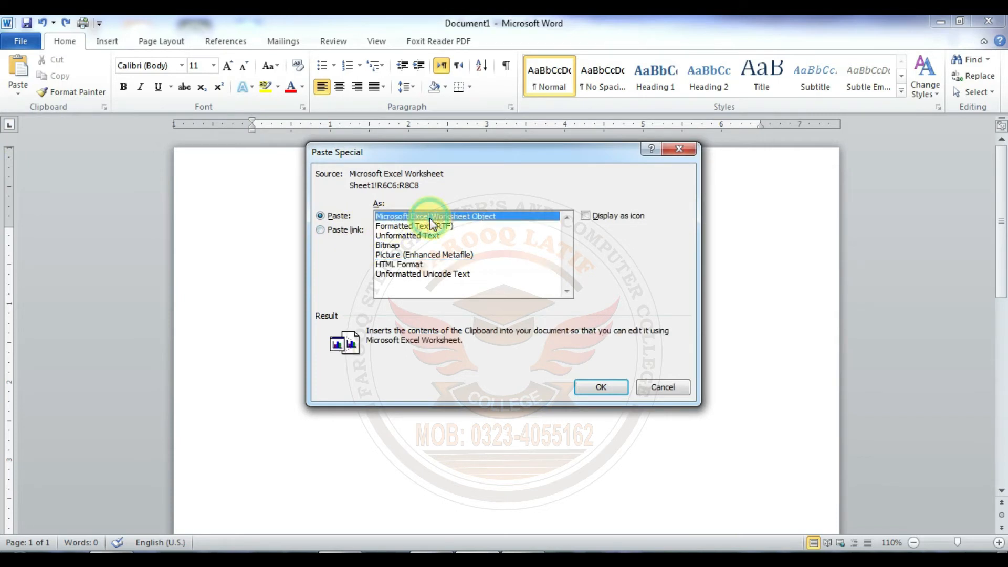
click(585, 215)
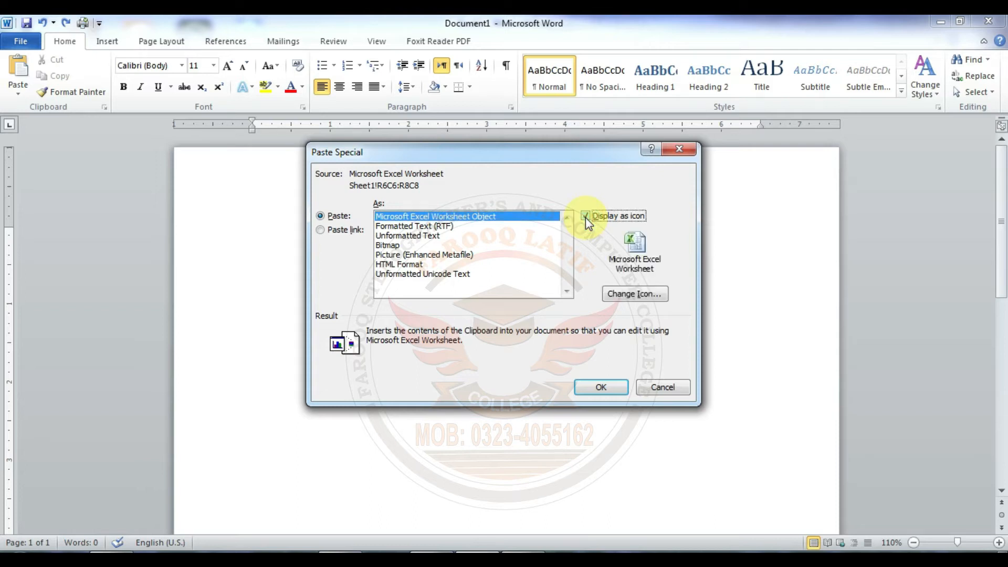
click(593, 387)
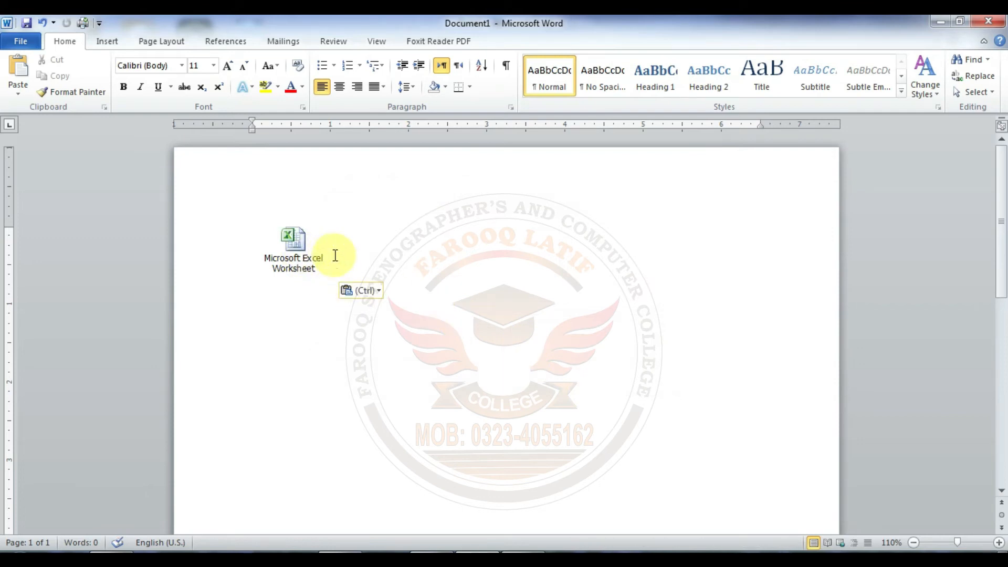
Step: Open the embedded worksheet from its icon, return to the document and delete the icon
double_click(296, 248)
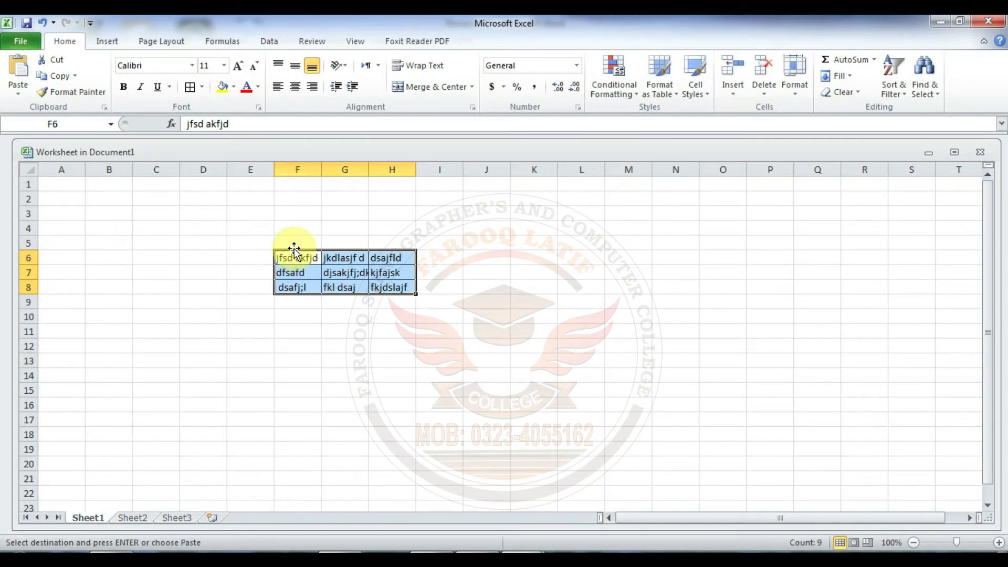
click(938, 23)
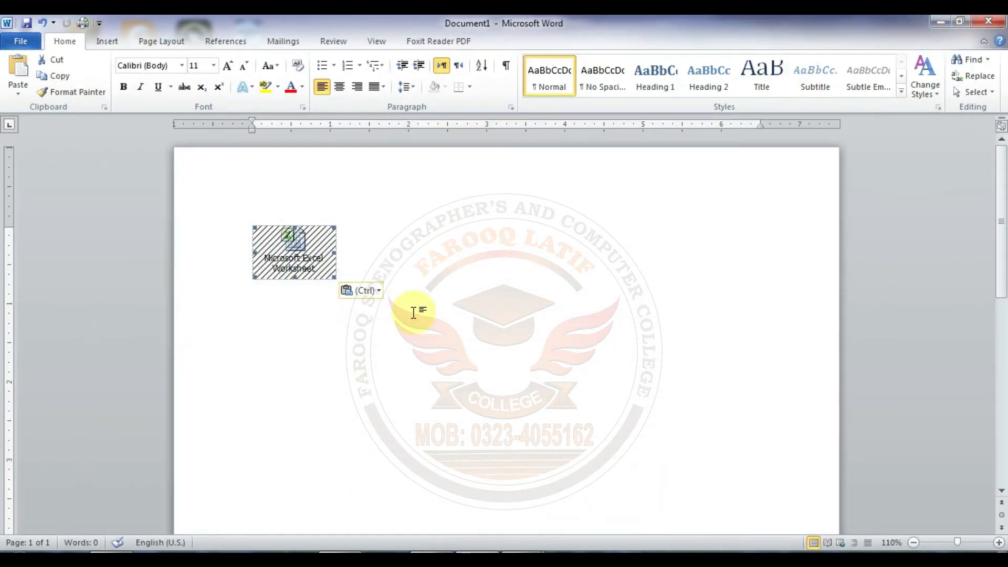
key(Delete)
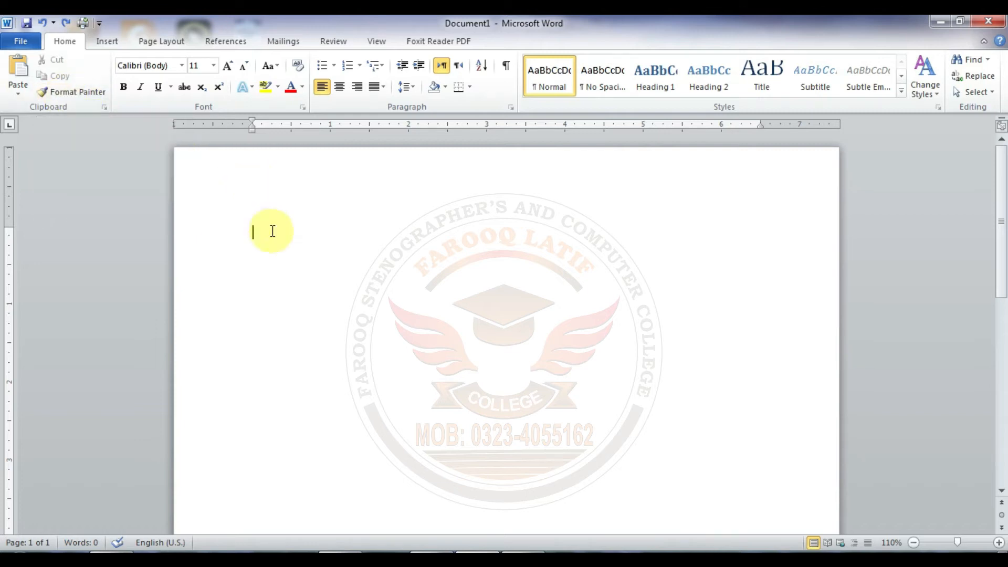
Step: Generate sample paragraphs in the empty document with =rand(5,5)
text(=rand(5,5))
key(Return)
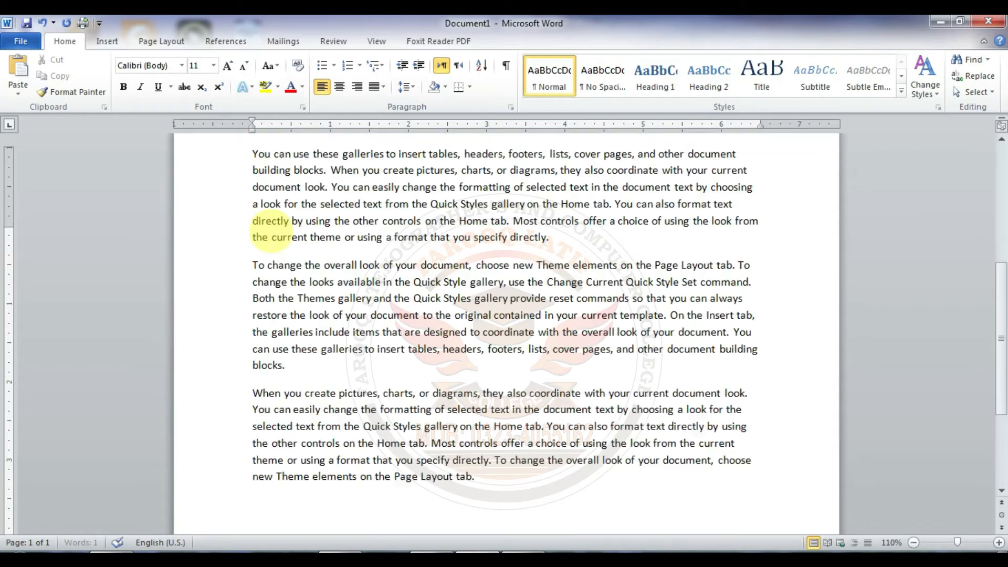
Step: Make the document's first paragraph, "On the Insert tab" through "on the Home tab.", bold, italic and underlined
key(Up)
key(Up)
key(Up)
key(Up)
key(Up)
key(Up)
key(Up)
key(Up)
key(Up)
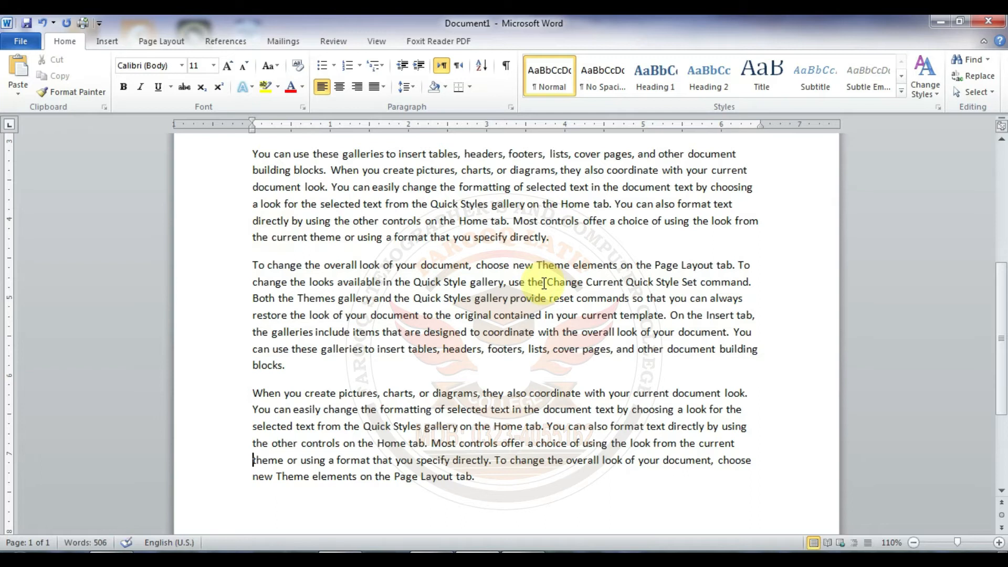
key(Up)
key(Up)
key(Up)
key(Up)
key(Up)
key(Up)
key(Up)
key(Up)
key(Up)
key(Up)
key(Up)
key(Up)
key(Up)
key(Up)
key(Up)
key(Up)
key(Up)
key(Up)
key(Up)
key(Up)
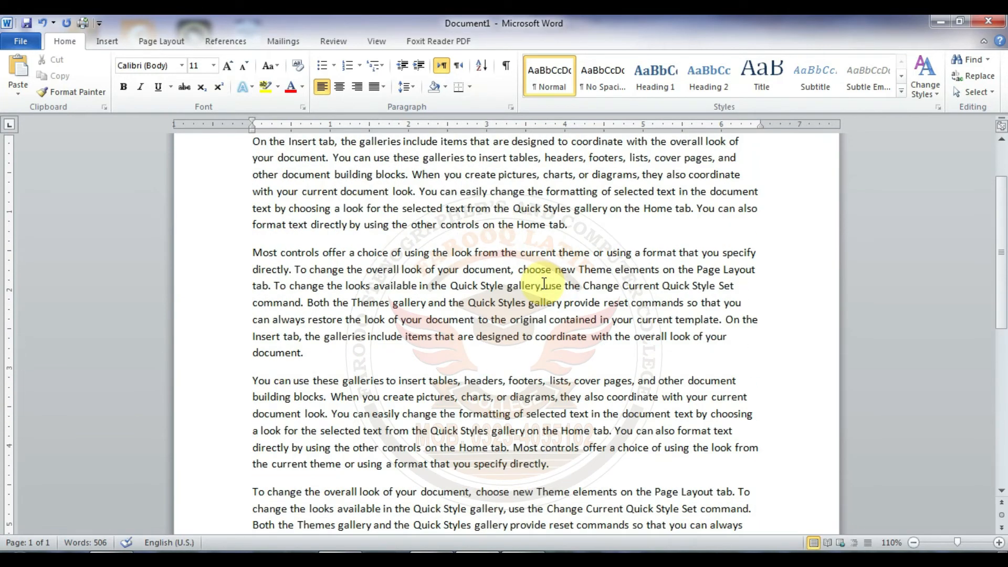
scroll(544, 284, up, 2)
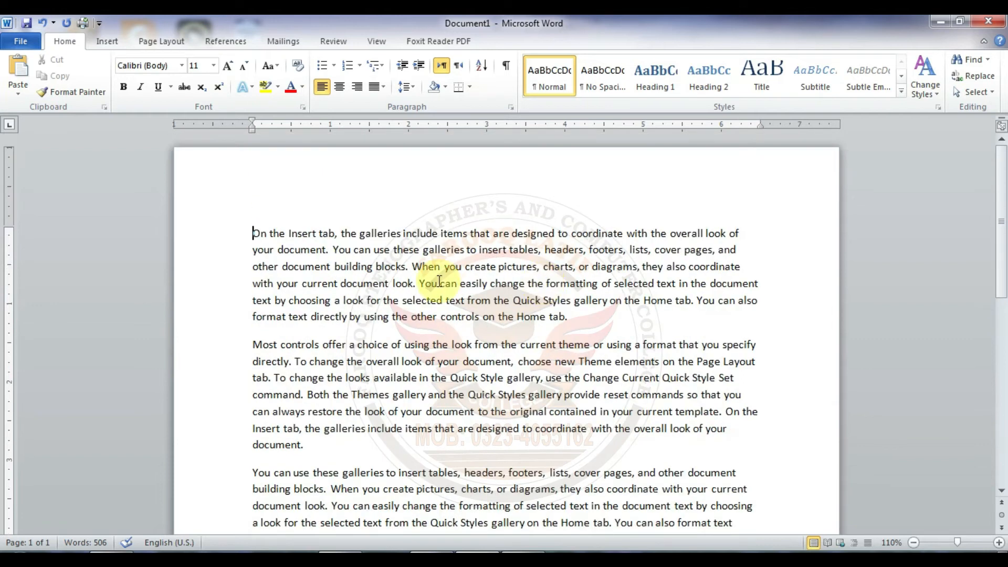
click(251, 233)
drag(251, 233, 583, 318)
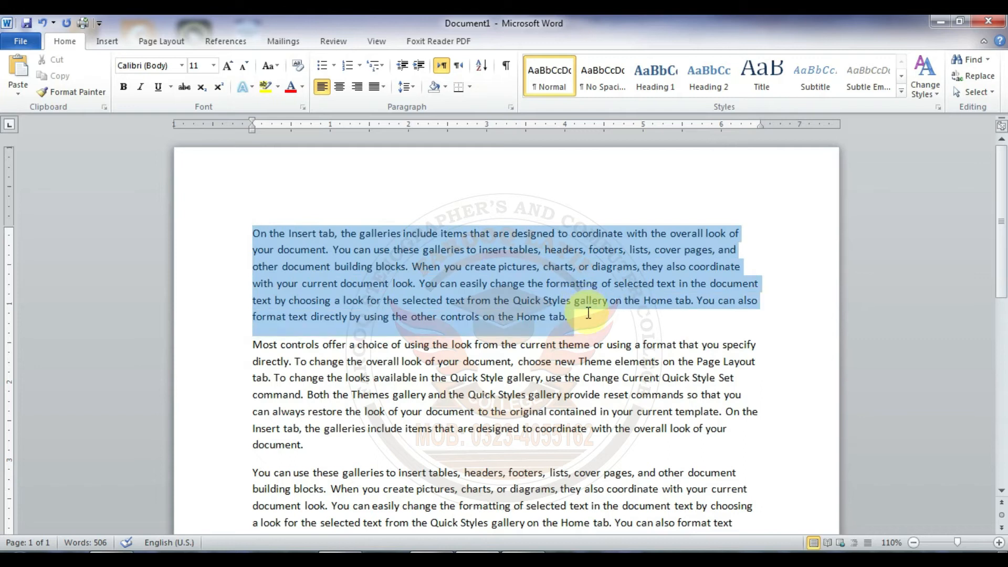
click(123, 87)
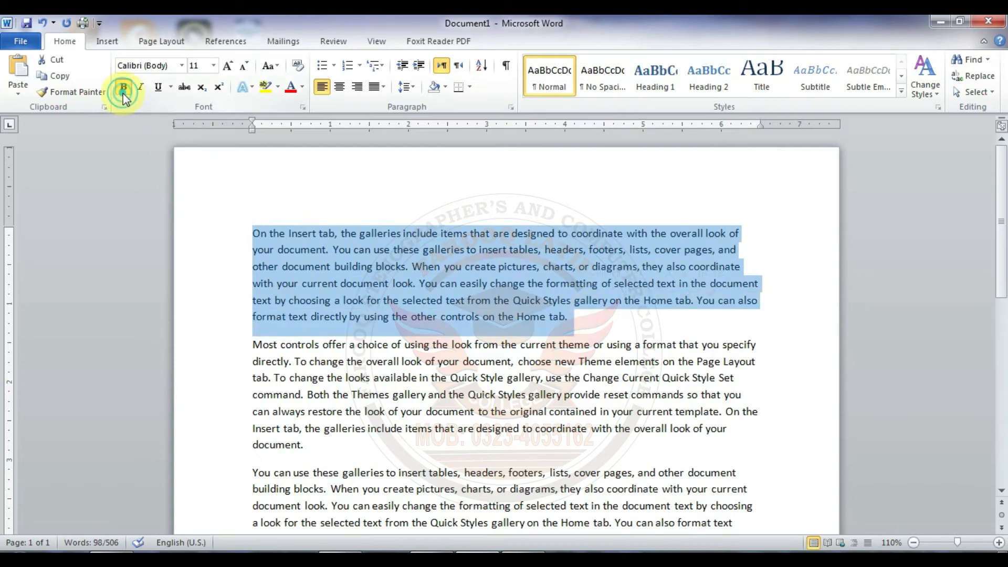
click(140, 87)
click(158, 87)
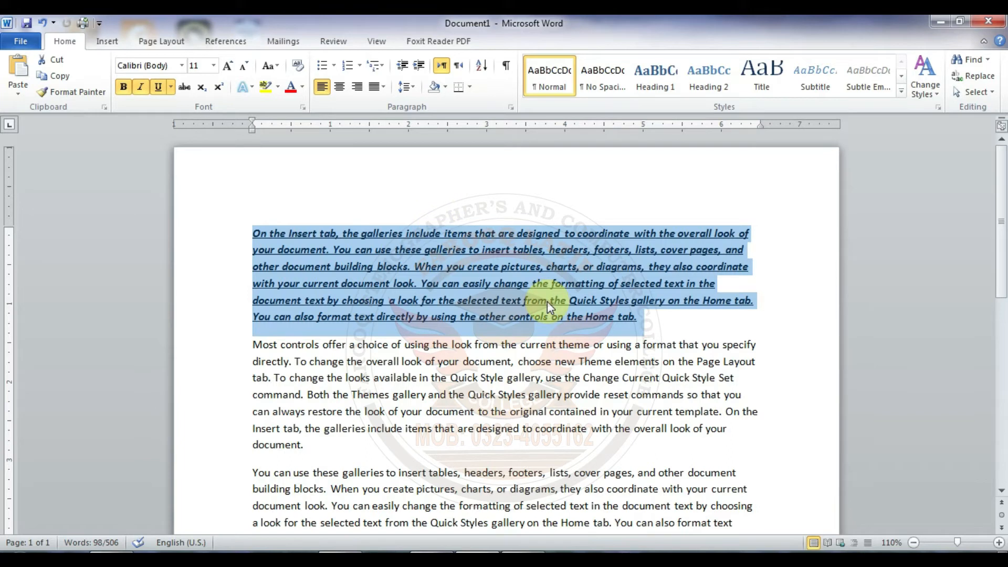
Step: Apply the first paragraph's bold, italic and underlined formatting to the second paragraph, "Most controls offer", with Format Painter
click(91, 97)
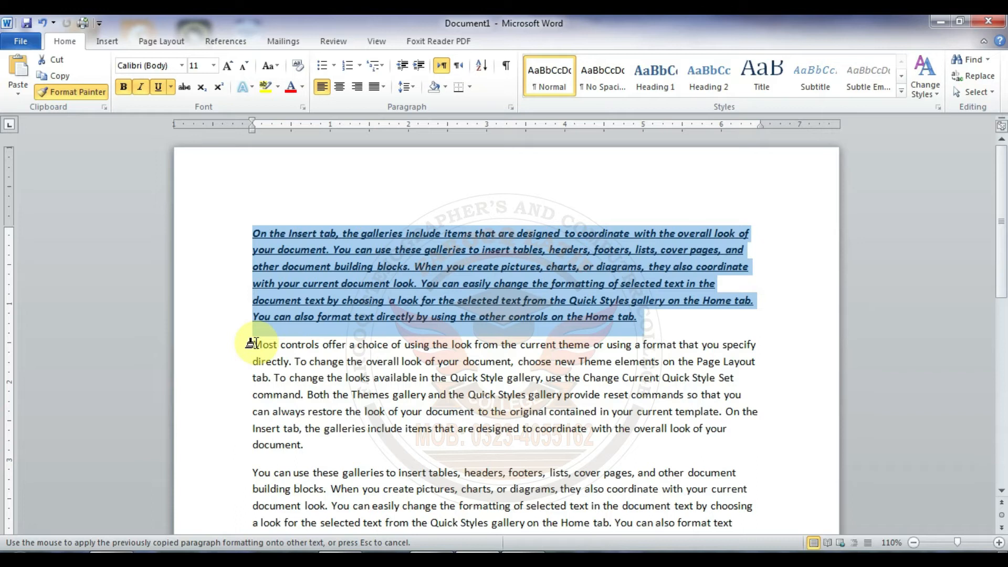
mouse_move(251, 344)
mouse_down()
mouse_move(288, 360)
mouse_move(326, 449)
mouse_up()
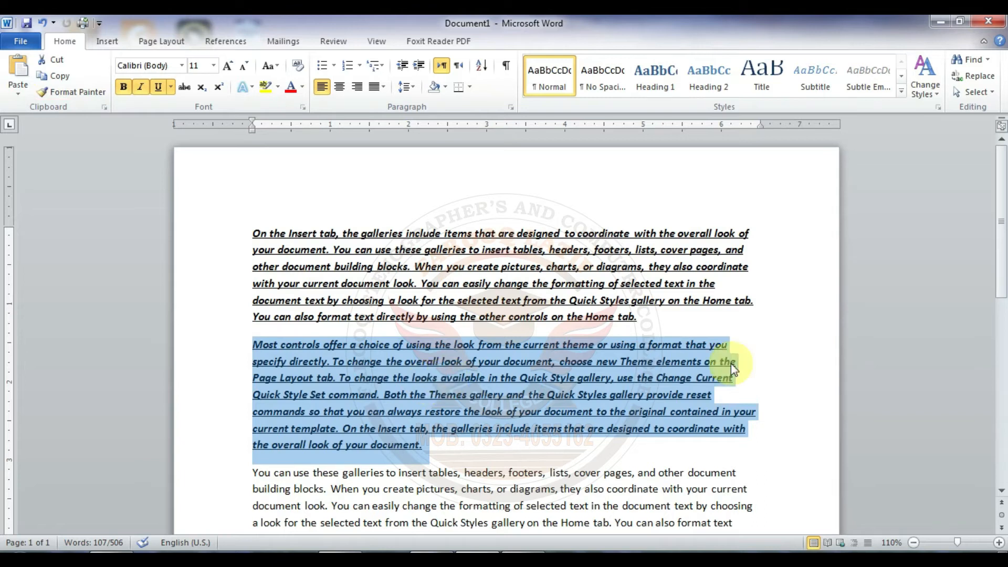
drag(1002, 221, 1002, 273)
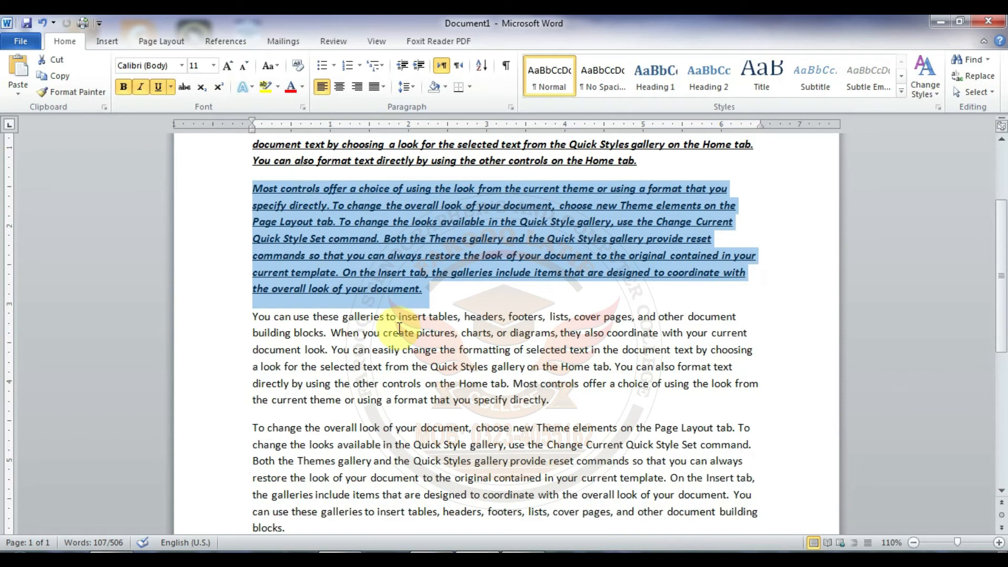
Step: Apply the second paragraph's formatting to the third, fourth and fifth paragraphs with Format Painter kept active, and undo the fifth paragraph's change
click(344, 245)
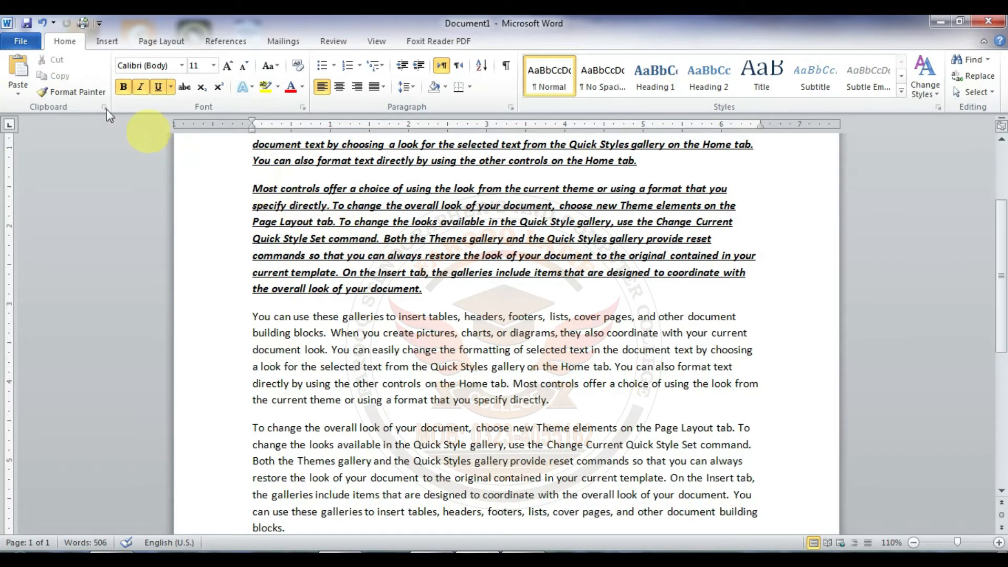
click(76, 92)
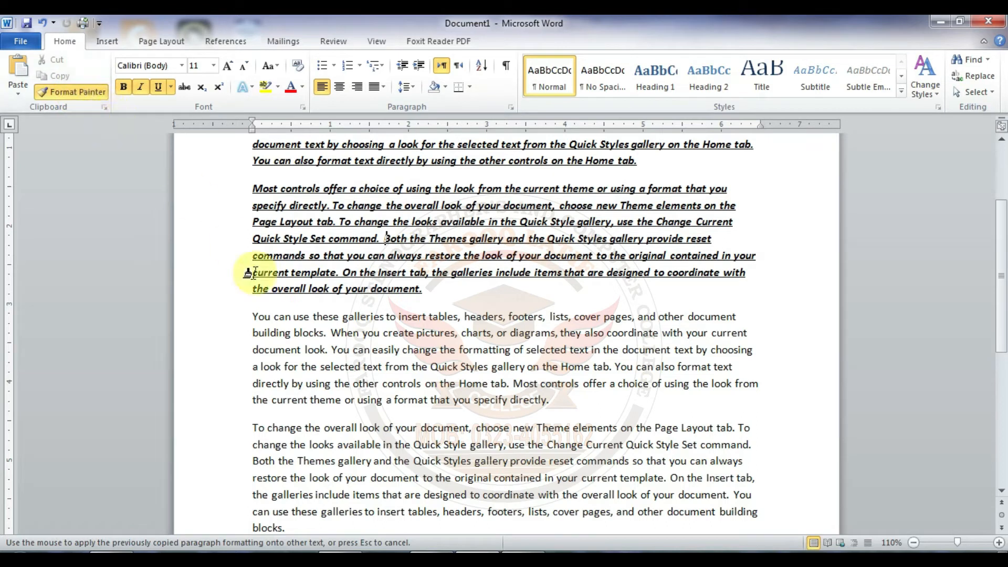
mouse_move(255, 315)
mouse_down()
mouse_move(604, 383)
mouse_move(564, 395)
mouse_up()
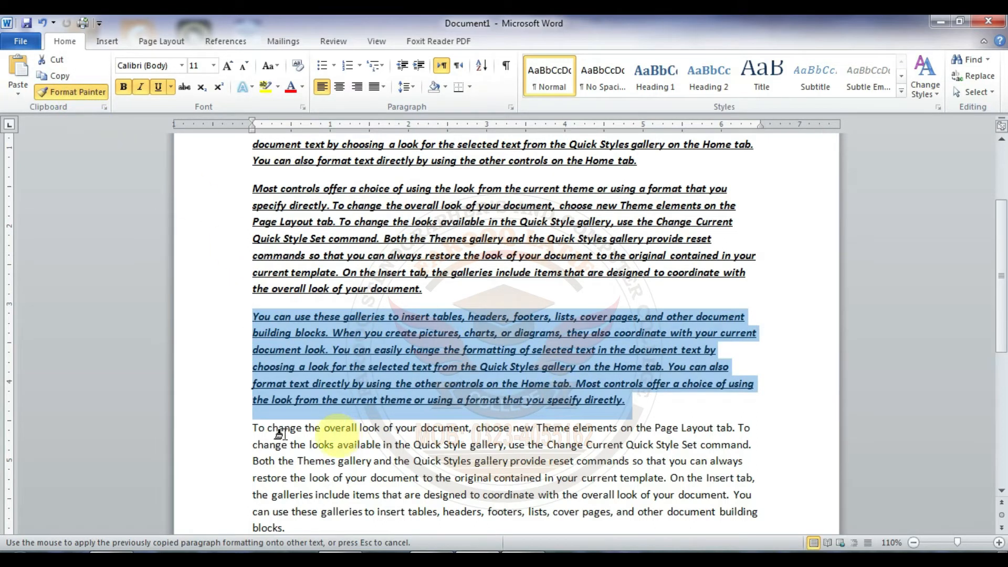
mouse_move(256, 426)
mouse_down()
mouse_move(297, 488)
mouse_move(294, 514)
mouse_move(315, 529)
mouse_up()
drag(1003, 262, 1001, 346)
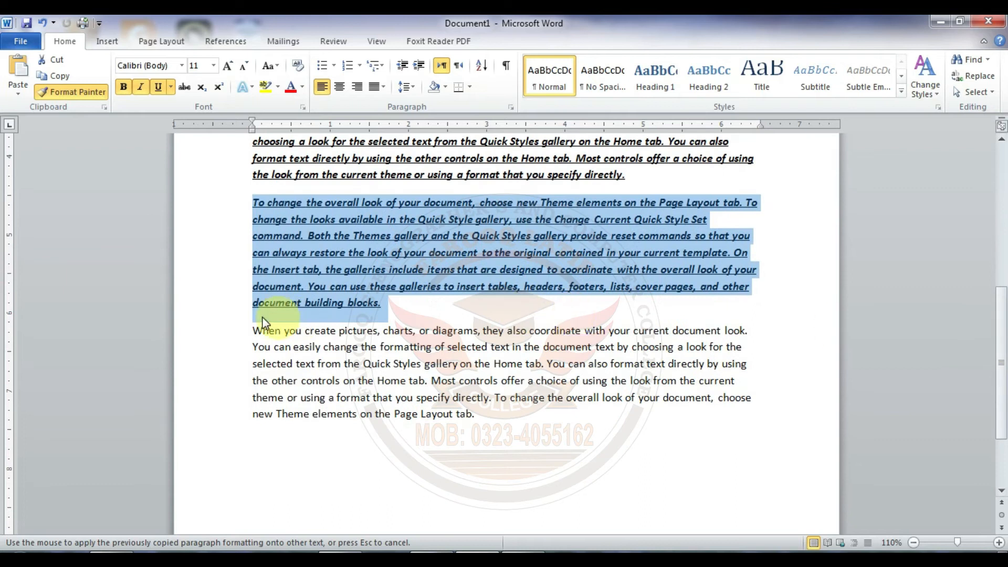
mouse_move(253, 330)
mouse_down()
mouse_move(339, 380)
mouse_move(530, 412)
mouse_move(492, 415)
mouse_up()
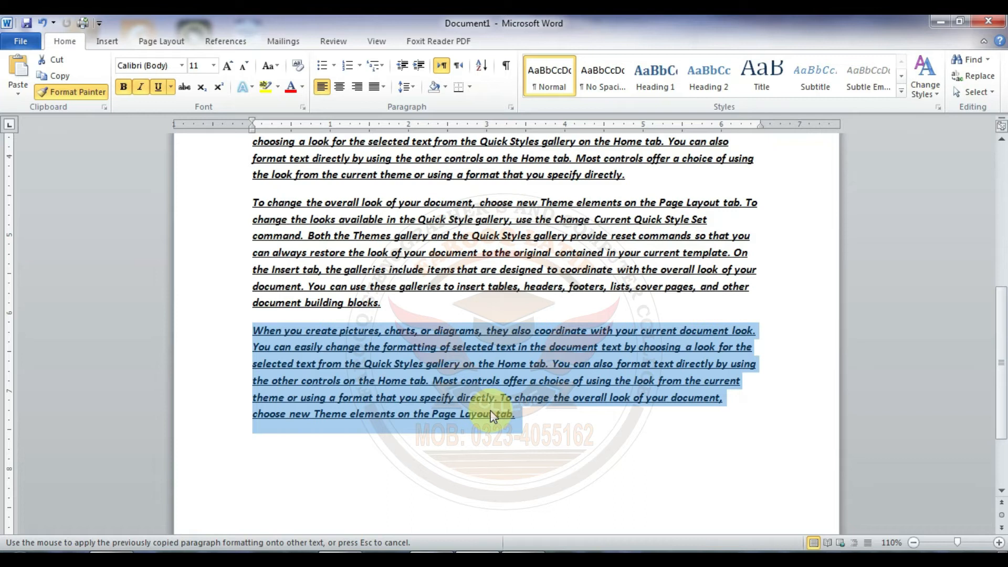
key(ctrl+z)
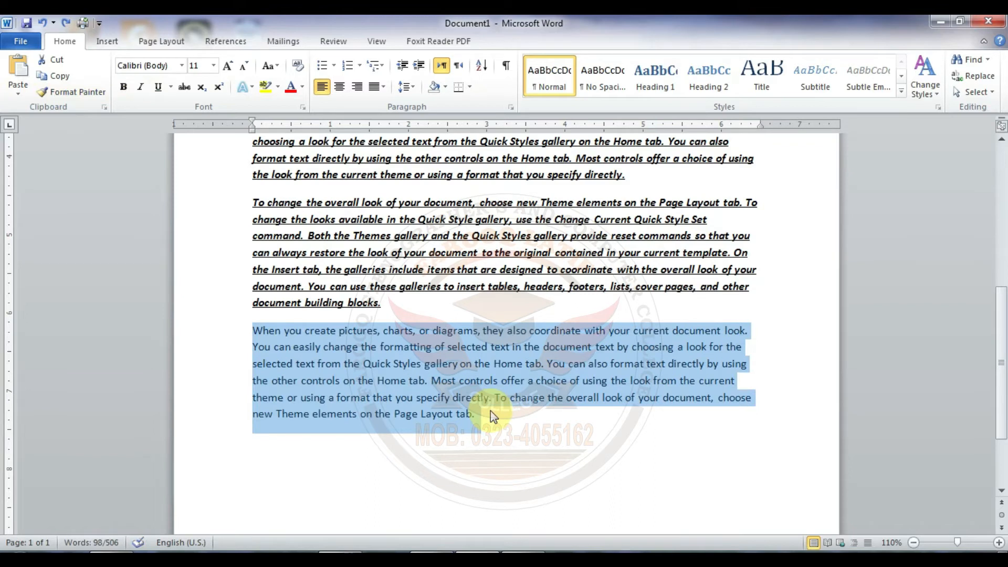
Step: Apply the last paragraph's plain formatting to the first four paragraphs with Format Painter kept active, and turn the painter off
click(494, 378)
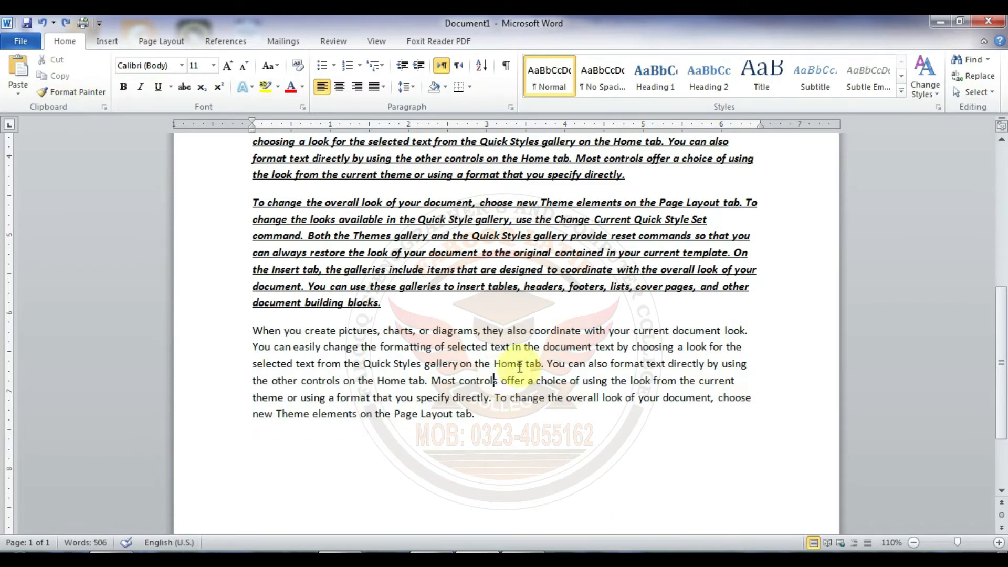
click(479, 361)
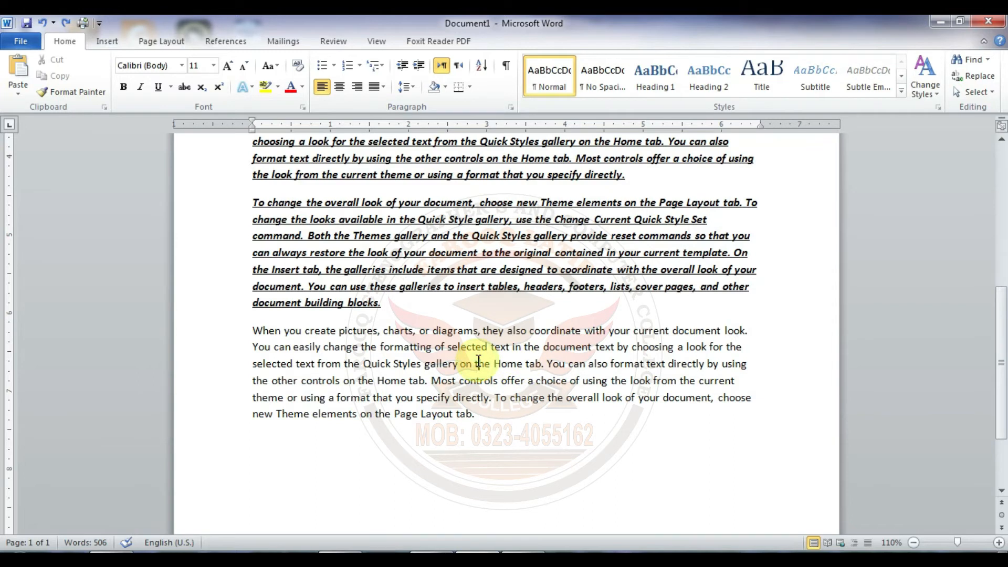
click(94, 100)
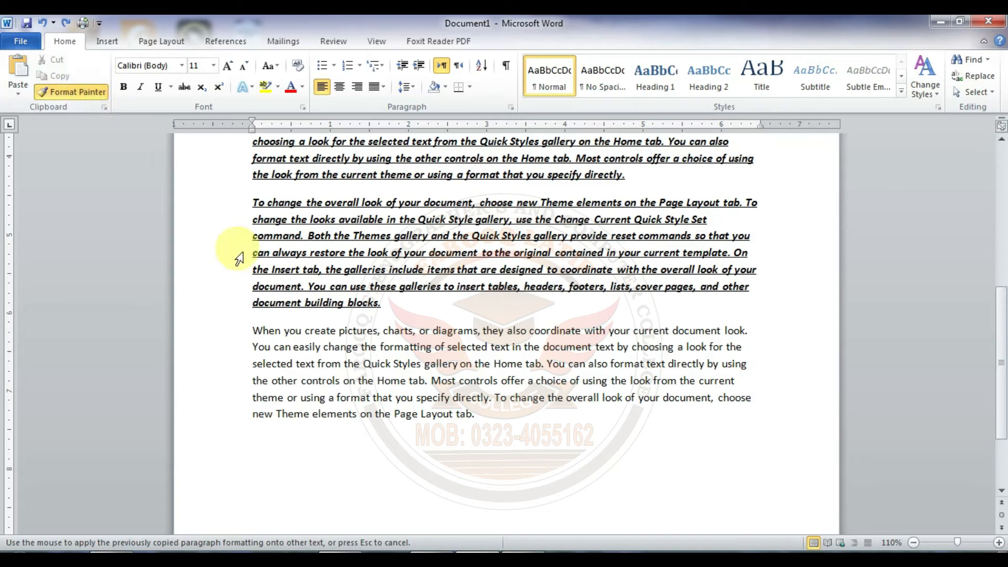
drag(1001, 342, 992, 199)
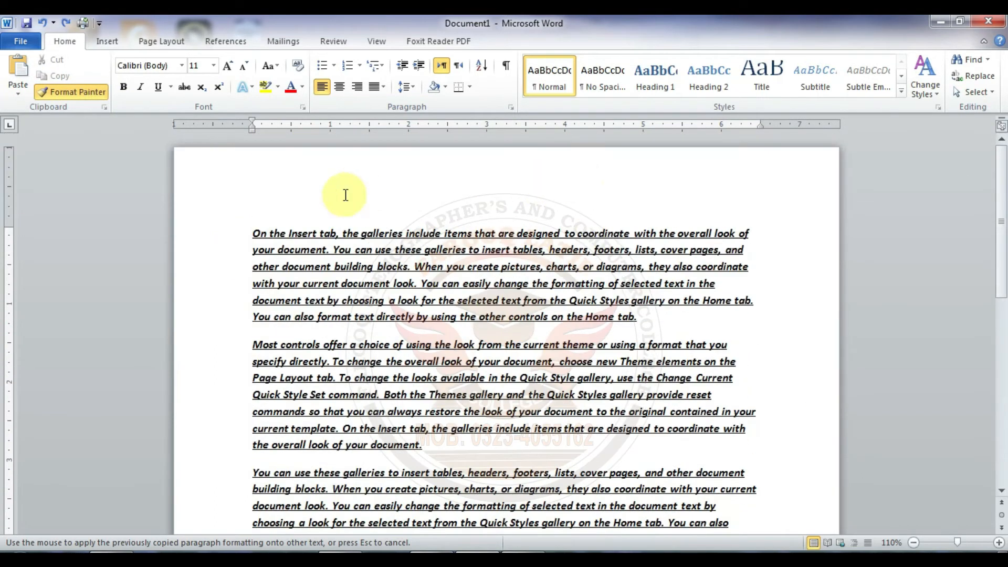
mouse_move(253, 231)
mouse_down()
mouse_move(261, 228)
mouse_move(349, 414)
mouse_move(393, 447)
mouse_move(384, 512)
mouse_move(387, 522)
mouse_move(417, 525)
mouse_move(417, 536)
mouse_move(401, 400)
mouse_move(387, 418)
mouse_move(400, 439)
mouse_up()
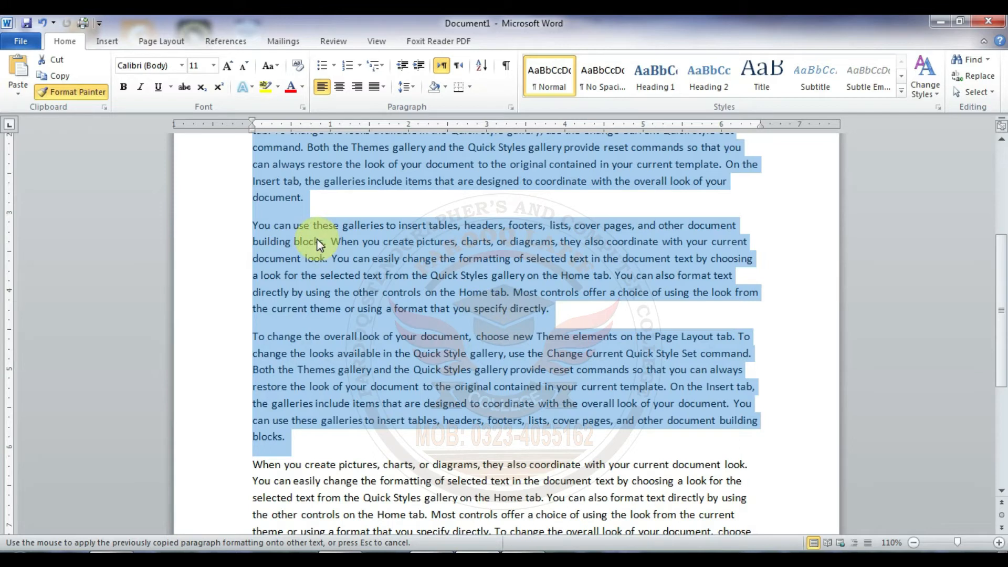
click(78, 92)
click(395, 260)
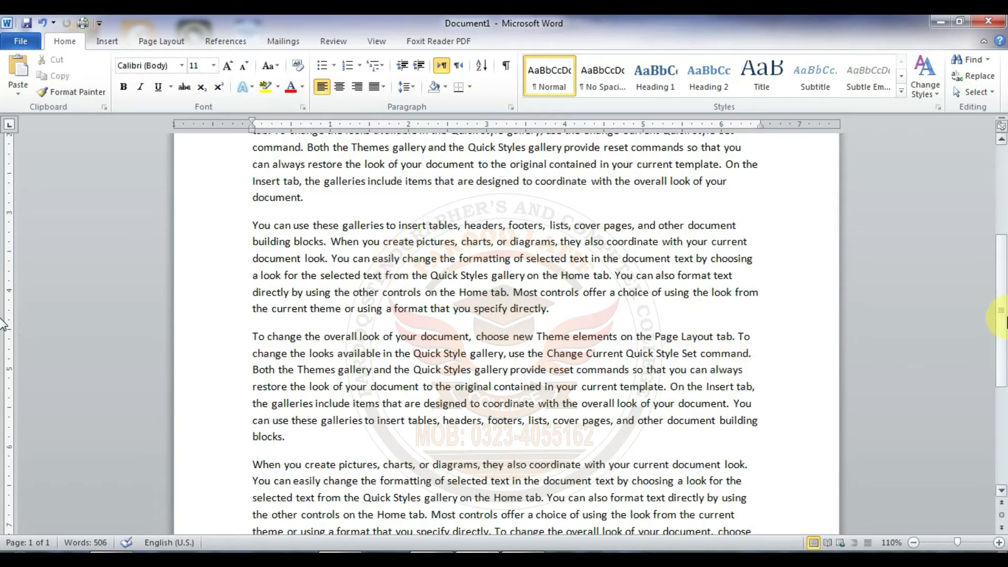
Step: Show the Office Clipboard task pane and clear all of its stored items
drag(1000, 315, 1004, 220)
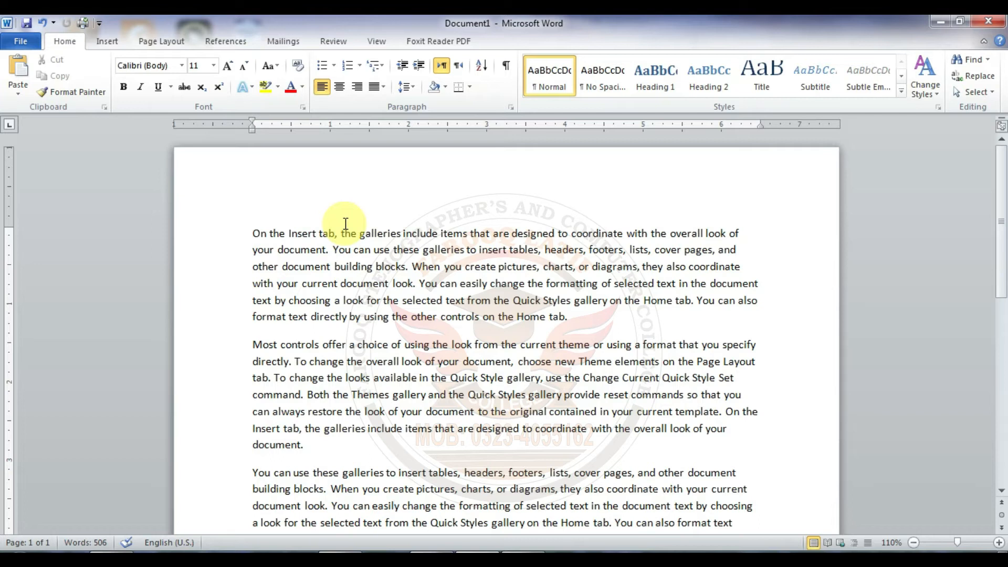
click(106, 108)
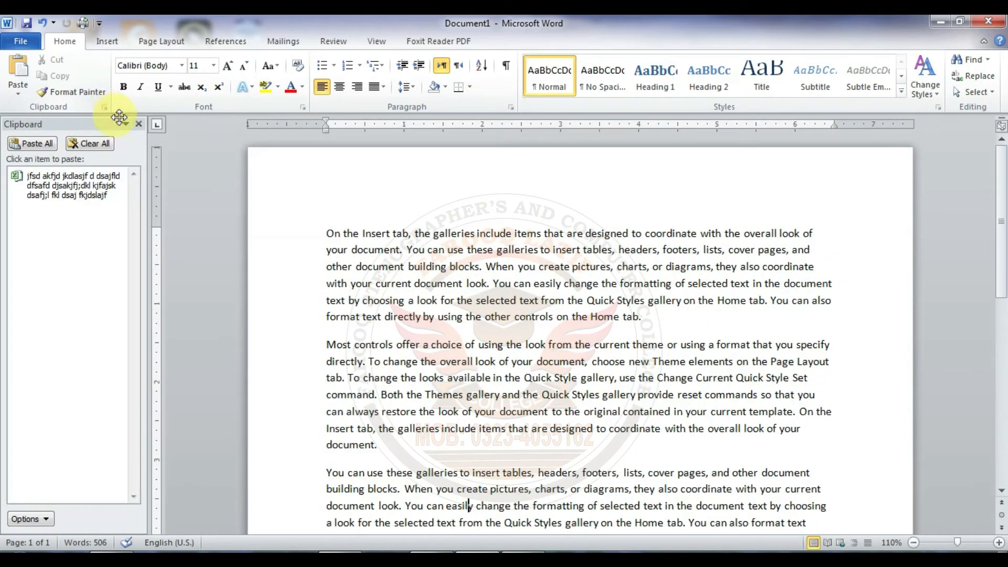
click(138, 124)
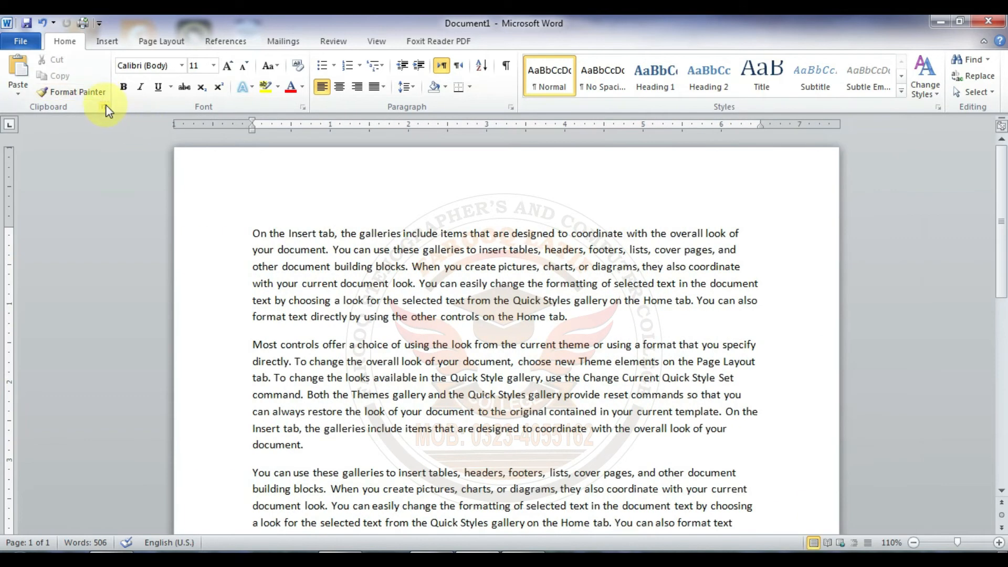
click(107, 107)
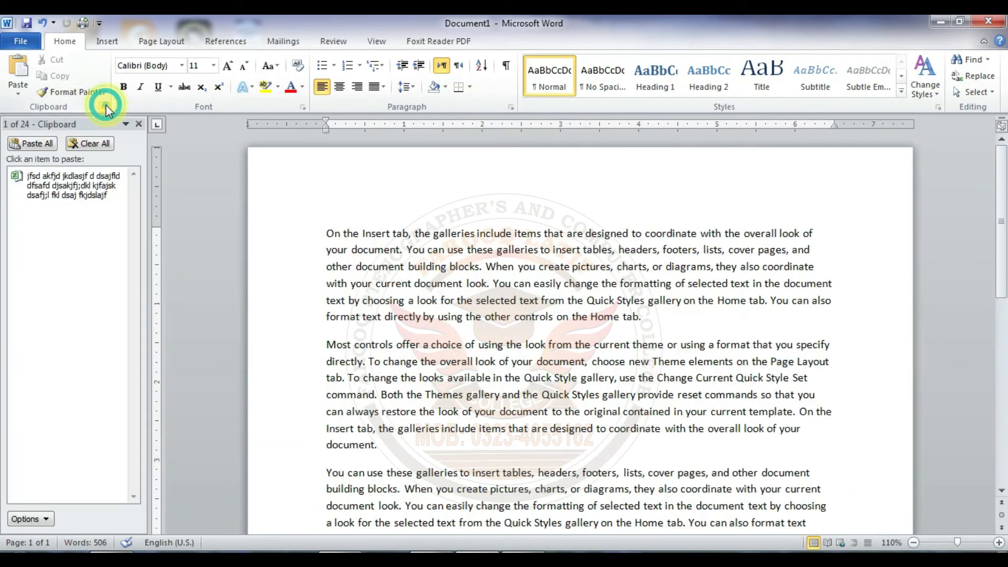
click(86, 146)
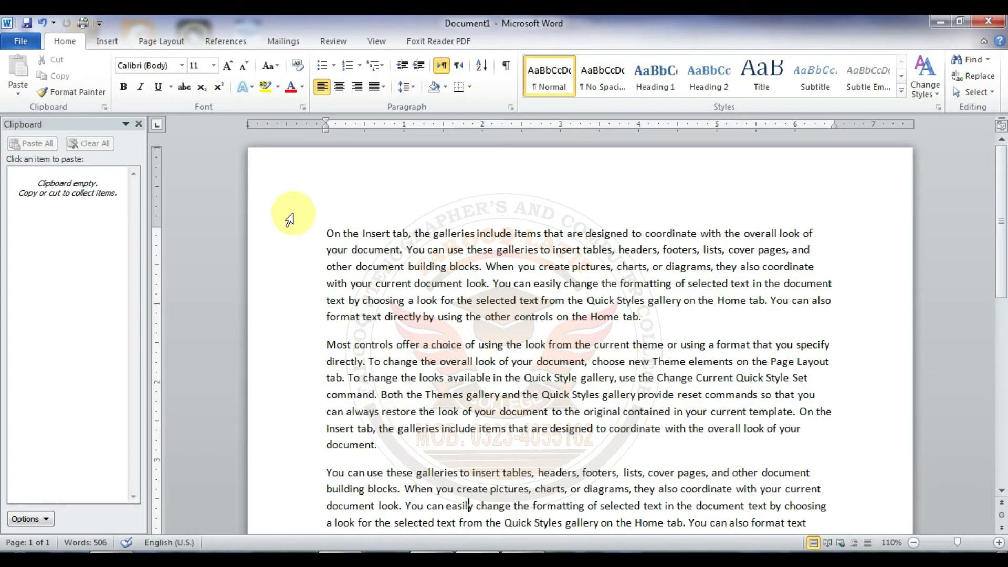
Step: Copy the first paragraph to the clipboard and insert an empty paragraph before the one starting "Most controls offer"
drag(328, 230, 652, 318)
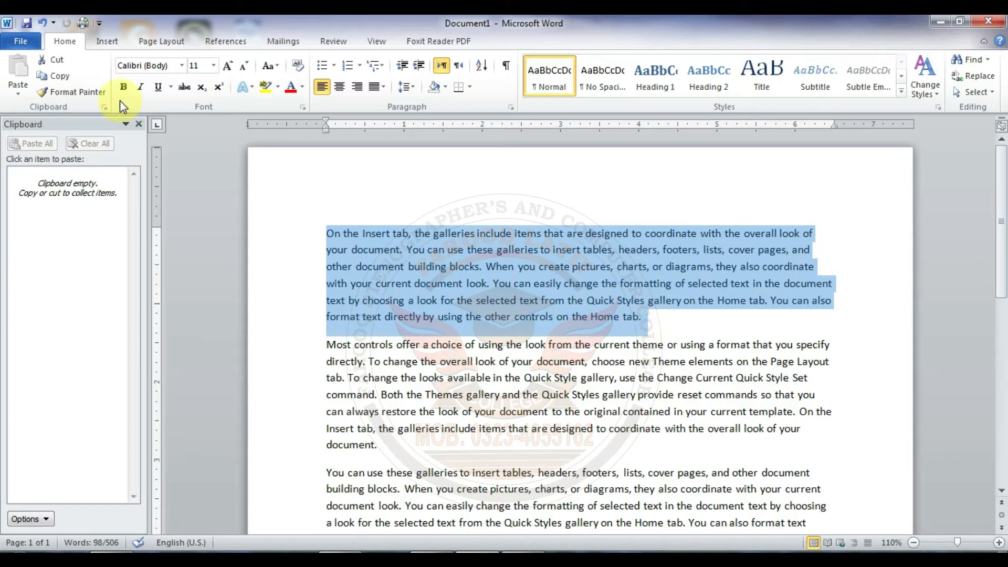
click(68, 77)
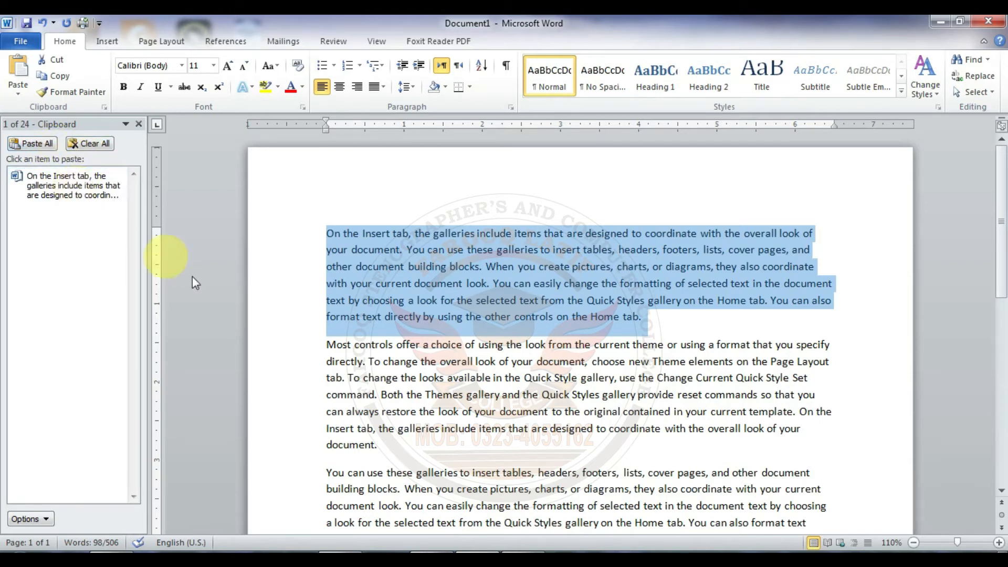
click(653, 335)
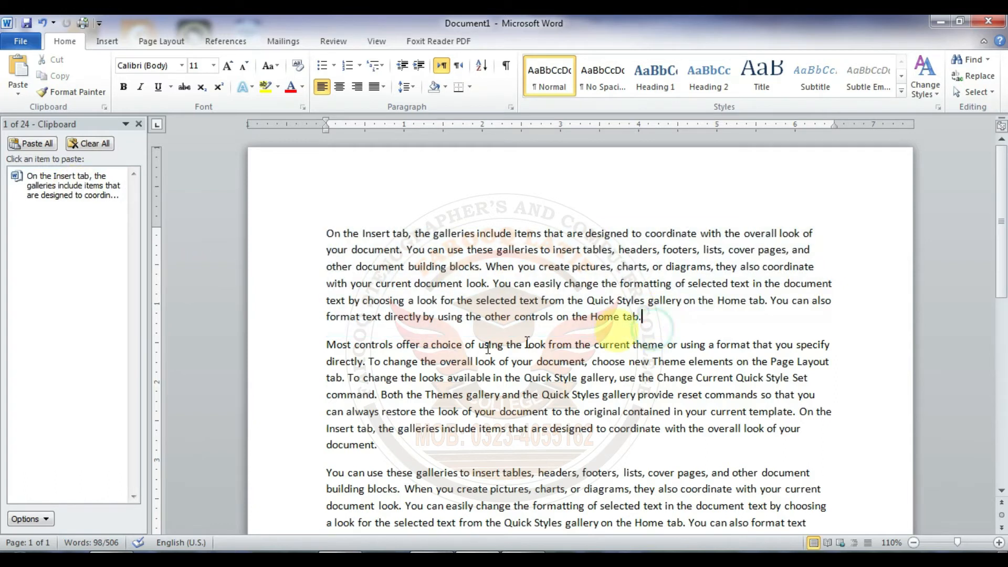
click(328, 342)
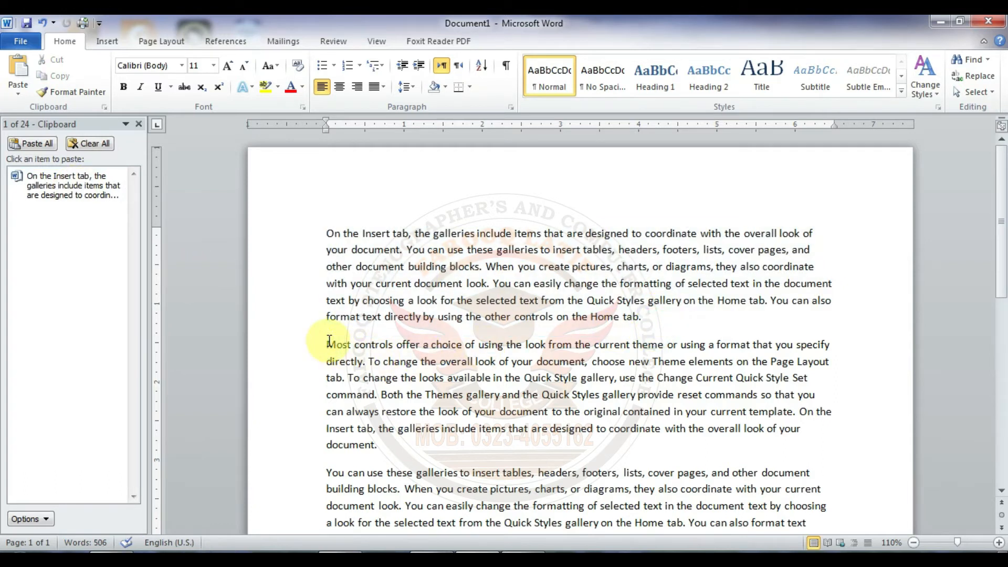
key(Return)
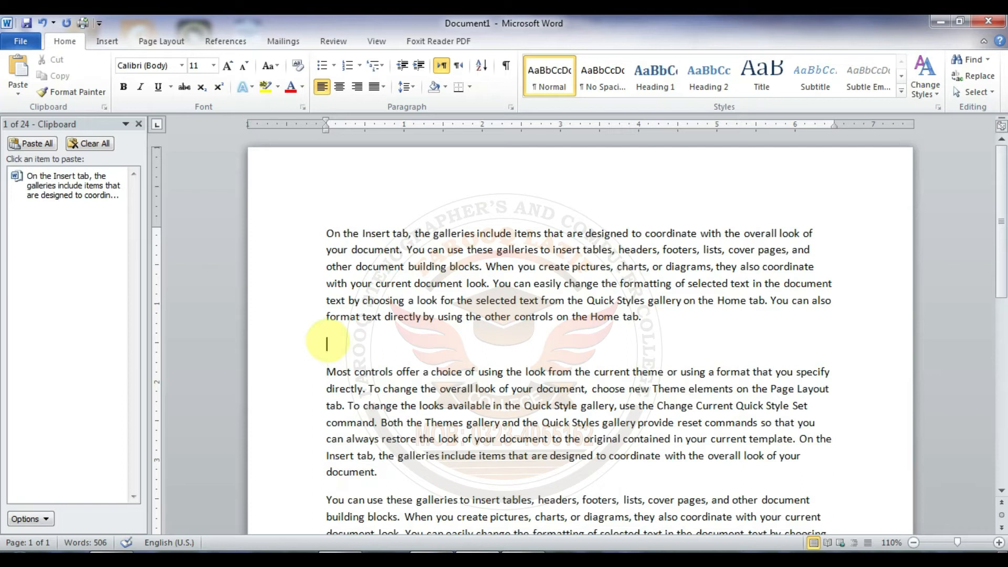
Step: Paste the stored paragraph three times at the empty line using the Clipboard item's Paste option
click(120, 189)
click(99, 217)
click(120, 186)
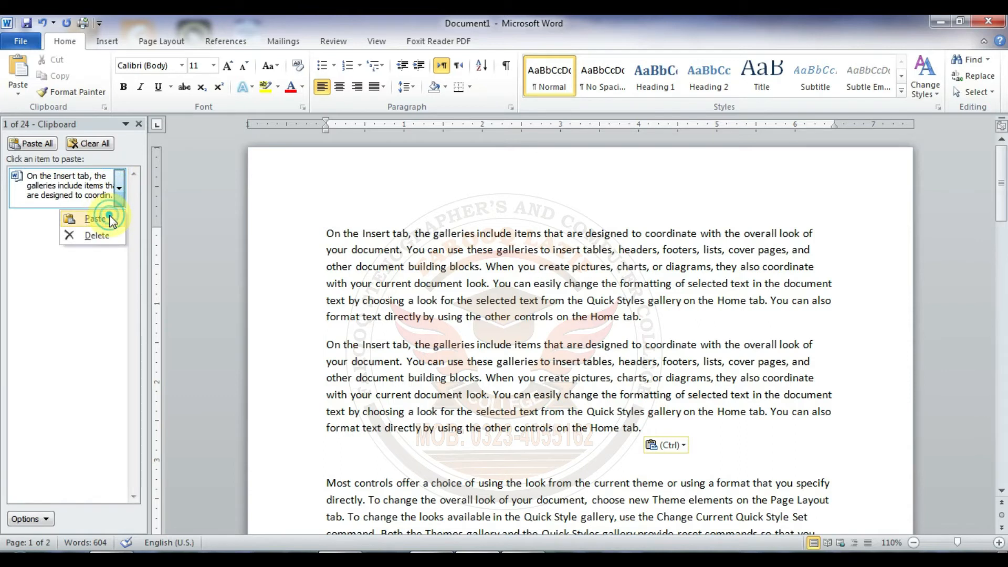
click(100, 218)
click(120, 189)
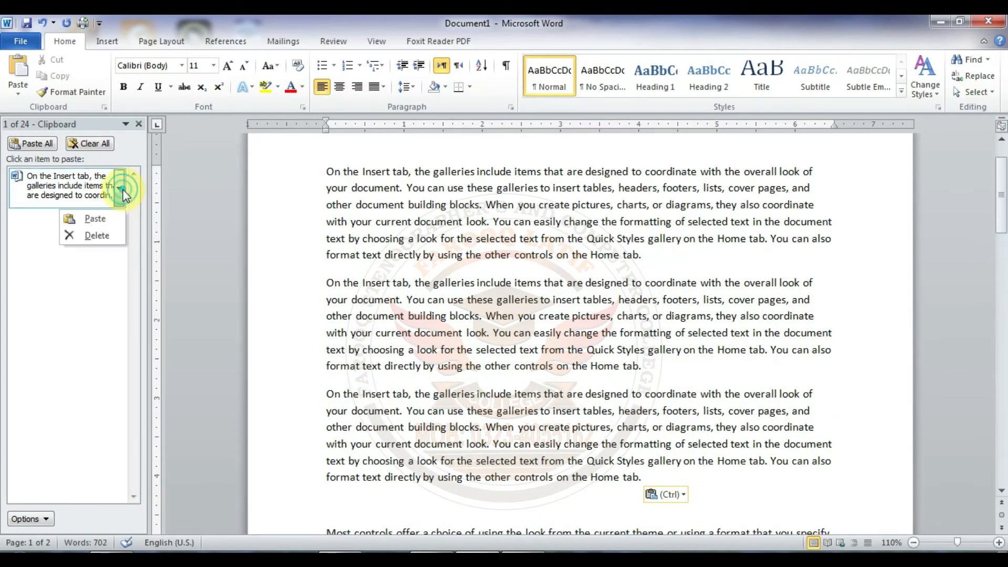
click(113, 220)
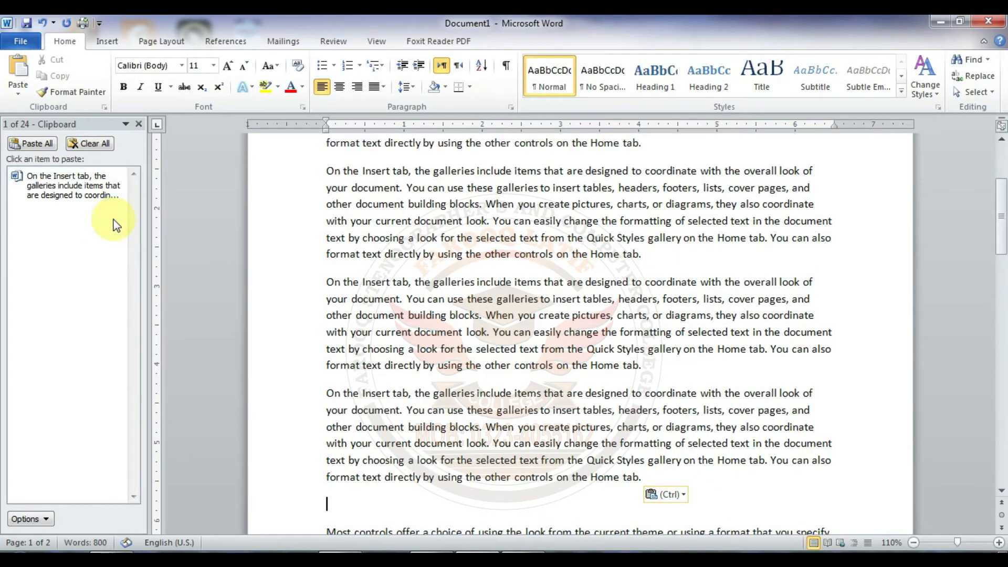
Step: Insert nine more copies of the stored paragraph directly from its Clipboard item
click(67, 186)
click(67, 187)
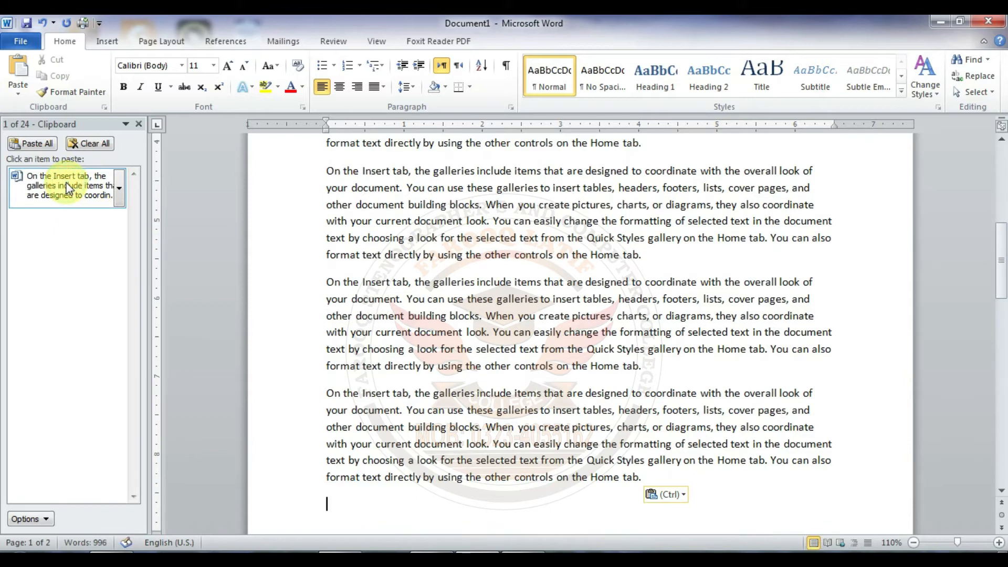
click(67, 187)
click(67, 187)
click(67, 186)
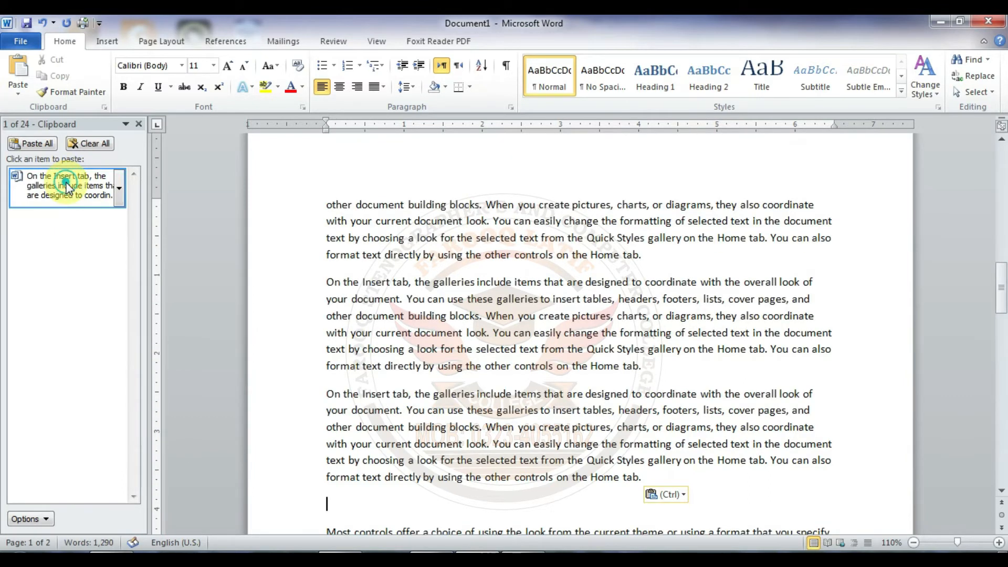
click(67, 187)
click(67, 187)
click(68, 187)
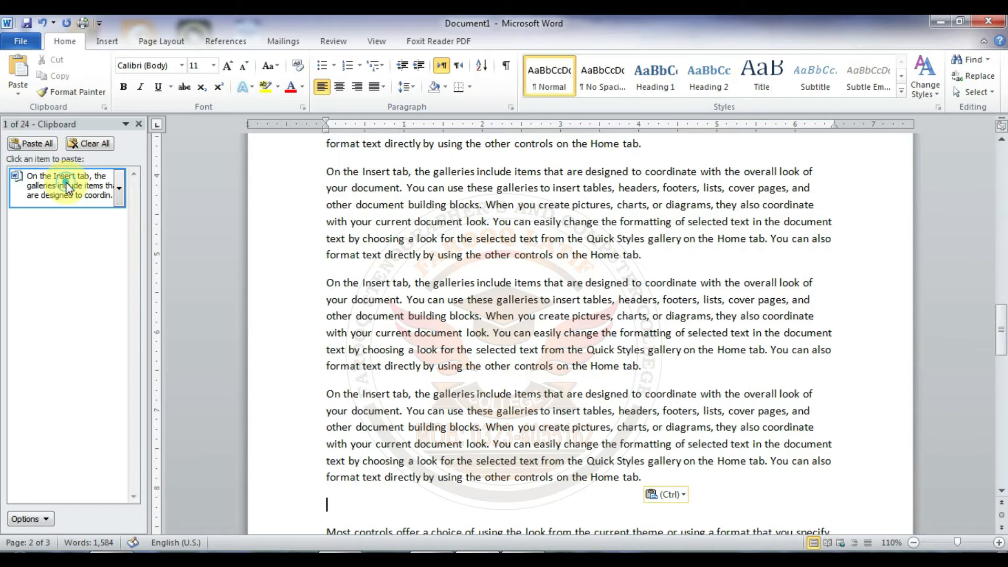
click(68, 187)
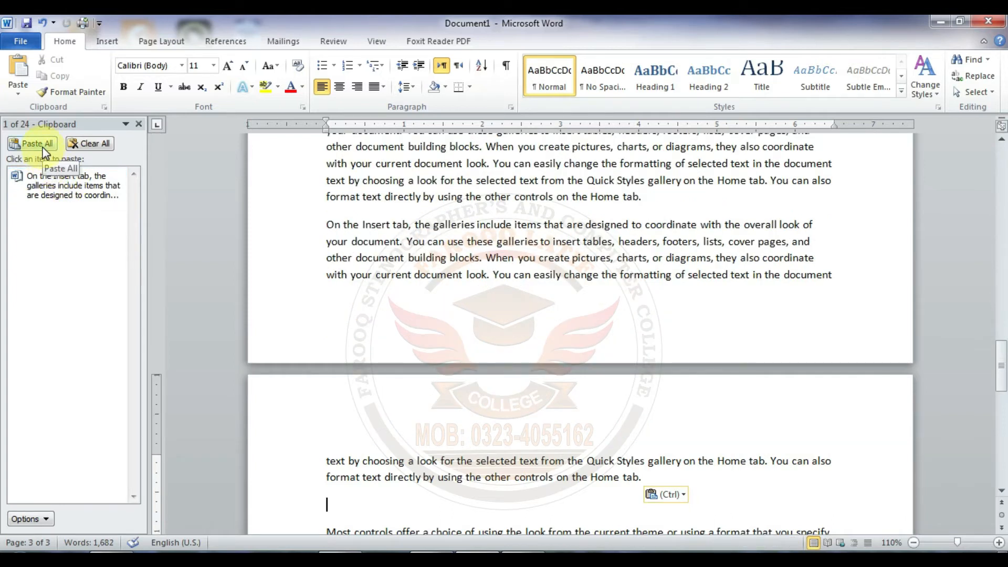
Step: Delete the stored "On the Insert tab" item from the Office Clipboard
mouse_move(130, 193)
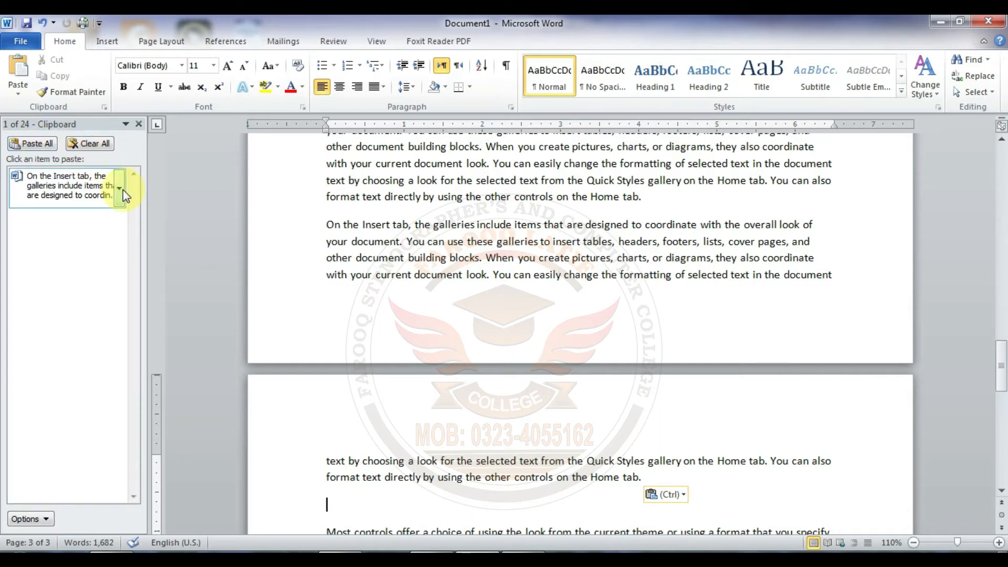
click(120, 189)
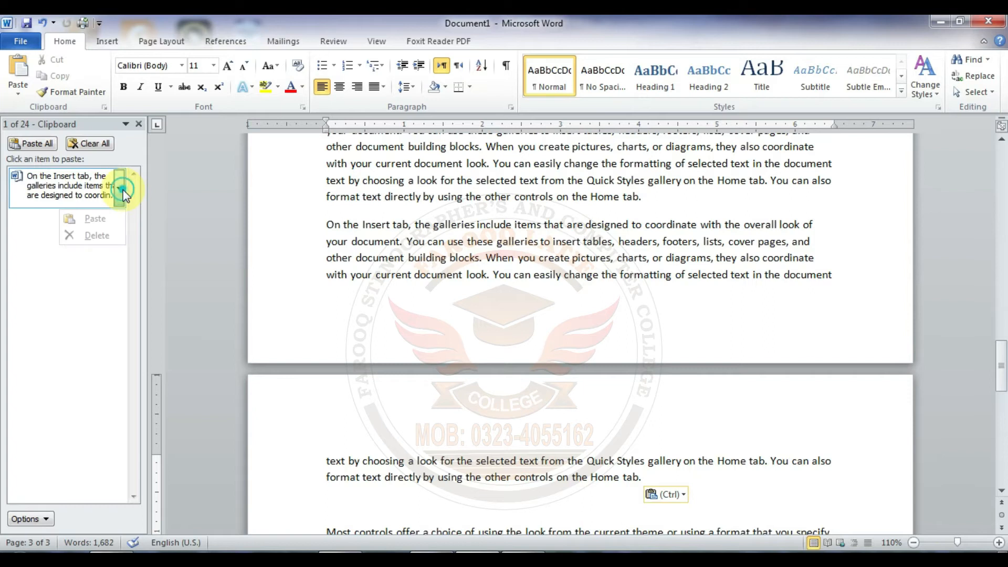
click(95, 235)
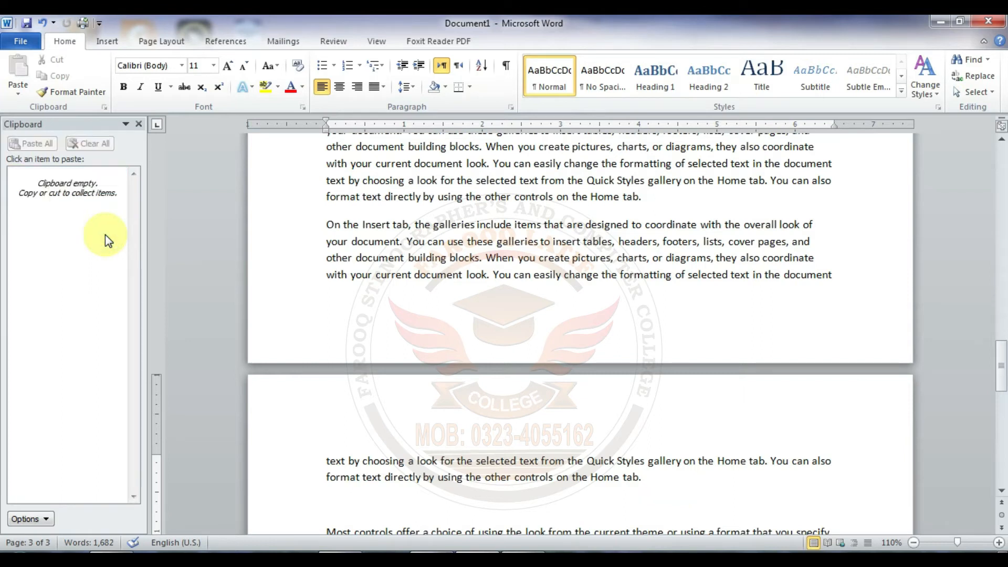
Step: Close the Office Clipboard pane
click(139, 125)
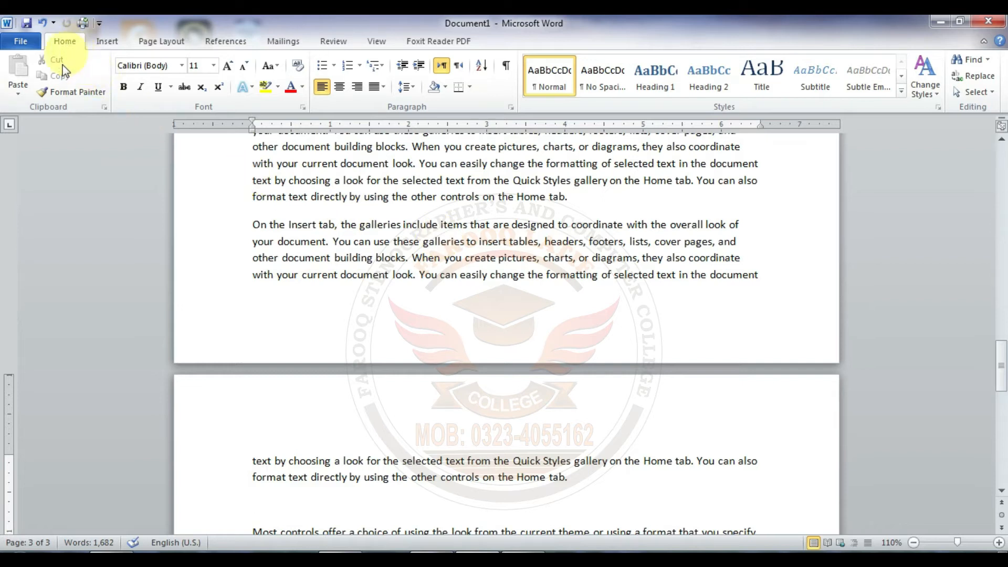
click(92, 95)
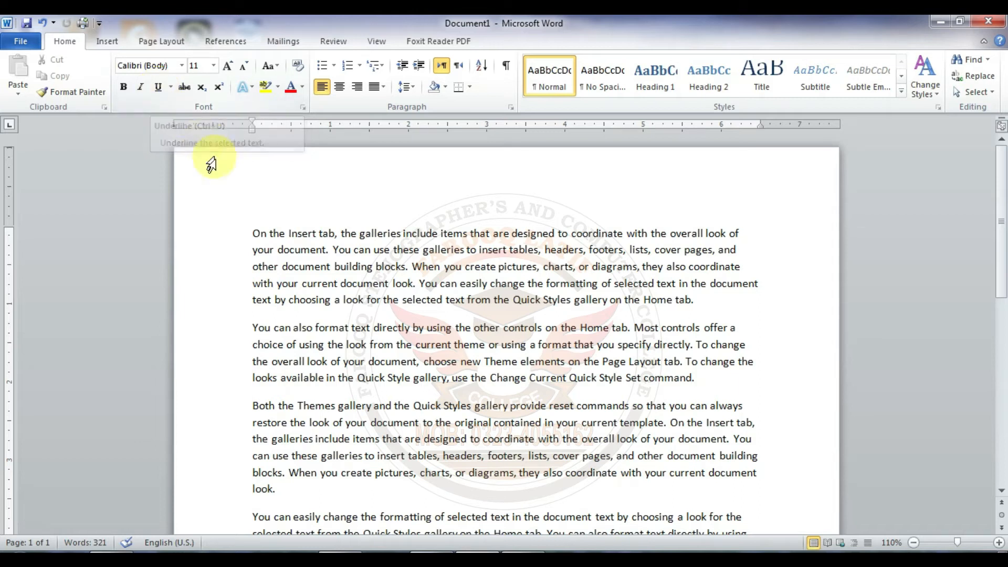
Step: Make the first paragraph, starting "On the Insert tab", bold, italic and underlined
drag(253, 234, 704, 294)
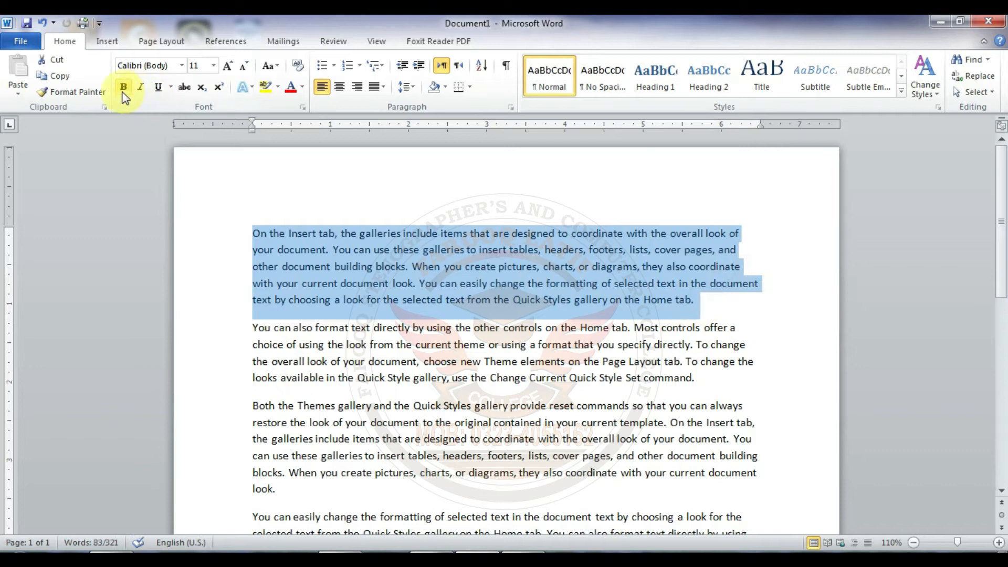
key(ctrl+b)
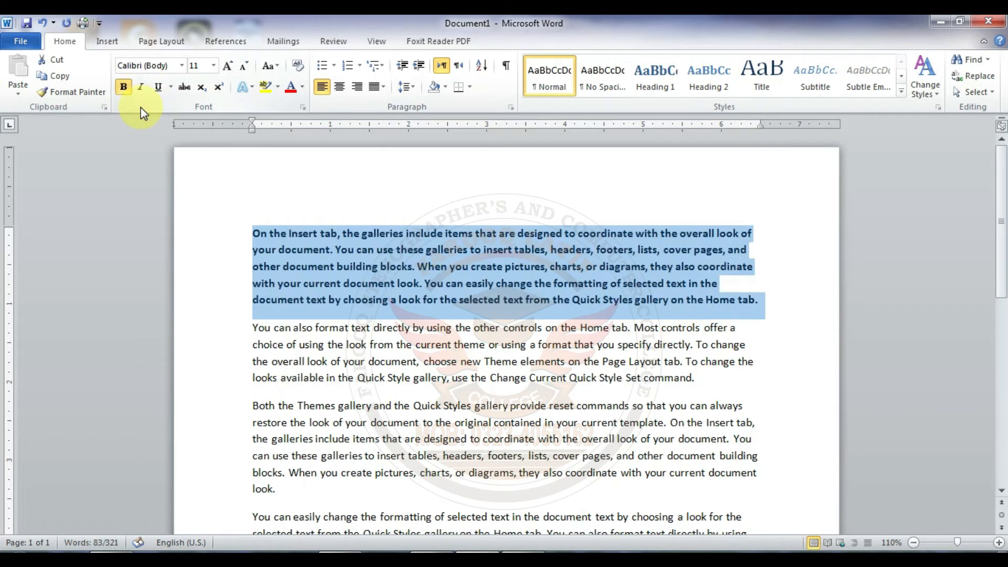
key(ctrl+i)
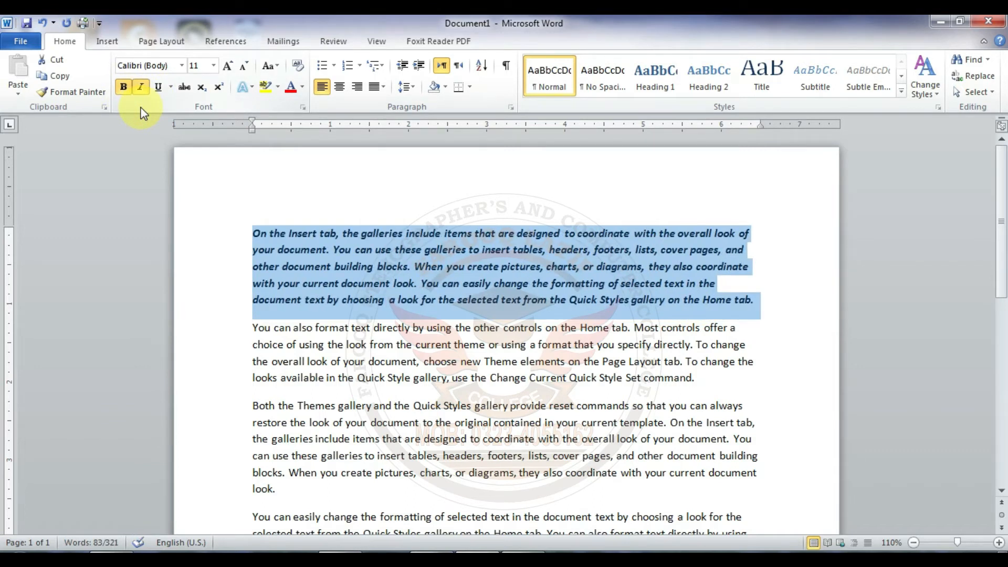
key(ctrl+u)
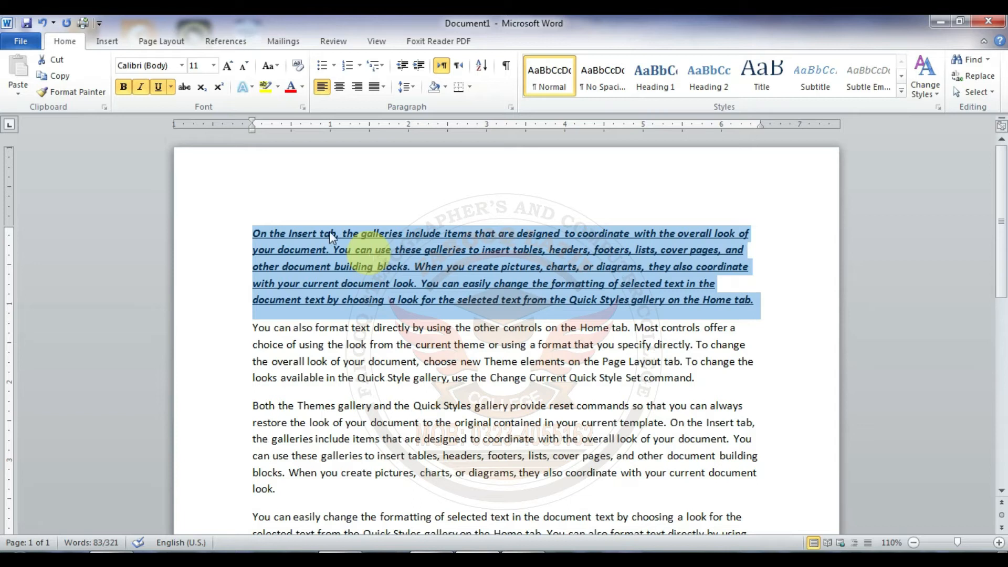
Step: Change the first paragraph's underline to the double wavy style using the additional underline options
click(171, 87)
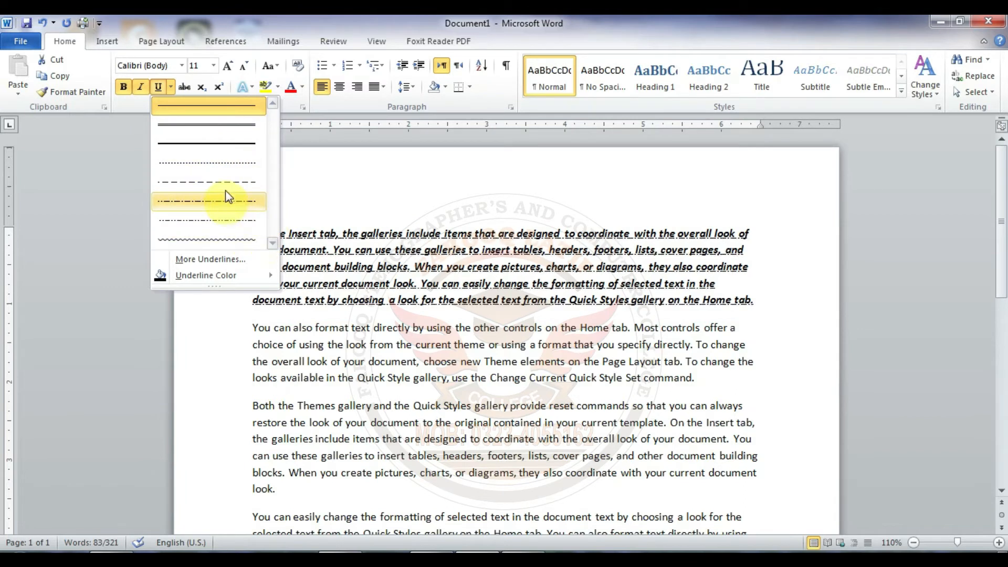
click(228, 263)
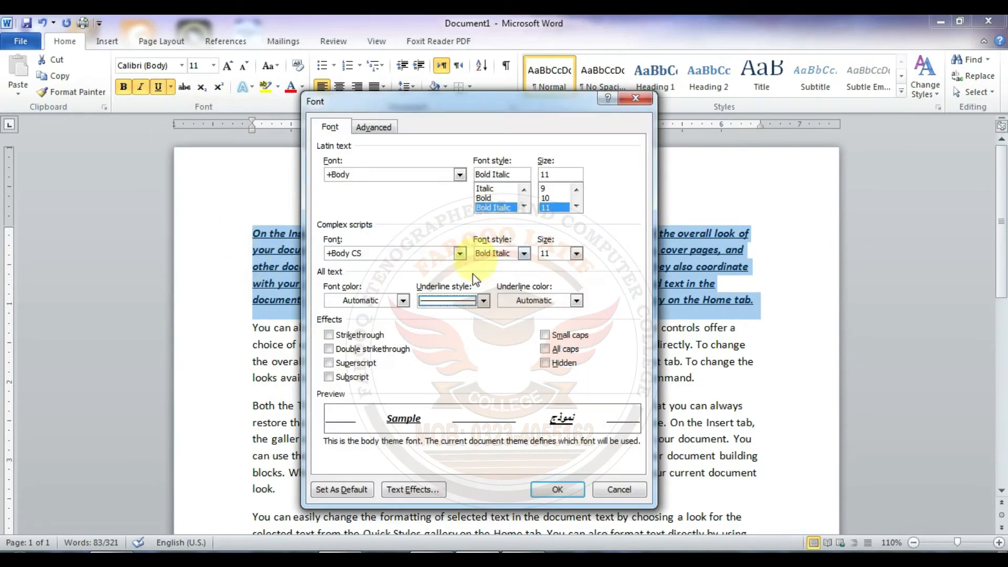
click(483, 303)
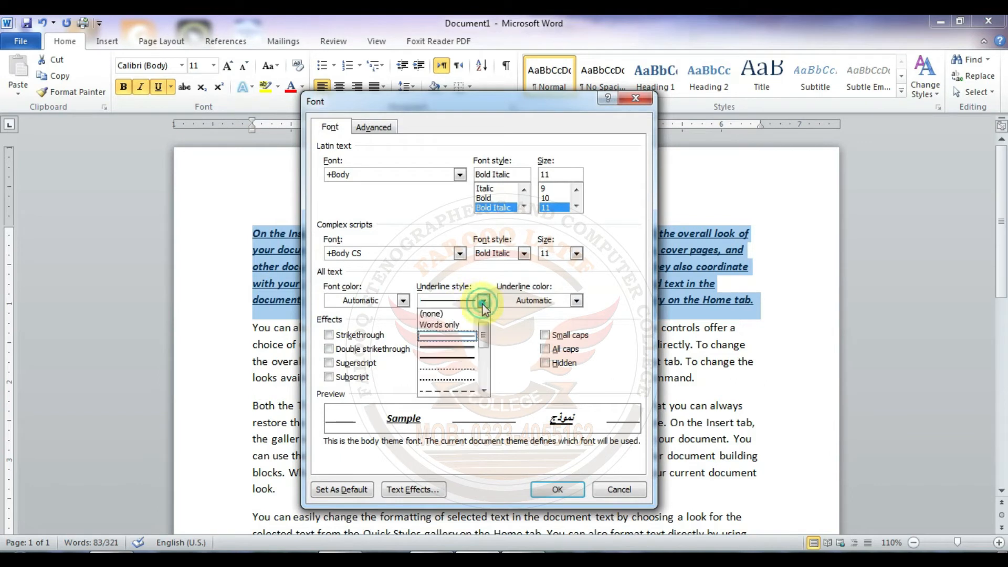
drag(486, 332, 483, 388)
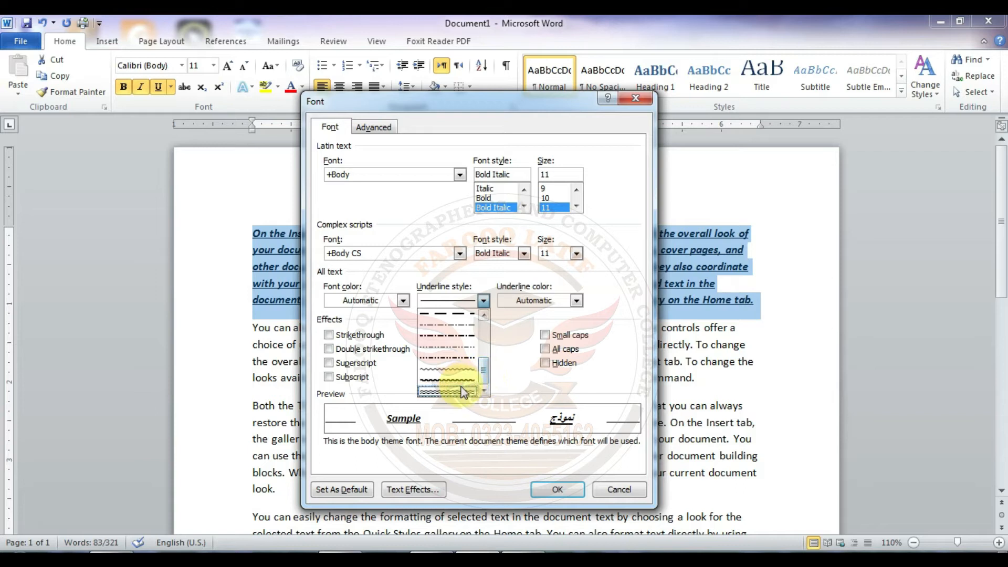
click(462, 392)
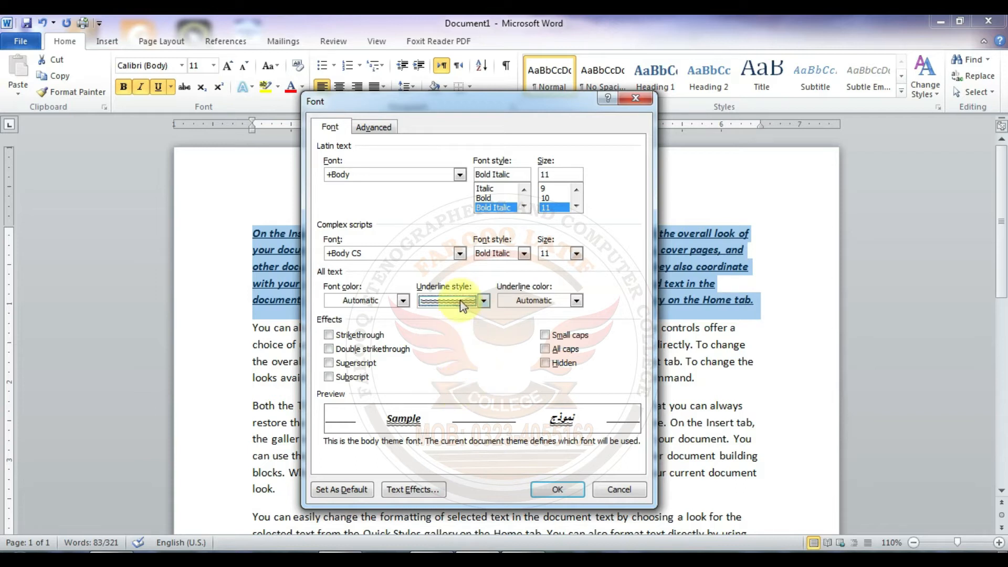
click(557, 487)
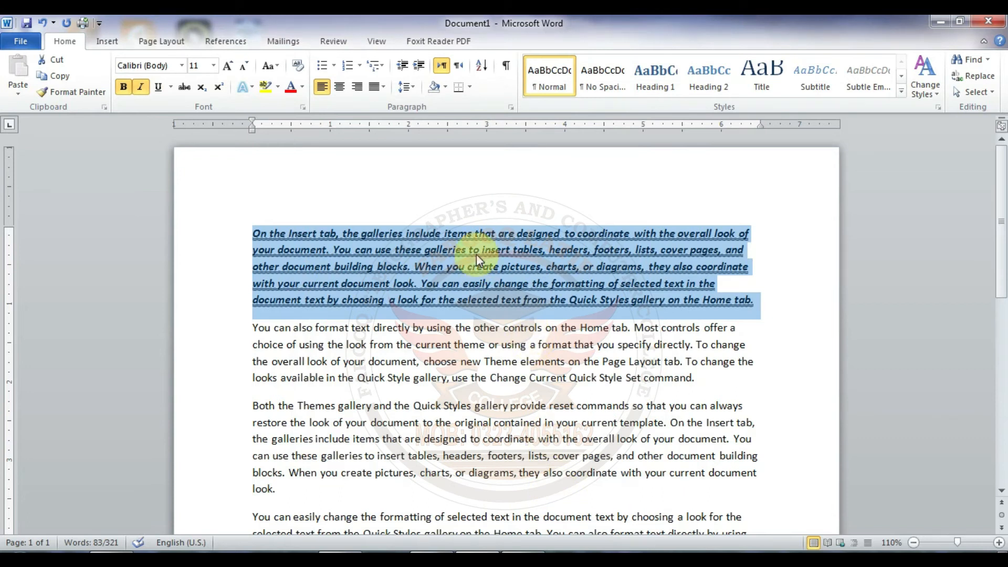
Step: Set the underline color of the first paragraph to standard red
click(171, 87)
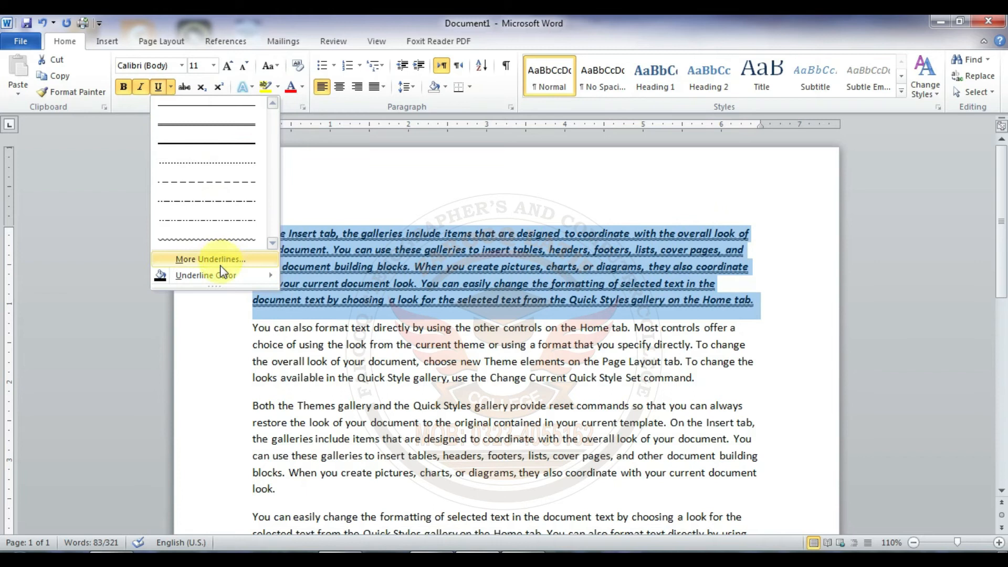
mouse_move(222, 277)
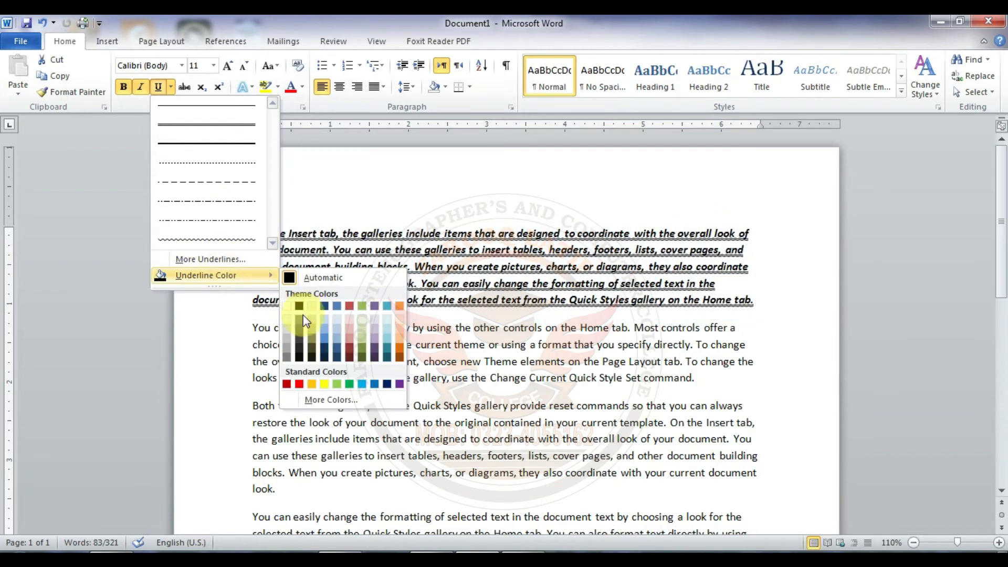
click(299, 385)
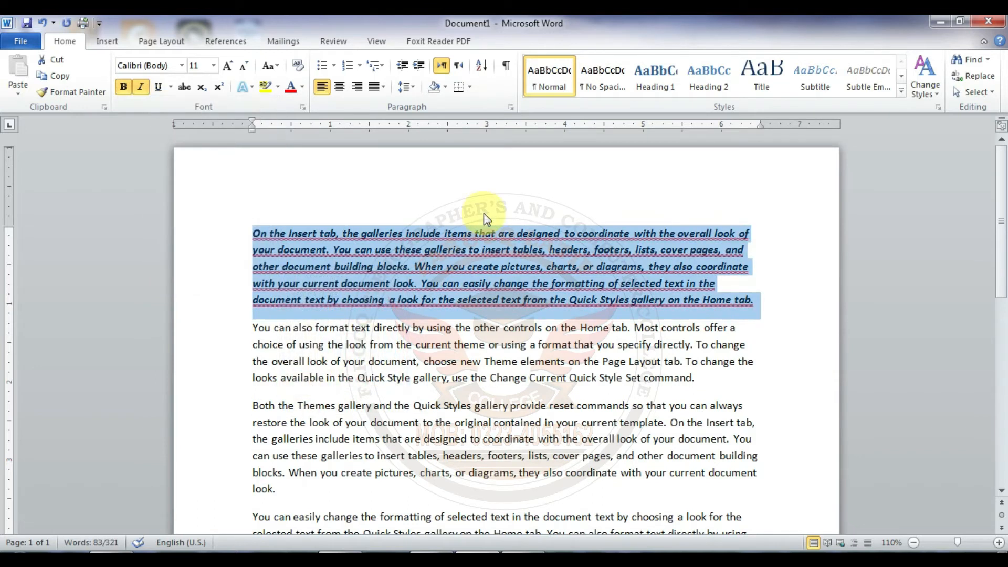
click(489, 239)
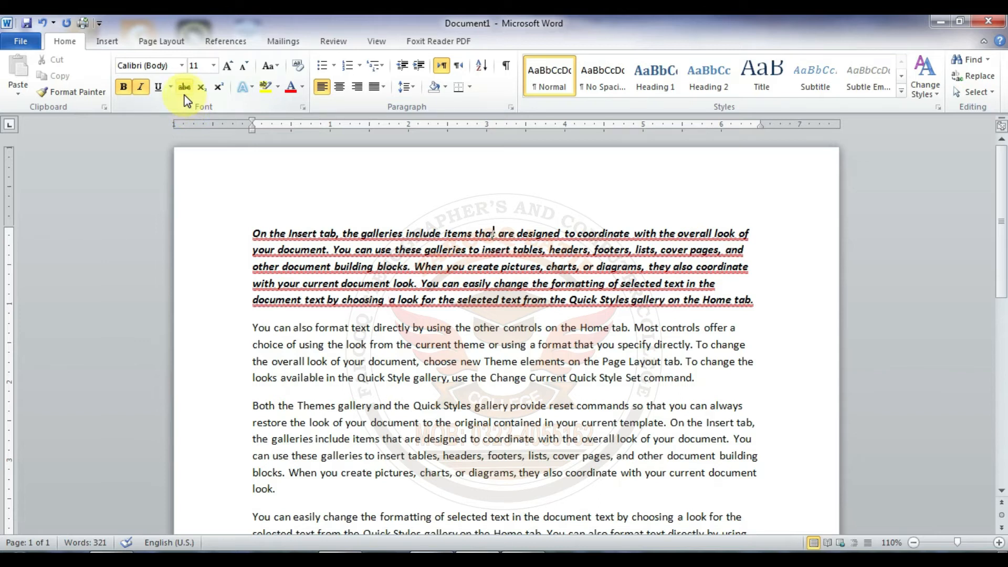
Step: Strike through the first line of the second paragraph, starting "You can also format text"
click(233, 336)
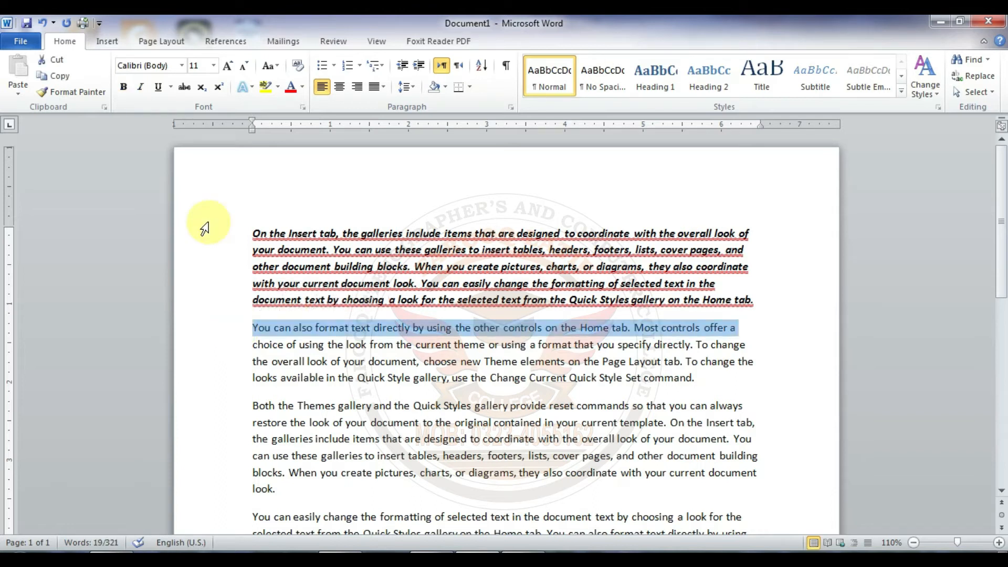
click(182, 92)
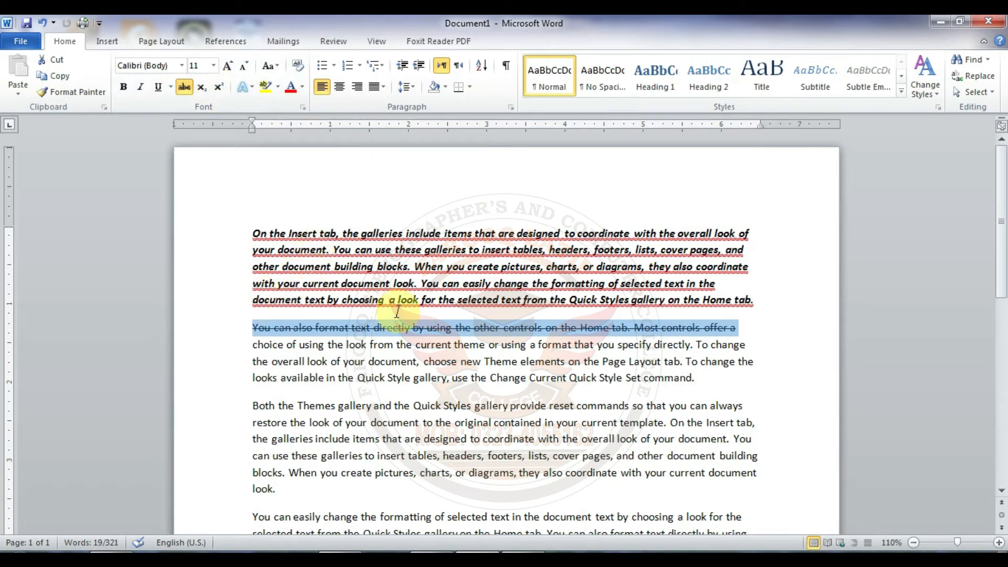
Step: Insert three empty lines above the first paragraph and enter H2O there without bold or italic
click(999, 542)
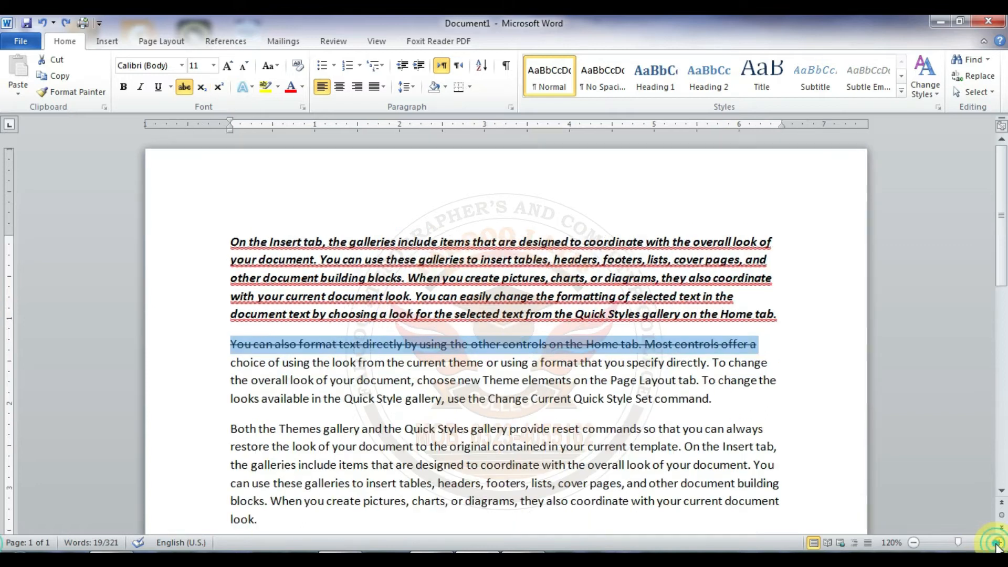
click(998, 542)
click(998, 543)
click(998, 542)
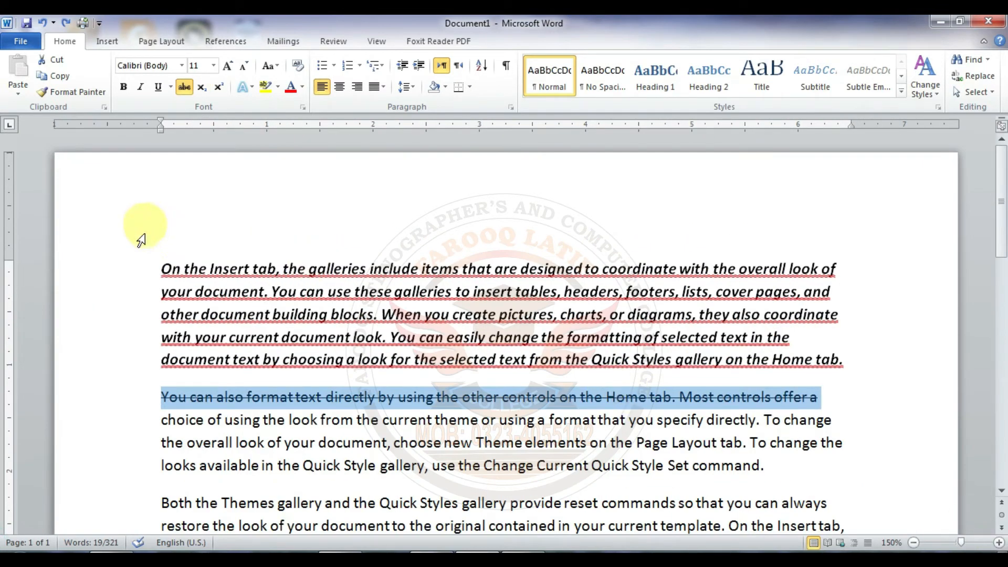
click(161, 267)
key(Return)
key(Return)
key(Return)
key(Up)
key(Up)
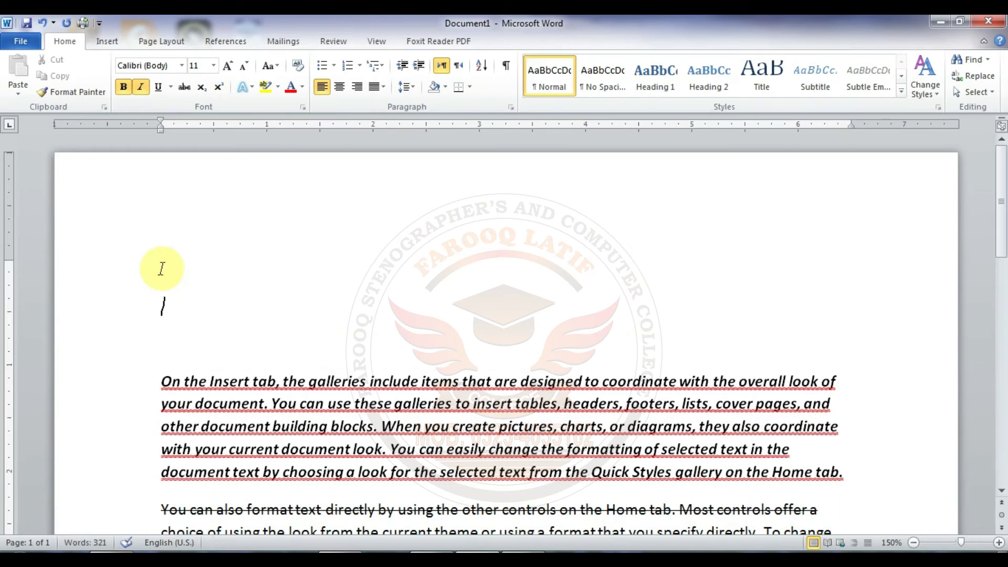
key(ctrl+b)
key(ctrl+i)
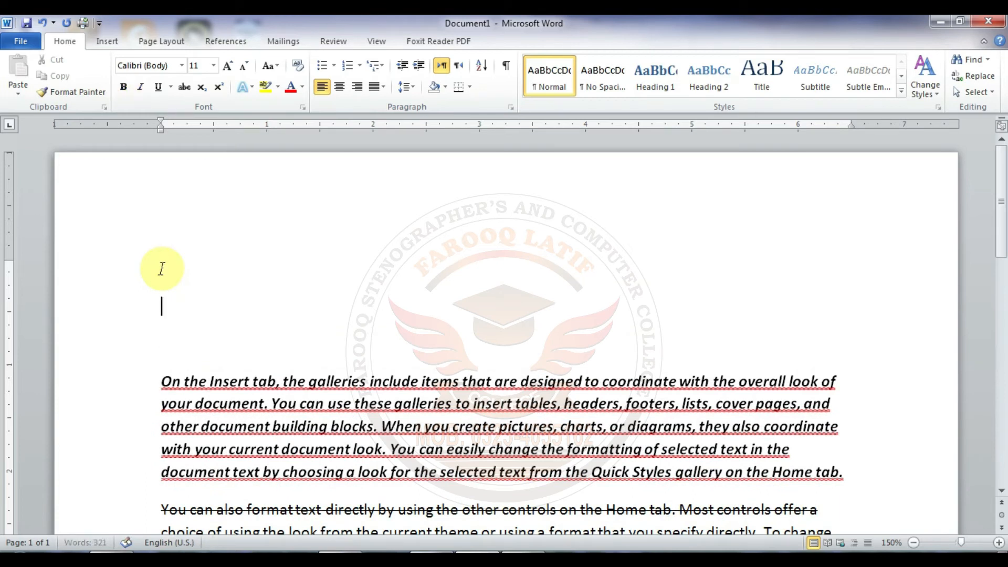
text(H2O)
Step: Enlarge the H2O text to font size 25
click(161, 303)
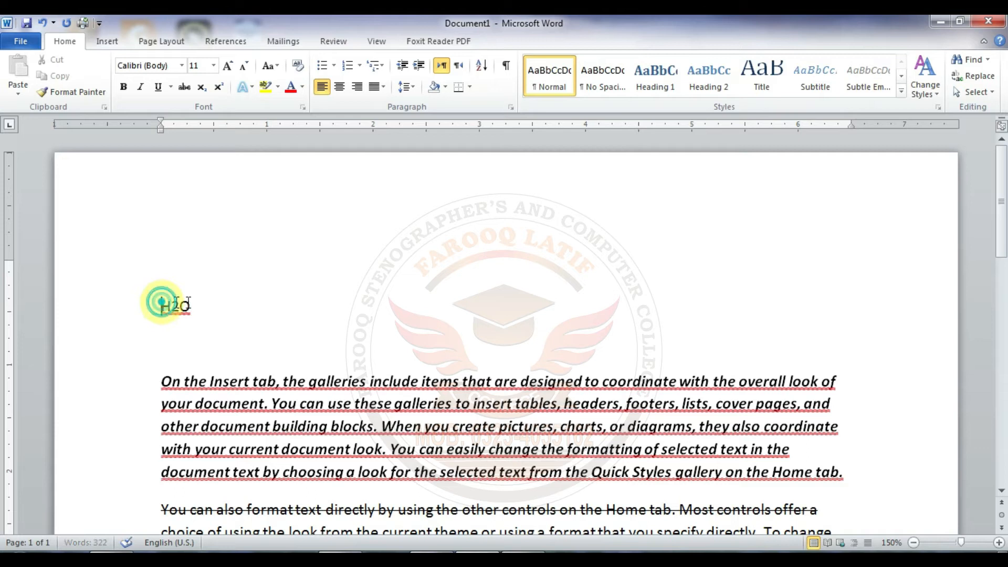
drag(162, 303, 194, 303)
key(ctrl+bracketright)
key(ctrl+bracketright)
key(ctrl+bracketright)
key(ctrl+bracketright)
key(ctrl+bracketright)
key(ctrl+bracketright)
key(ctrl+bracketright)
key(ctrl+bracketright)
key(ctrl+bracketright)
key(ctrl+bracketright)
key(ctrl+bracketright)
key(ctrl+bracketright)
key(ctrl+bracketright)
key(ctrl+bracketright)
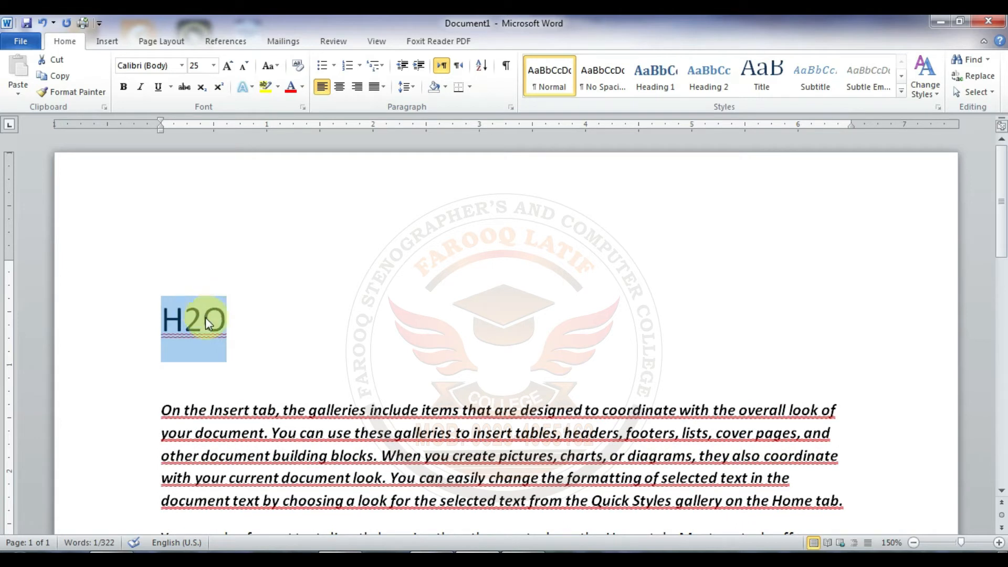
Step: Format the 2 in H2O as subscript and switch it to superscript
click(194, 318)
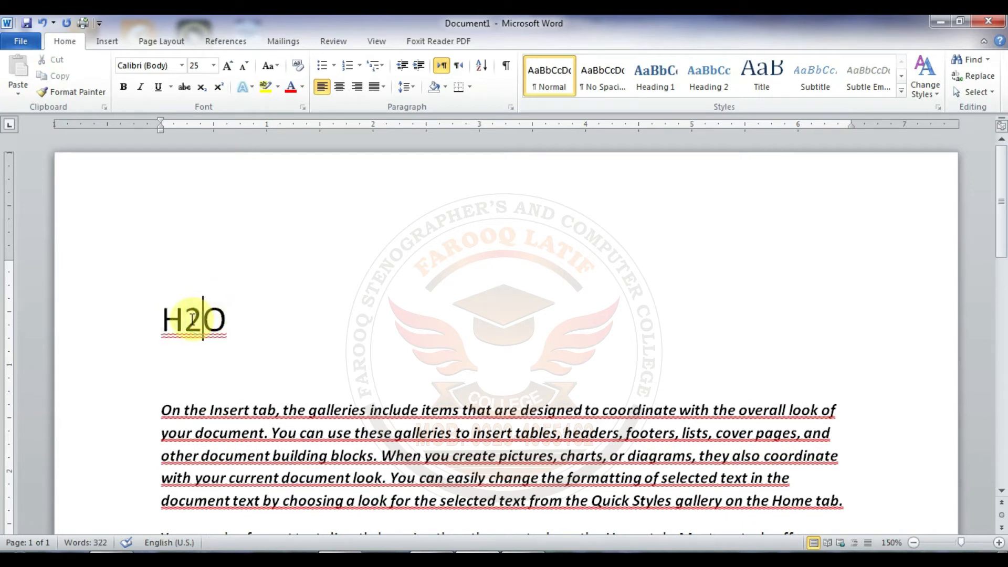
key(shift+Left)
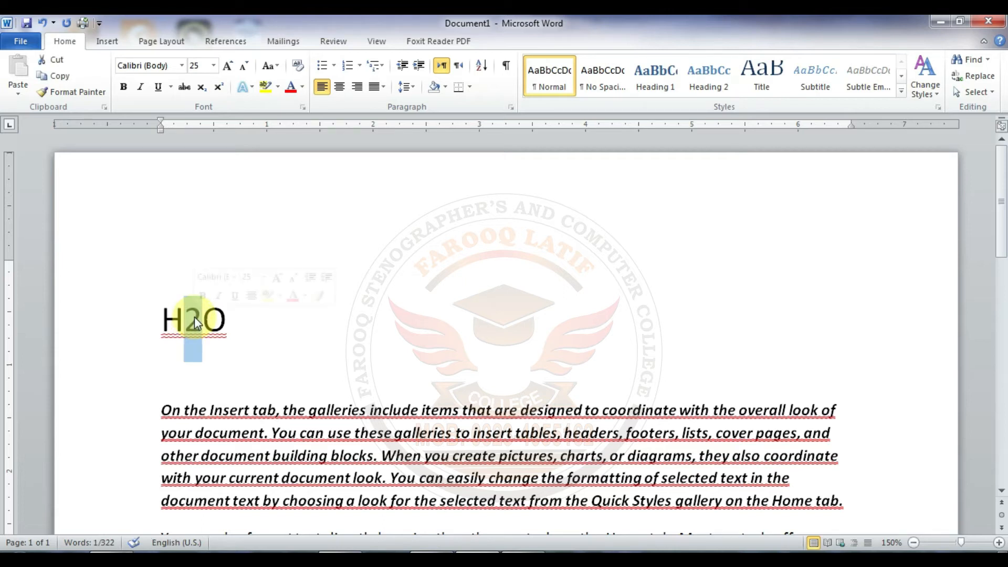
click(203, 87)
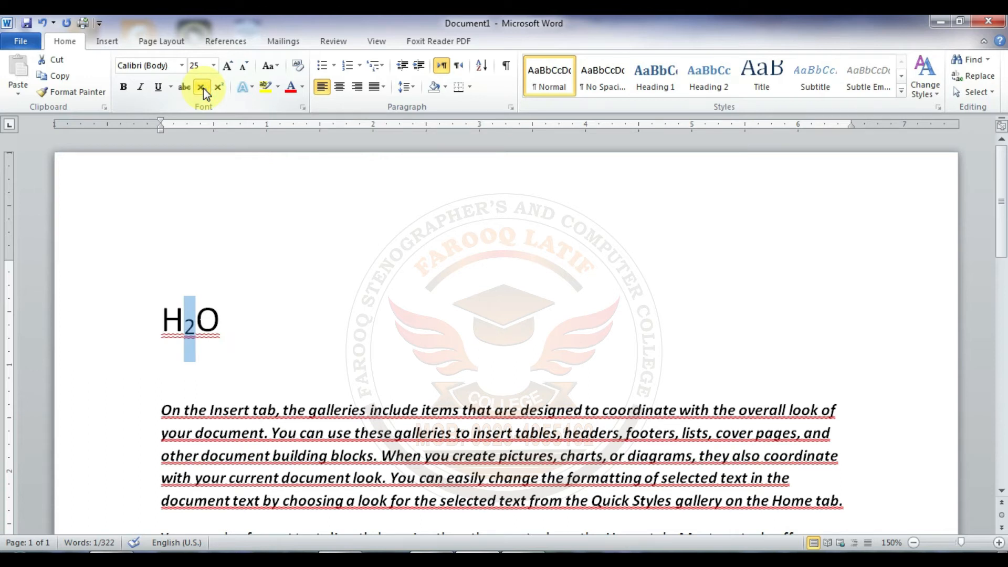
click(218, 86)
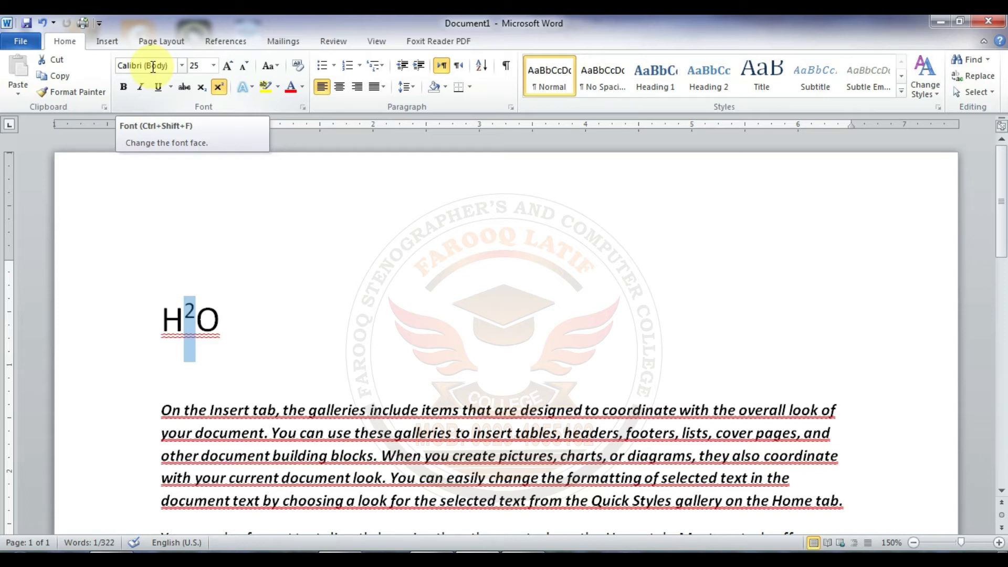
Step: Undo the H2O entry, the strikethrough and all formatting of the first paragraph
key(ctrl+z)
key(ctrl+z)
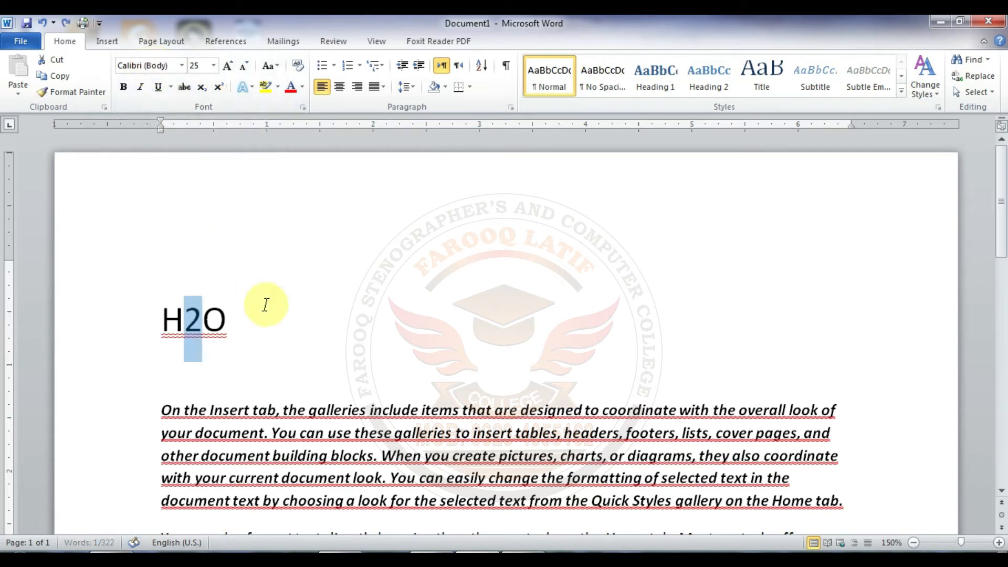
key(ctrl+z)
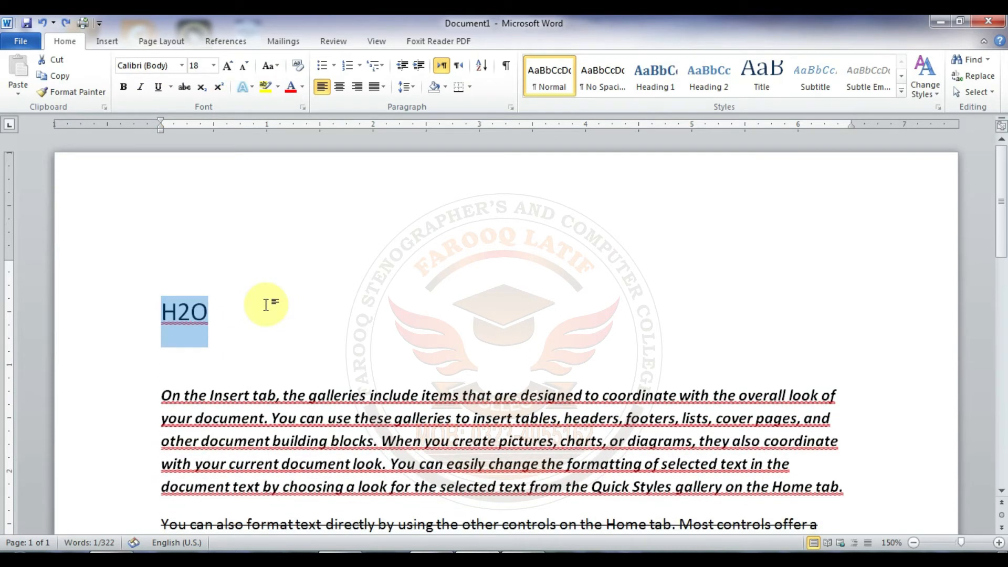
key(ctrl+z)
key(ctrl+z)
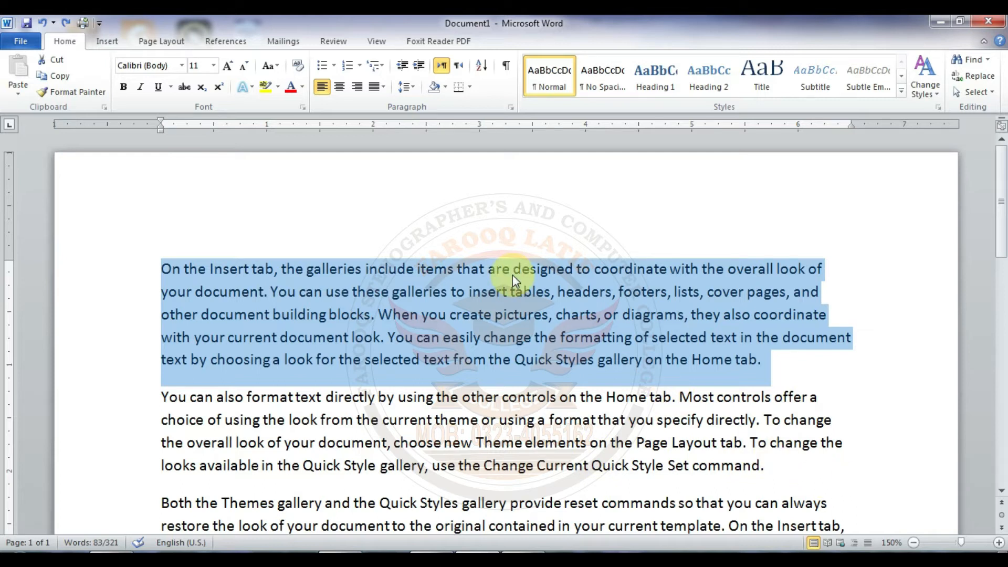
Step: Change the font of the first paragraph to Times New Roman
click(362, 291)
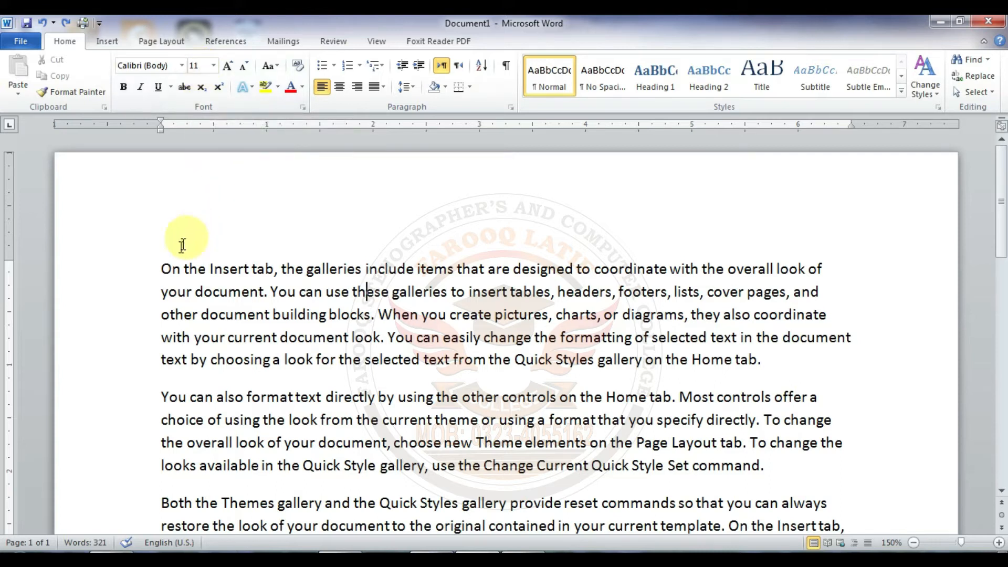
drag(154, 266, 756, 361)
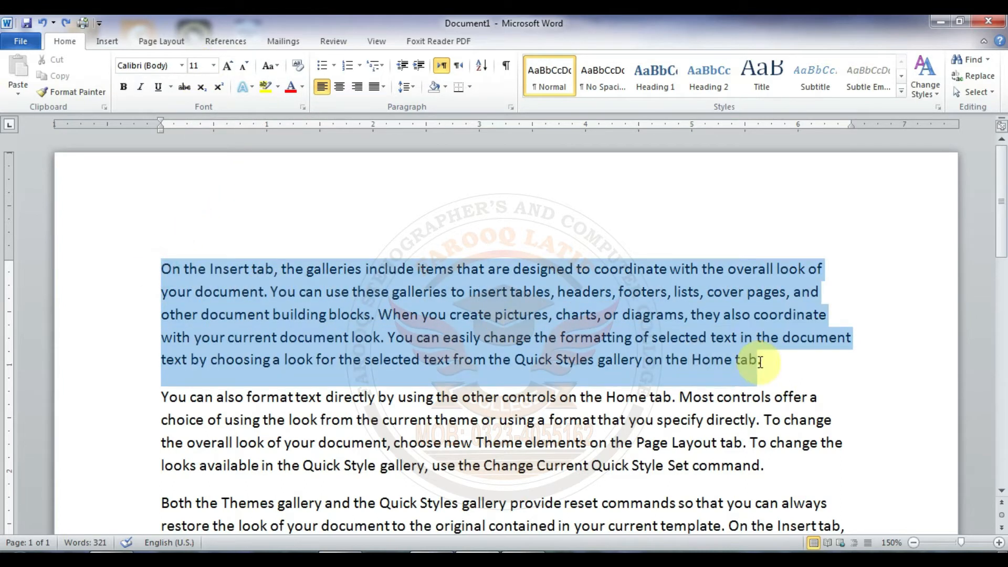
click(181, 65)
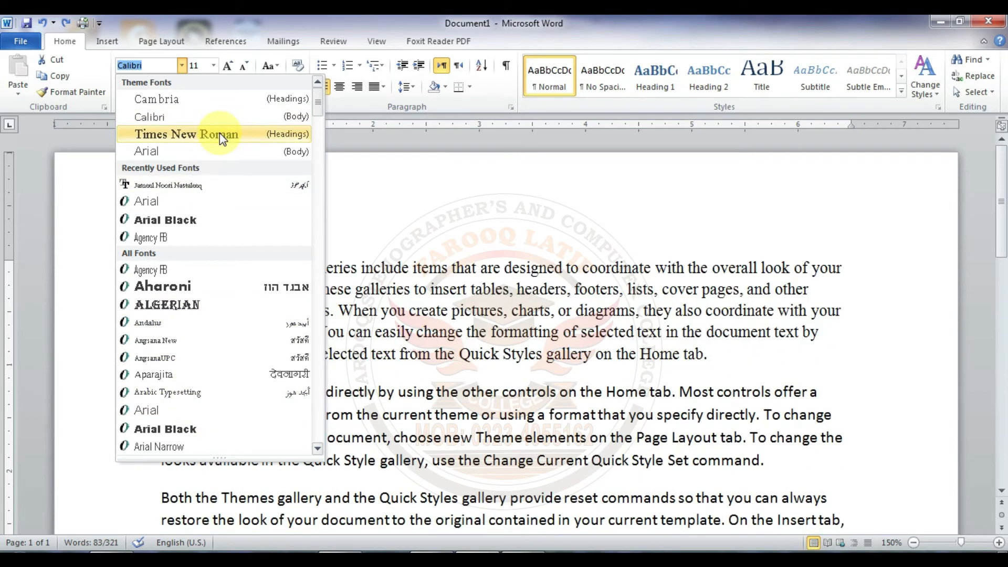
click(220, 133)
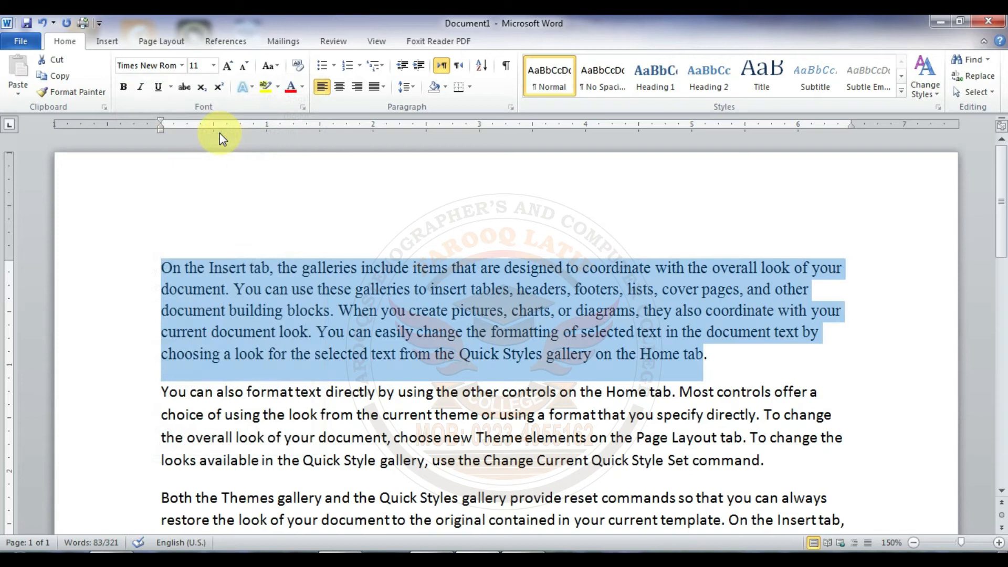
Step: Compare the font used in the first paragraph with the font of the second paragraph
click(412, 304)
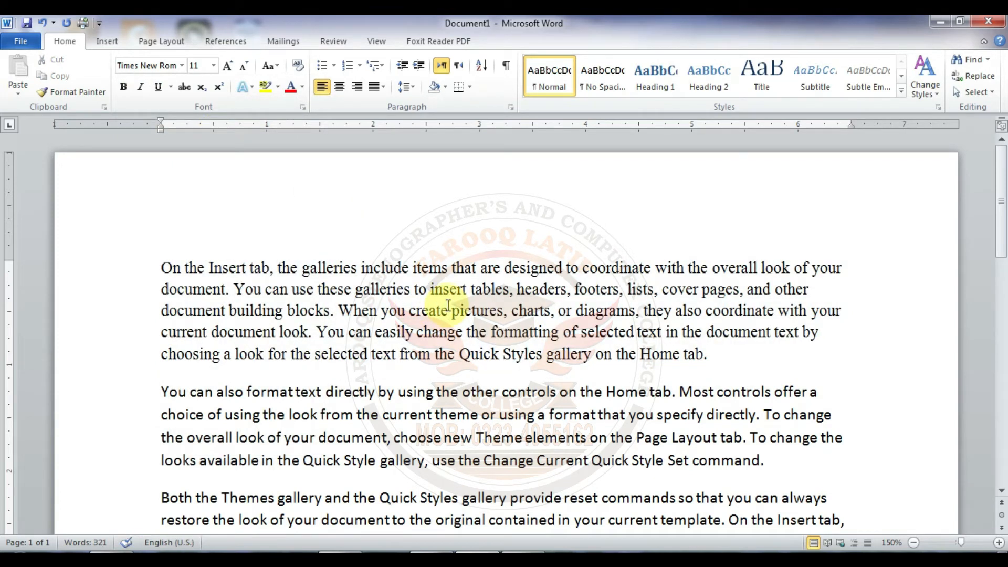
click(470, 416)
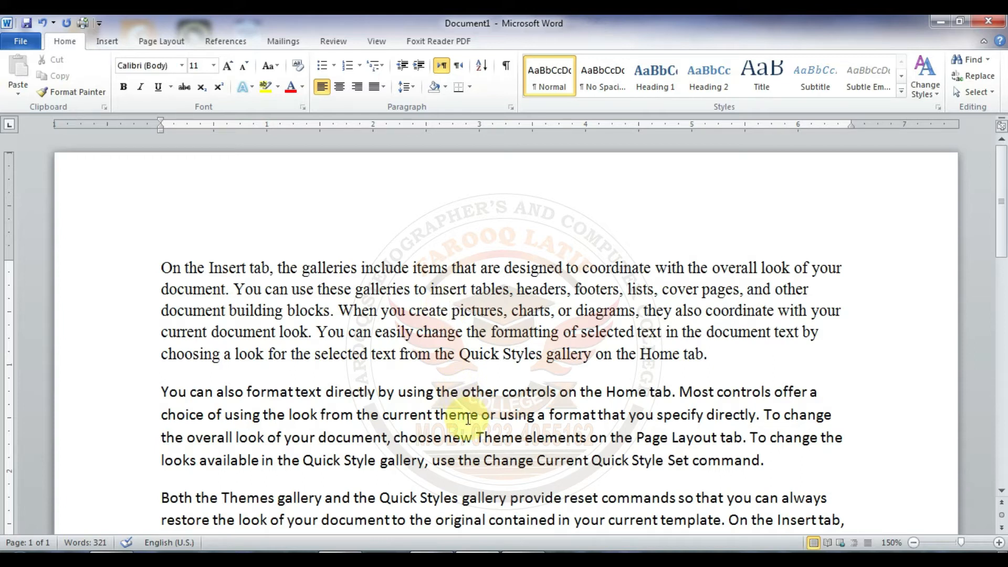
click(479, 332)
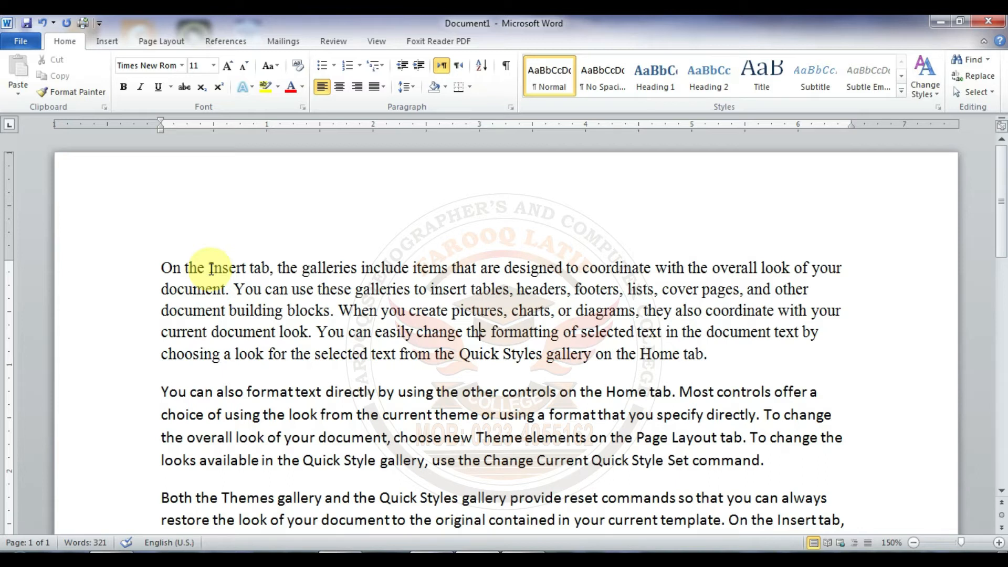
Step: Enlarge the first line of the first paragraph to font size 22 with Grow Font
drag(161, 266, 832, 252)
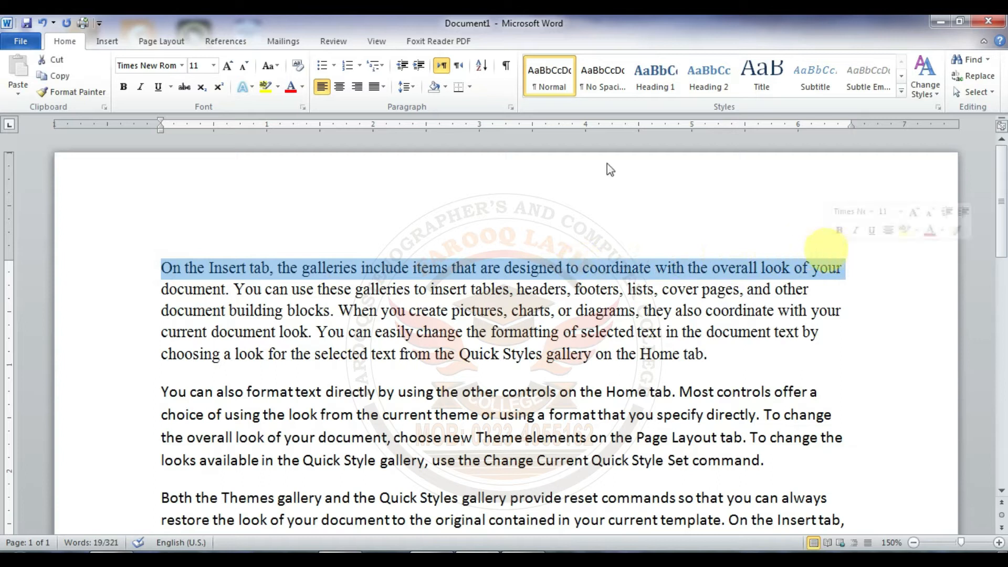
click(213, 69)
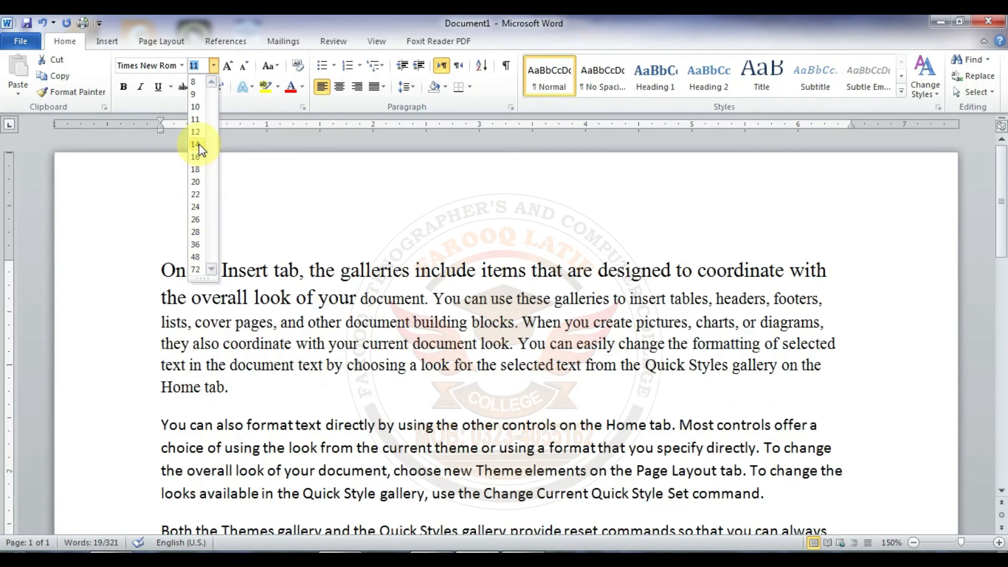
click(227, 67)
click(227, 67)
click(227, 67)
click(227, 67)
click(227, 67)
click(227, 67)
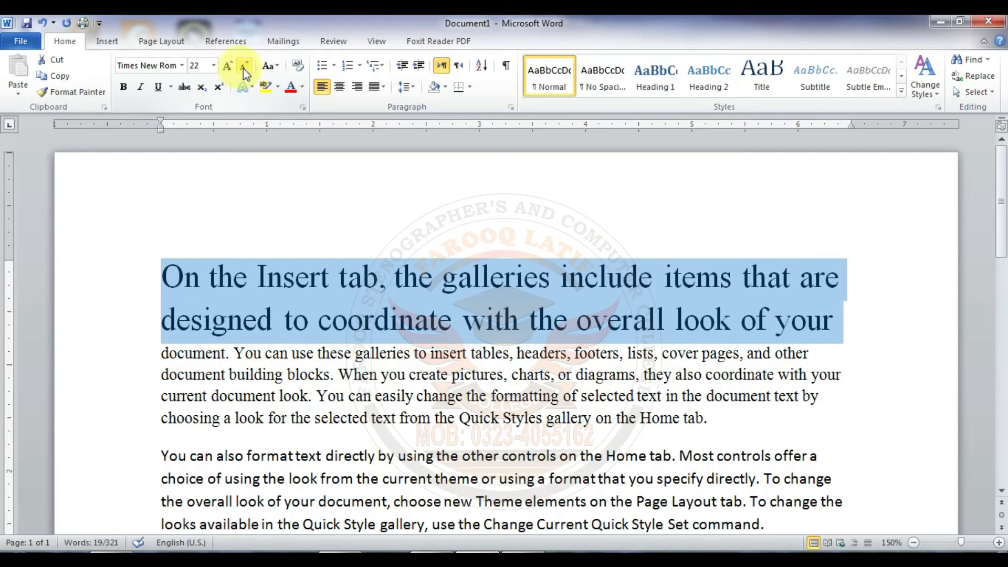
Step: Reduce the first line to font size 11 with Shrink Font
click(244, 69)
click(244, 68)
click(243, 68)
click(243, 68)
click(244, 69)
click(244, 68)
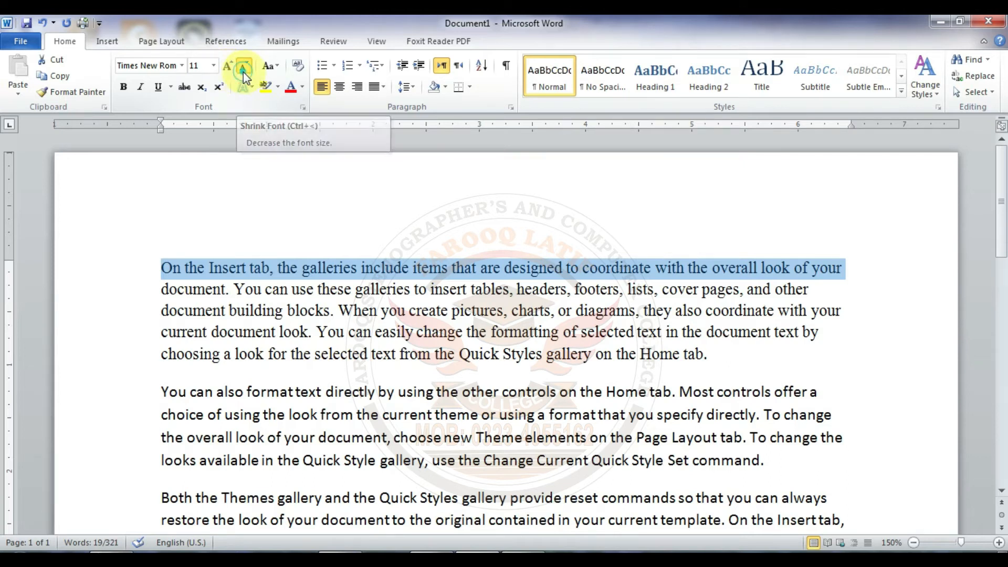
click(244, 71)
click(229, 70)
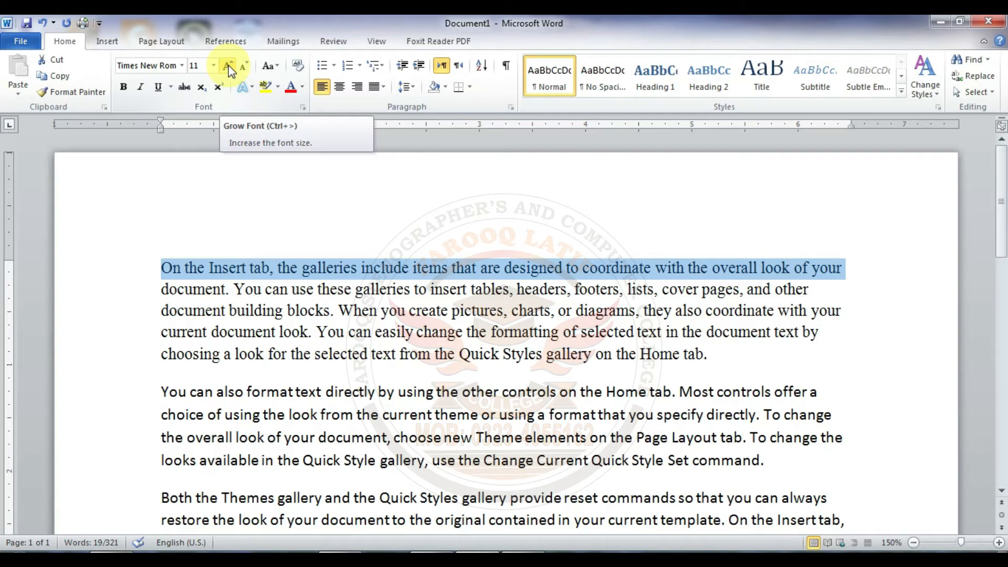
Step: Reselect the first line and enlarge it one point at a time to font size 22
click(162, 266)
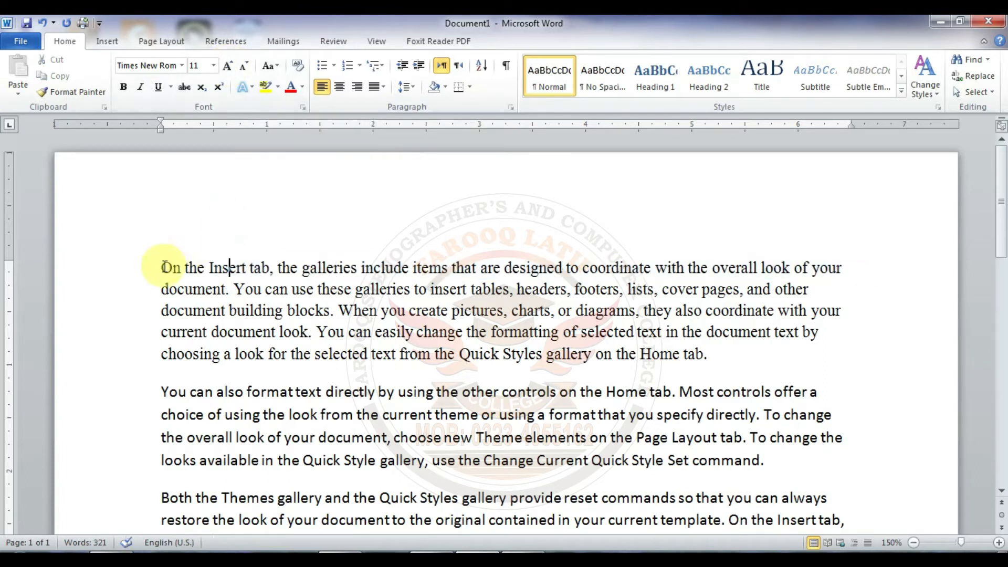
click(140, 277)
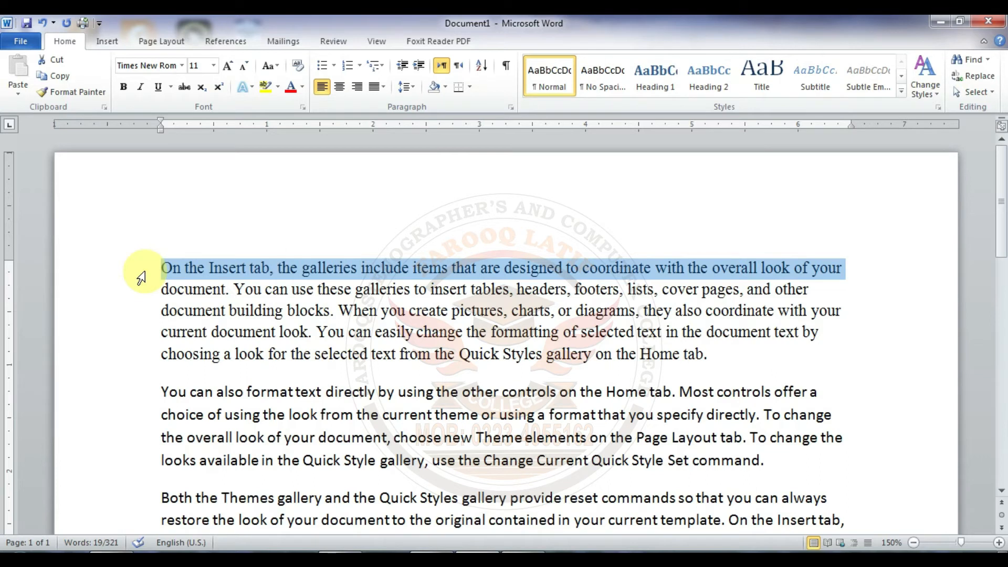
key(ctrl+bracketright)
key(ctrl+bracketright)
key(ctrl+bracketright)
key(ctrl+bracketright)
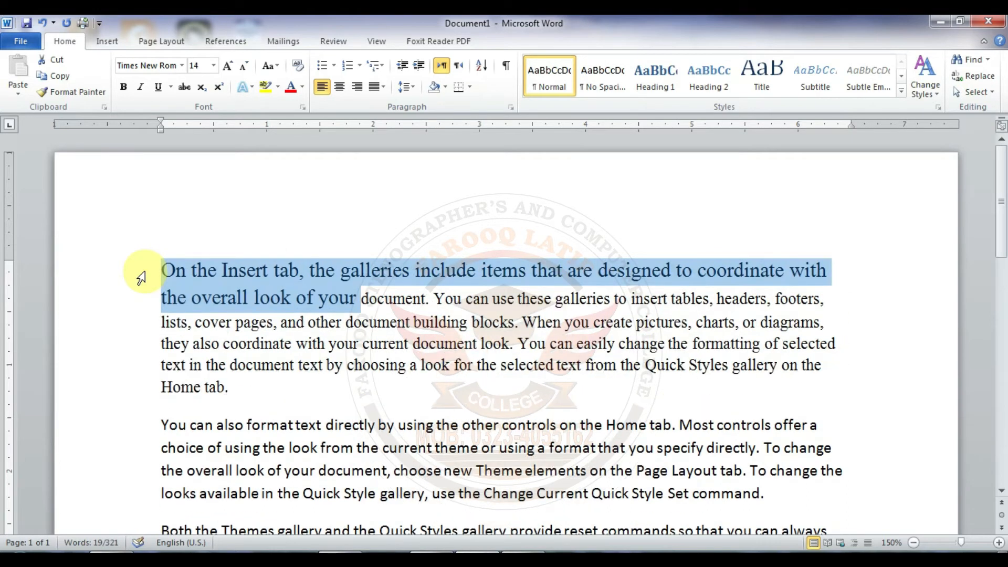
key(ctrl+bracketright)
key(ctrl+bracketright)
key(ctrl+bracketright)
key(ctrl+bracketright)
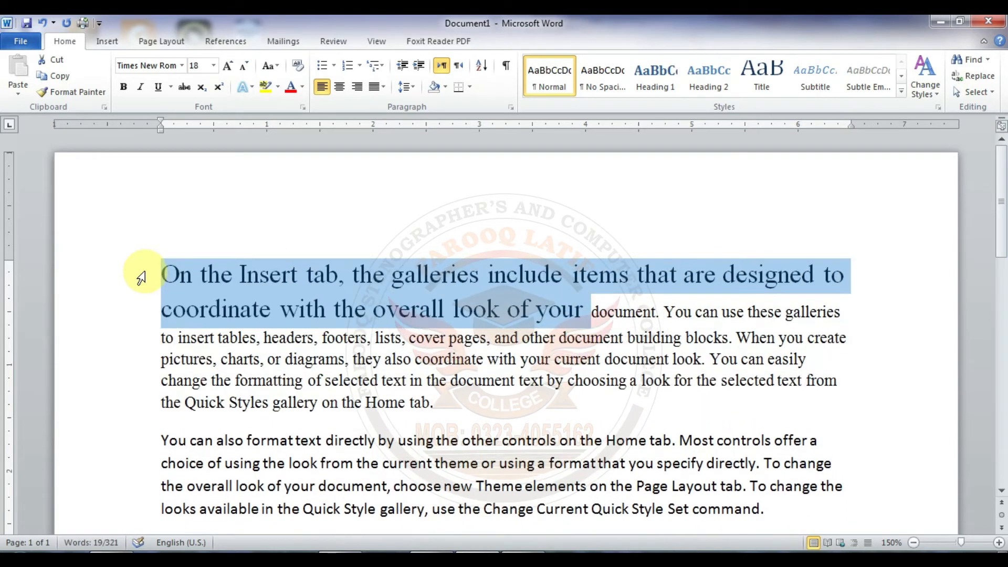
key(ctrl+bracketright)
key(ctrl+bracketright)
key(ctrl+bracketright)
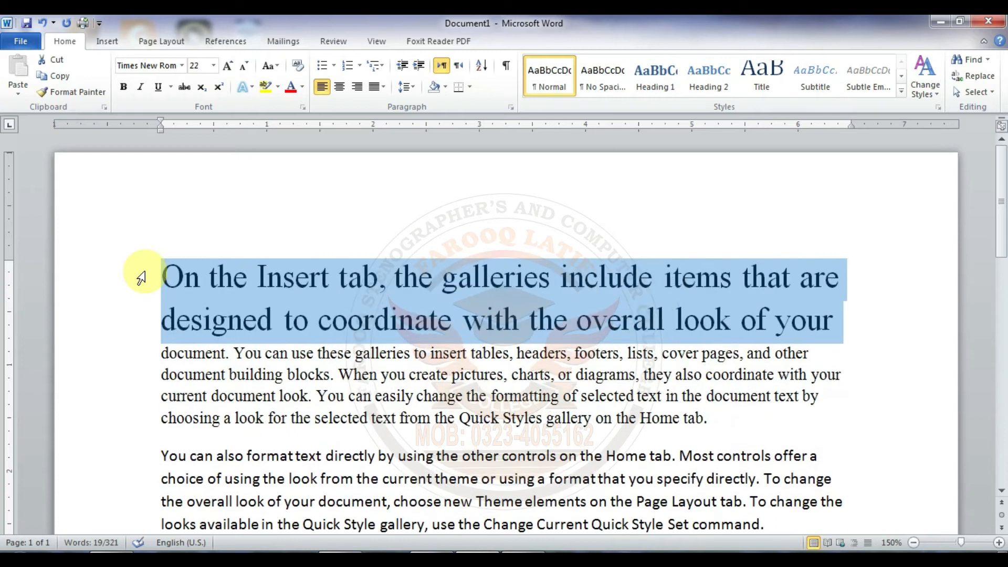
Step: Reduce the selected first line one point at a time to font size 10
key(ctrl+bracketleft)
key(ctrl+bracketleft)
key(ctrl+bracketleft)
key(ctrl+bracketleft)
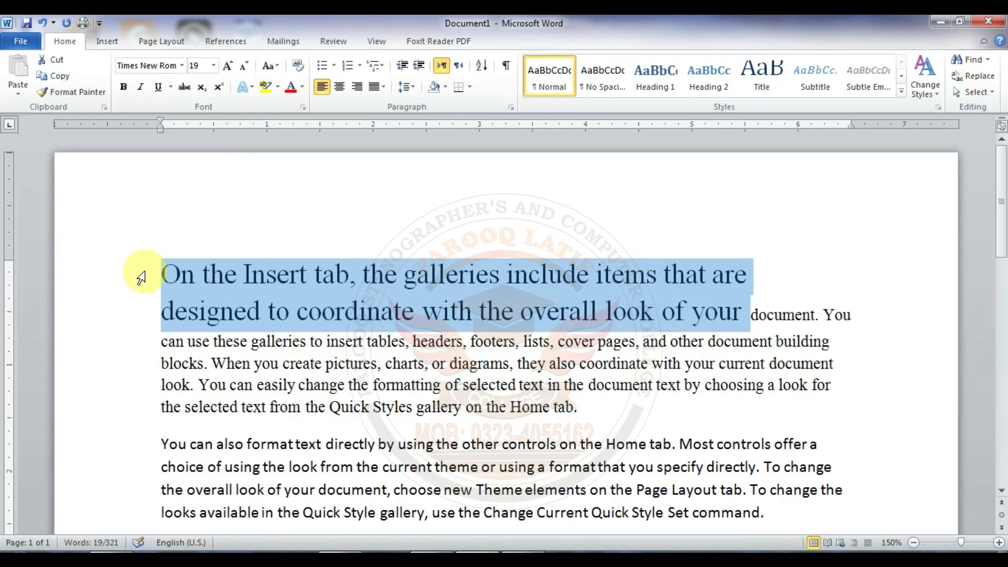
key(ctrl+bracketleft)
key(ctrl+bracketleft)
key(ctrl+bracketleft)
key(ctrl+bracketleft)
key(ctrl+bracketleft)
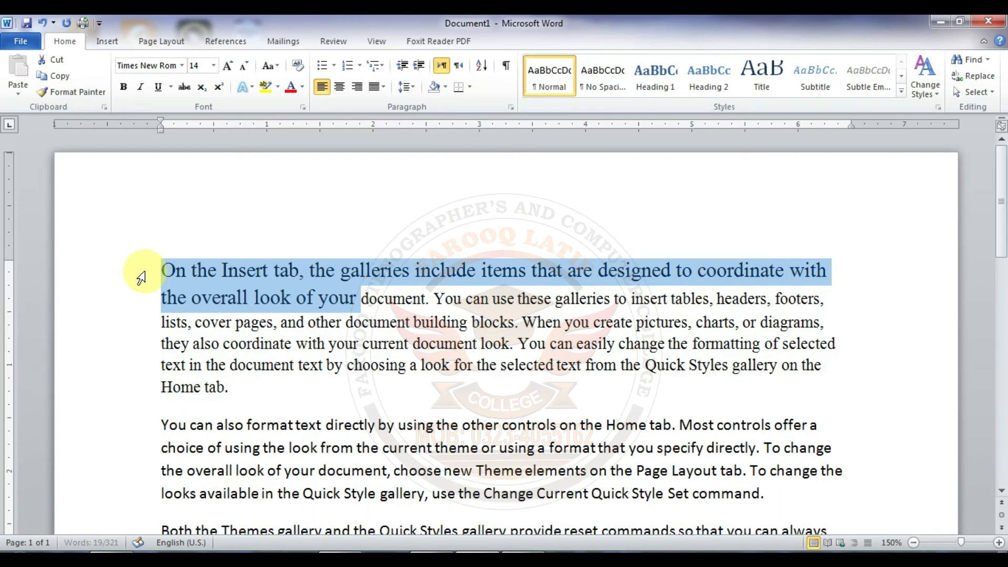
key(ctrl+bracketleft)
key(ctrl+bracketleft)
key(ctrl+bracketleft)
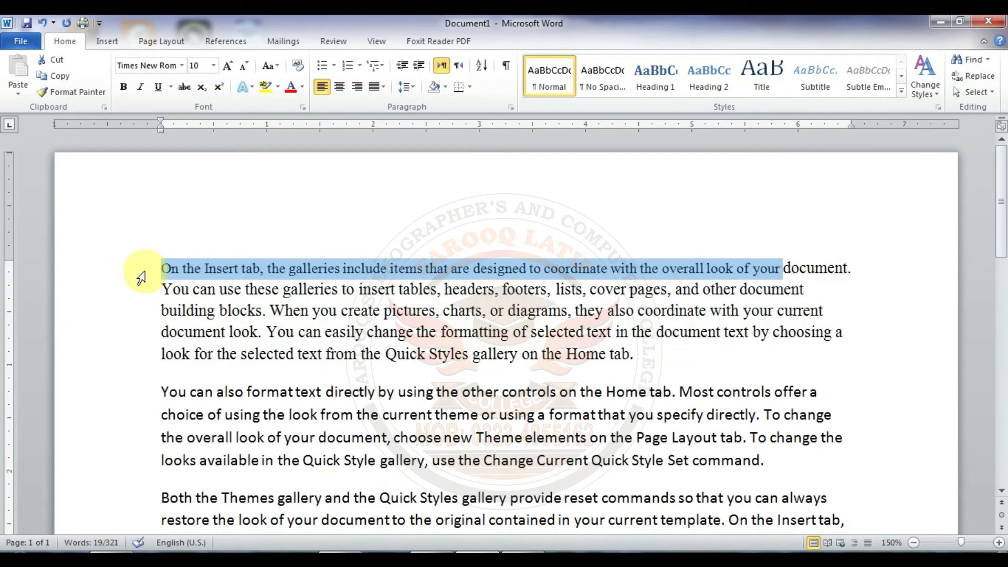
Step: Enlarge the selected first line one point at a time to font size 19
key(ctrl+bracketright)
key(ctrl+bracketright)
key(ctrl+bracketright)
key(ctrl+bracketright)
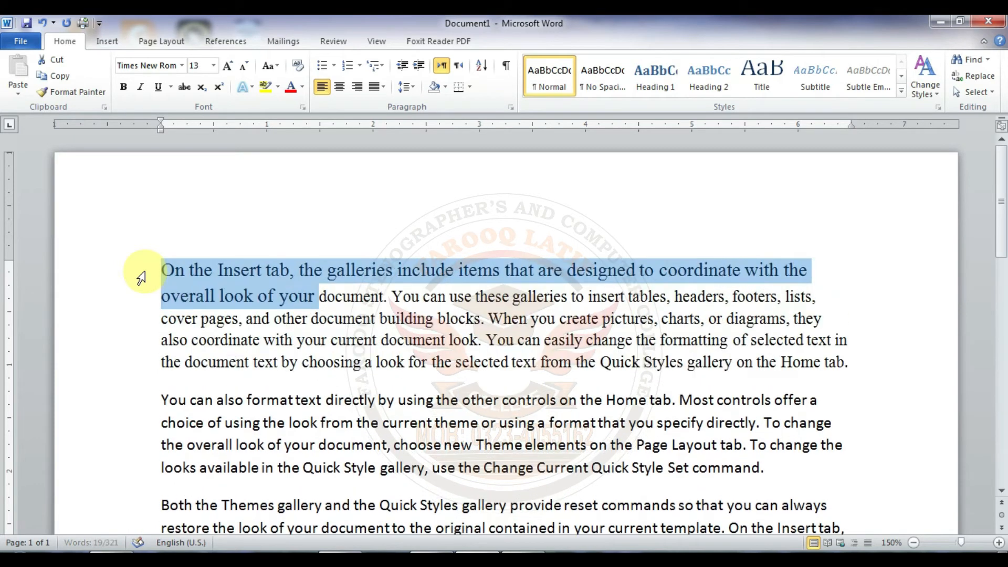
key(ctrl+bracketright)
key(ctrl+bracketright)
key(ctrl+bracketright)
key(ctrl+bracketright)
key(ctrl+bracketright)
key(ctrl+bracketright)
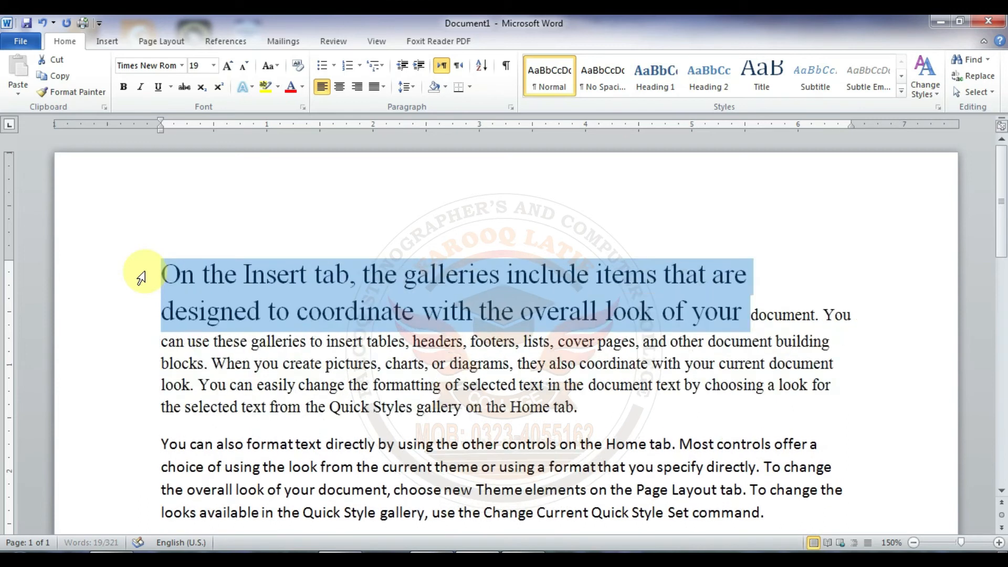
Step: Shrink the selected first line again to font size 10 in one-point steps
key(ctrl+bracketleft)
key(ctrl+bracketleft)
key(ctrl+bracketleft)
key(ctrl+bracketleft)
key(ctrl+bracketleft)
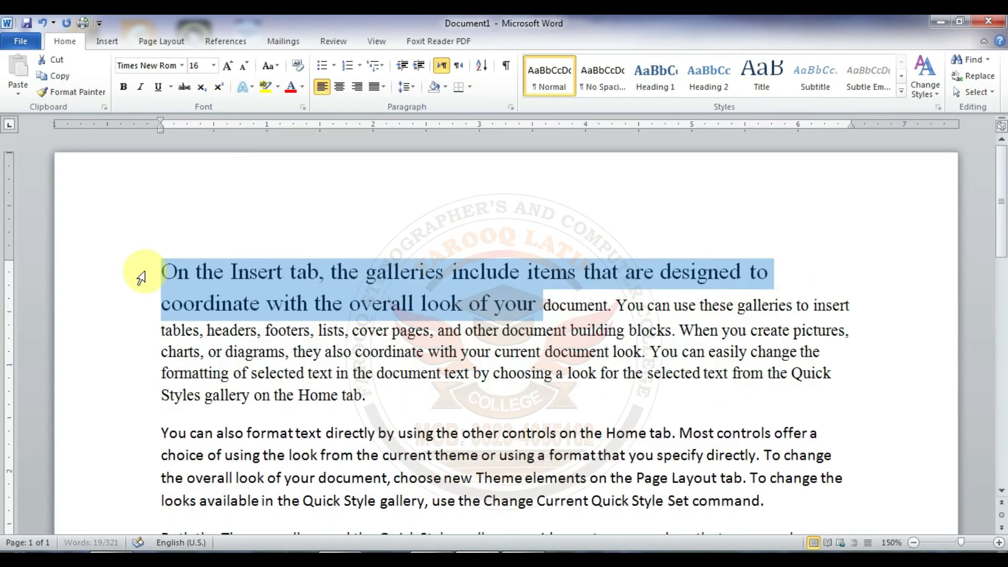
key(ctrl+bracketleft)
key(ctrl+bracketleft)
key(ctrl+bracketleft)
key(ctrl+bracketleft)
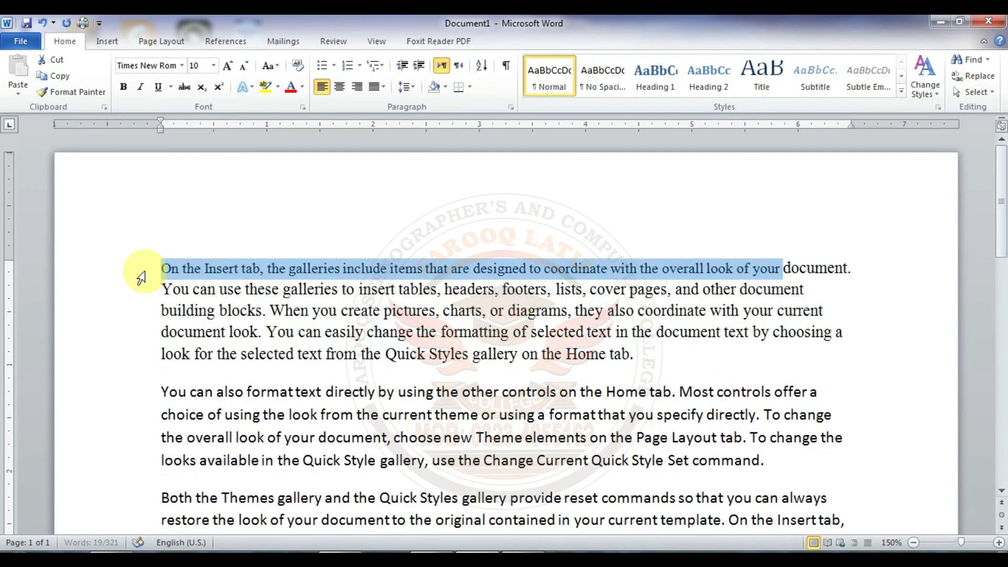
Step: Enlarge the first line to font size 18 in one-point steps and deselect it
key(ctrl+bracketright)
key(ctrl+bracketright)
key(ctrl+bracketright)
key(ctrl+bracketright)
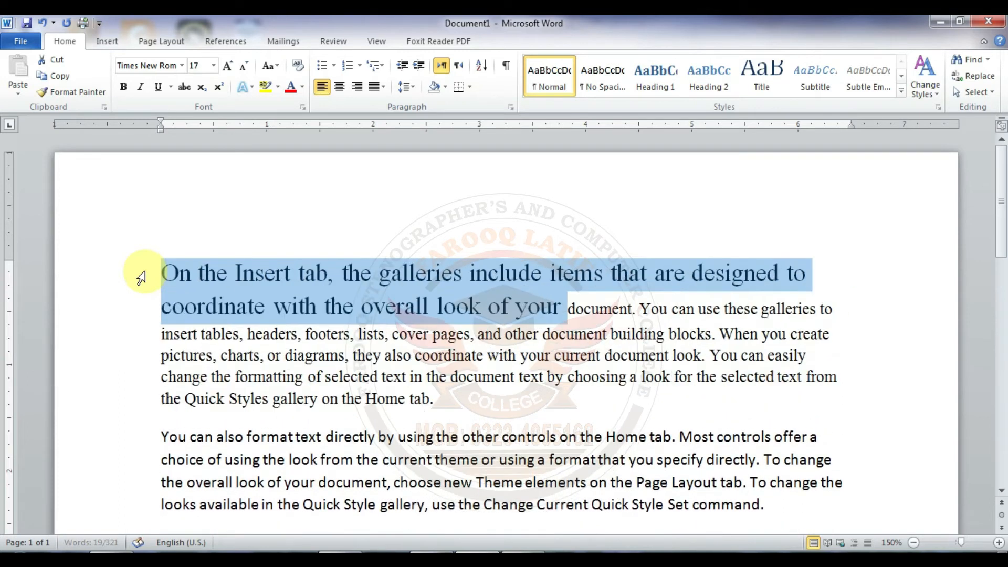
key(ctrl+bracketright)
key(ctrl+bracketright)
key(ctrl+bracketright)
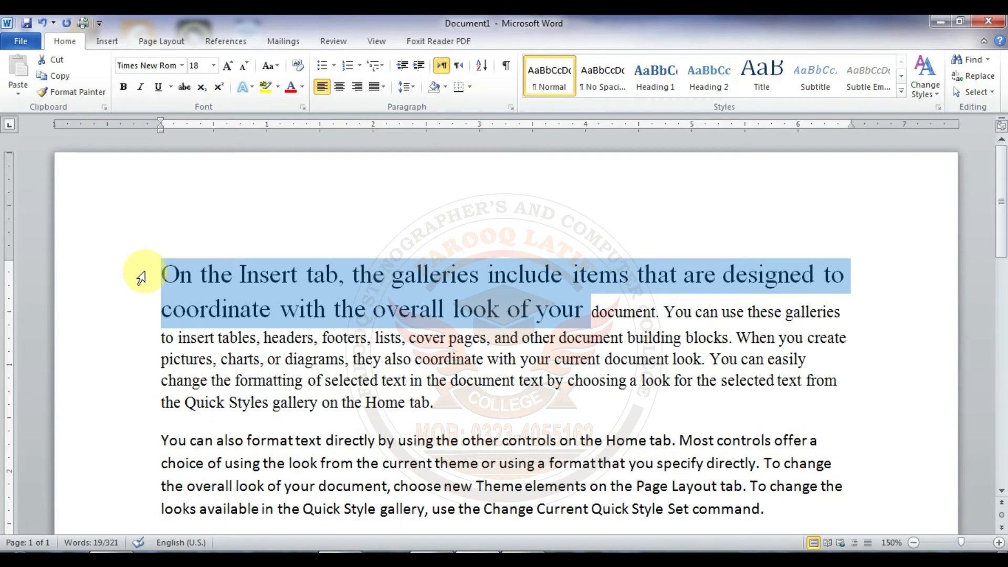
click(286, 269)
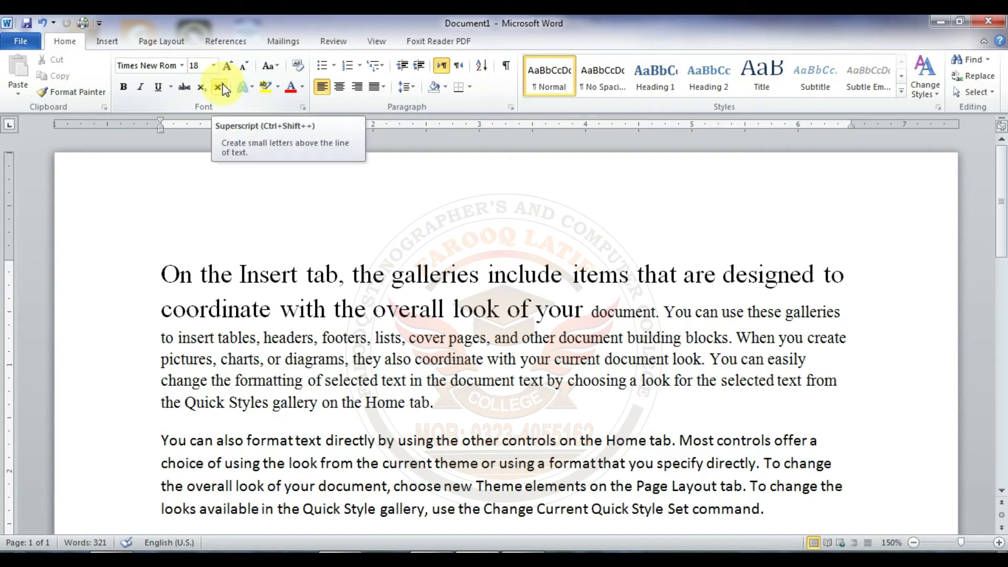
Step: Undo the font size and font face changes all the way back to the blank document
key(ctrl+z)
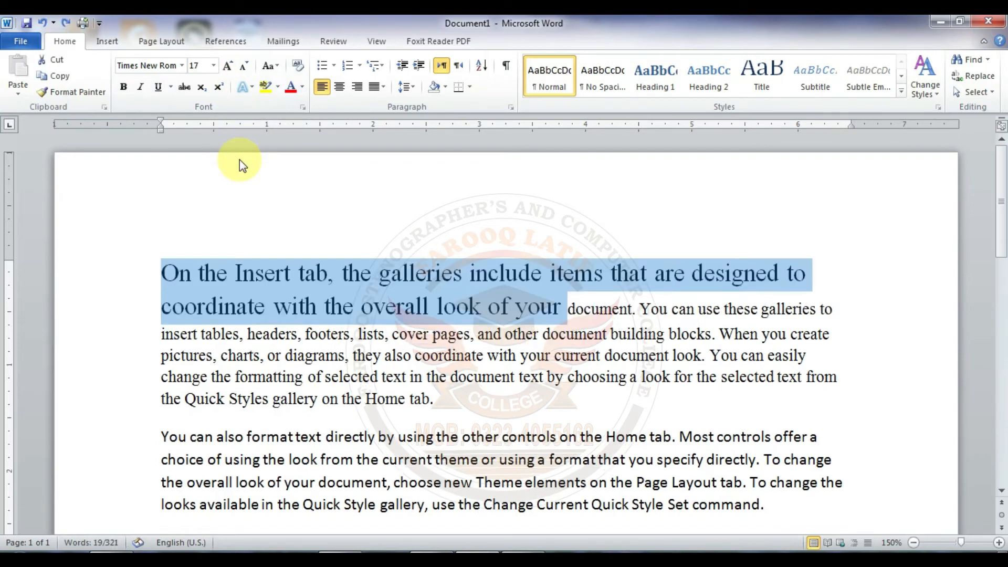
key(ctrl+z)
key(ctrl+z)
key(ctrl+z)
key(ctrl+y)
key(ctrl+y)
key(ctrl+y)
key(ctrl+y)
key(ctrl+z)
key(ctrl+z)
key(ctrl+z)
key(ctrl+z)
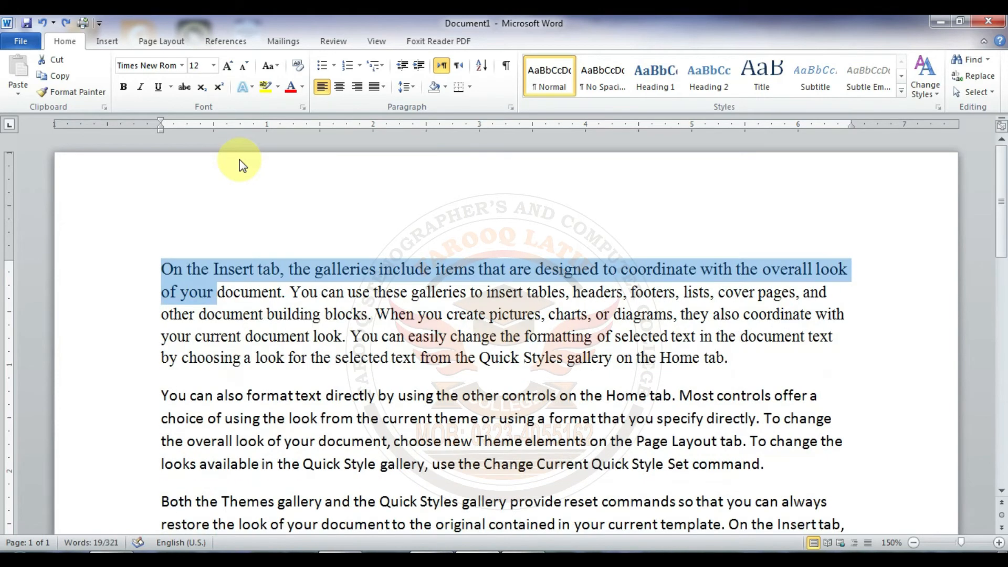
key(ctrl+y)
key(ctrl+y)
key(ctrl+y)
key(ctrl+y)
key(ctrl+y)
key(ctrl+y)
key(ctrl+z)
key(ctrl+z)
key(ctrl+z)
key(ctrl+z)
key(ctrl+z)
key(ctrl+z)
key(ctrl+z)
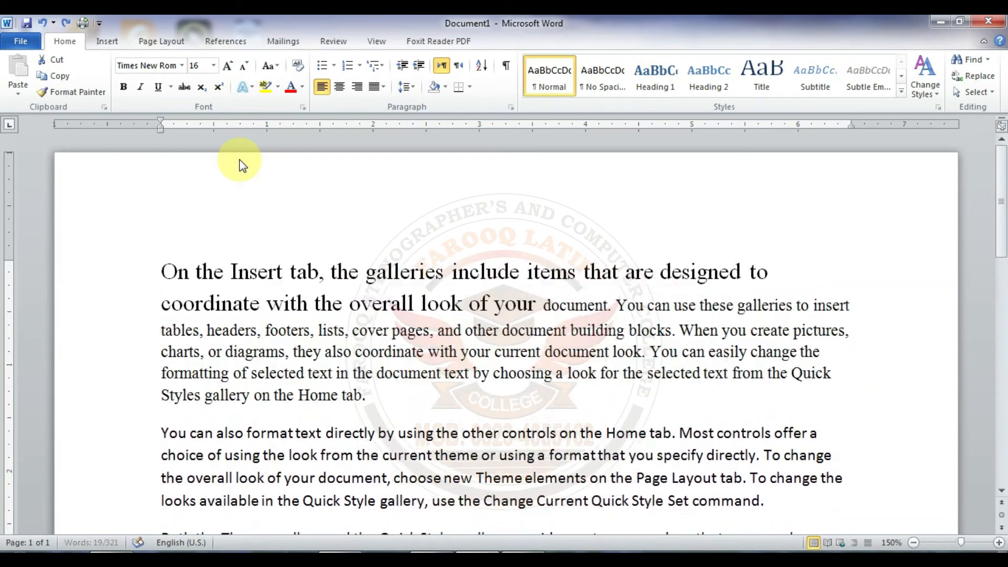
key(ctrl+z)
key(ctrl+z)
key(ctrl+z)
key(ctrl+z)
key(ctrl+z)
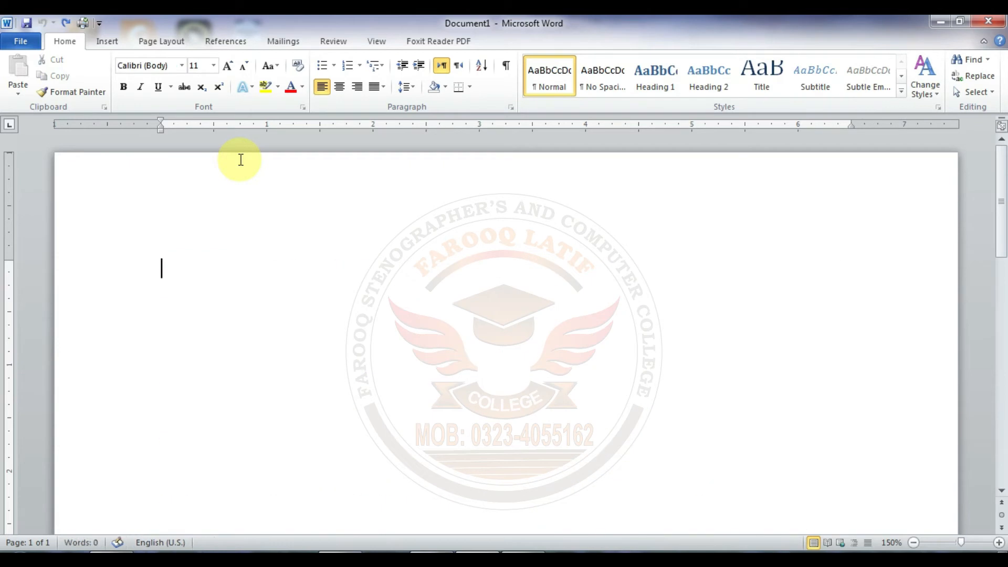
Step: Restore the four-paragraph sample text in its original Calibri (Body) size 11 formatting
key(ctrl+y)
key(ctrl+y)
text(4)
key(Left)
key(Left)
key(BackSpace)
text(4)
key(End)
key(Return)
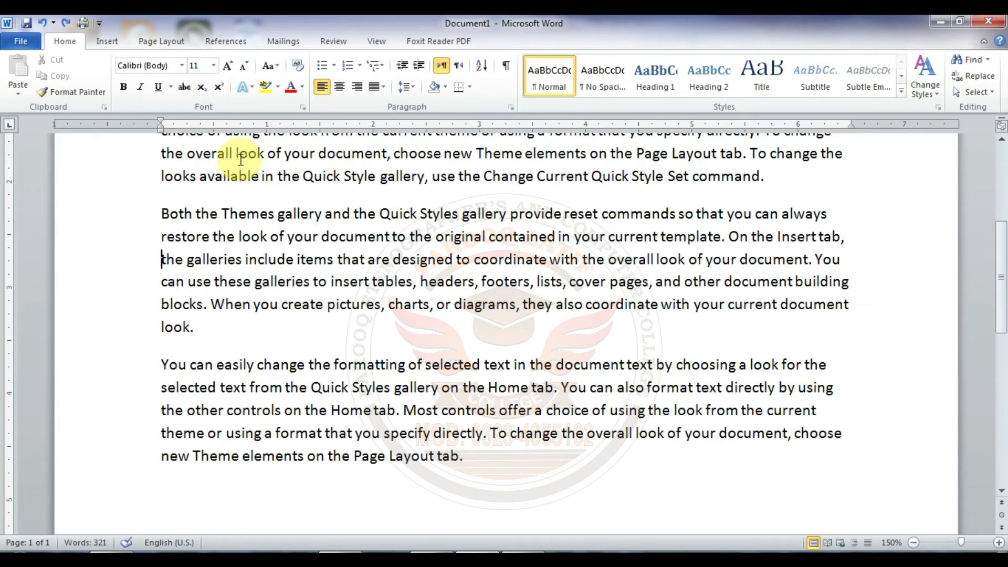
scroll(241, 160, up, 3)
scroll(240, 160, up, 3)
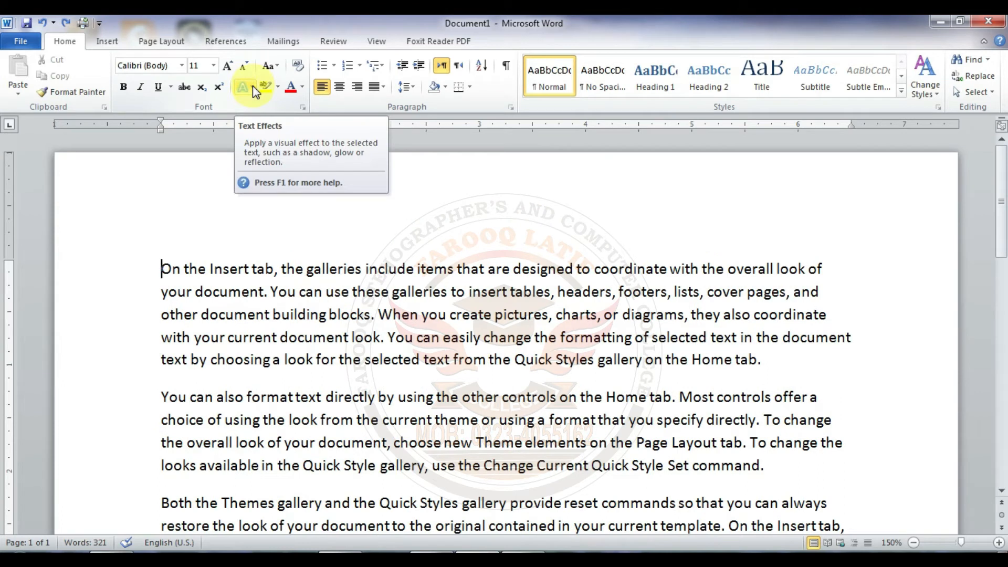
Step: Apply the text effect Gradient Fill - Purple, Accent 4, Reflection to the whole first paragraph
click(165, 265)
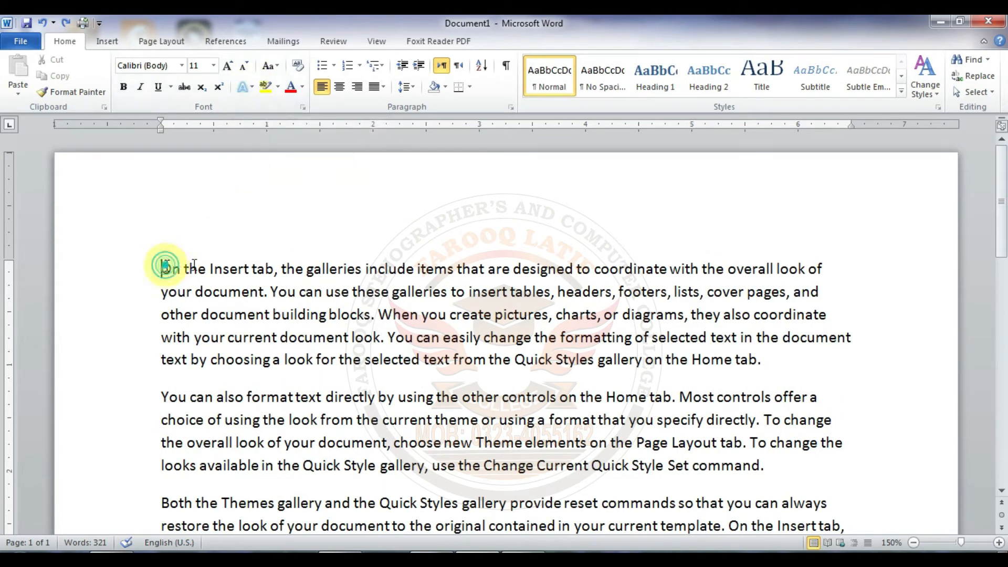
drag(165, 265, 811, 363)
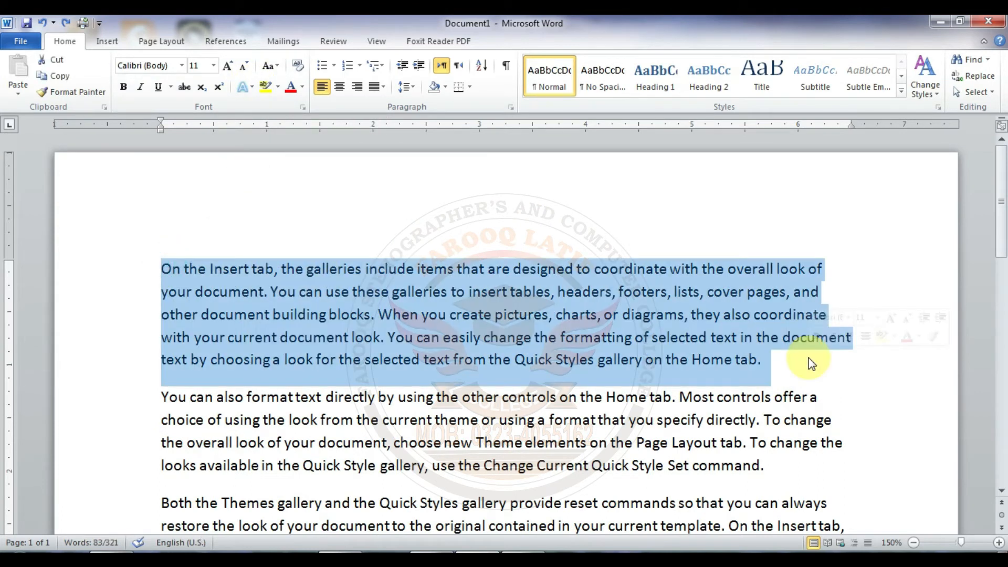
click(253, 88)
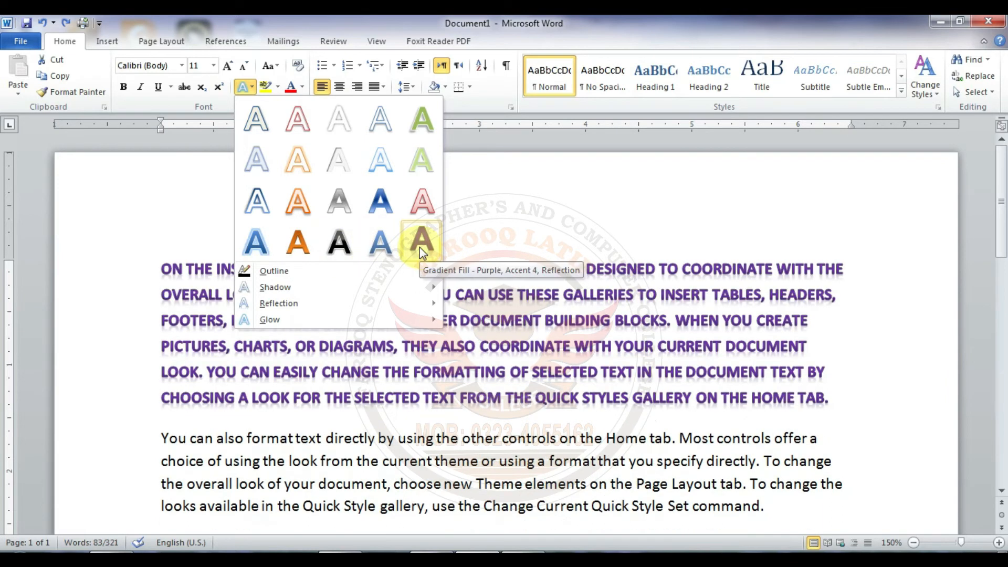
click(420, 247)
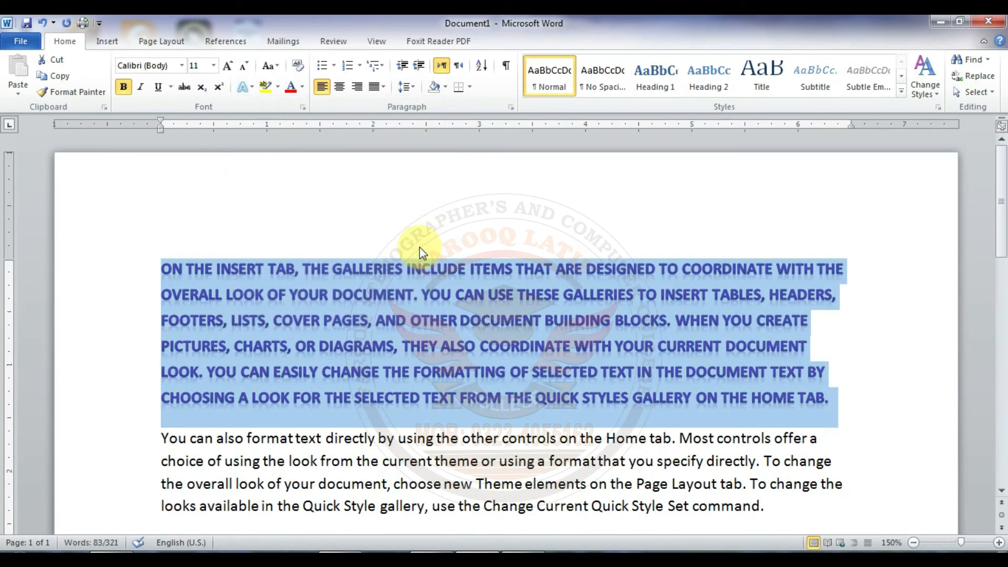
Step: Examine the Outline, Shadow, Reflection and Glow text effect variations available for the first paragraph
click(244, 87)
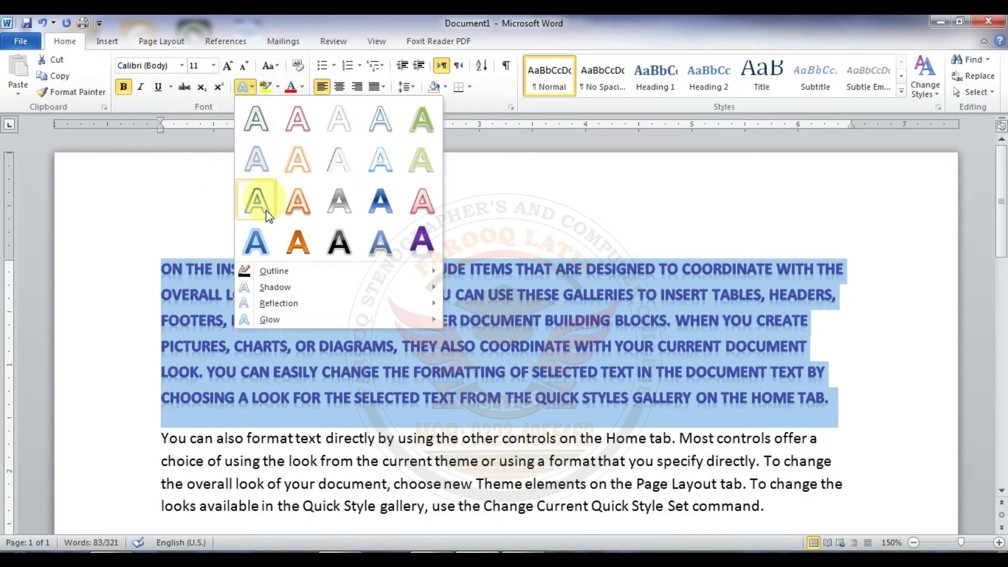
mouse_move(275, 274)
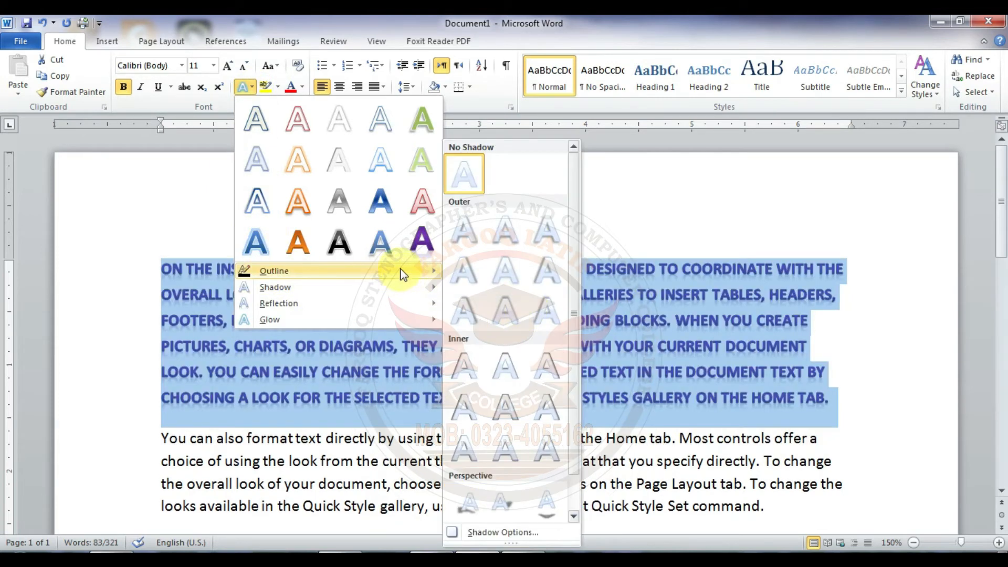
mouse_move(403, 274)
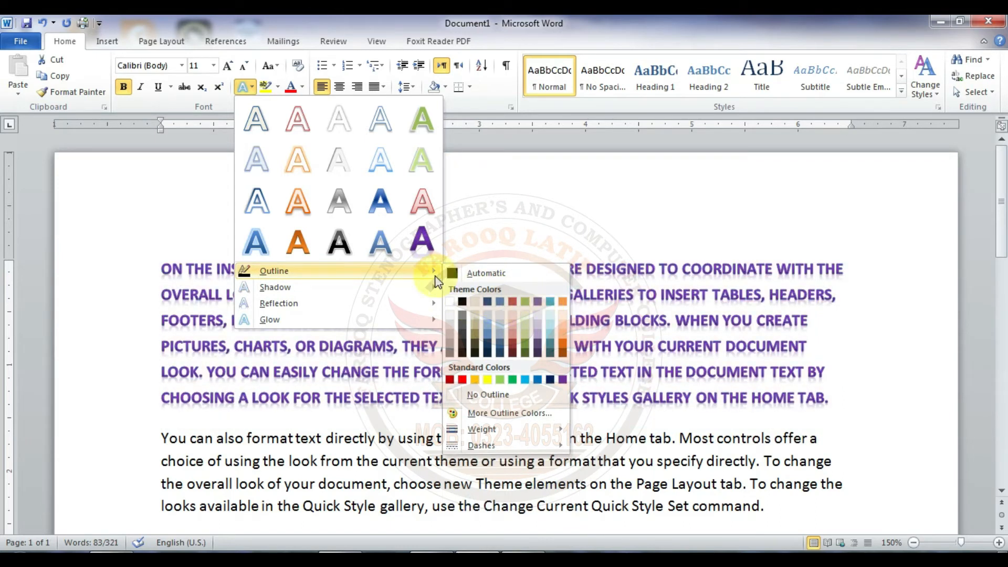
mouse_move(341, 298)
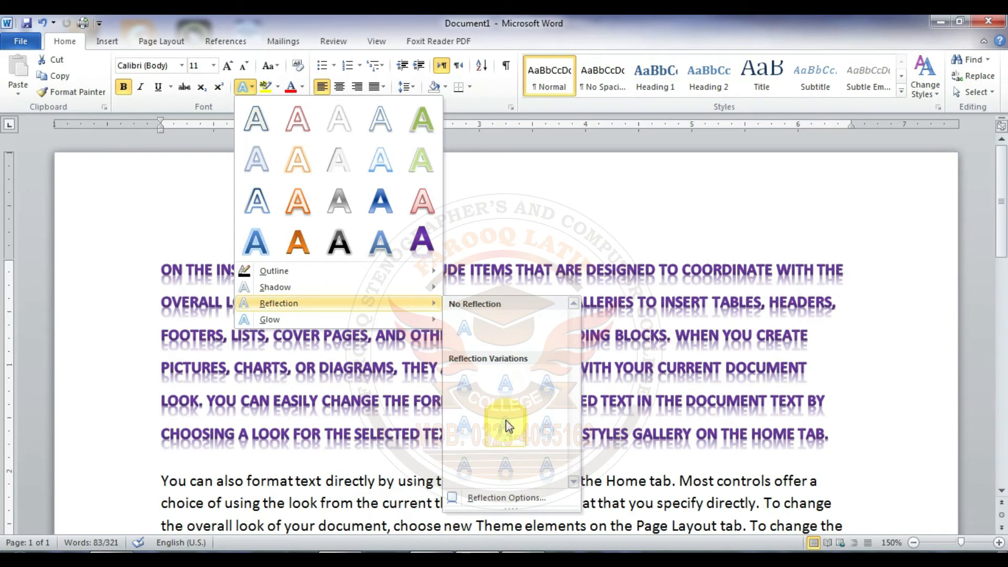
mouse_move(311, 322)
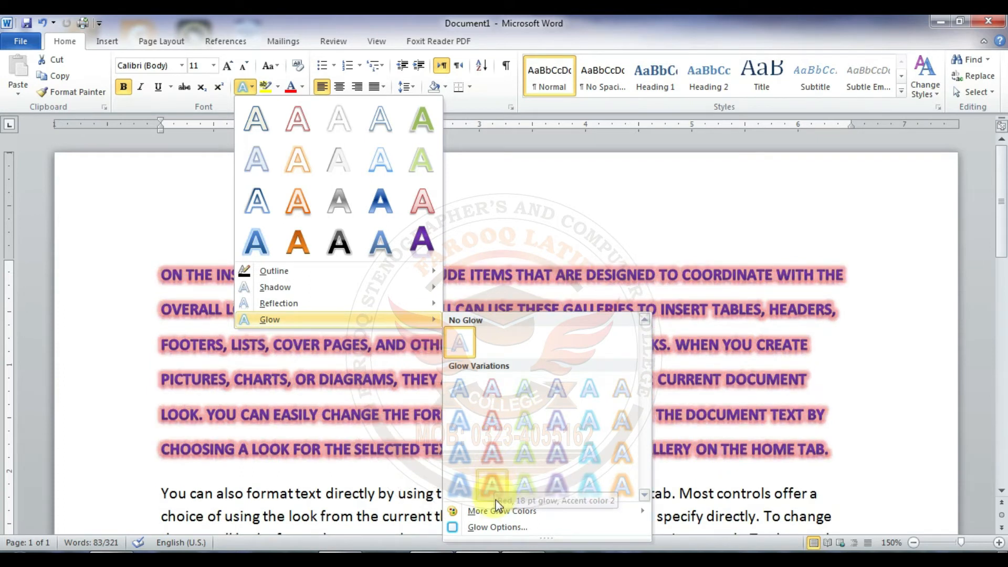
mouse_move(502, 510)
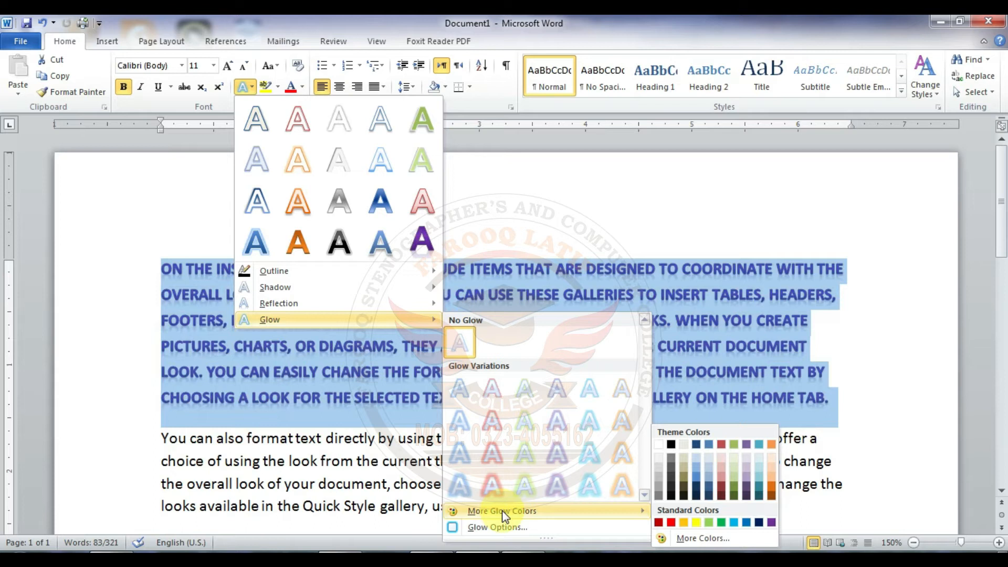
mouse_move(624, 516)
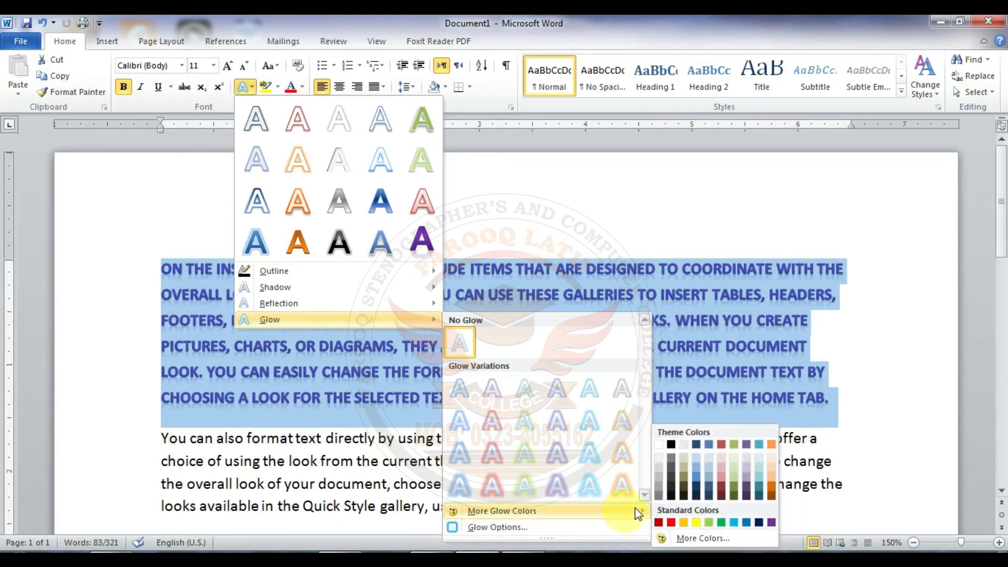
Step: Review the glow presets and glow colors in the Format Text Effects options and leave the text effects unchanged
click(537, 528)
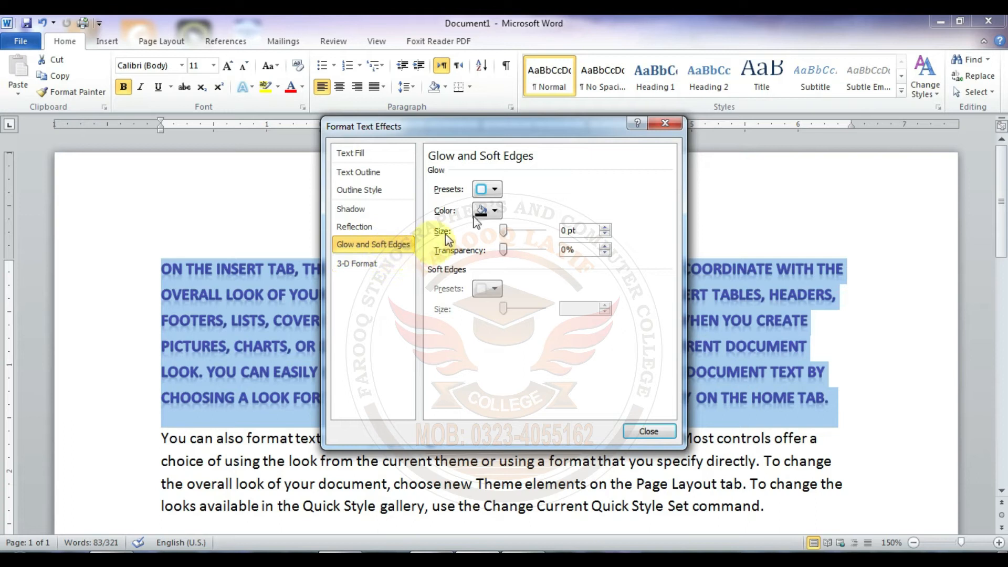
click(495, 190)
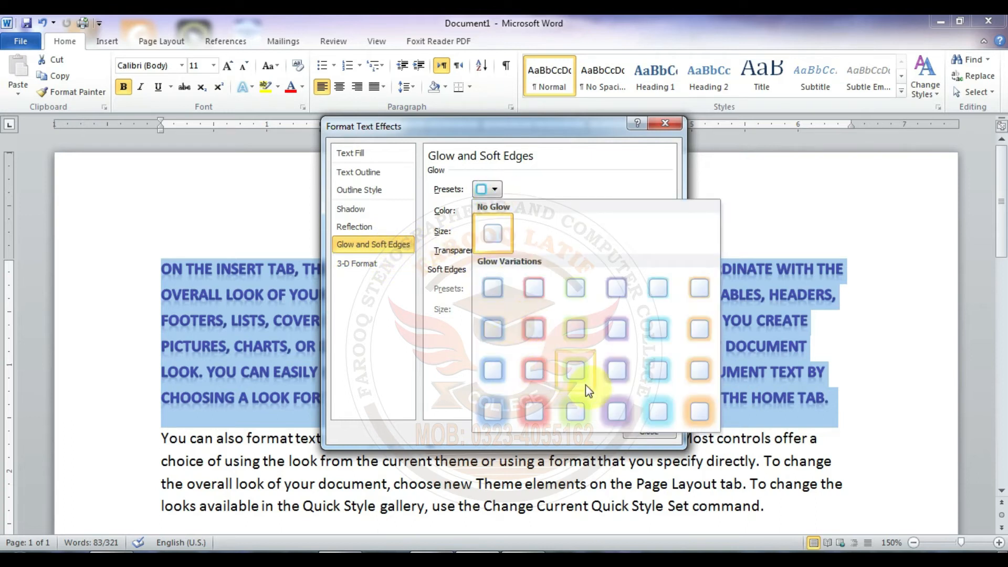
click(494, 190)
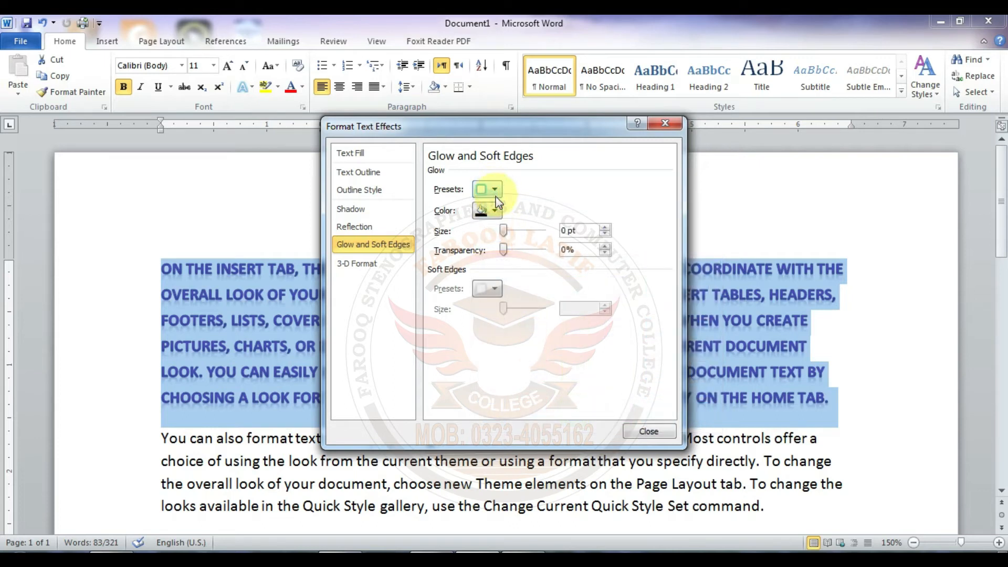
click(495, 211)
click(494, 211)
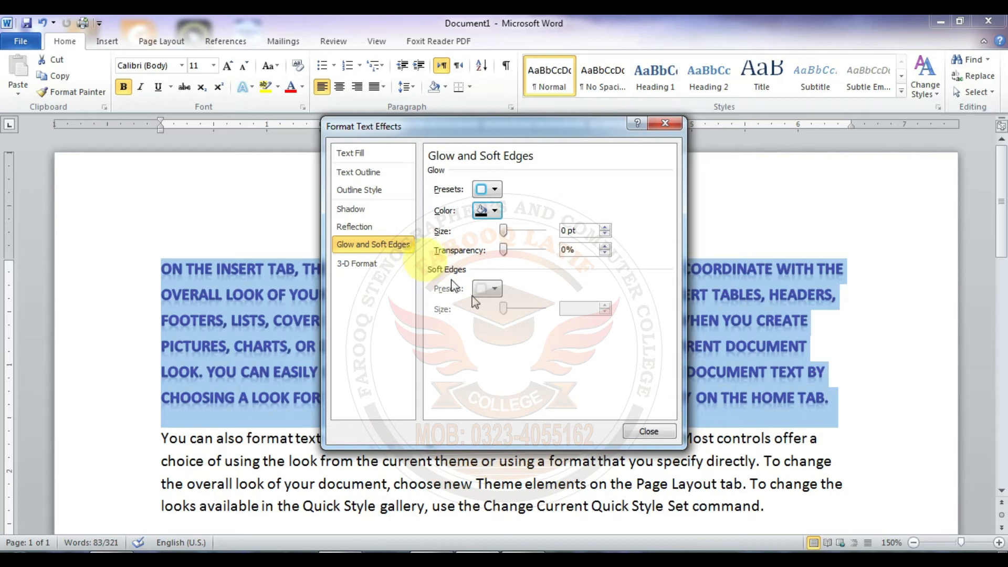
click(648, 430)
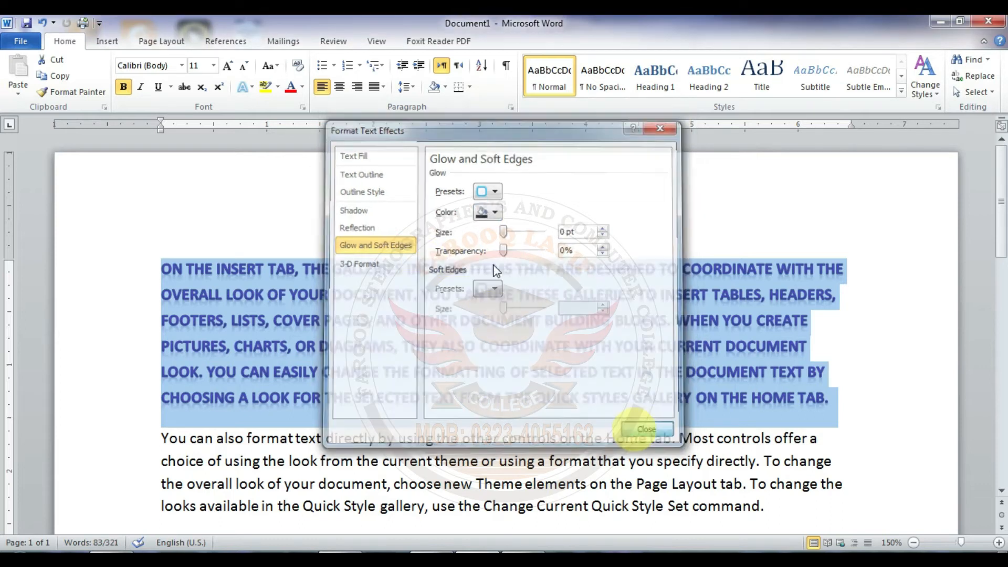
click(252, 89)
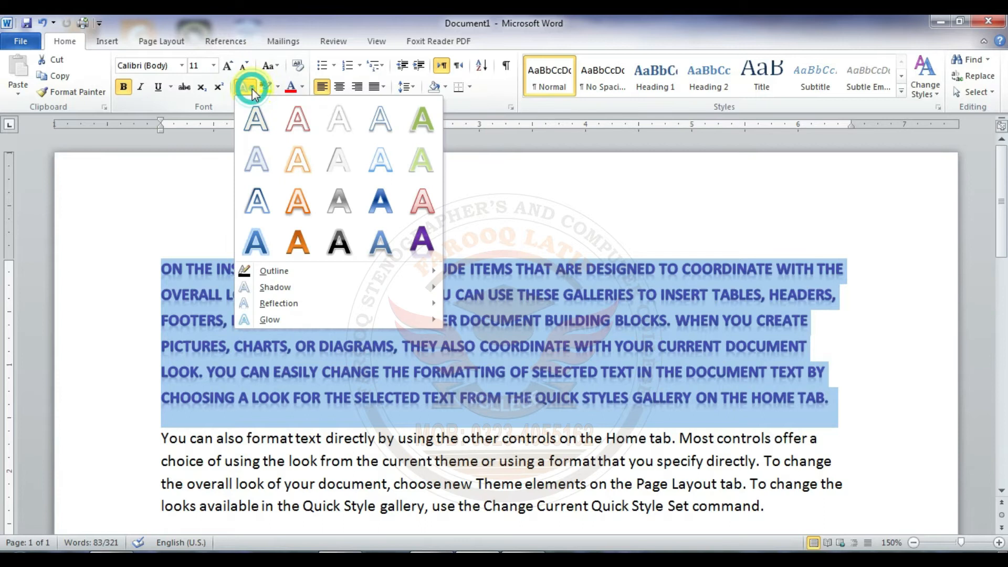
click(252, 90)
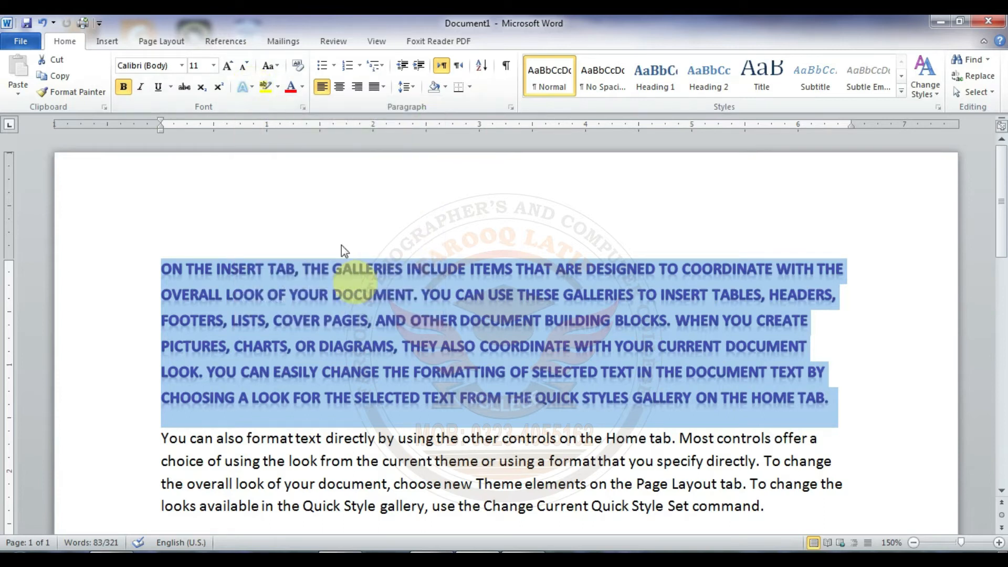
Step: Highlight the whole first paragraph in yellow and clear the highlight again with No Color
click(277, 87)
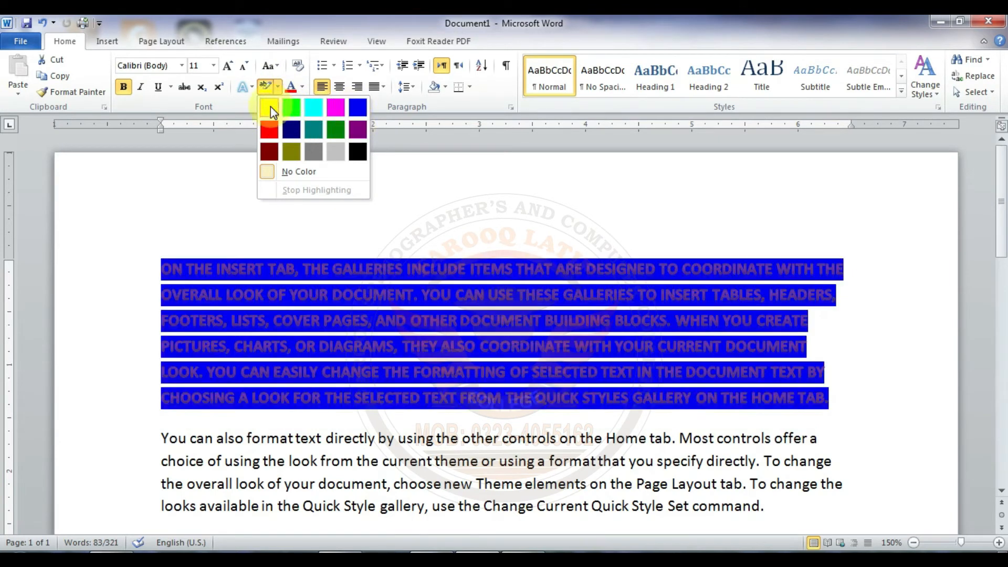
click(270, 106)
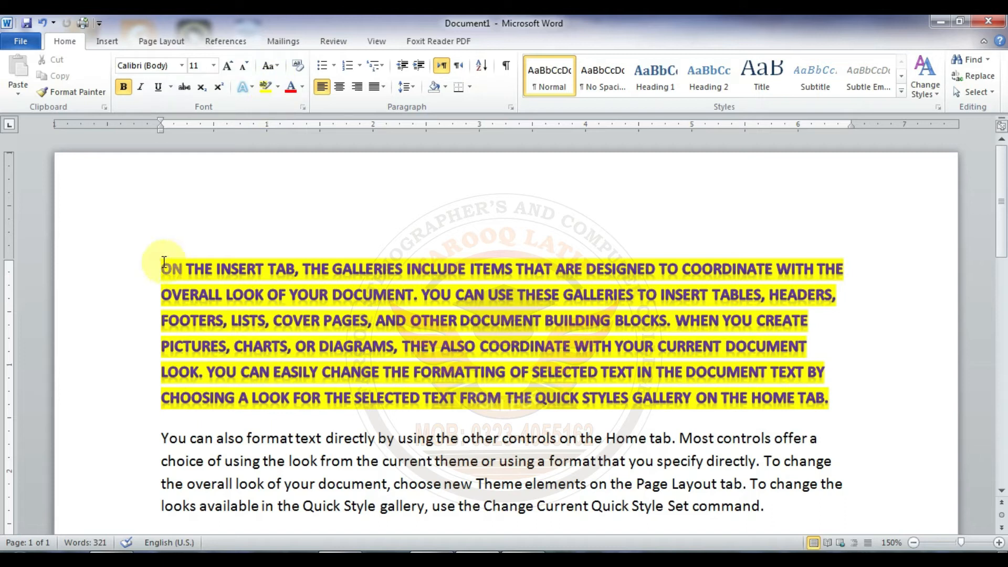
drag(163, 263, 834, 398)
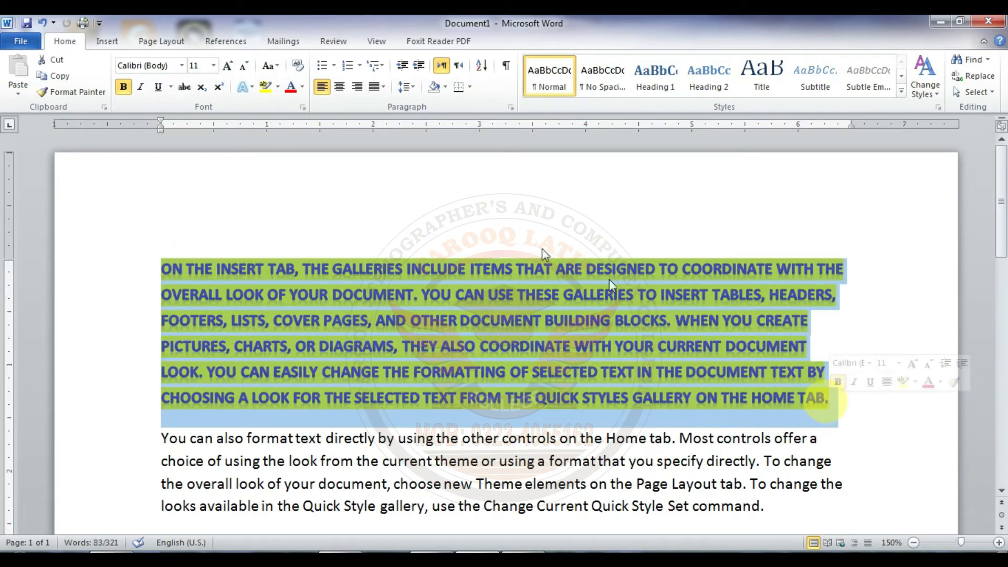
click(278, 87)
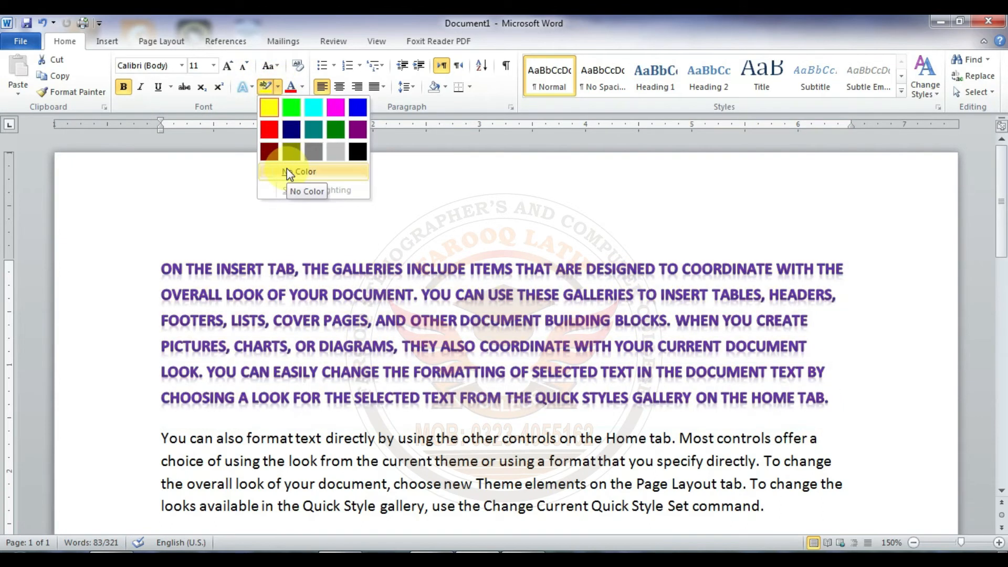
click(286, 168)
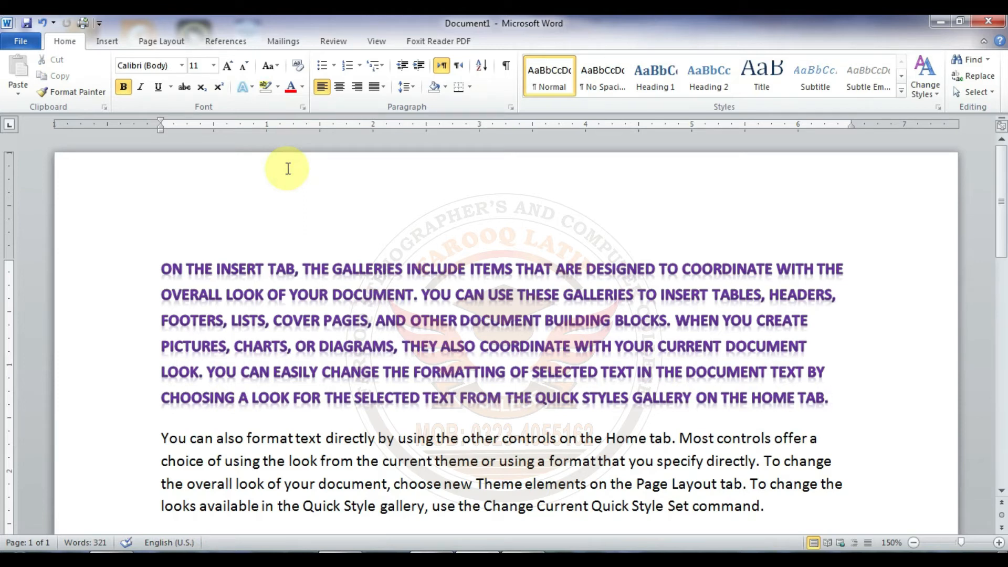
Step: Open the additional font colors for the whole first paragraph and try several standard colors, ending on the bright magenta-purple
click(162, 270)
drag(223, 279, 836, 391)
click(304, 87)
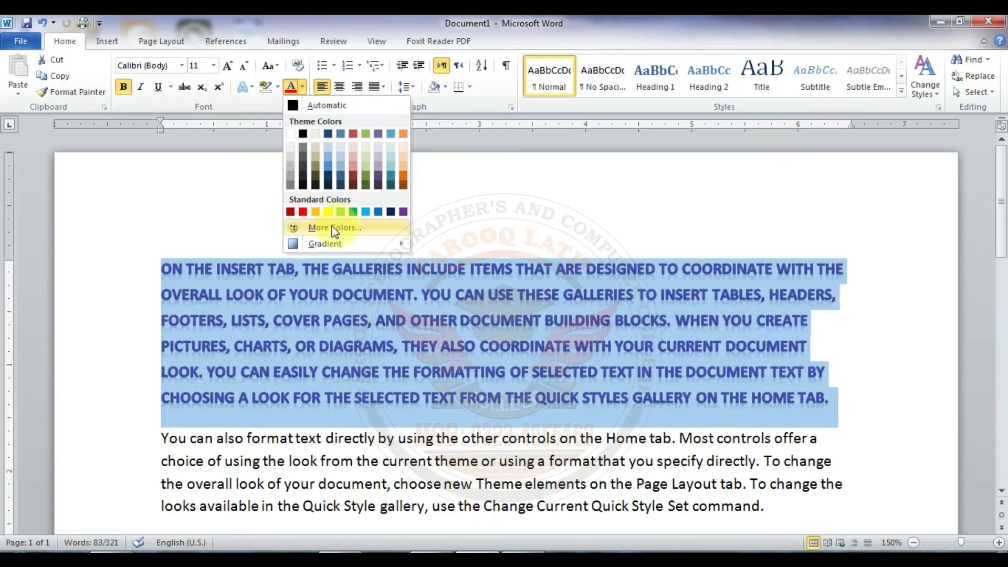
click(330, 227)
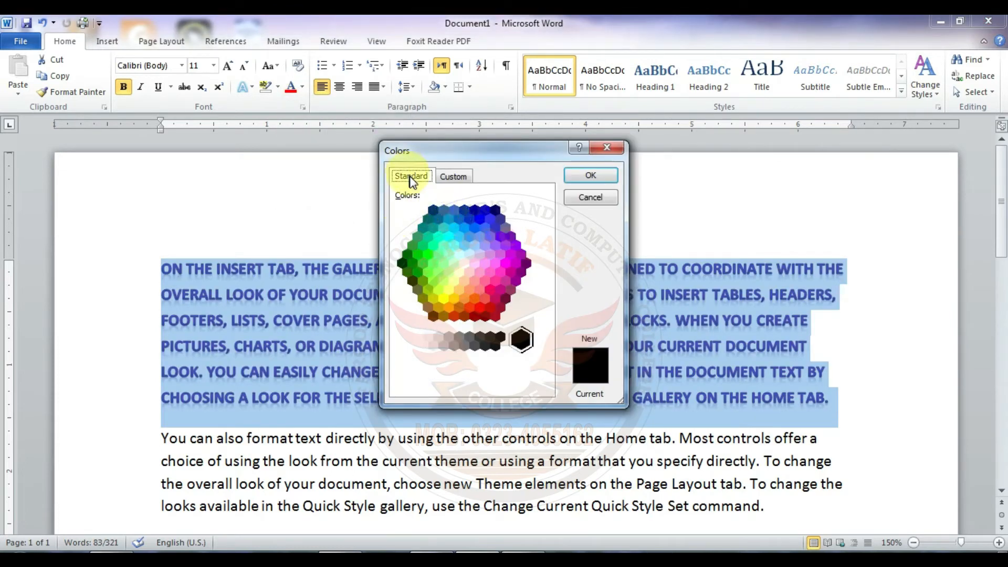
click(484, 228)
click(490, 261)
click(456, 275)
click(509, 256)
Step: Apply a custom light pink font color with RGB 255, 185, 202 to the first paragraph and deselect it
click(457, 177)
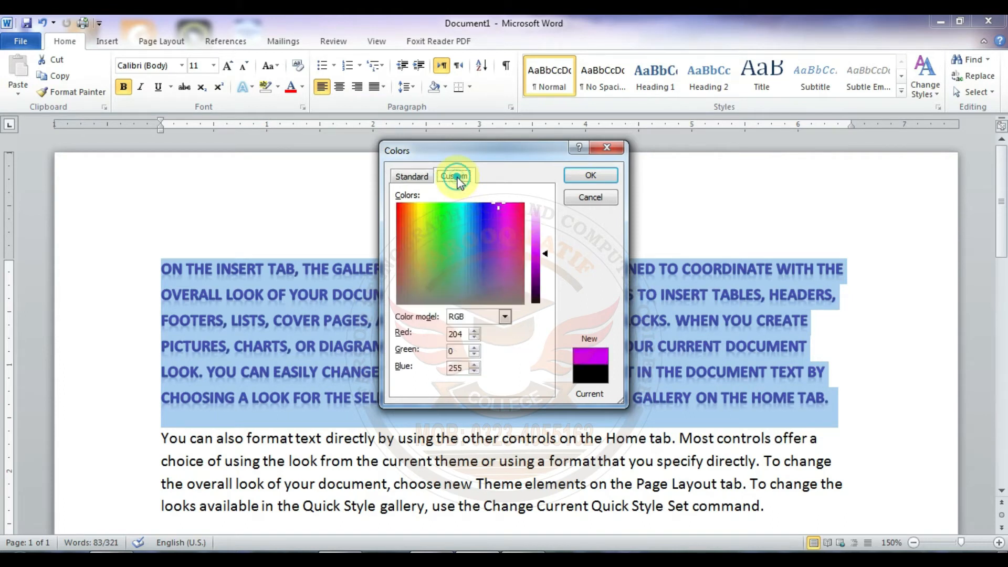
drag(497, 207, 449, 223)
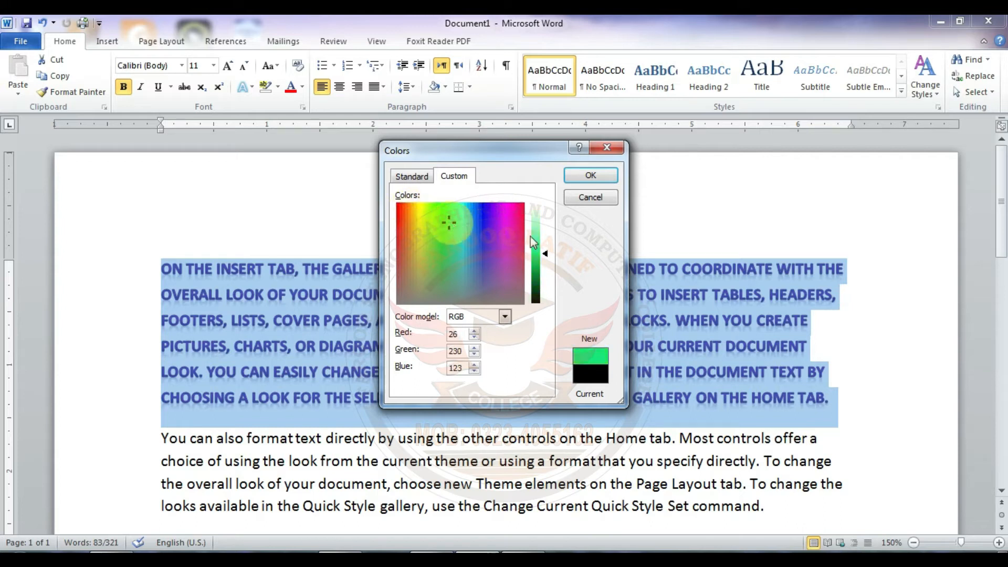
mouse_move(543, 256)
mouse_down()
mouse_move(541, 231)
mouse_move(544, 254)
mouse_up()
drag(449, 222, 519, 208)
drag(543, 253, 544, 217)
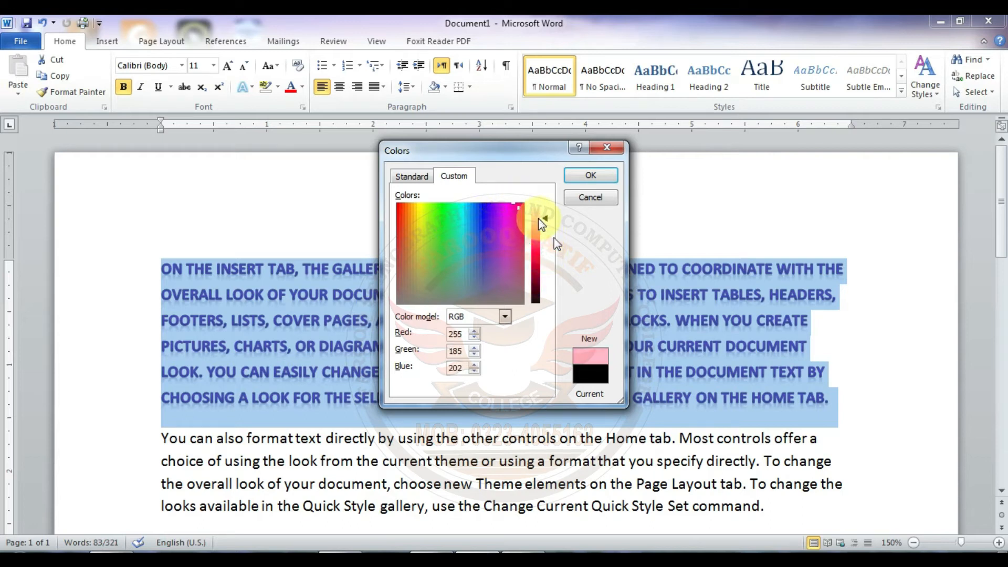
click(594, 174)
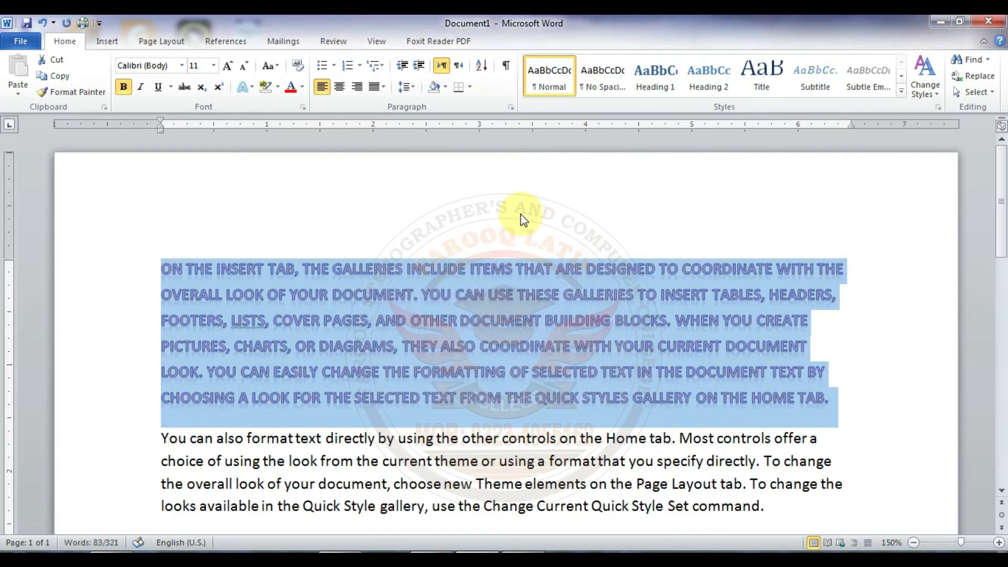
click(377, 319)
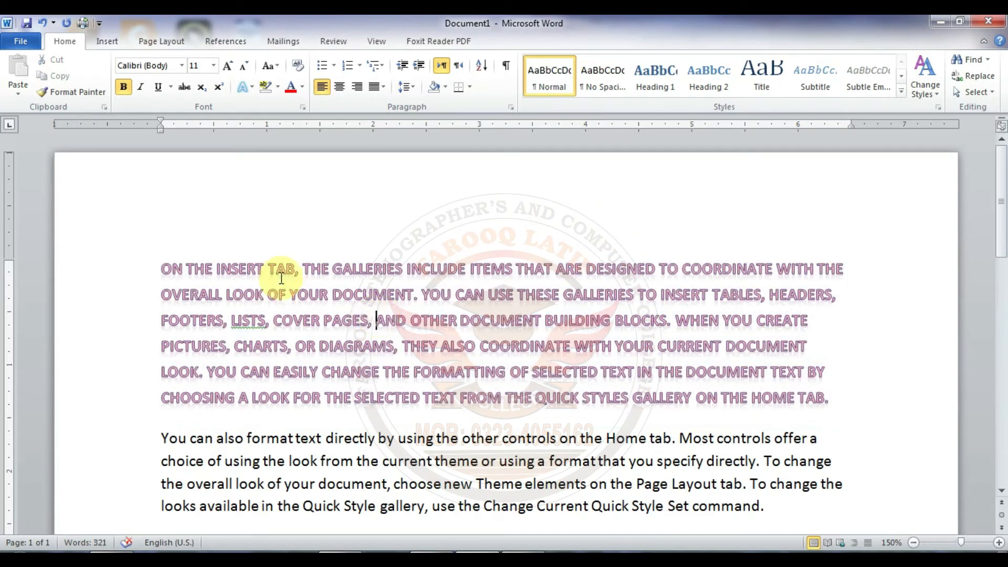
Step: Select the whole first paragraph
drag(163, 265, 851, 399)
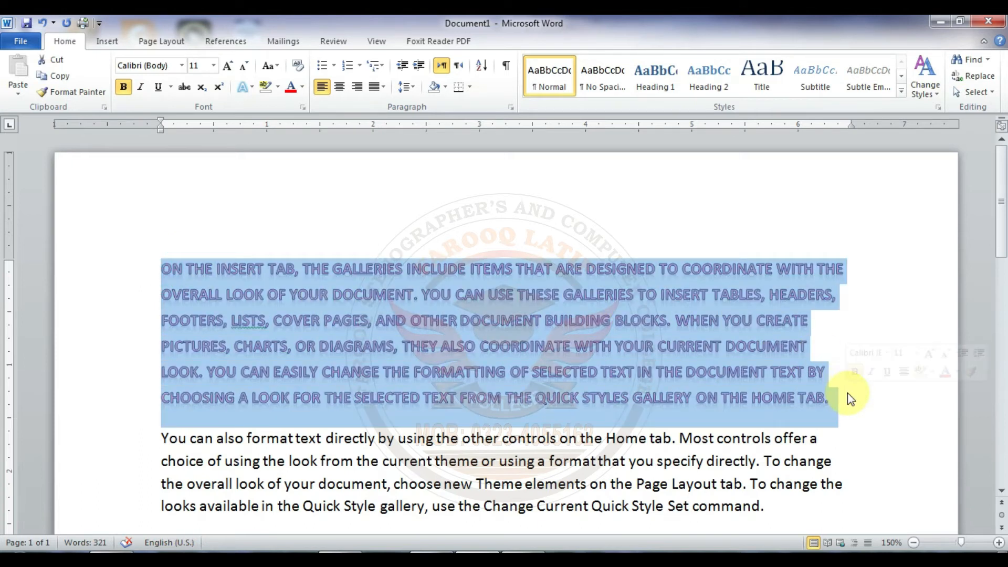
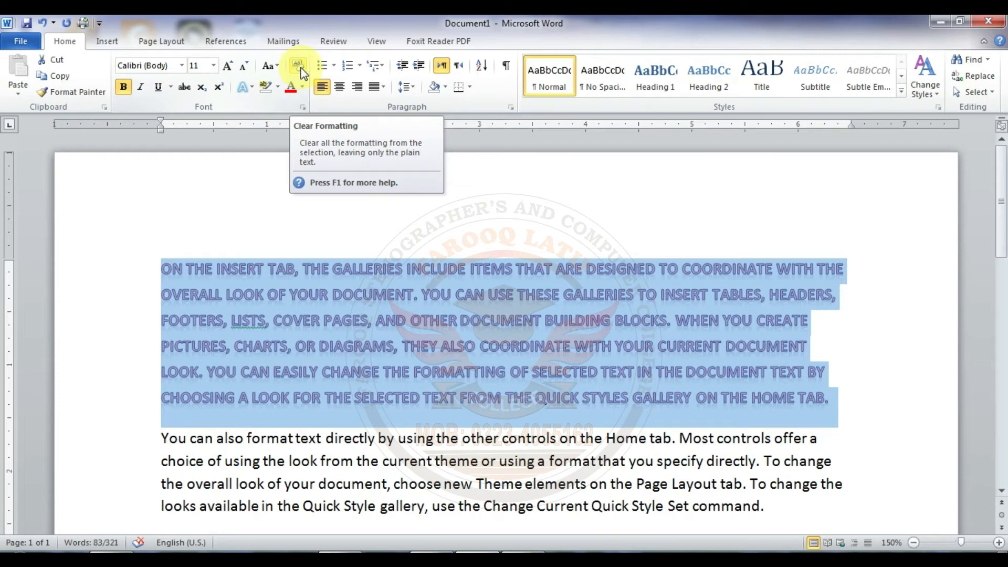
Step: Clear all formatting from the selected first paragraph and change its letter case to Sentence case
click(297, 66)
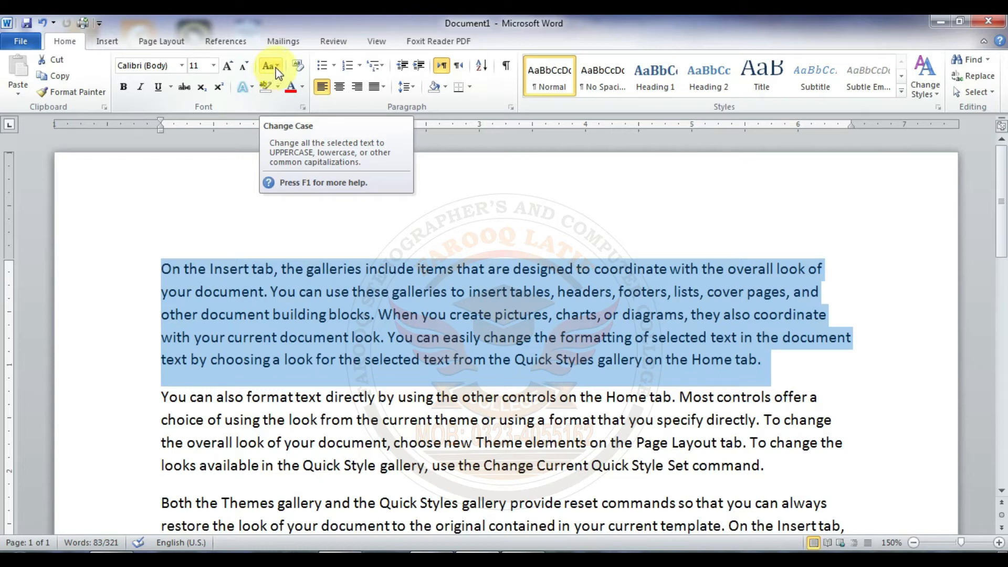
click(275, 67)
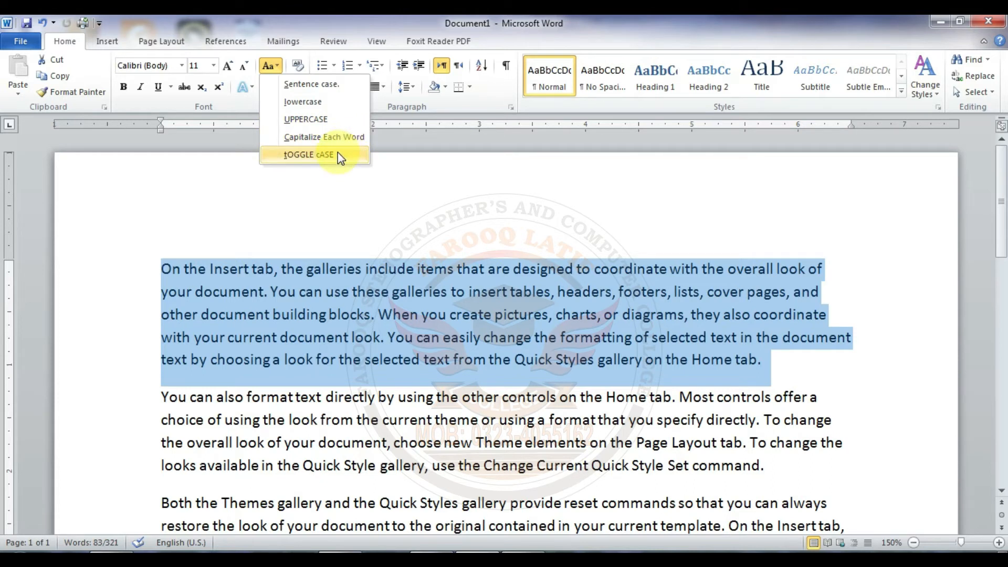
click(327, 85)
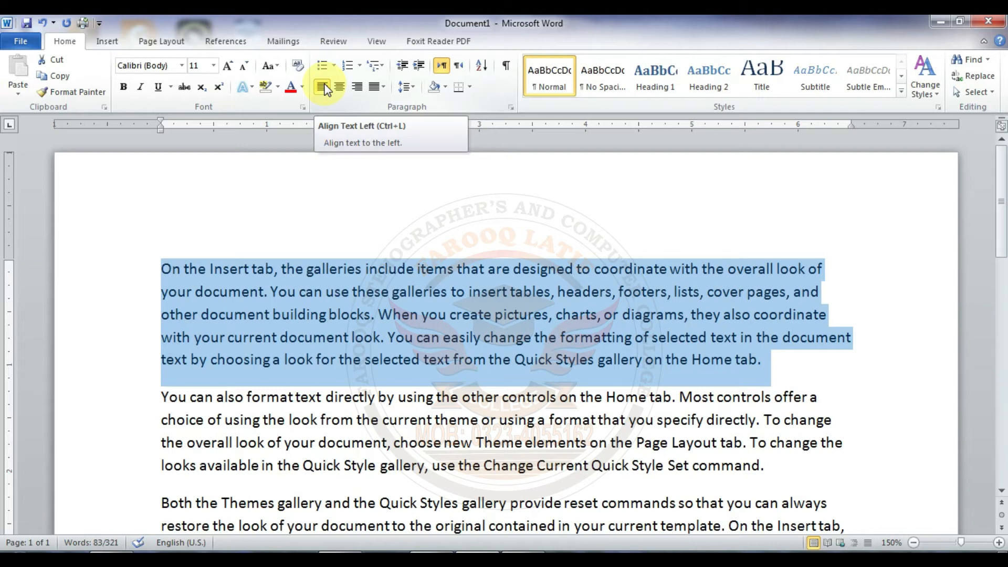
Step: Change the first paragraph's letter case to lowercase and then to UPPERCASE
click(271, 67)
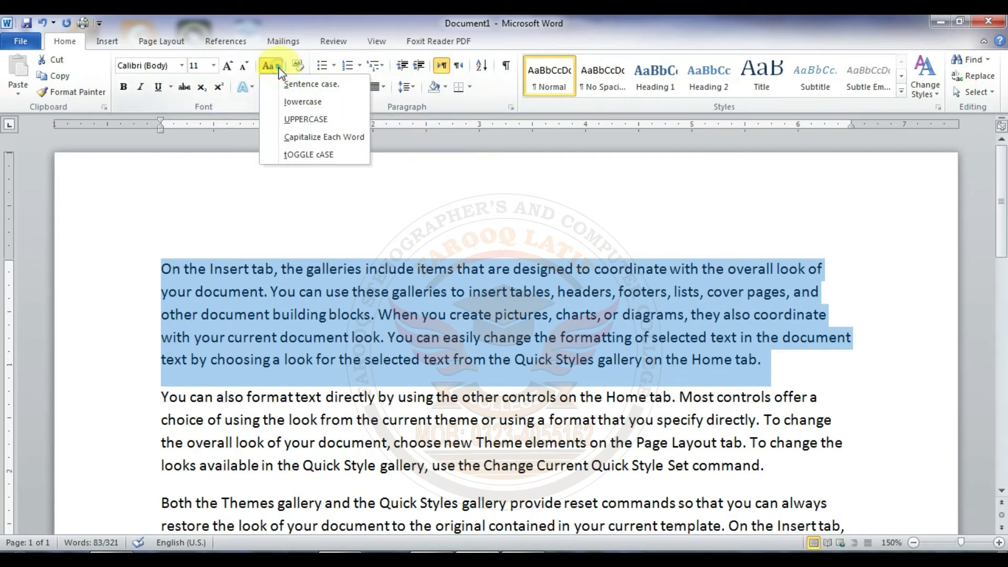
click(288, 103)
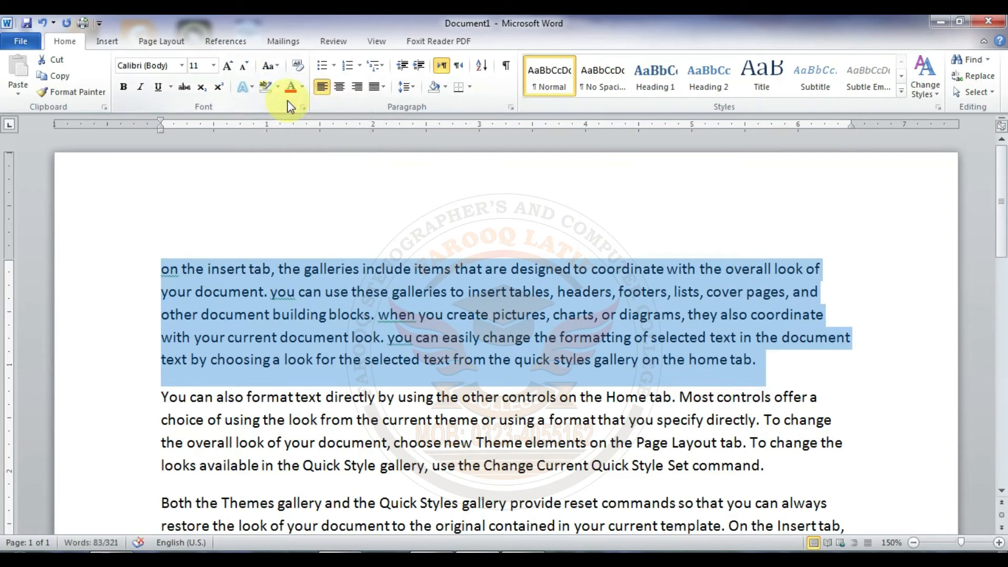
click(278, 64)
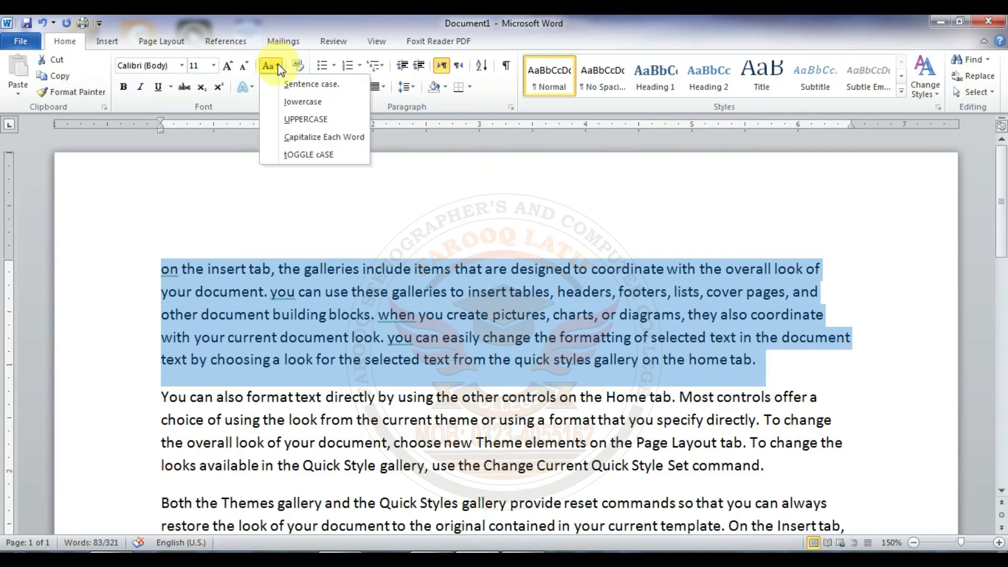
click(298, 120)
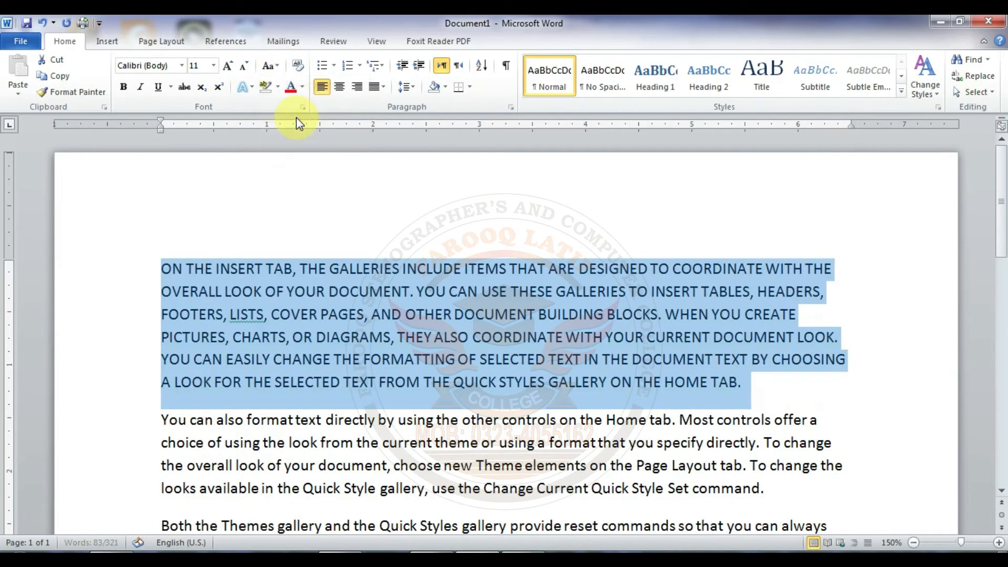
Step: Apply Capitalize Each Word to the first paragraph, followed by tOGGLE cASE
click(276, 66)
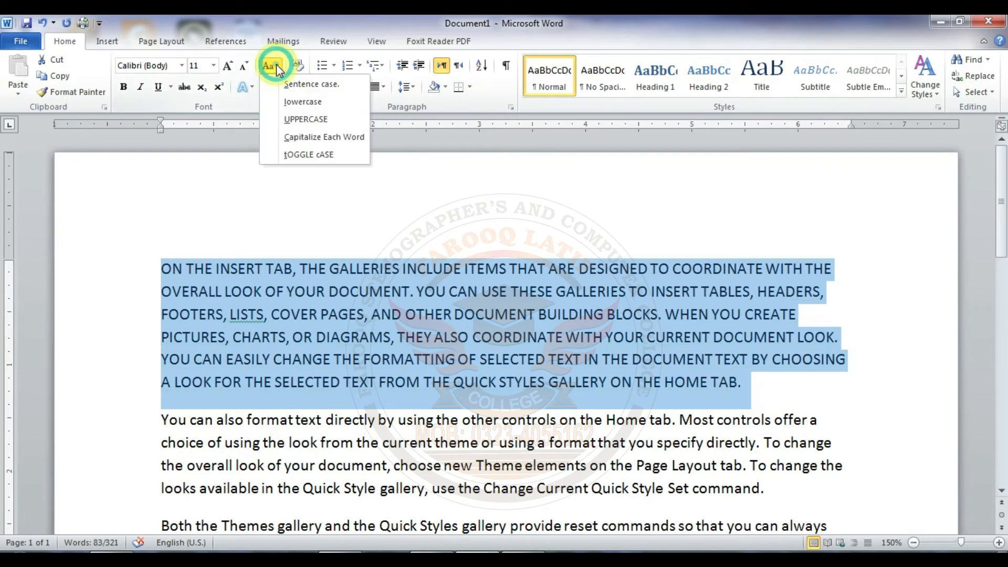
click(301, 137)
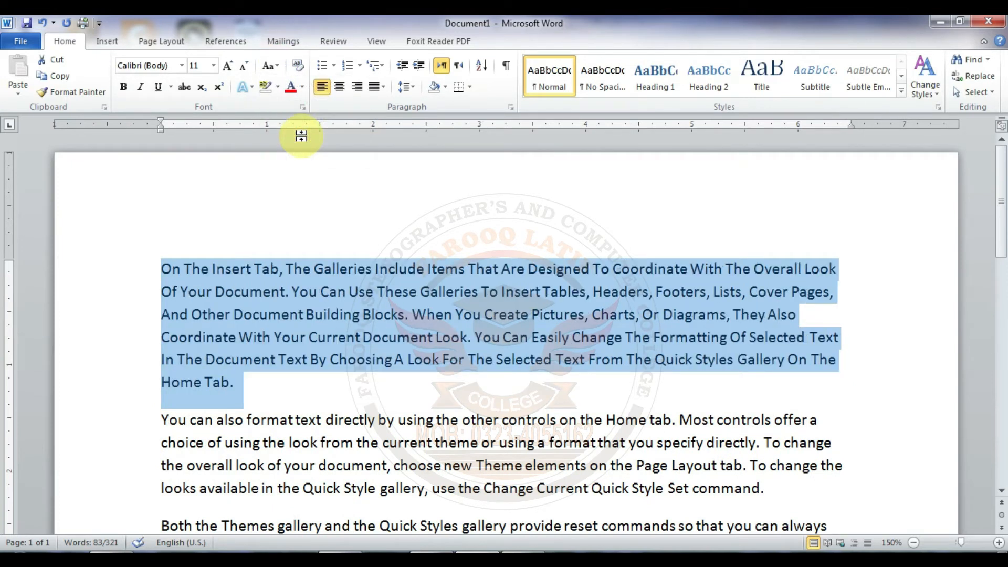
click(276, 67)
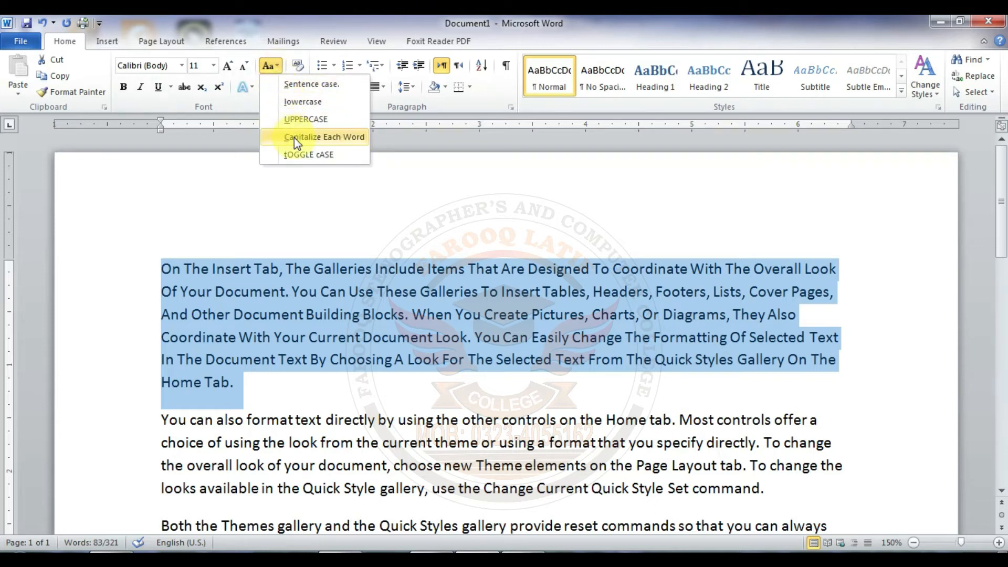
click(300, 154)
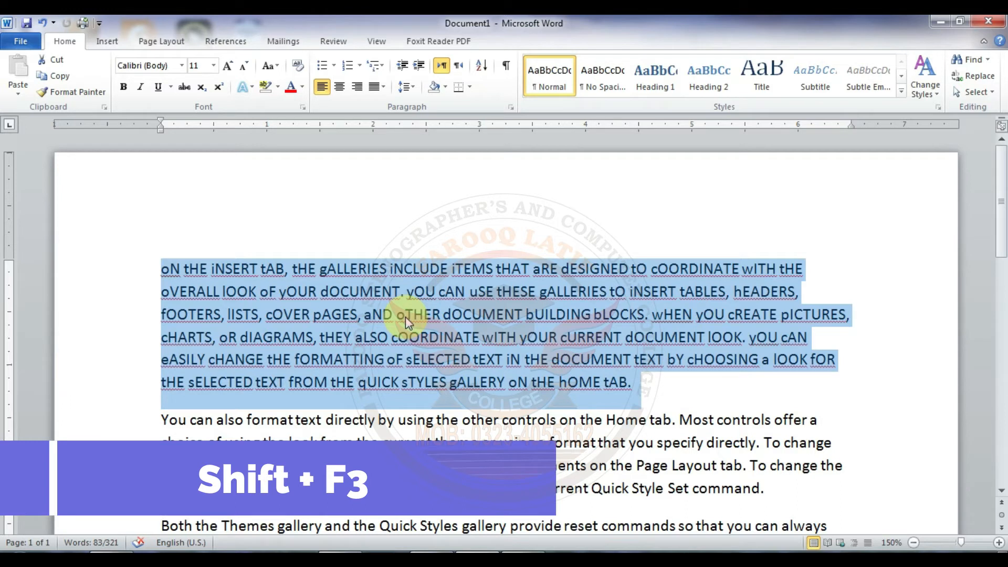
Step: Cycle the first paragraph's letter case through uppercase and lowercase, end on sentence case, and deselect the text
key(shift+F3)
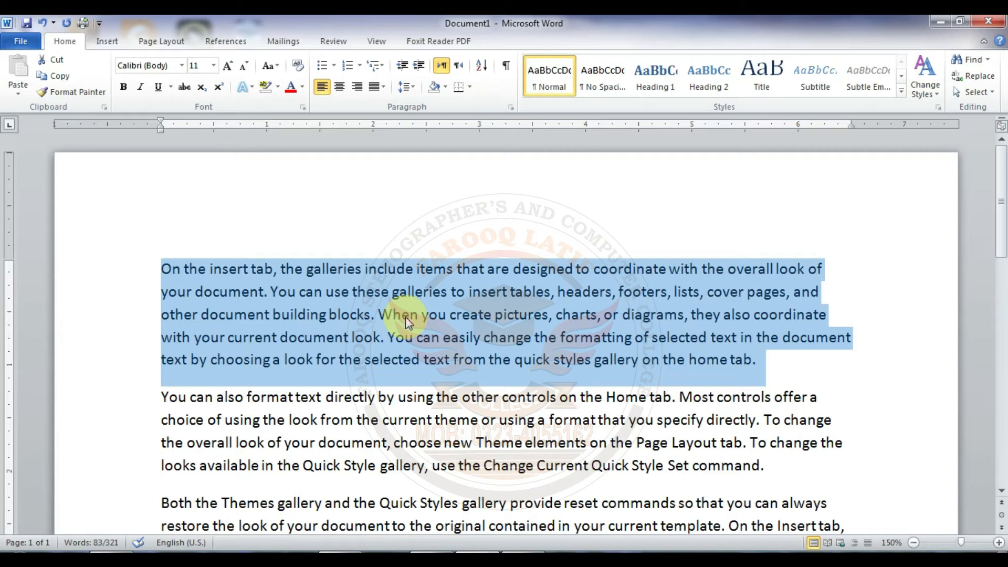
key(shift+F3)
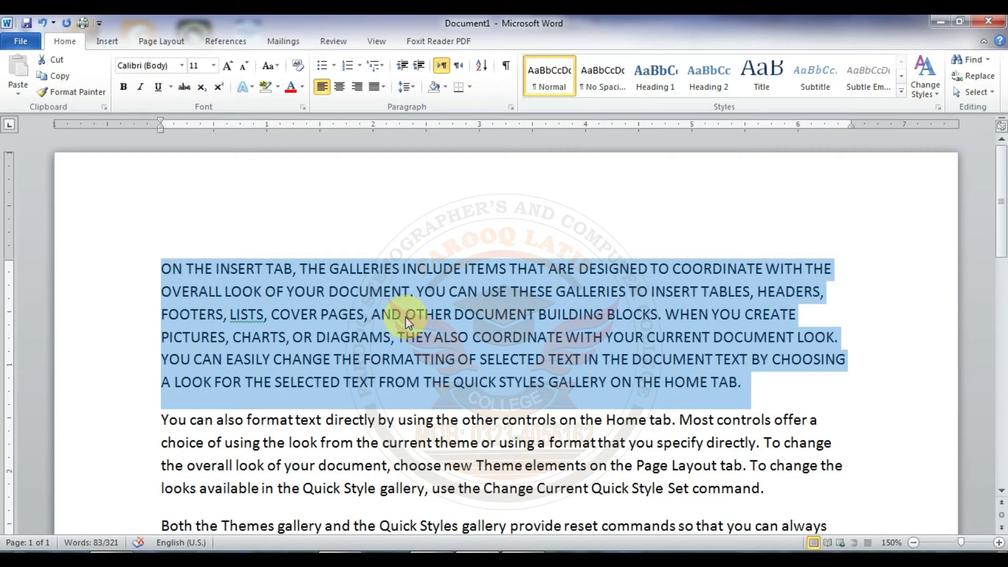
key(shift+F3)
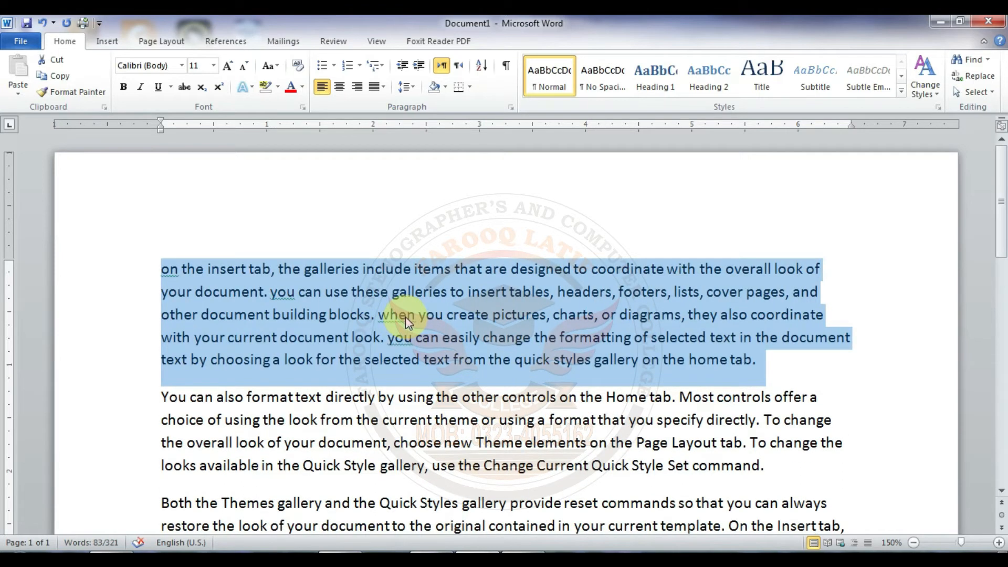
key(shift+F3)
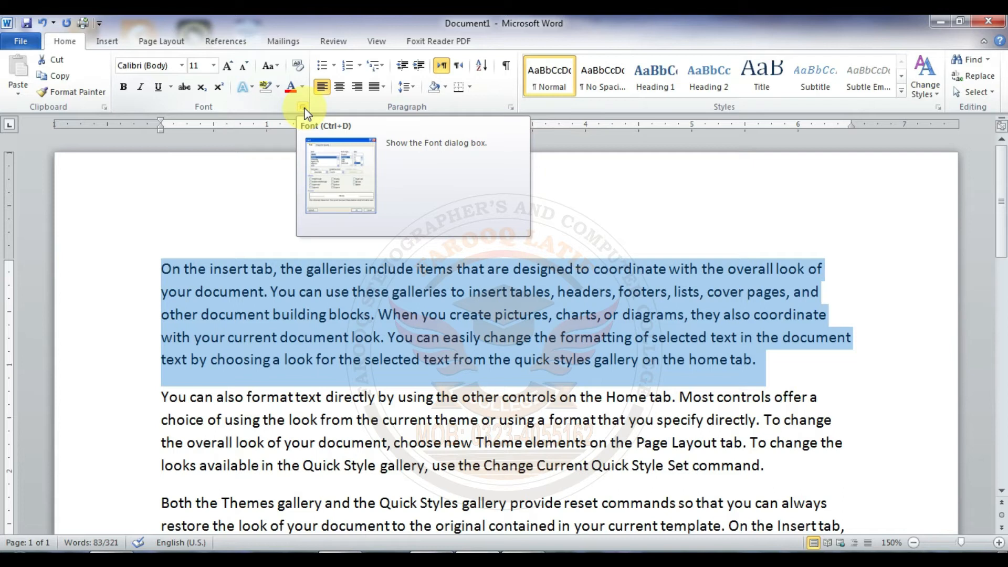
click(335, 259)
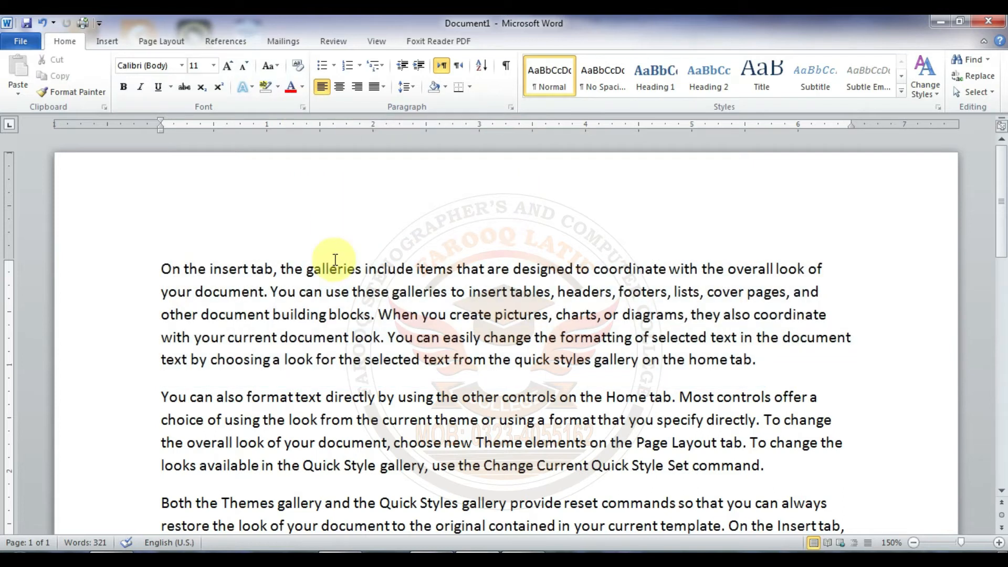
Step: Open the Font dialog, close and reopen it, and look at the font choices for Latin text
click(303, 109)
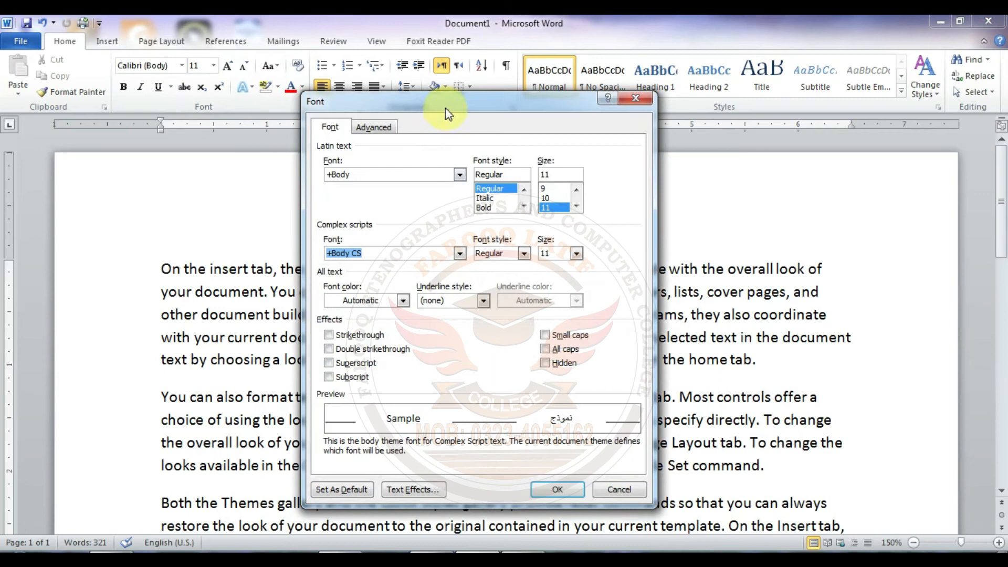
click(628, 97)
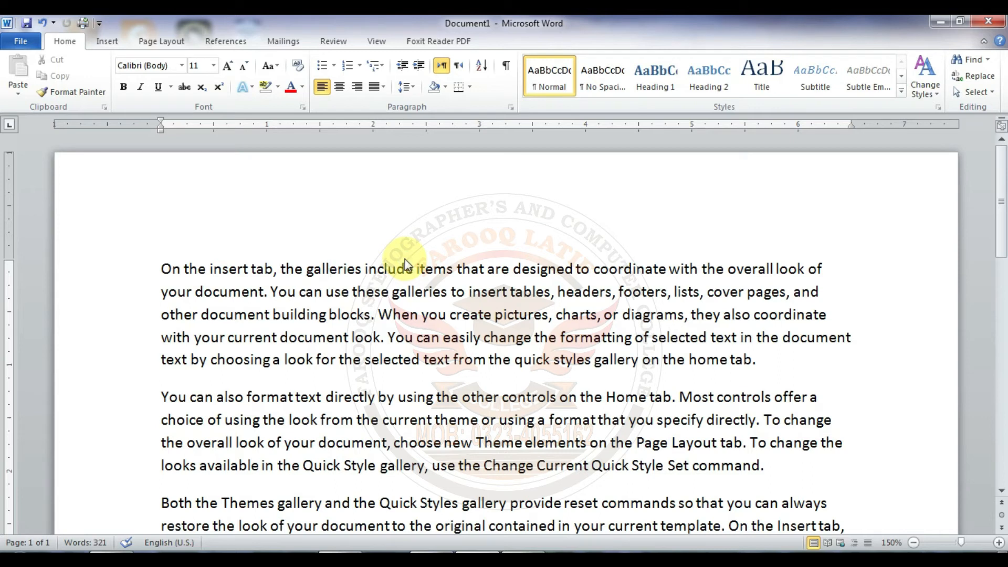
key(ctrl+d)
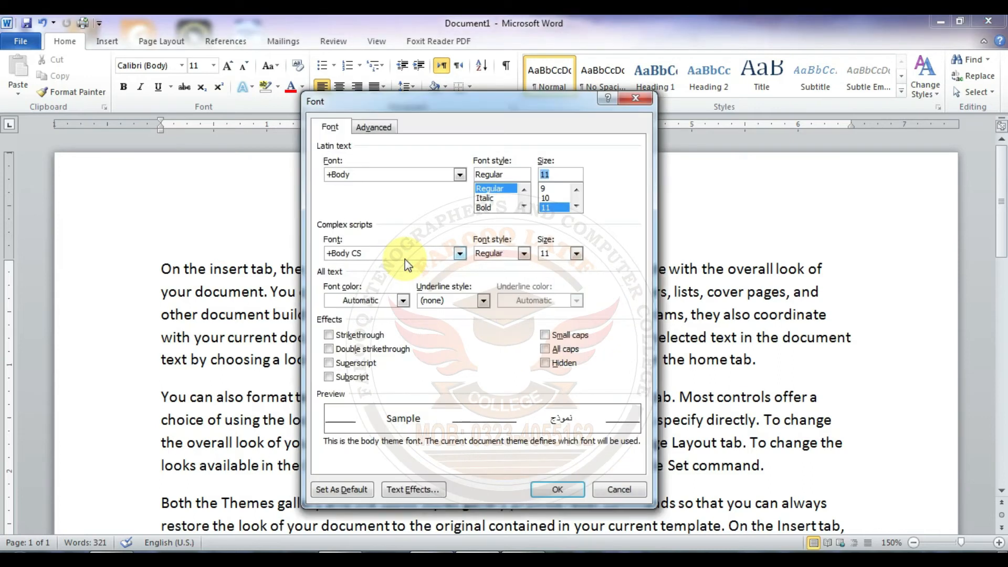
drag(470, 114, 466, 142)
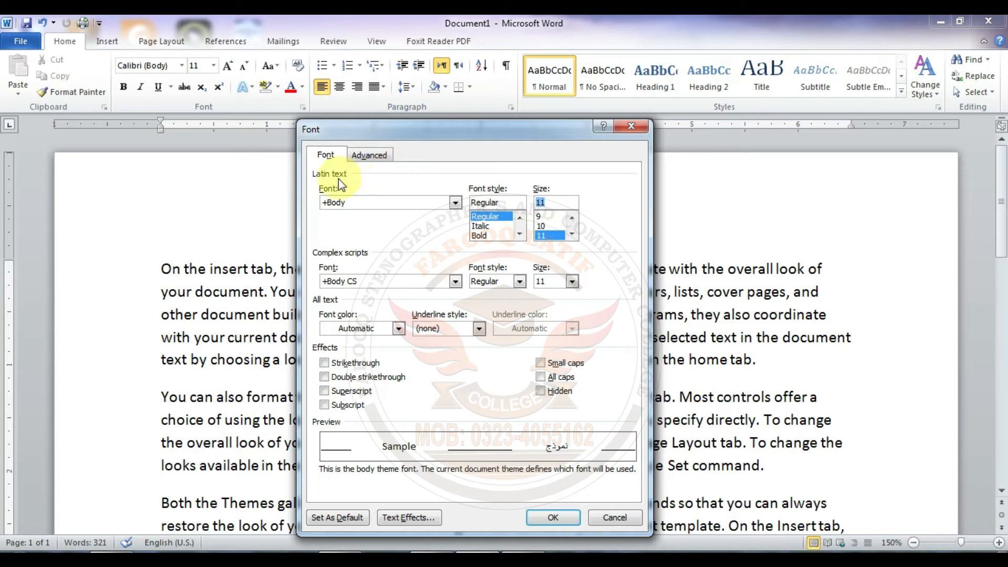
click(455, 204)
click(455, 203)
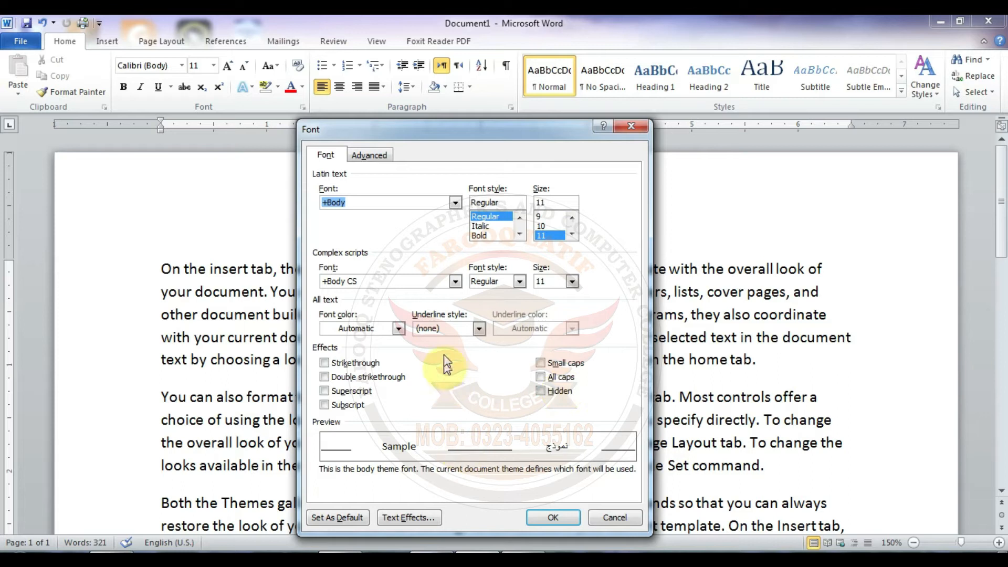
drag(500, 134, 502, 77)
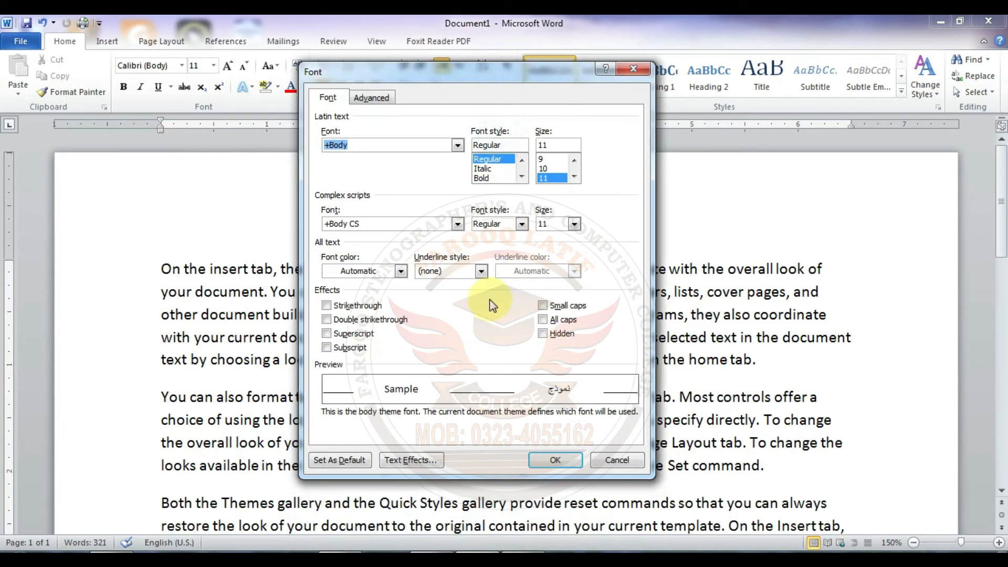
Step: Open the text effects settings from the Font dialog and examine the Text Fill color and transparency options
click(410, 461)
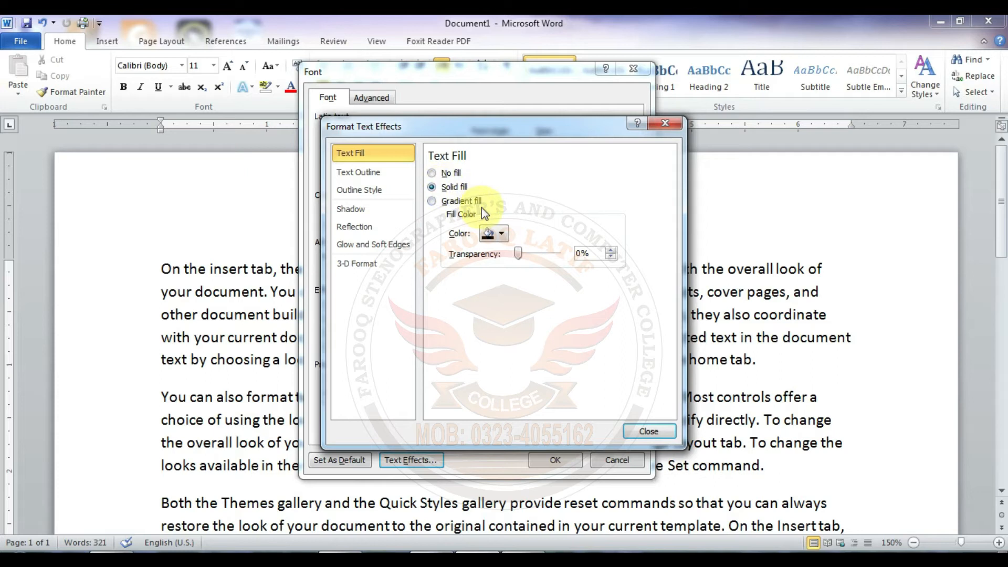
click(504, 235)
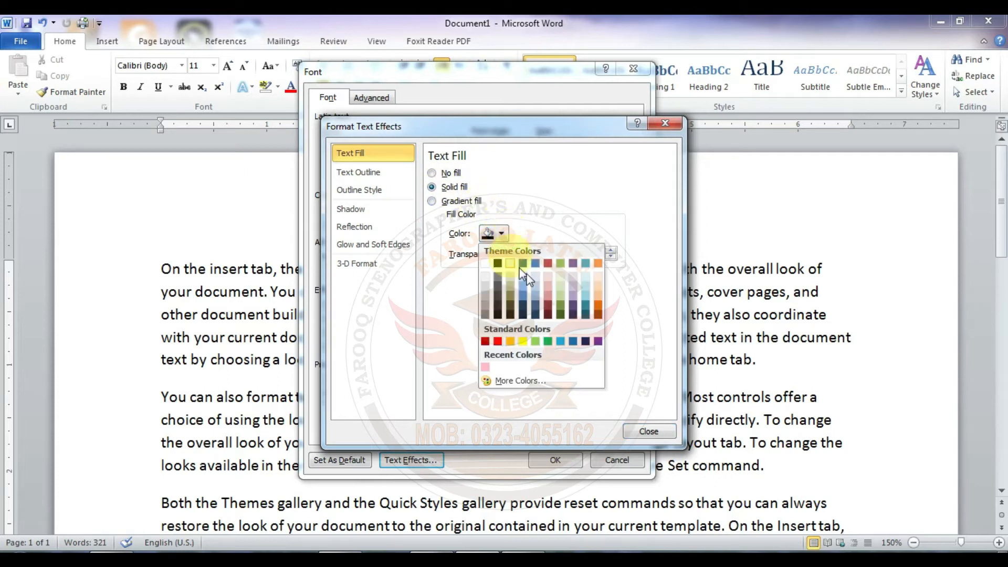
click(505, 236)
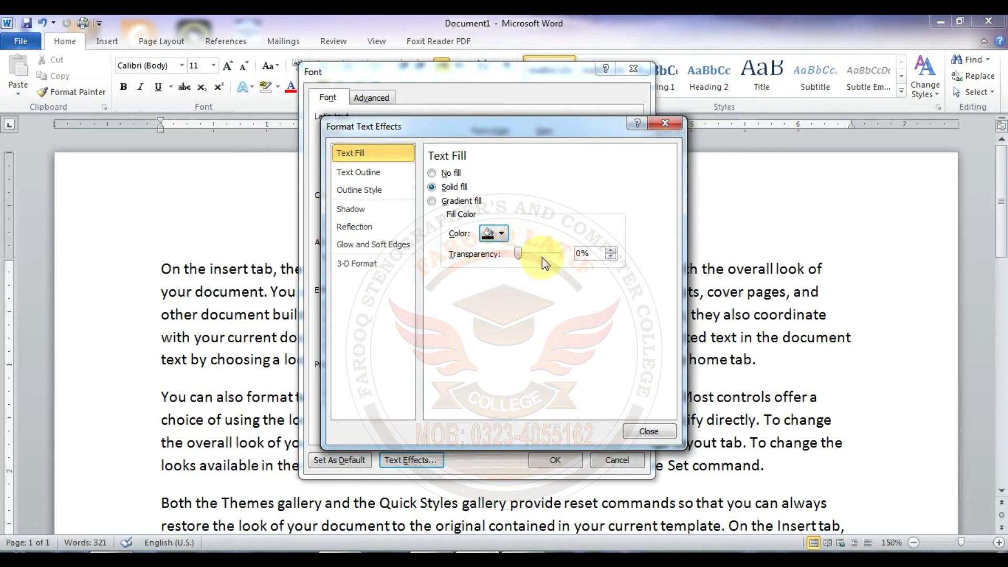
drag(518, 254, 489, 253)
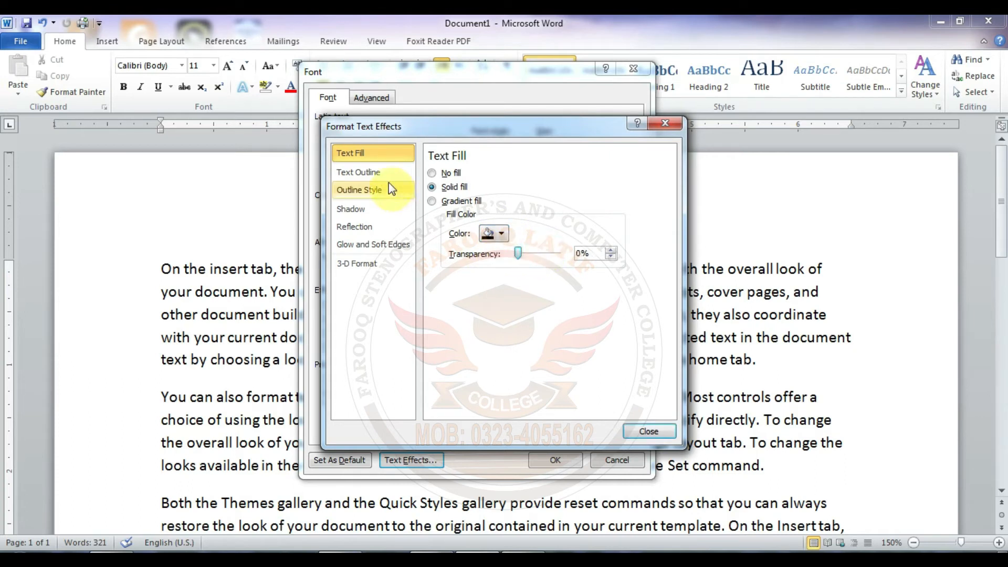
Step: Review the text effects categories from Text Outline through 3-D Format, then close both dialogs without applying changes
click(383, 175)
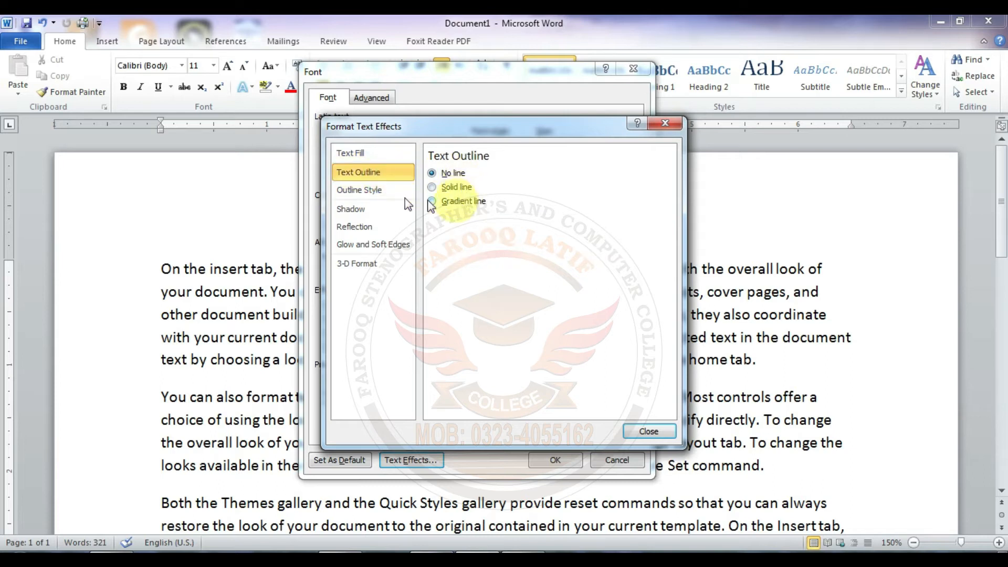
click(361, 190)
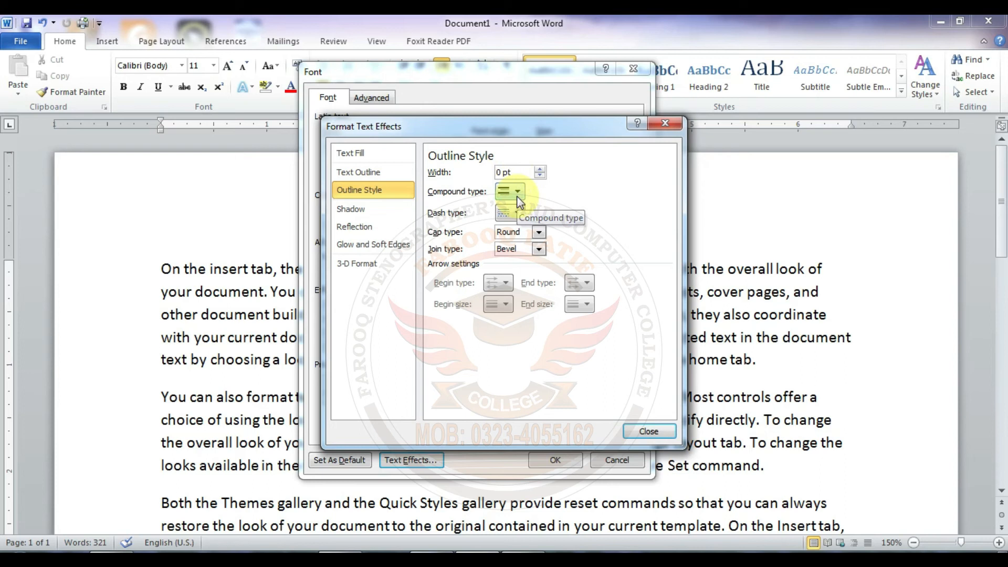
click(362, 210)
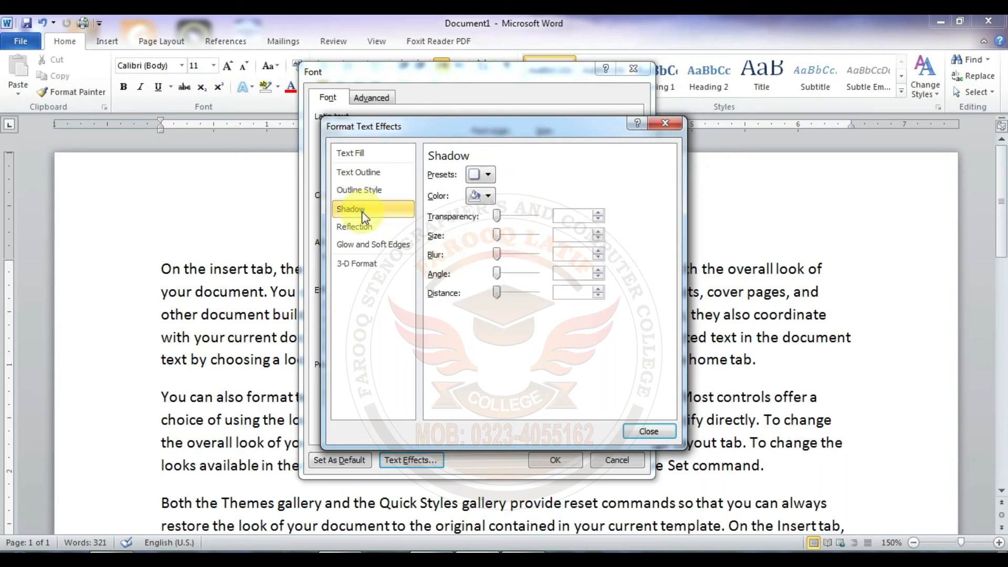
click(371, 228)
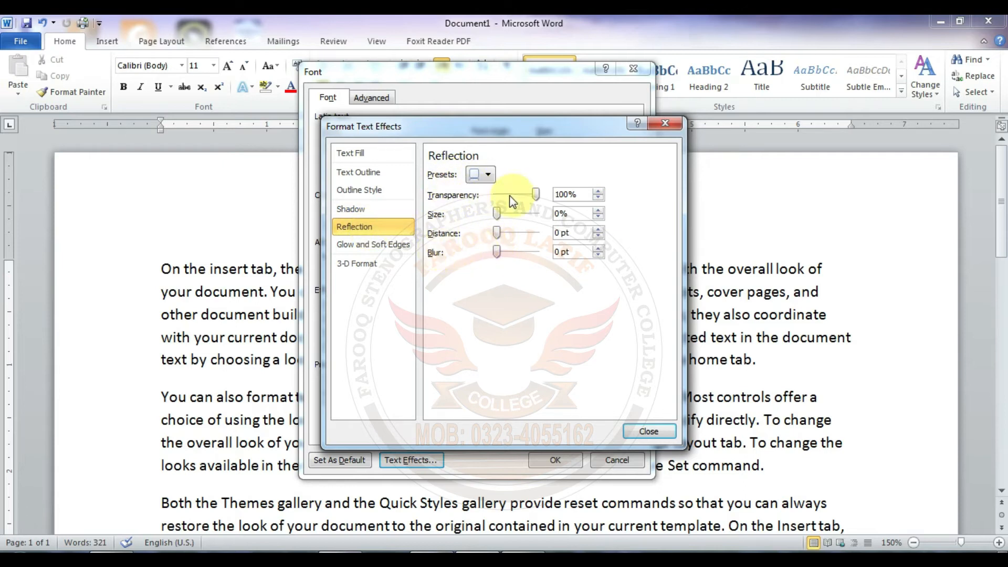
click(391, 244)
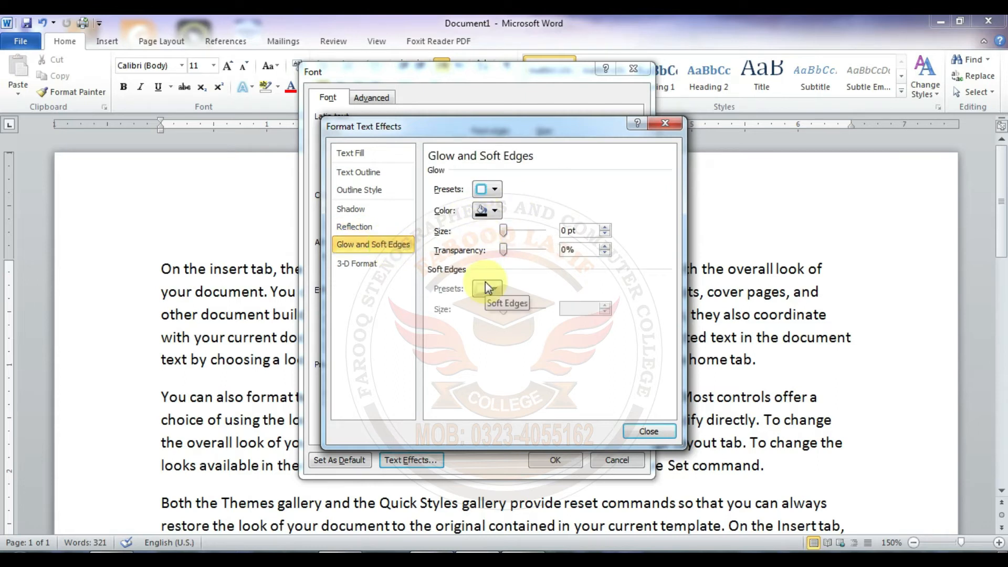
click(370, 266)
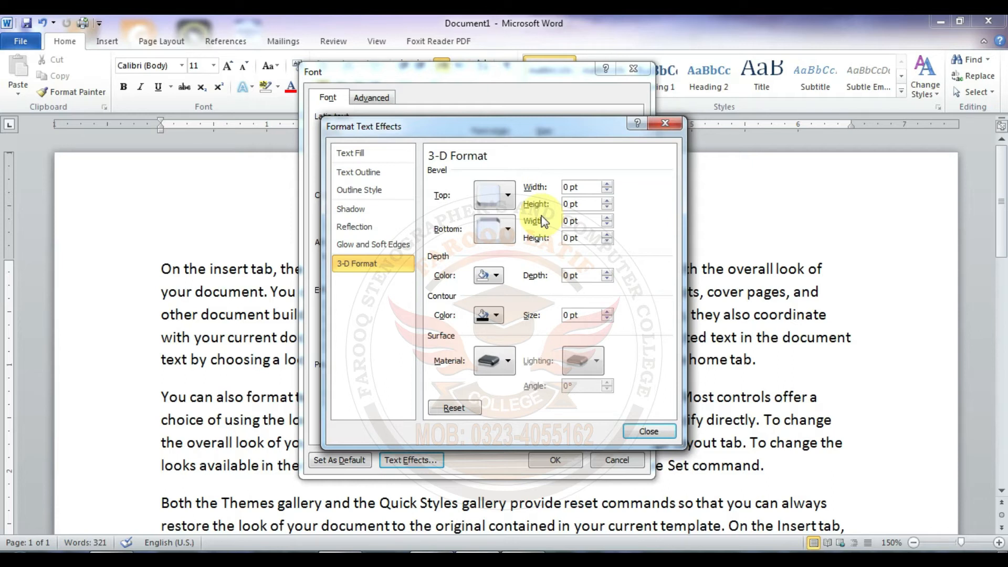
click(646, 429)
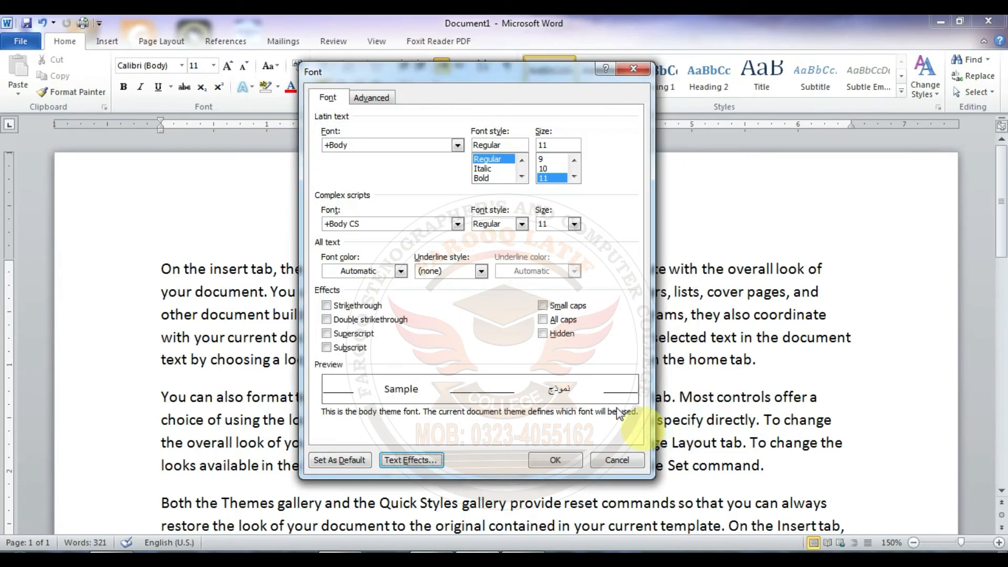
click(632, 72)
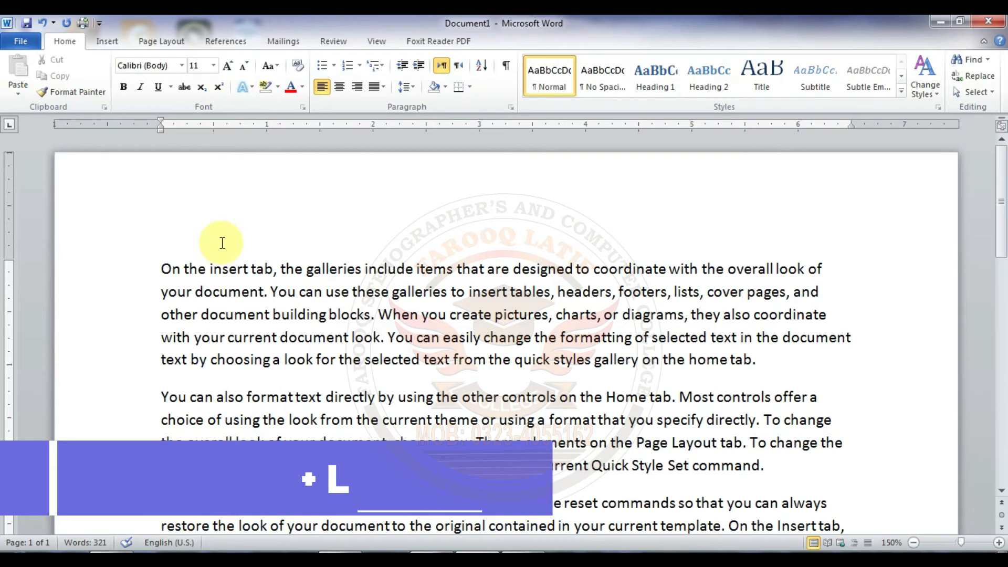
Step: Cycle the first paragraph through justified, left, centered and right alignment, end on justified, and justify the second paragraph as well
drag(162, 269, 779, 359)
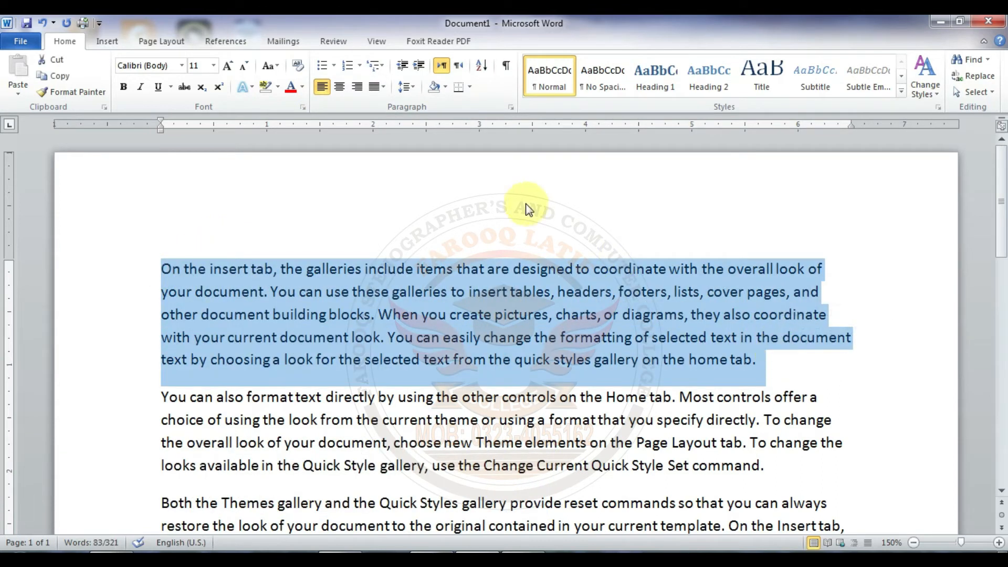
key(ctrl+j)
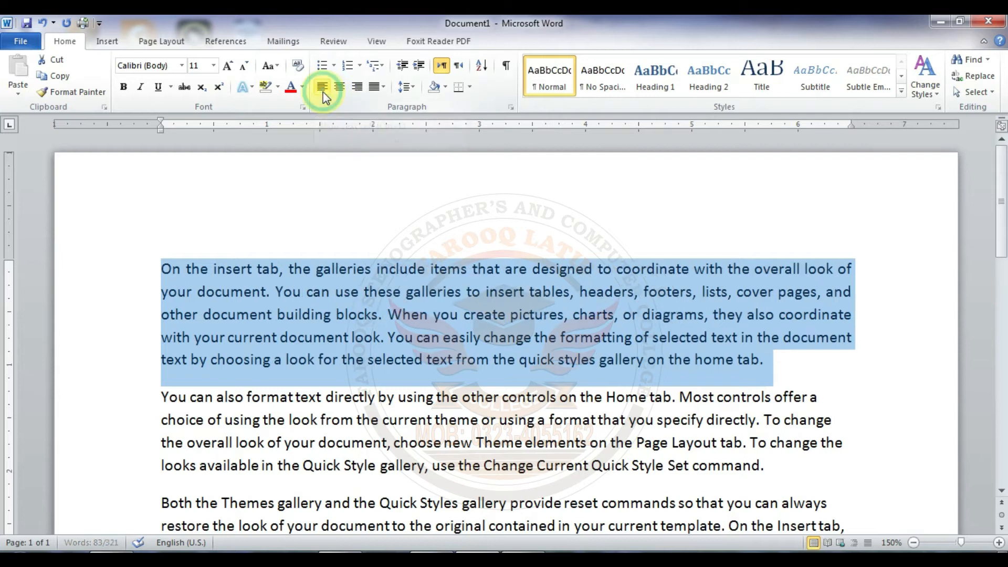
click(323, 92)
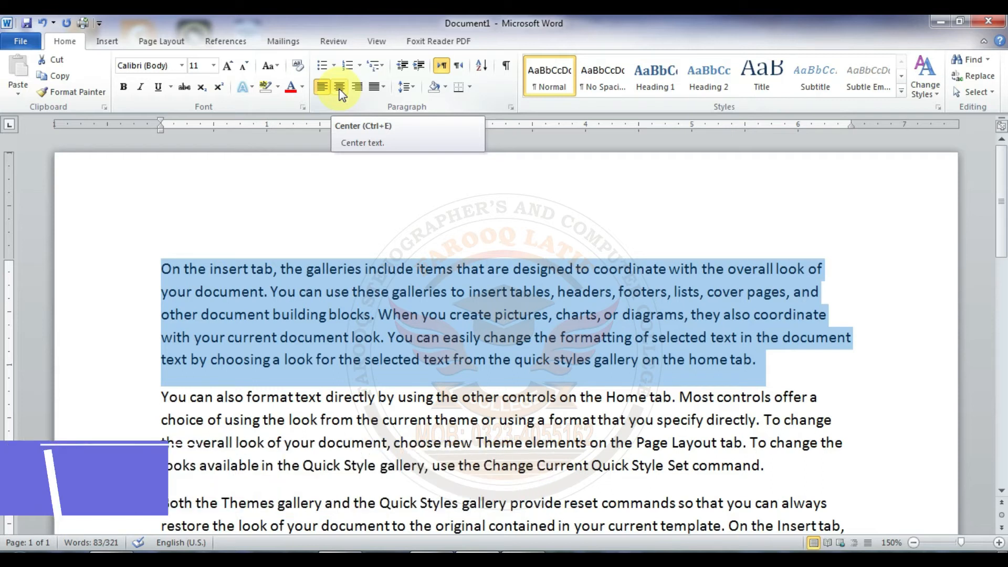
click(340, 88)
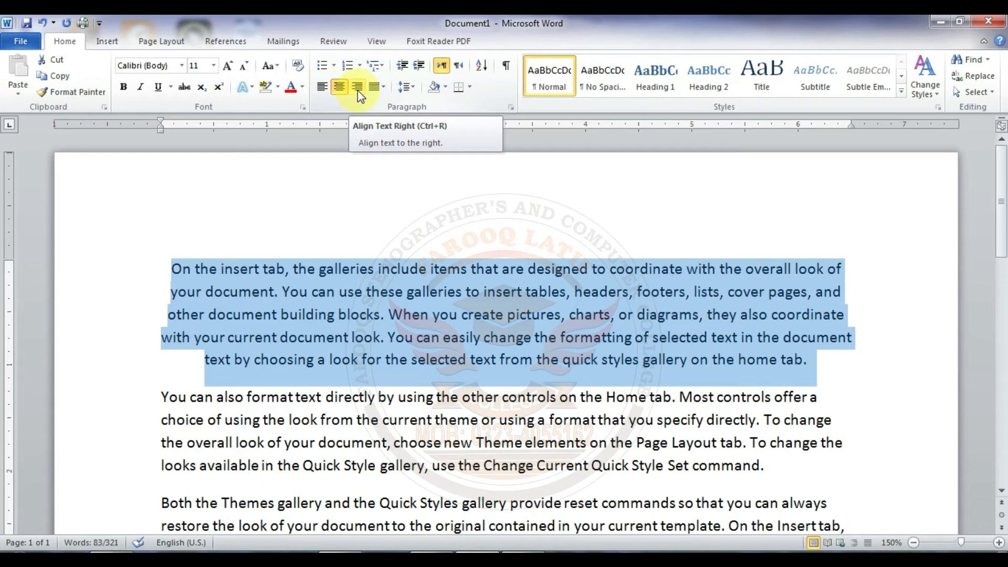
key(ctrl+r)
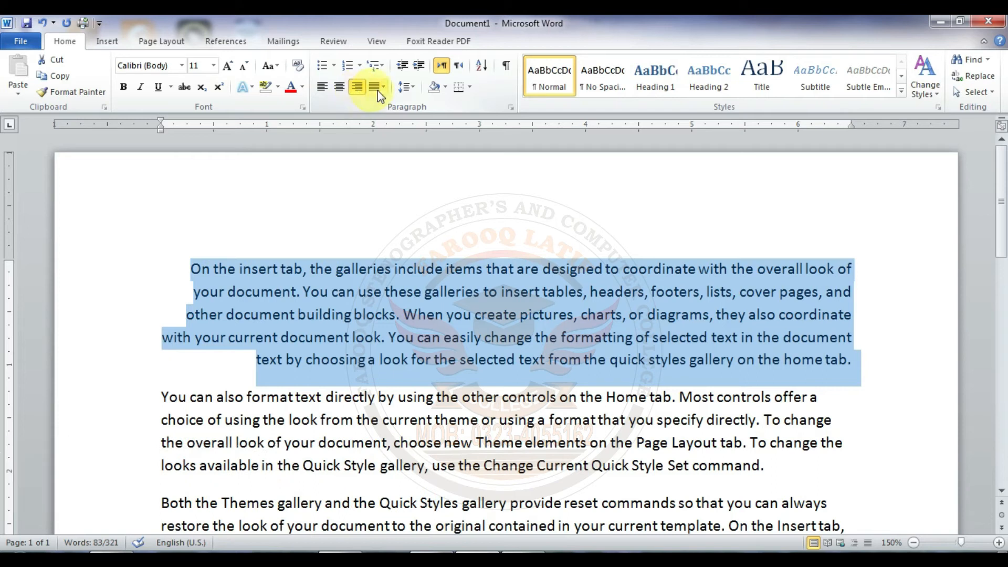
click(384, 87)
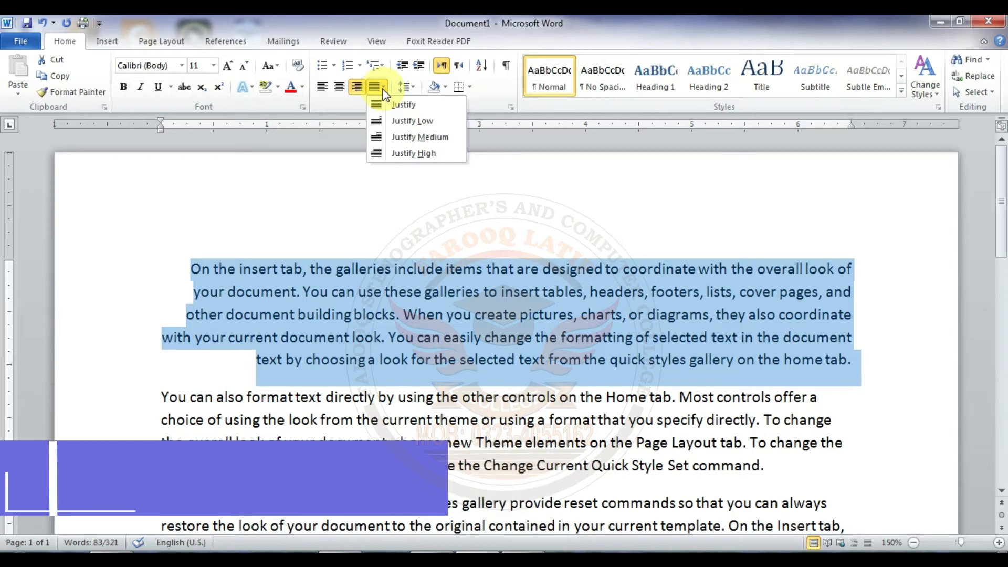
click(405, 272)
key(ctrl+j)
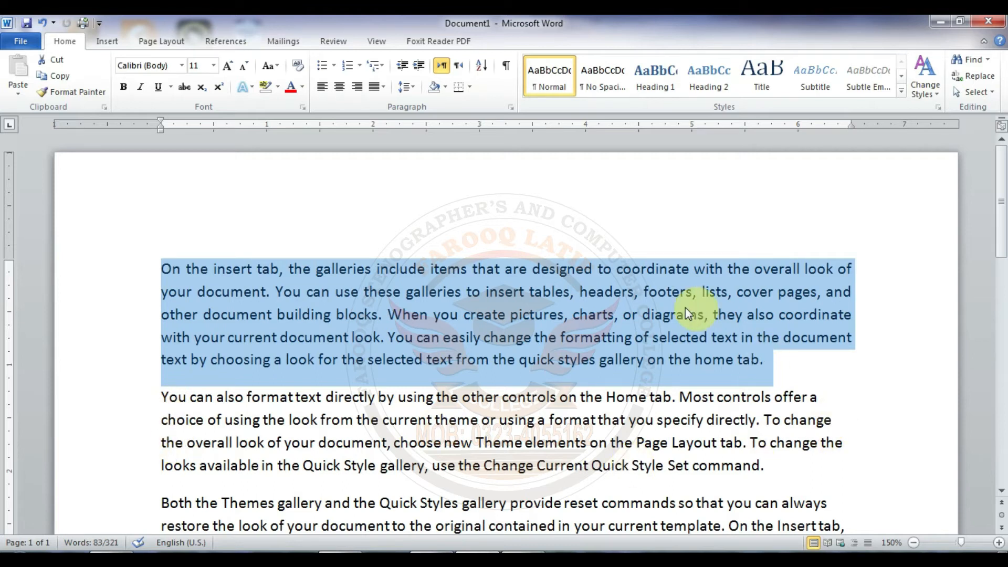
triple_click(258, 397)
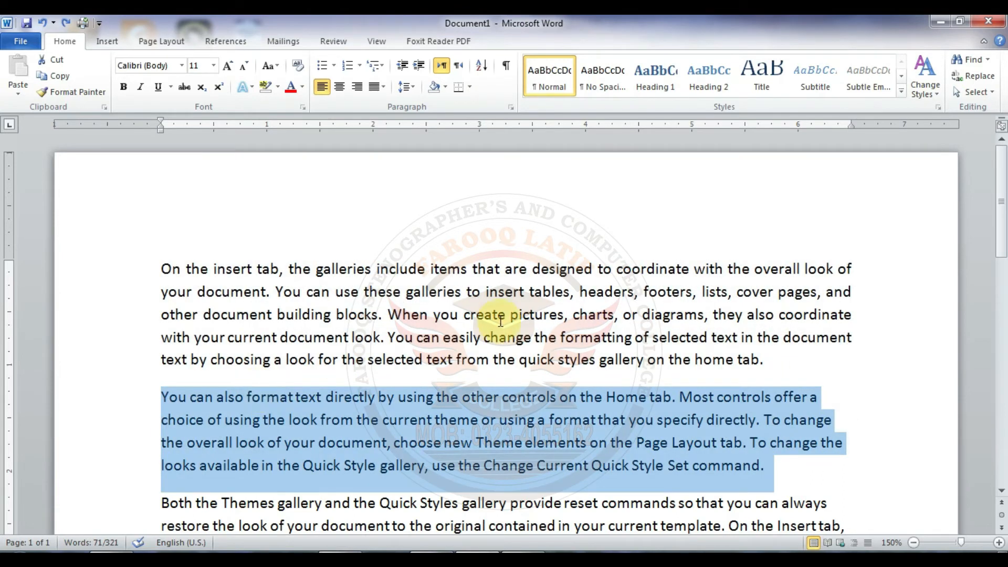
key(ctrl+j)
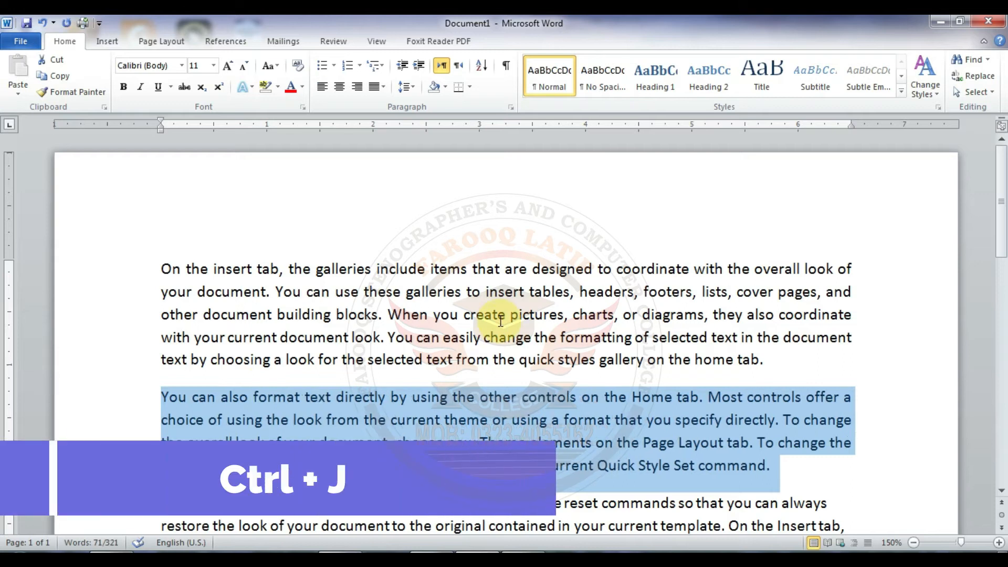
Step: Try Justify Low, Justify Medium and Justify High on the first paragraph, return it to plain Justify, and deselect the text
drag(160, 269, 800, 360)
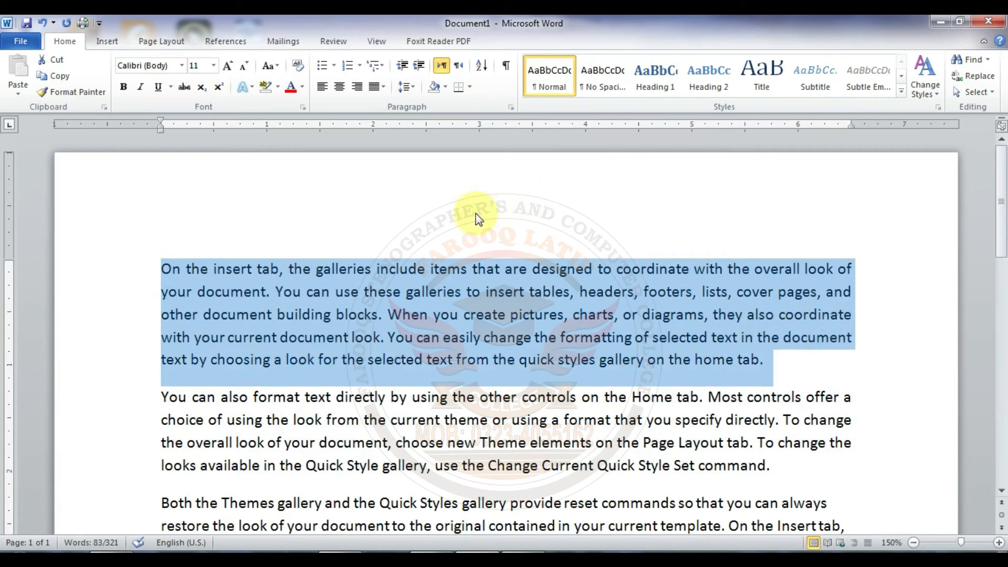
click(406, 88)
click(373, 88)
click(379, 88)
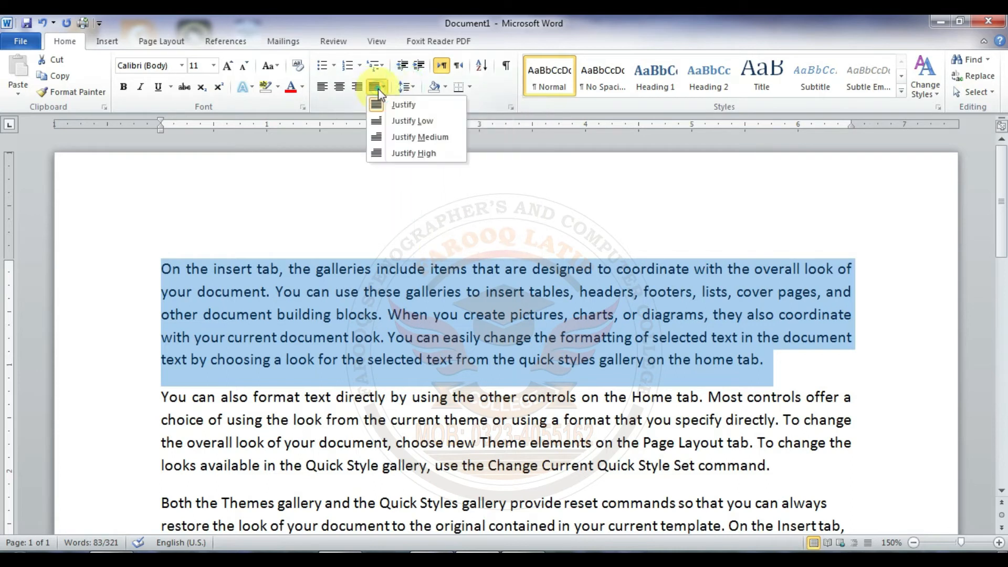
click(388, 124)
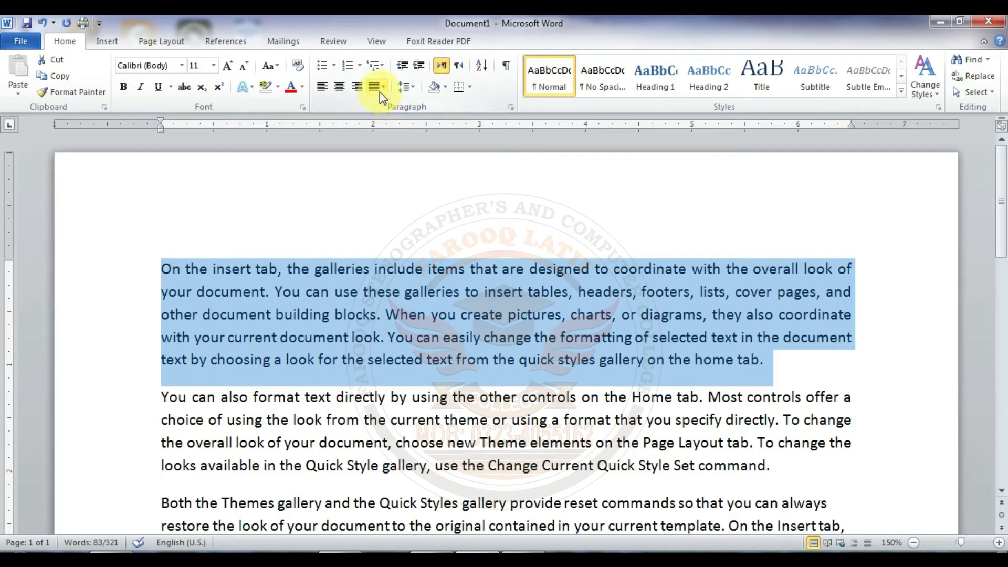
click(380, 92)
click(391, 135)
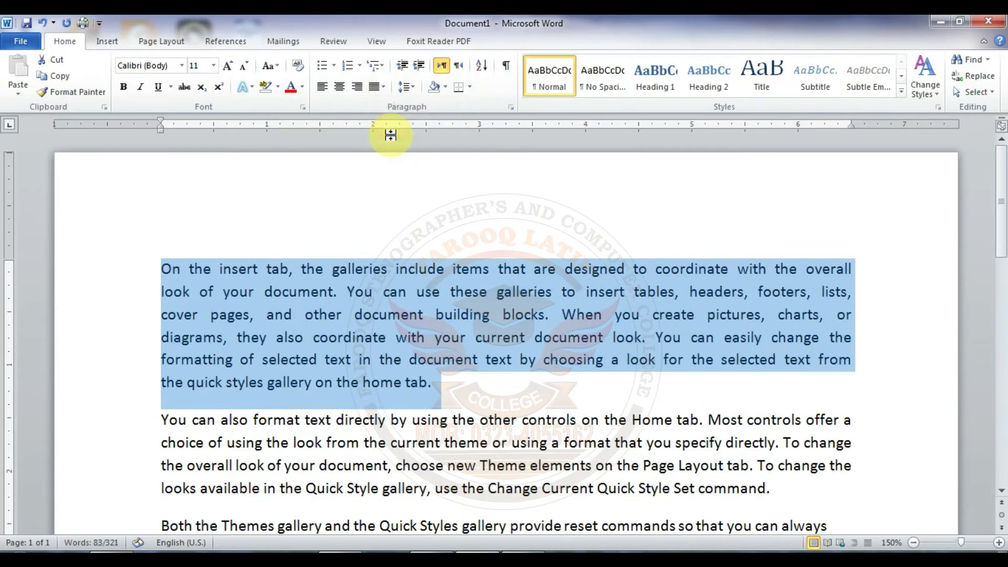
click(382, 90)
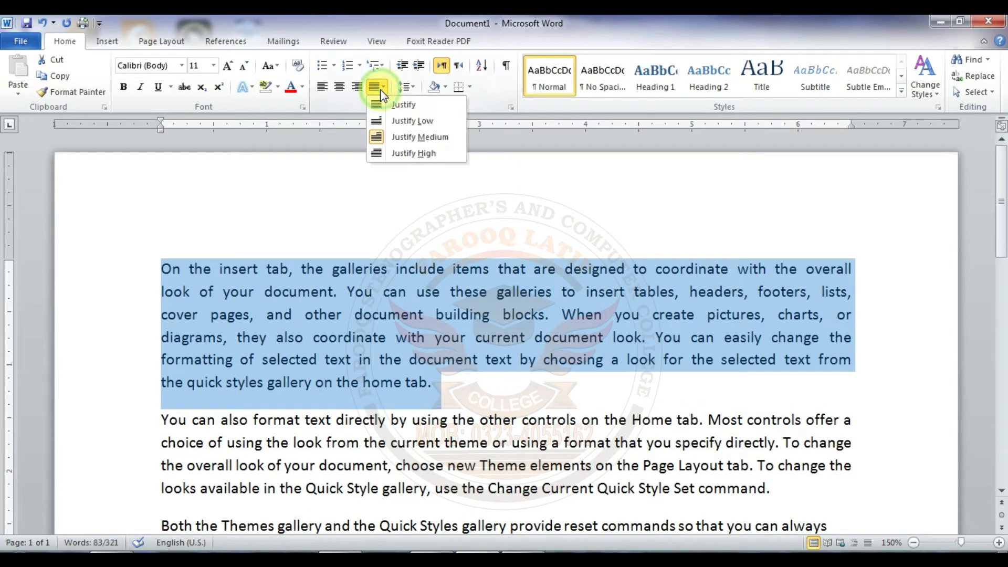
click(391, 155)
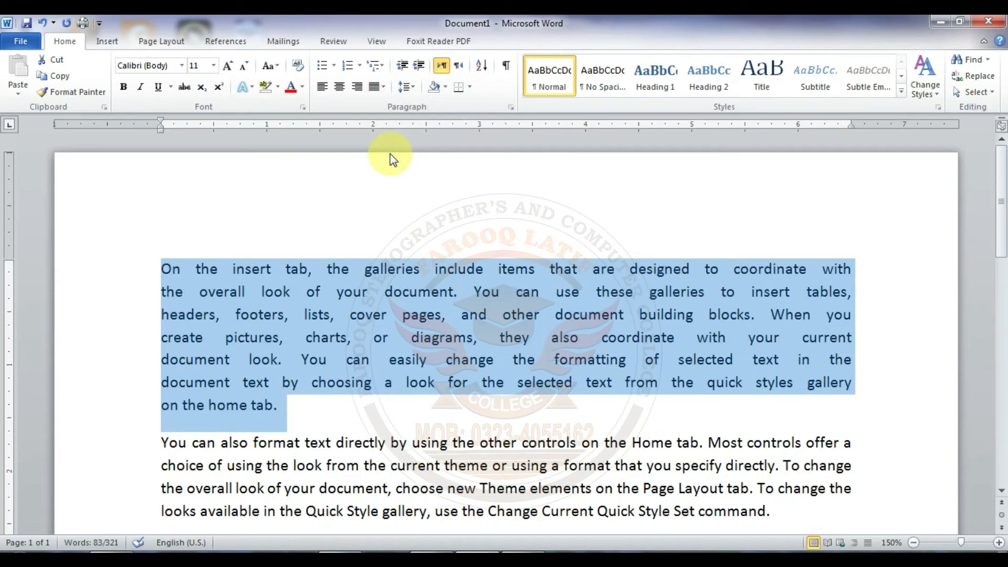
click(382, 88)
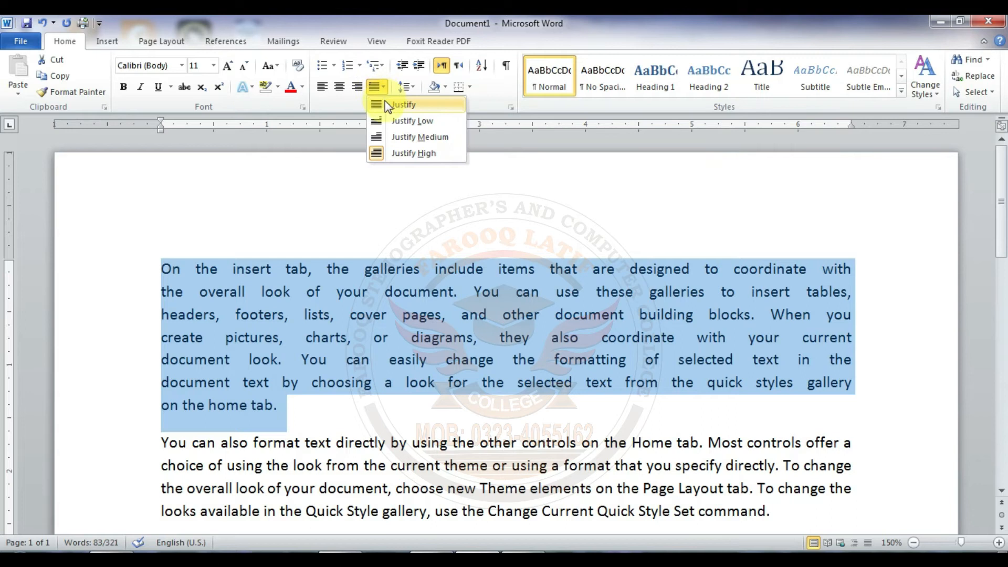
click(385, 102)
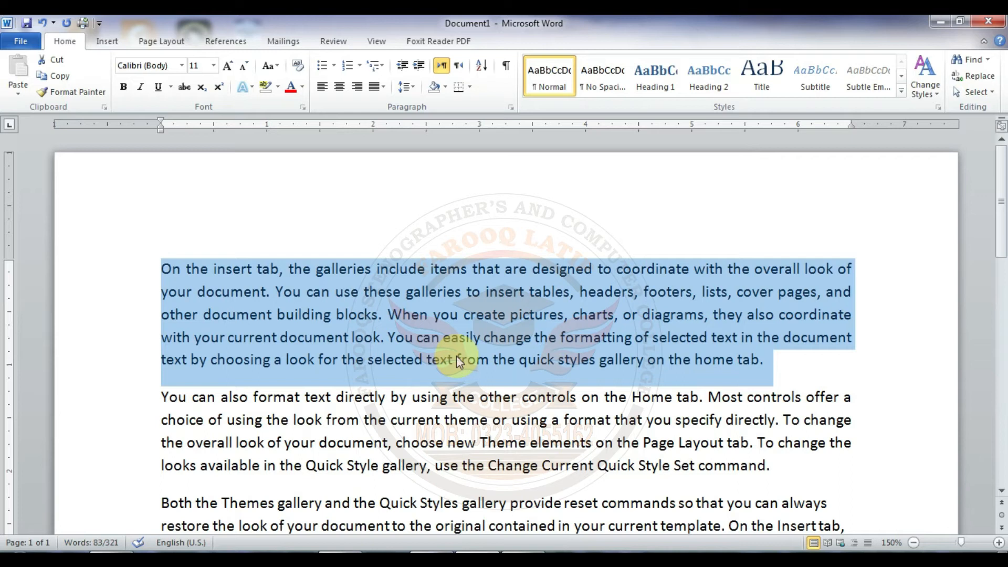
click(456, 355)
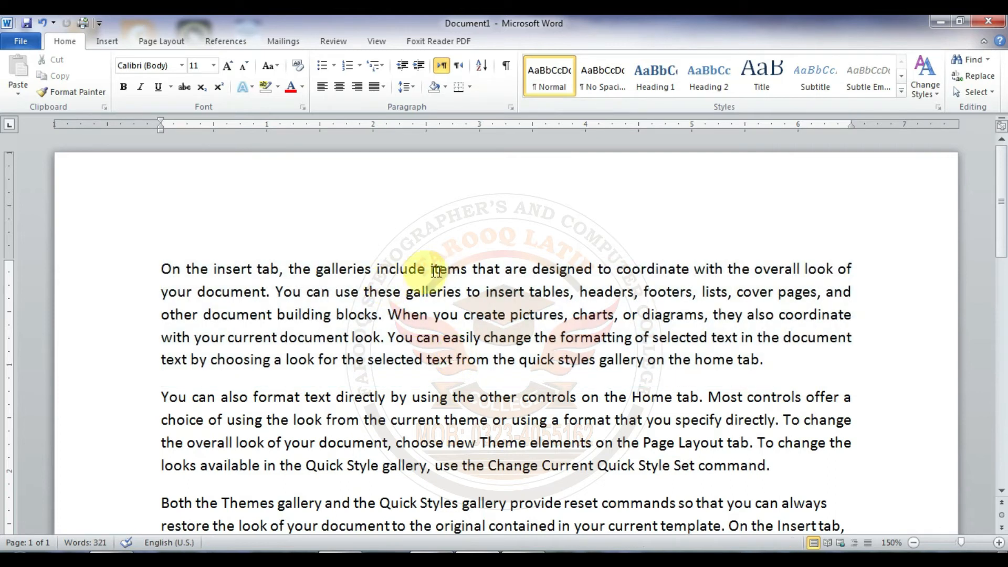
Step: Split the first paragraph into separate paragraphs after "tables,", "and other", "When you create", "they also", "document look." and "formatting of selected"
click(575, 297)
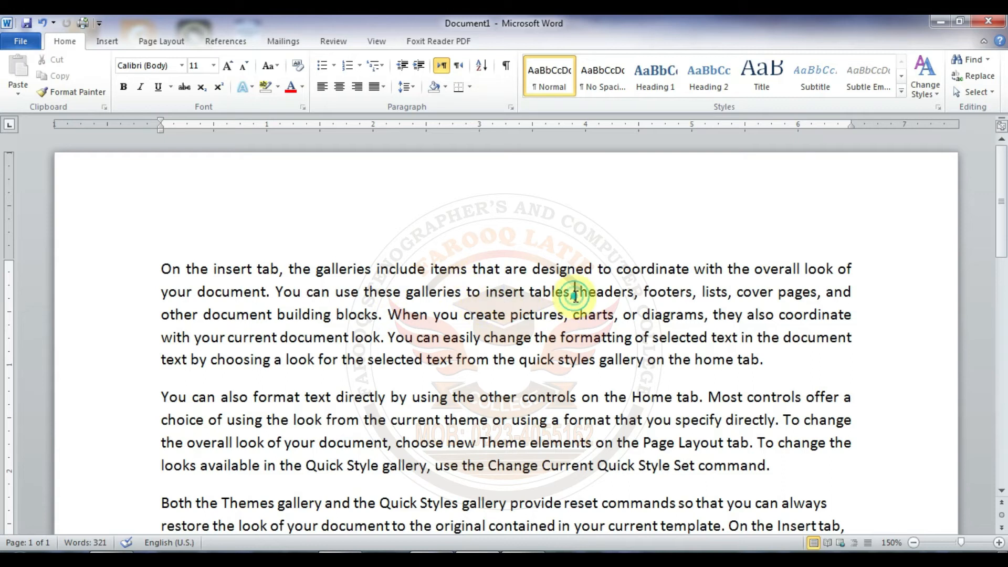
key(Return)
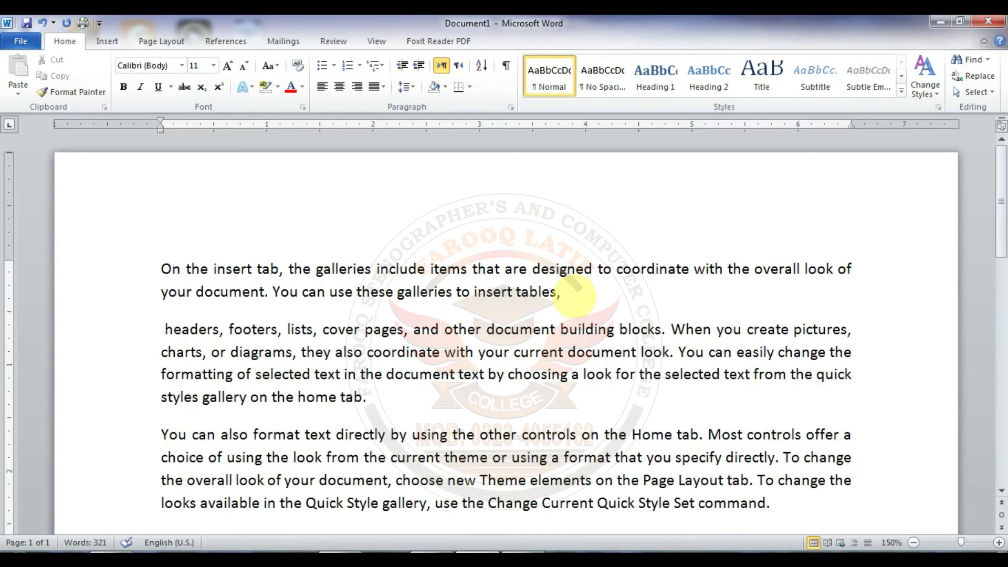
click(489, 330)
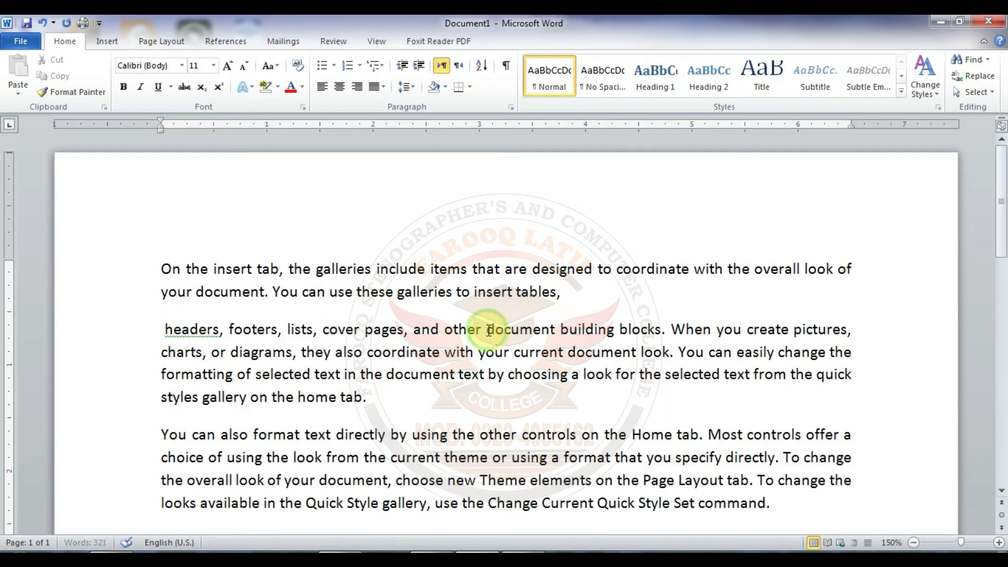
key(Return)
click(467, 377)
key(Return)
click(435, 404)
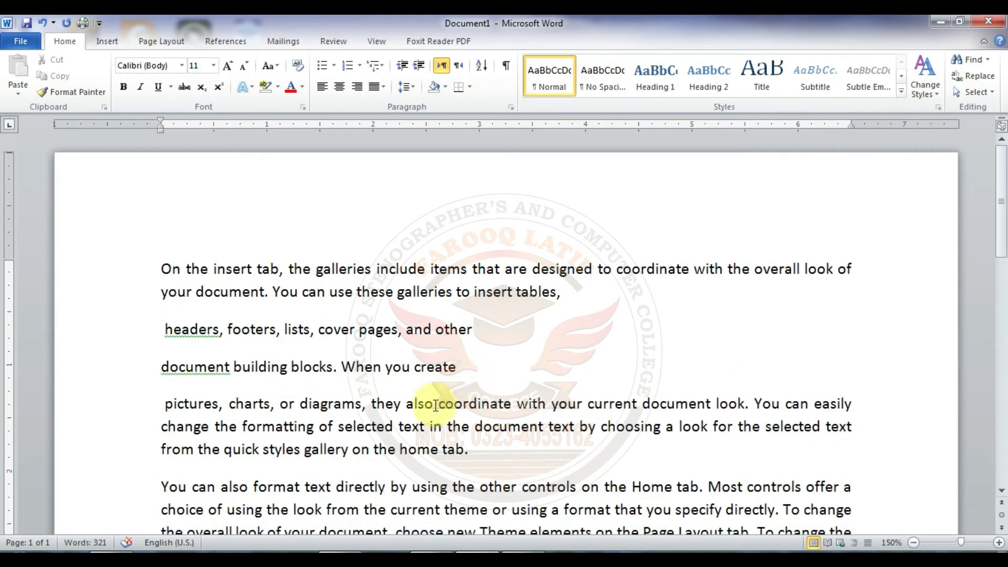
key(Return)
click(477, 442)
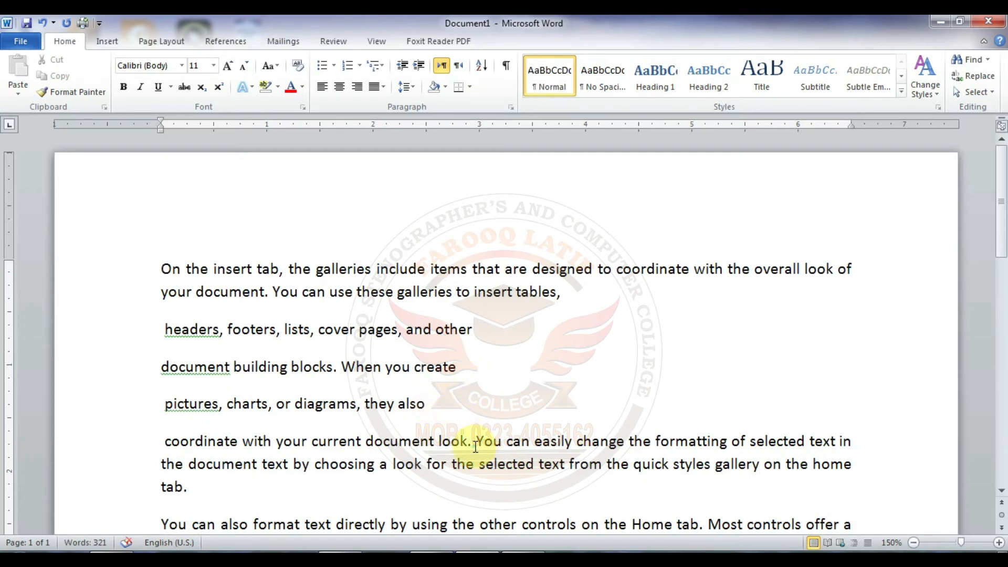
key(Return)
click(497, 481)
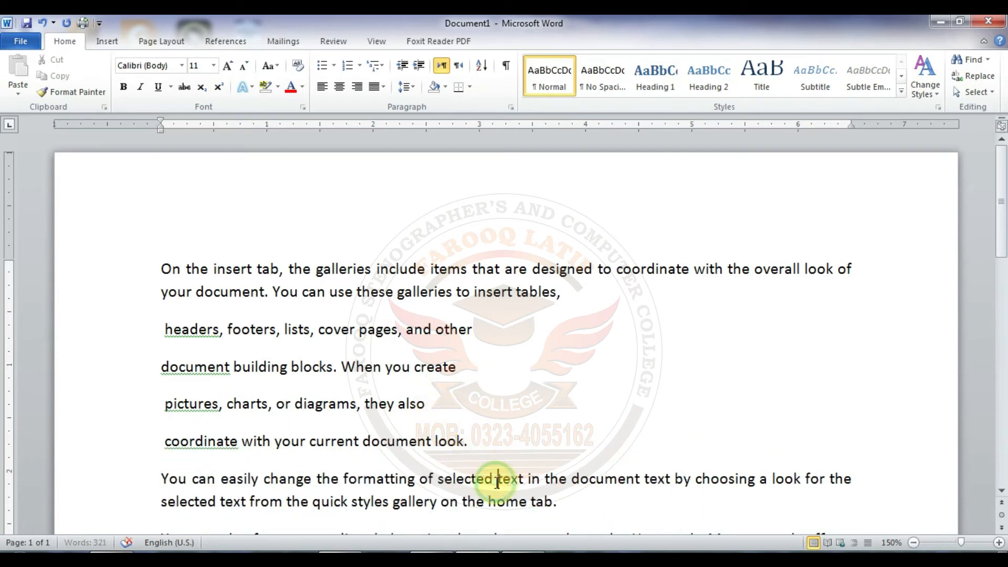
key(Return)
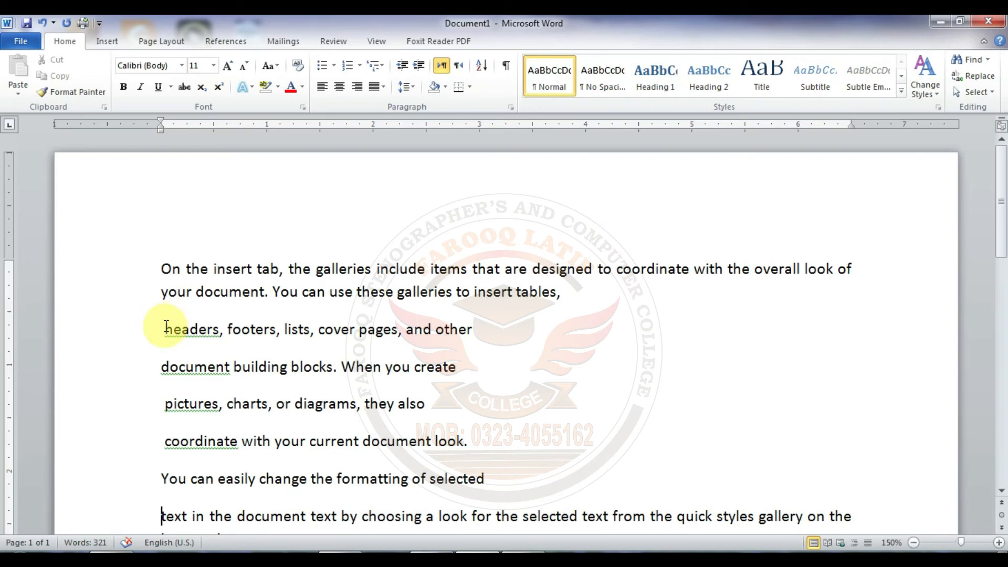
Step: Apply solid round bullets to the five short lines from "headers" to "formatting of selected", and select the list's bullet markers
drag(163, 329, 480, 477)
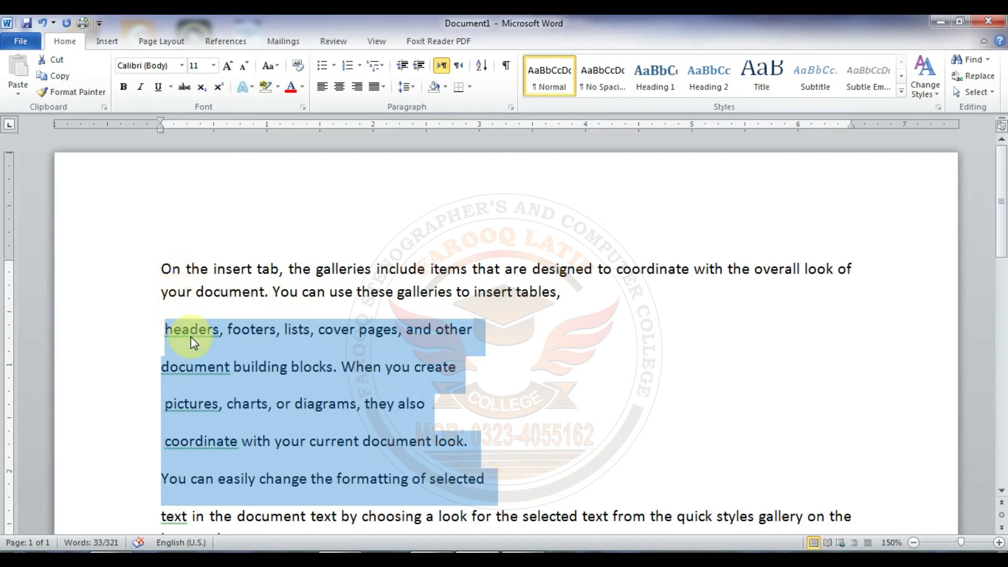
click(334, 68)
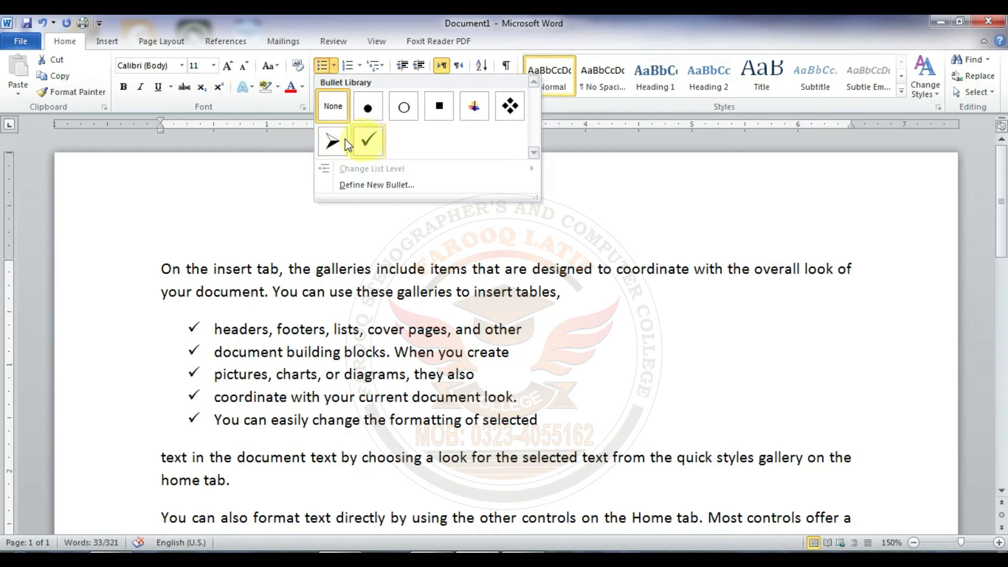
click(369, 110)
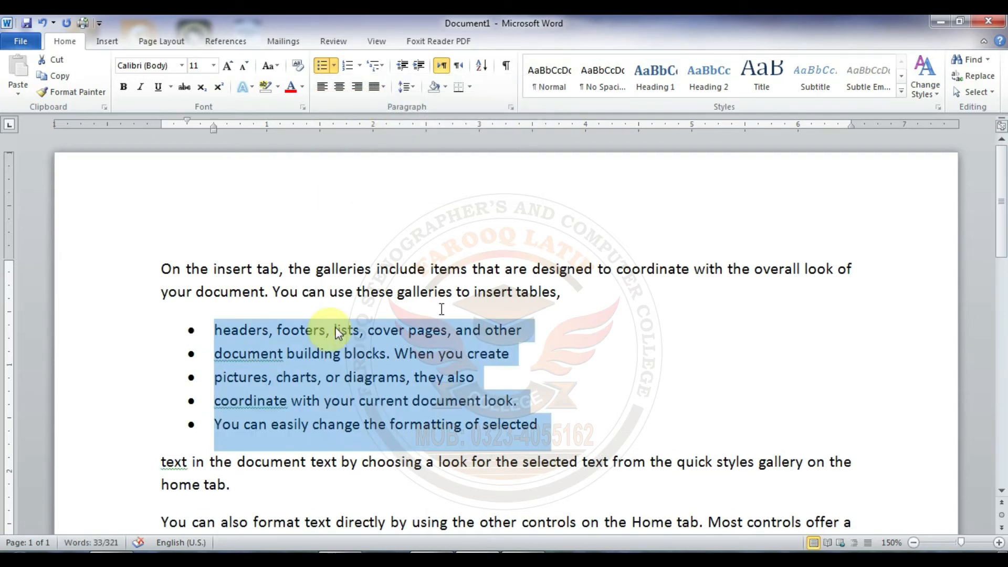
scroll(1003, 227, down, 3)
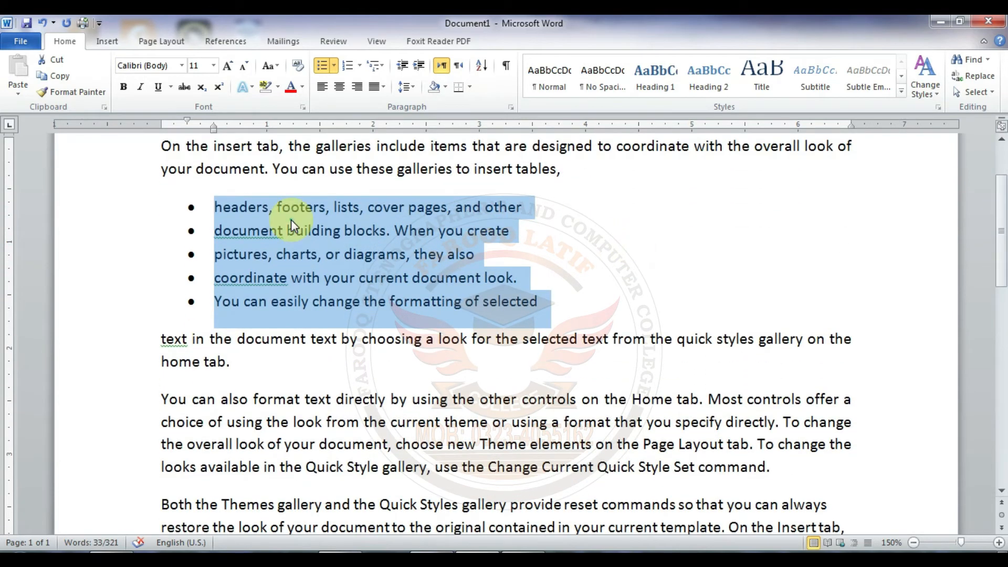
click(291, 220)
click(194, 208)
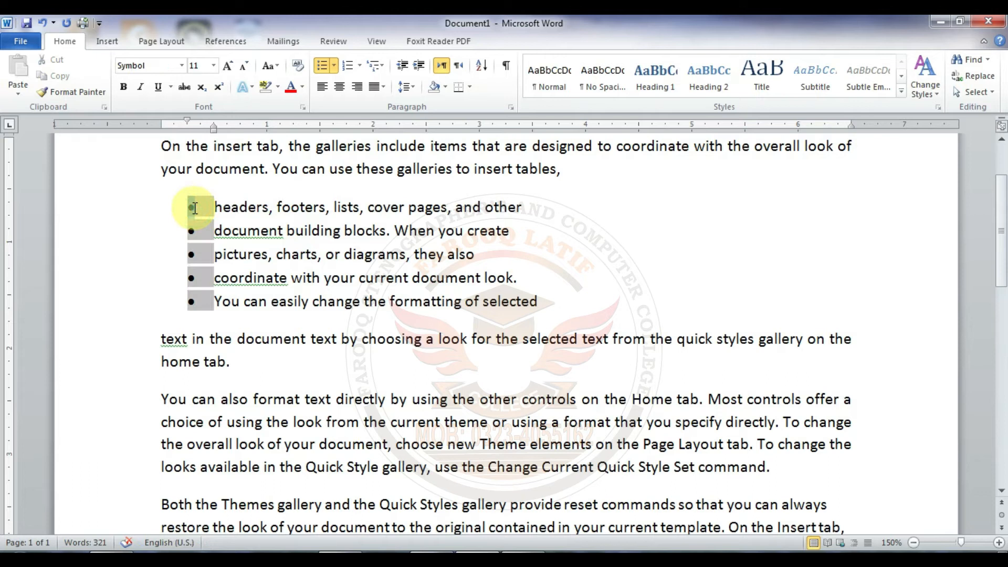
Step: Change the bullets of the five-item list to the arrowhead style from the Bullet Library
drag(214, 207, 534, 297)
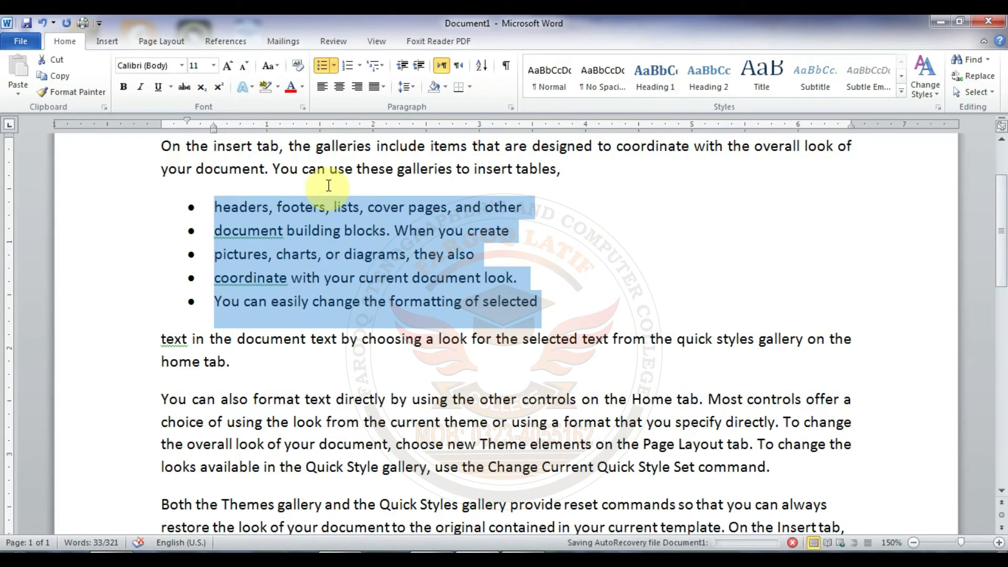
click(334, 67)
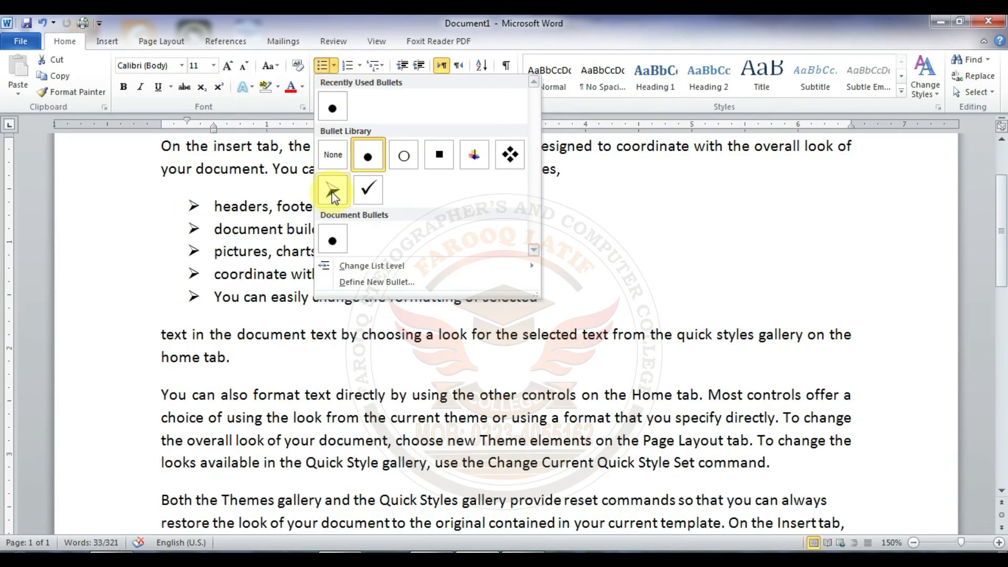
click(332, 191)
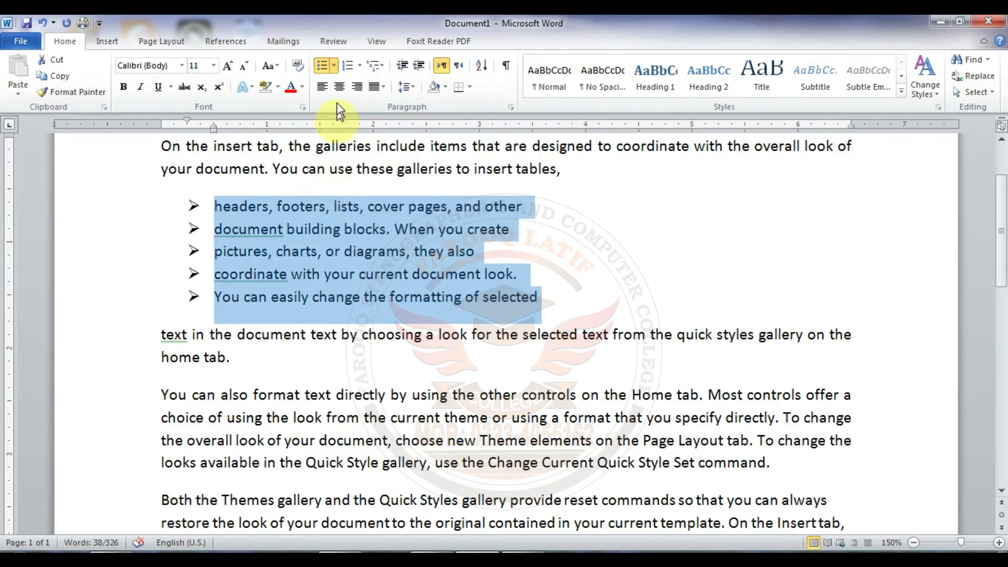
Step: Define a solid five-pointed star from the Wingdings font (character code 171) as the bullet symbol for the five-item list
click(334, 69)
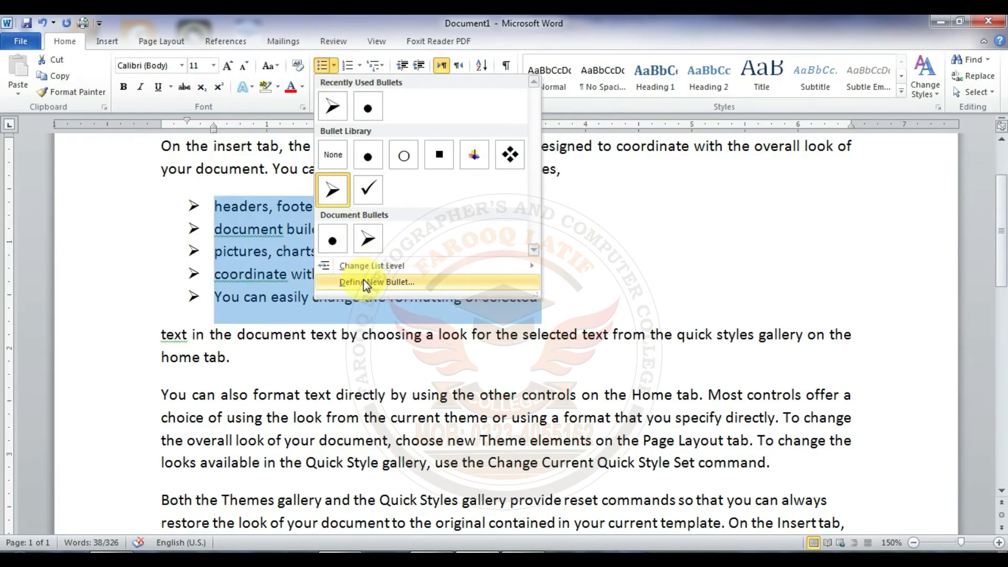
click(363, 282)
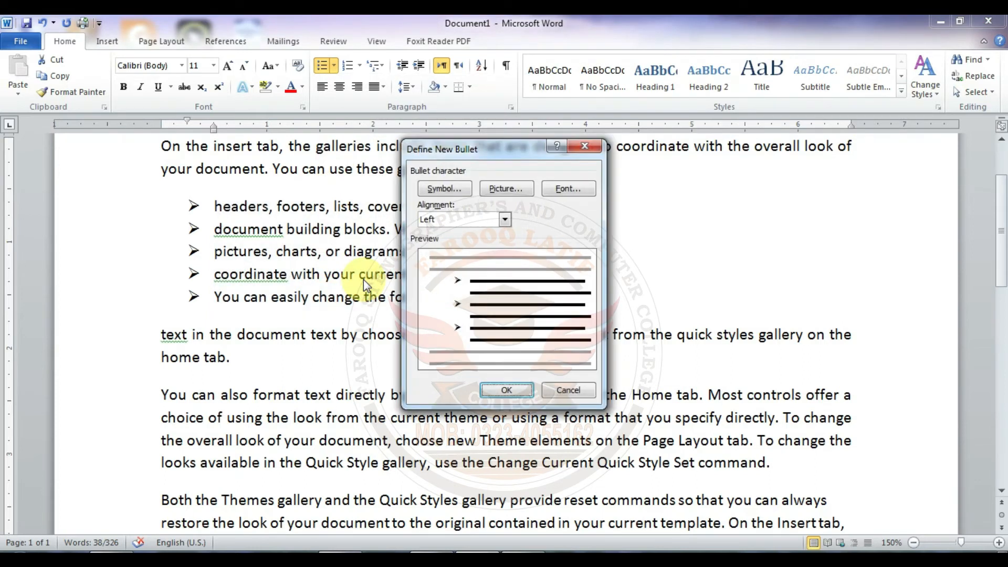
click(433, 190)
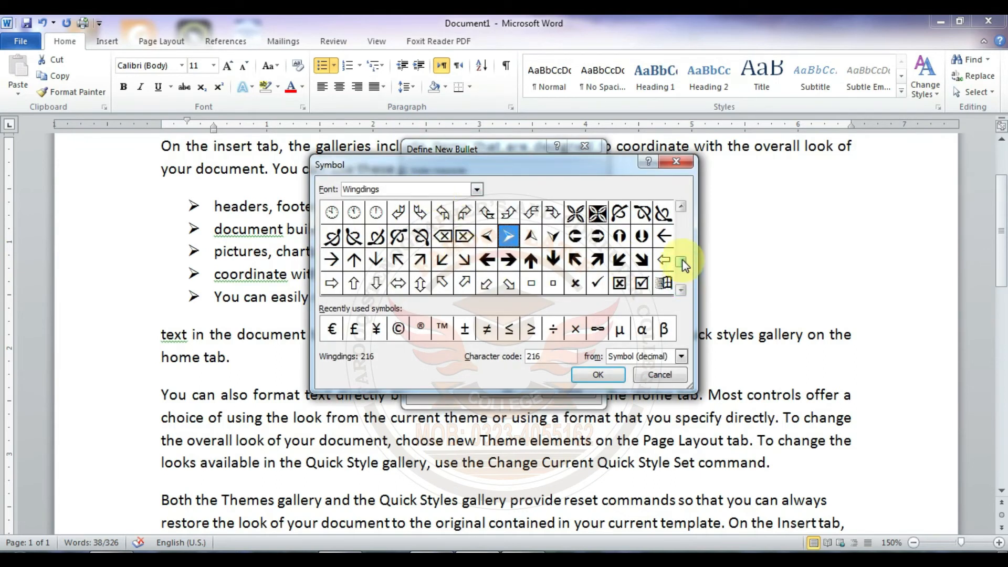
click(682, 259)
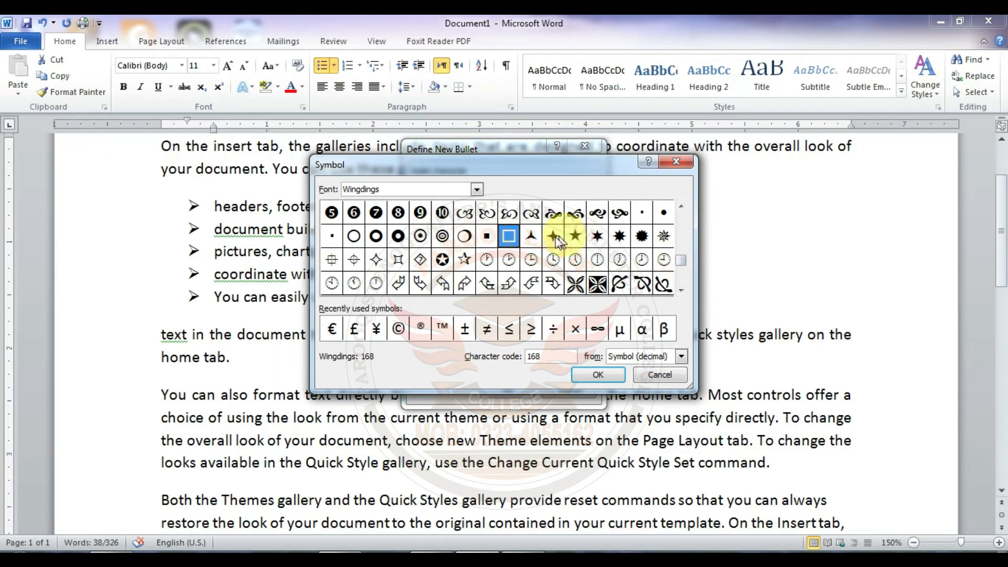
click(575, 238)
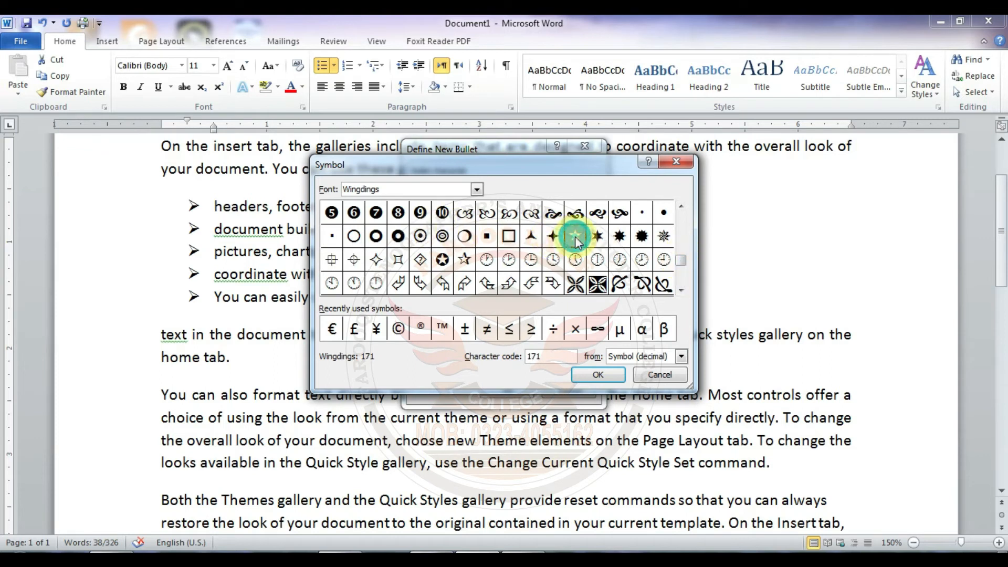
click(596, 374)
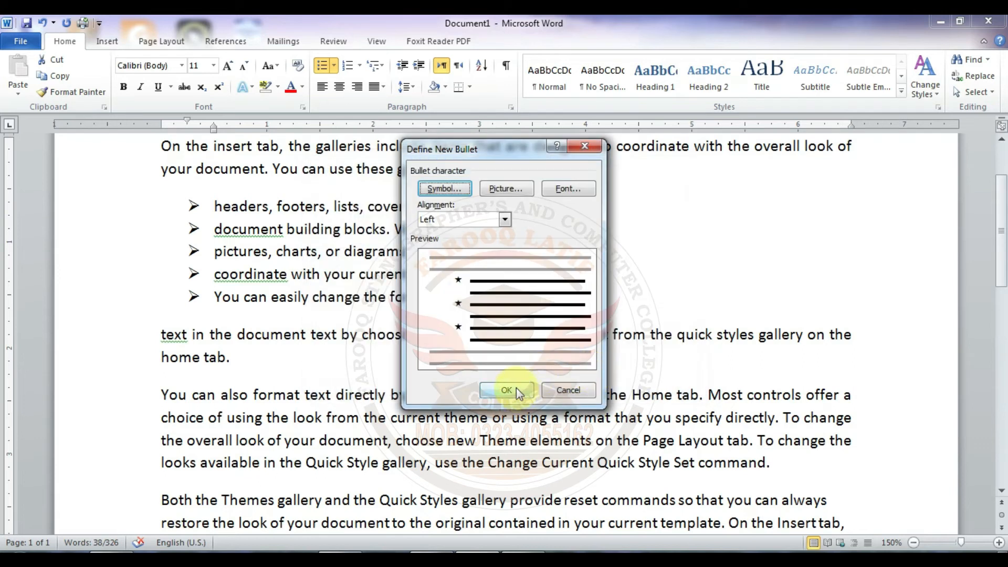
click(523, 390)
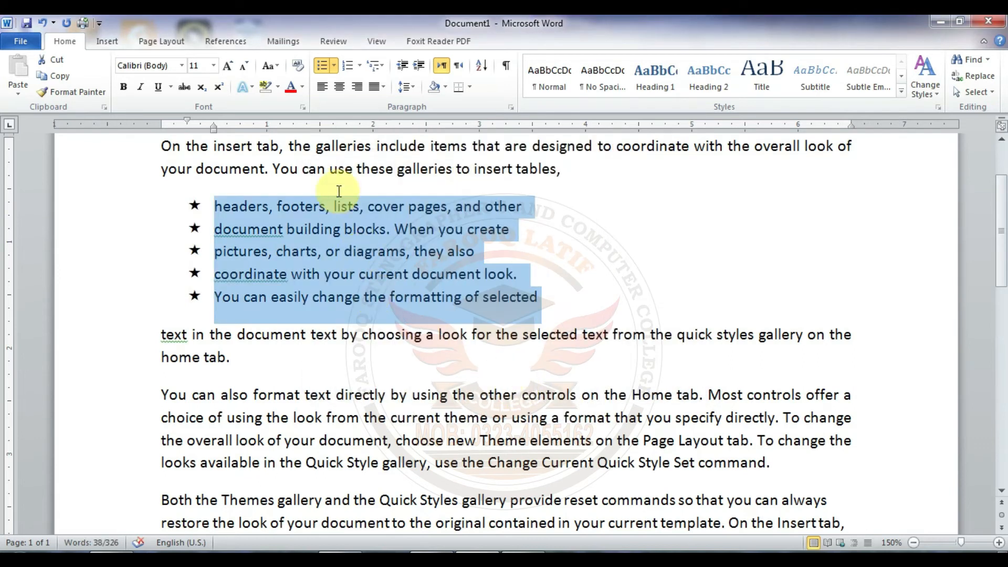
Step: Define the red arrow picture as a new bullet and apply it to the five-item list
click(334, 66)
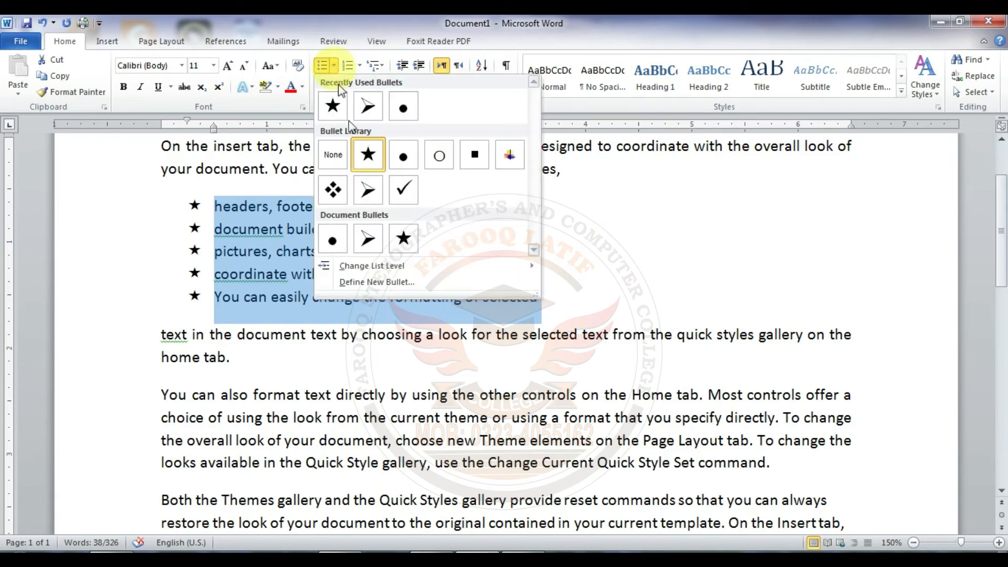
click(371, 282)
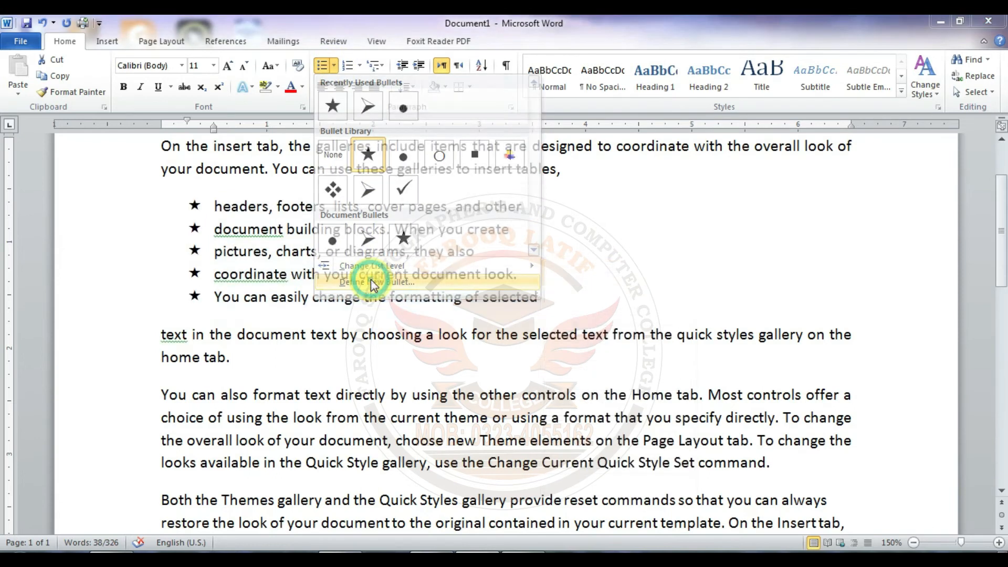
click(503, 190)
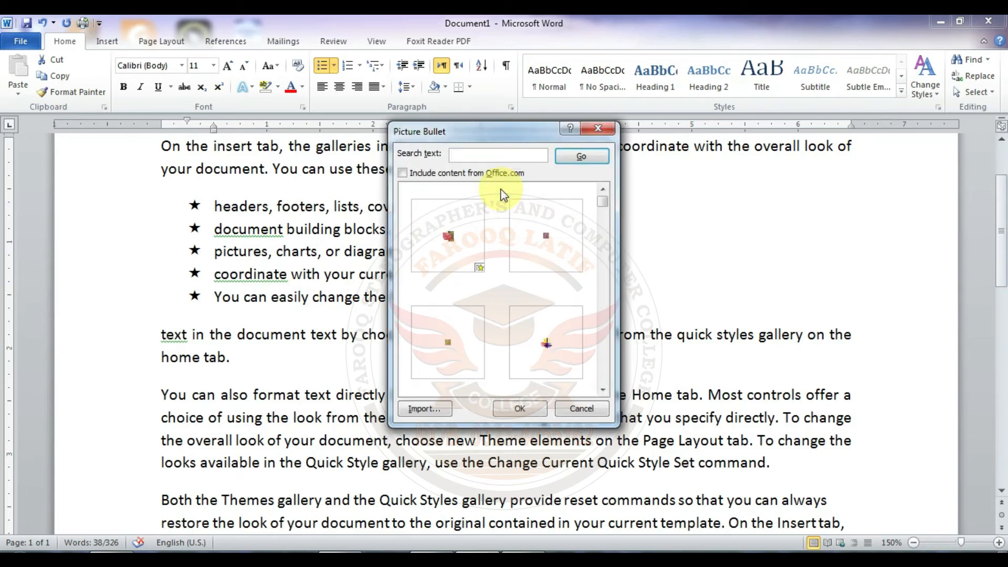
drag(603, 202, 603, 309)
click(552, 344)
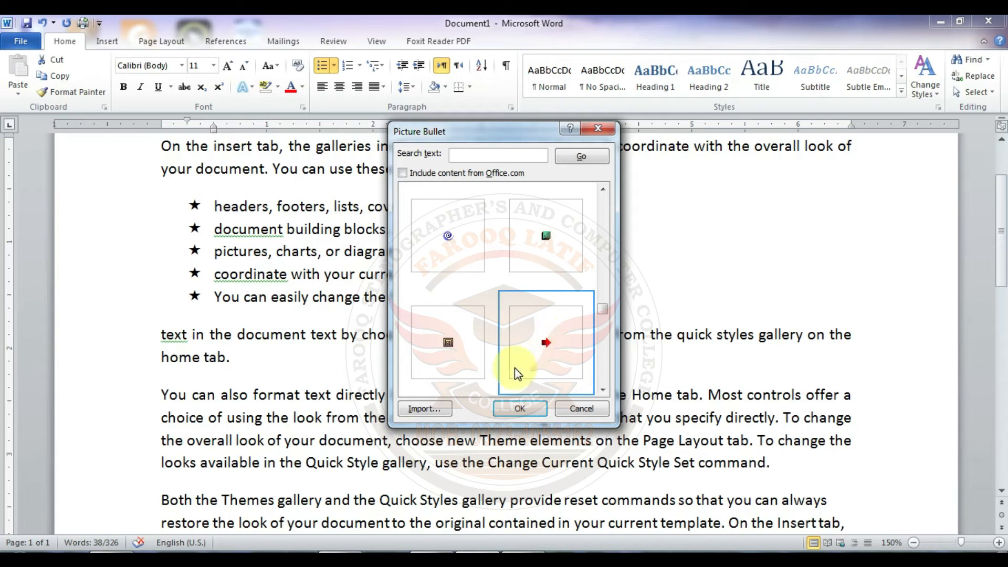
click(508, 409)
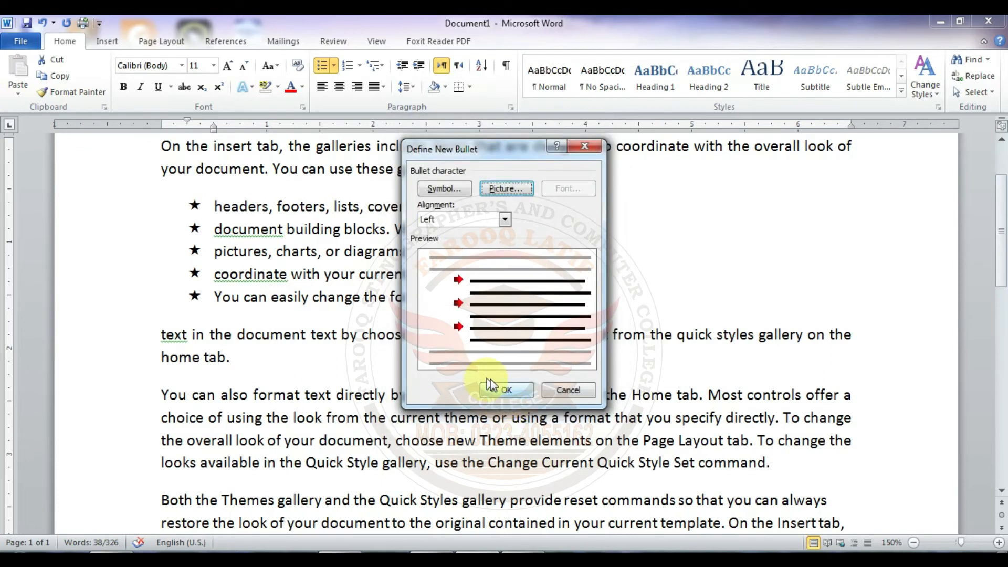
click(503, 389)
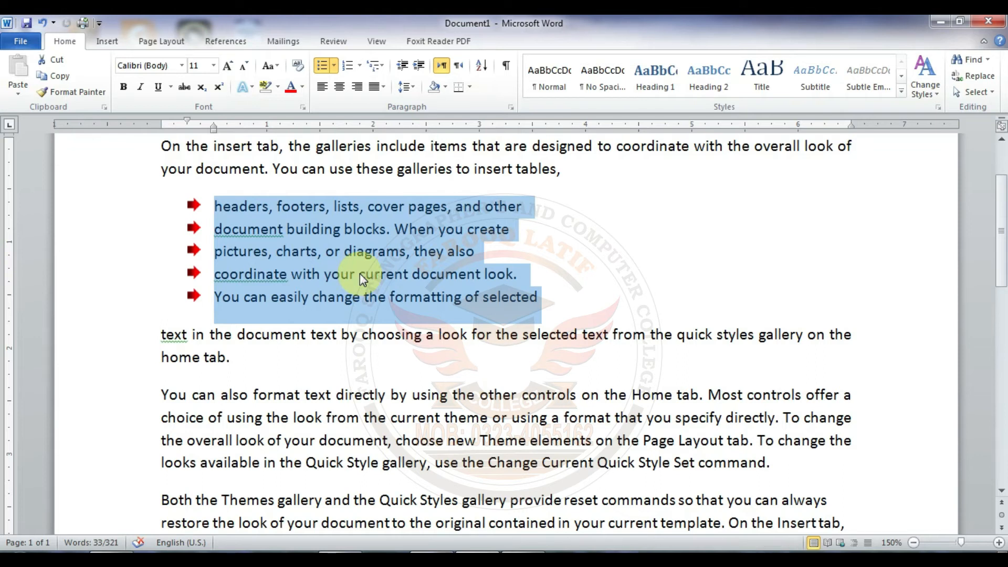
Step: Check the alignment choices available when defining a new bullet, and close the definition without applying anything
click(333, 65)
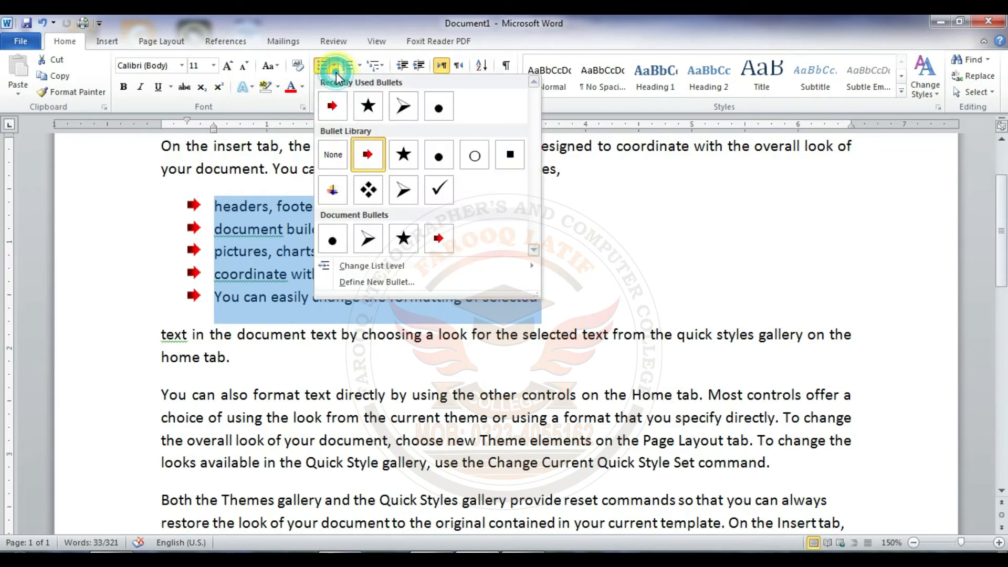
click(376, 283)
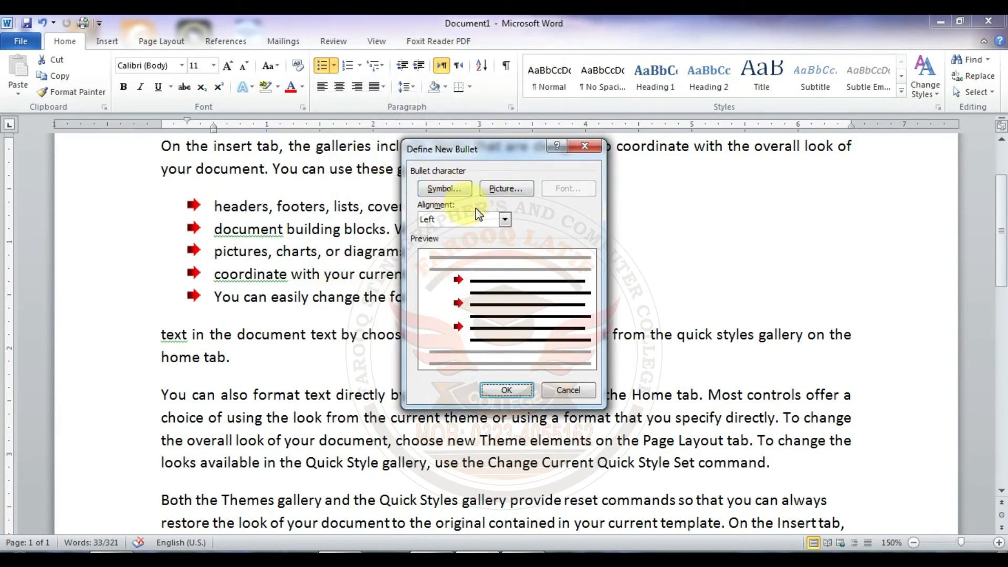
click(506, 220)
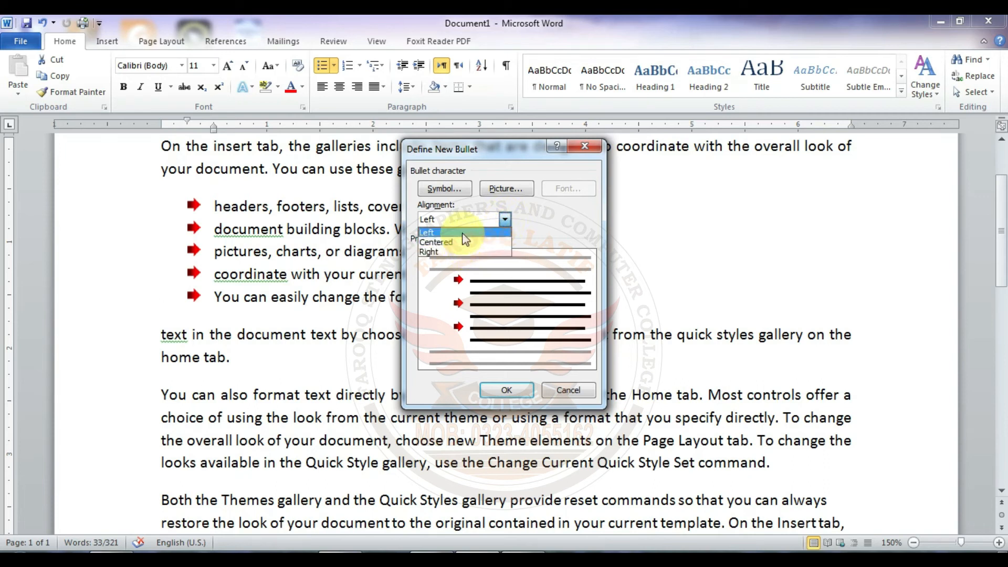
click(571, 389)
Step: Try moving the five-item list to the third list level with square bullets, and undo the level change
click(335, 66)
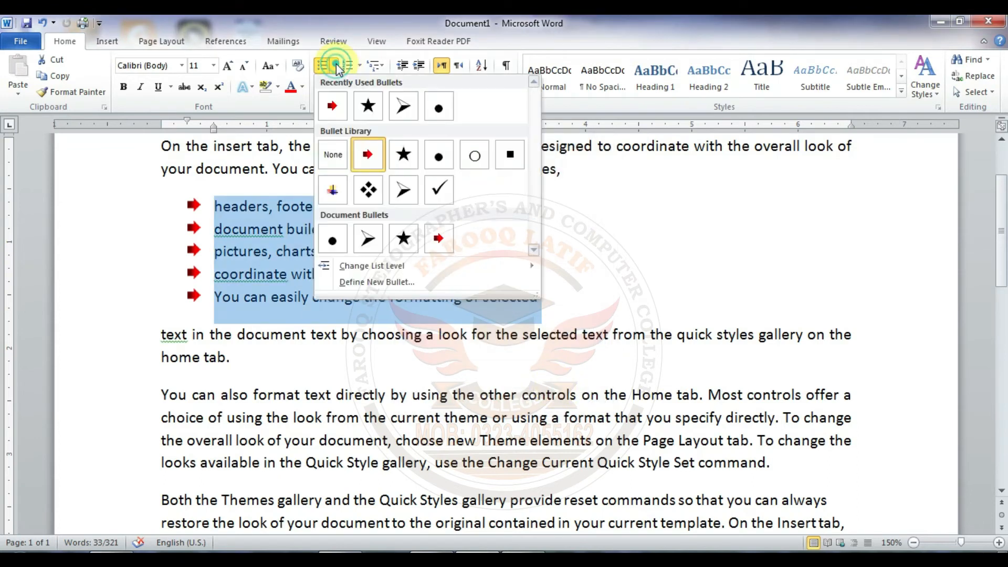
mouse_move(382, 266)
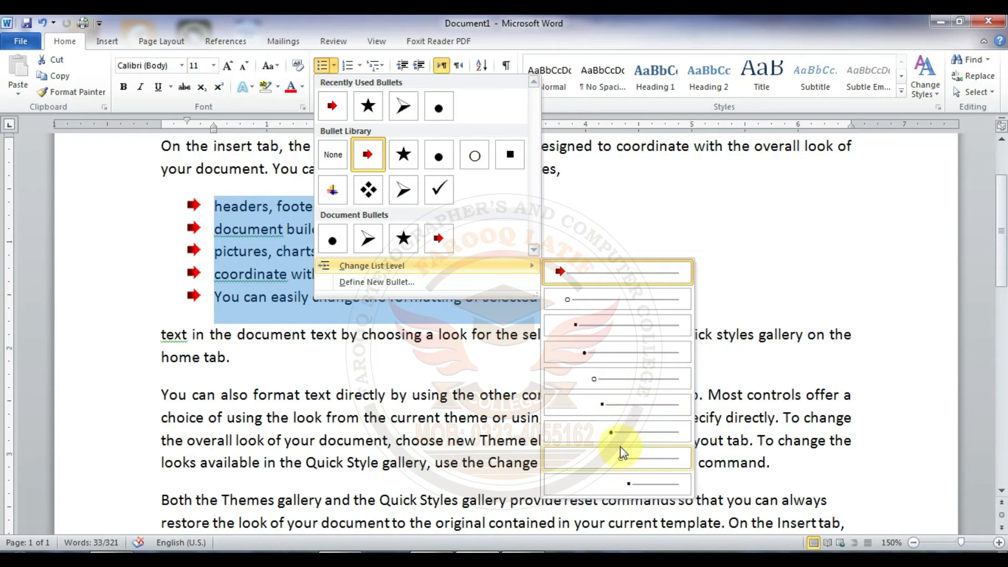
click(577, 327)
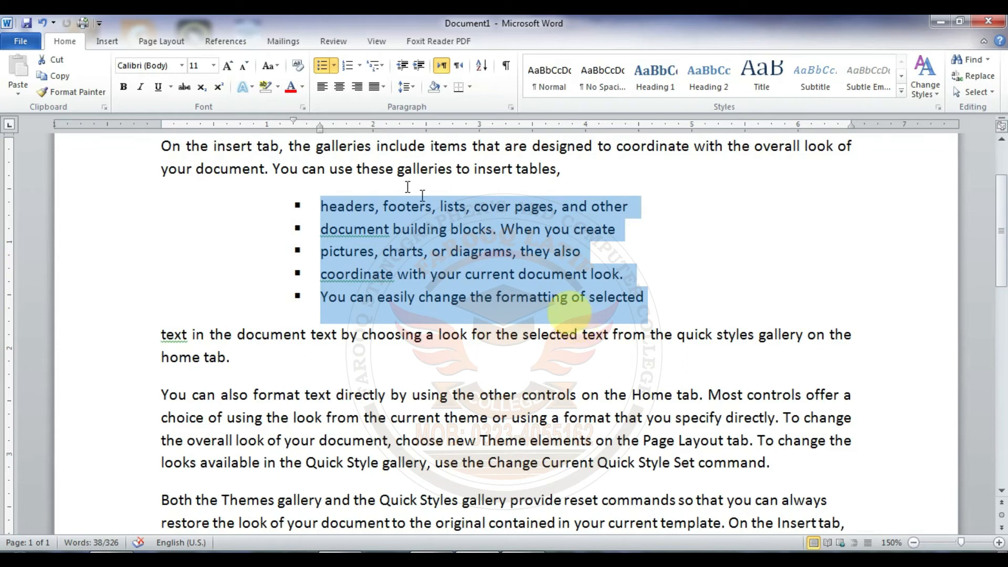
key(ctrl+z)
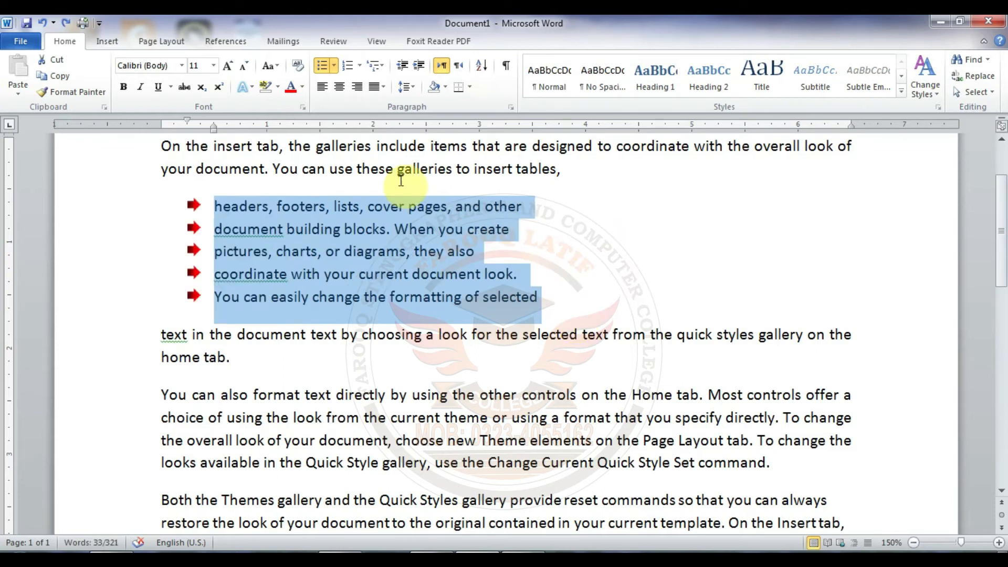
Step: Number the five list items with the lowercase a. b. c. format, and change the numbering to uppercase A. B. C
click(361, 67)
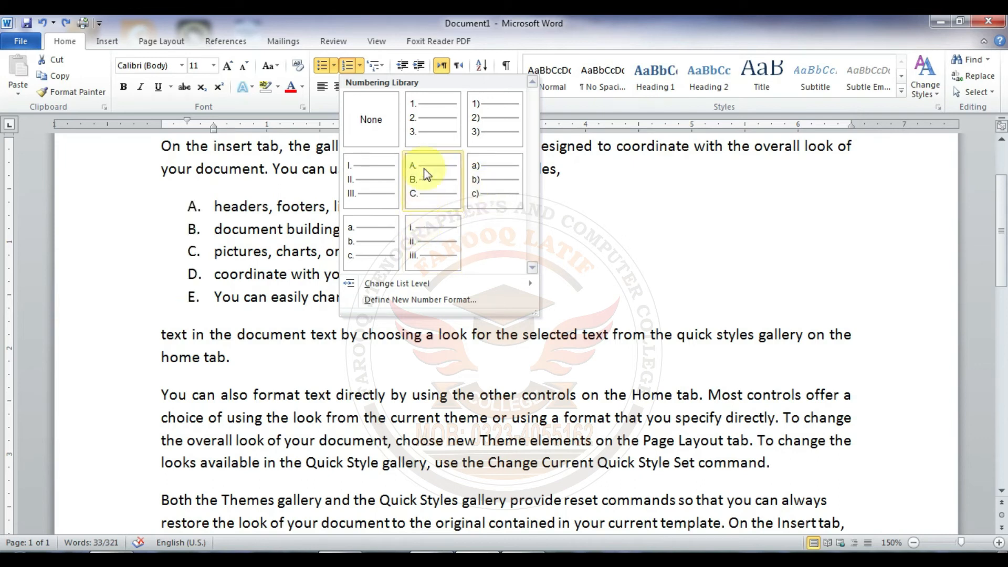
click(389, 226)
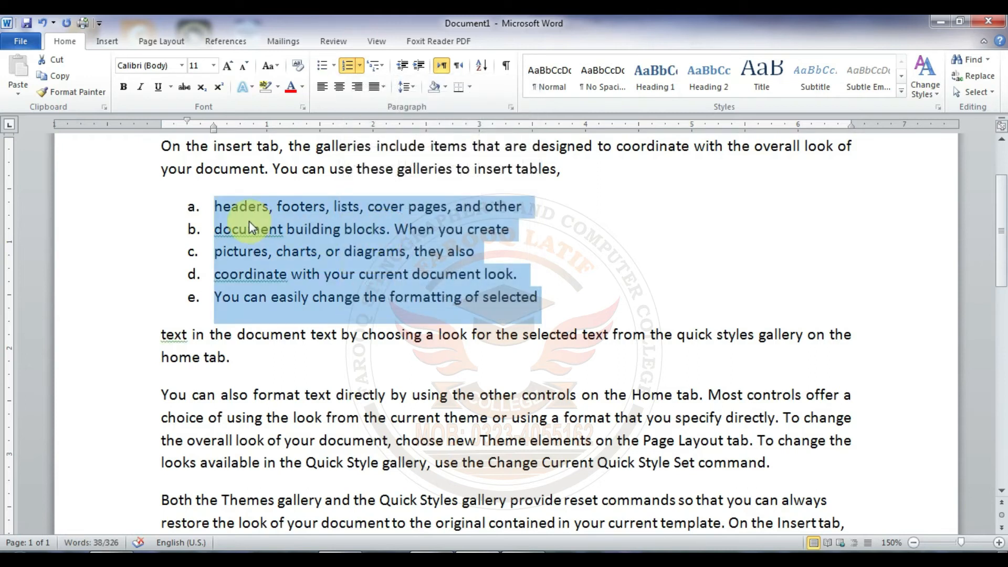
click(216, 207)
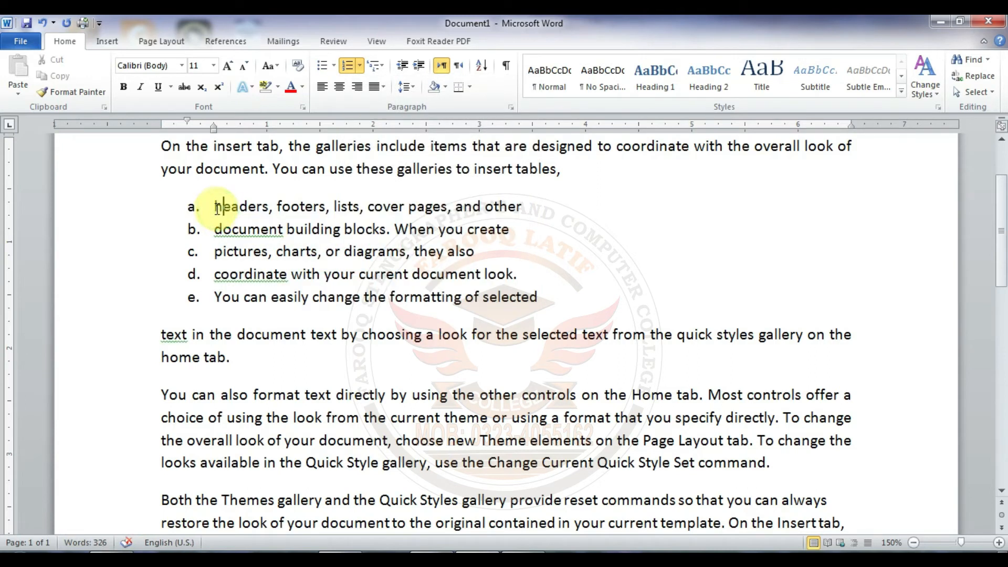
drag(234, 209, 542, 295)
click(359, 65)
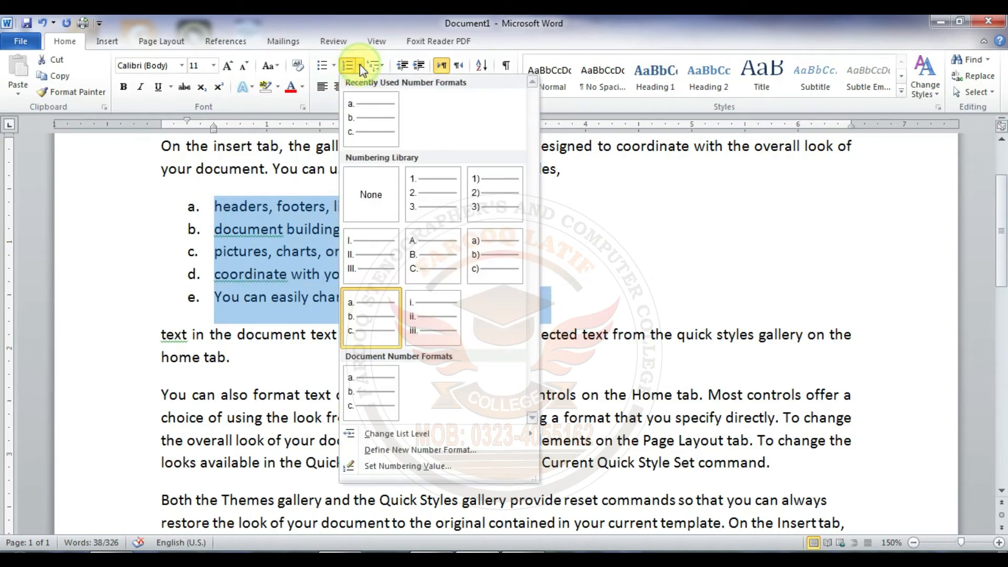
click(430, 255)
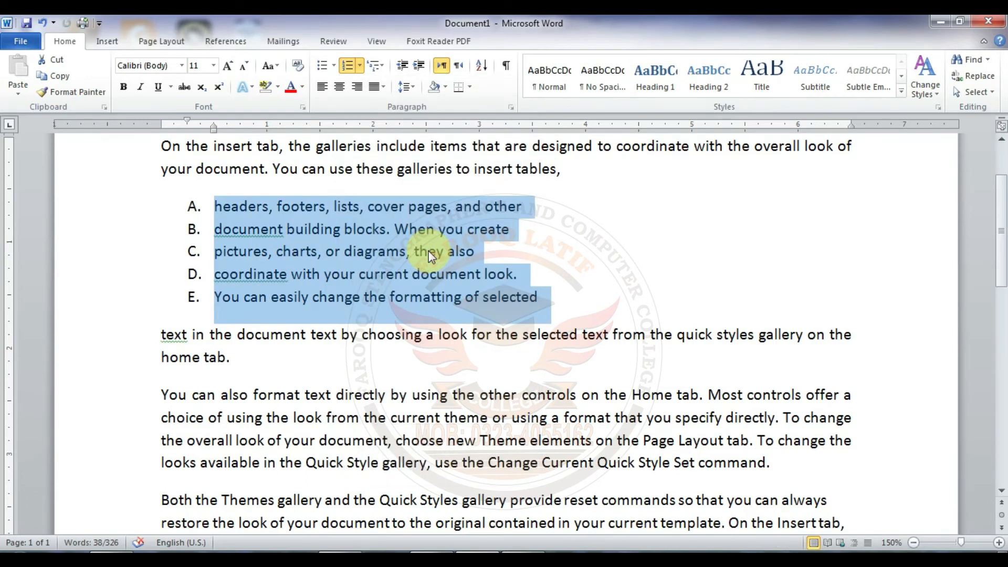
Step: Look through the multilevel list library and its options for changing levels or defining new lists
click(384, 66)
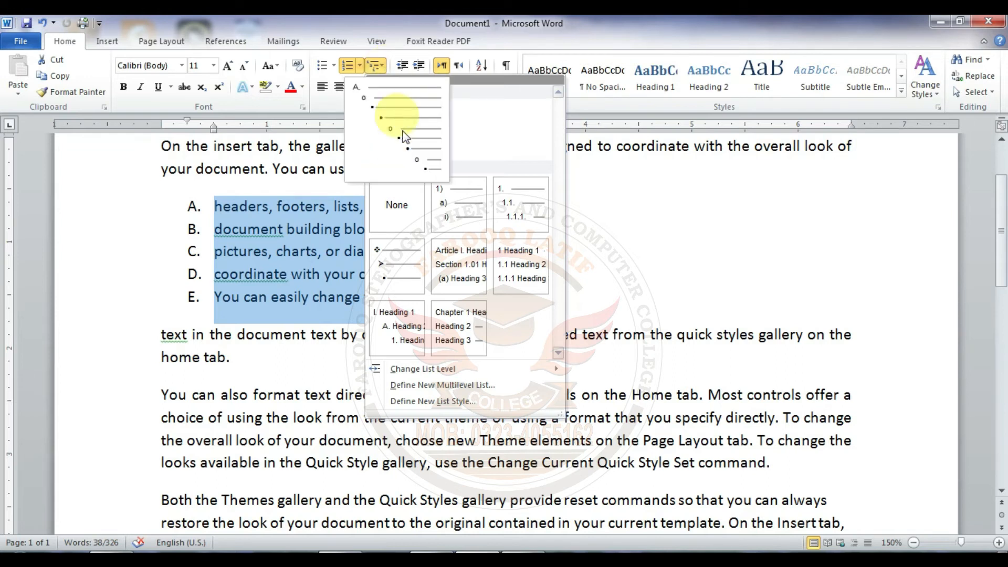
mouse_move(447, 269)
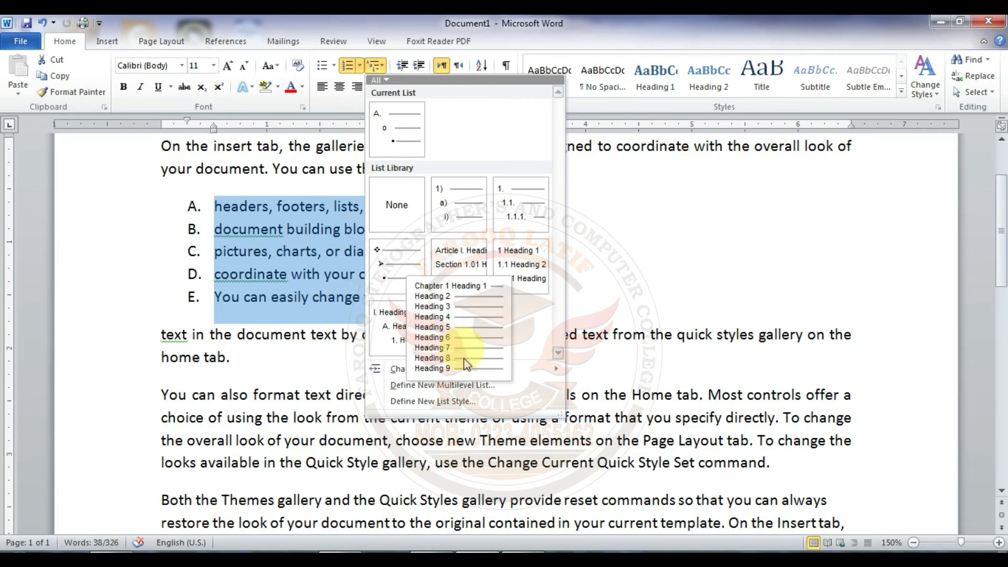
mouse_move(414, 374)
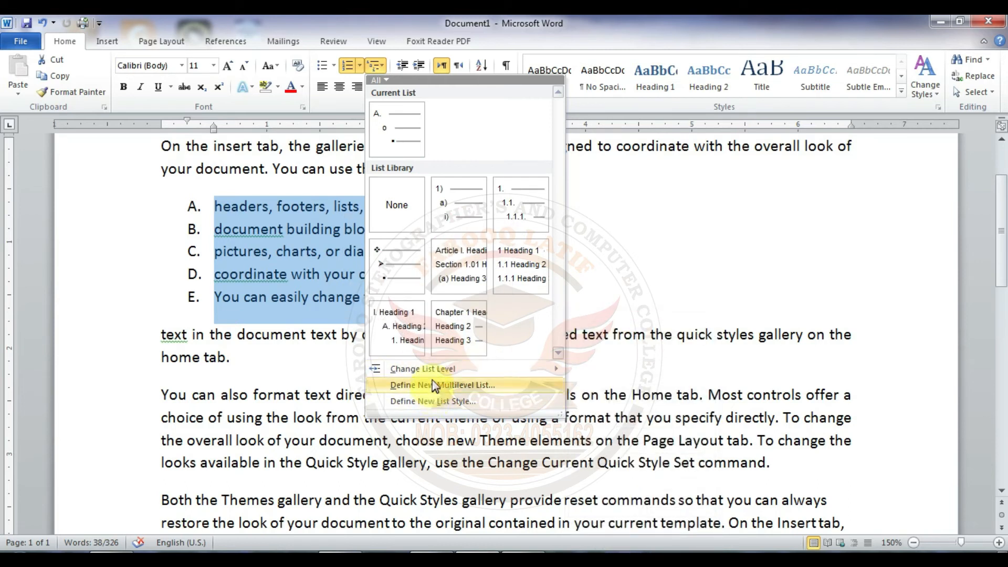
click(383, 64)
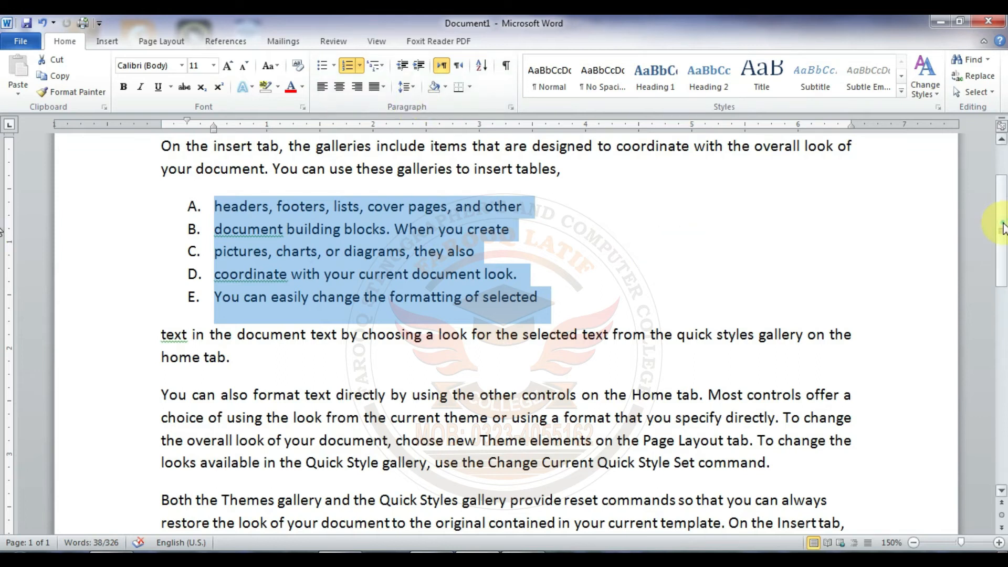
Step: Undo the list formatting, paragraph splits and justification back to a single left-aligned first paragraph, and deselect the text
scroll(1003, 178, up, 2)
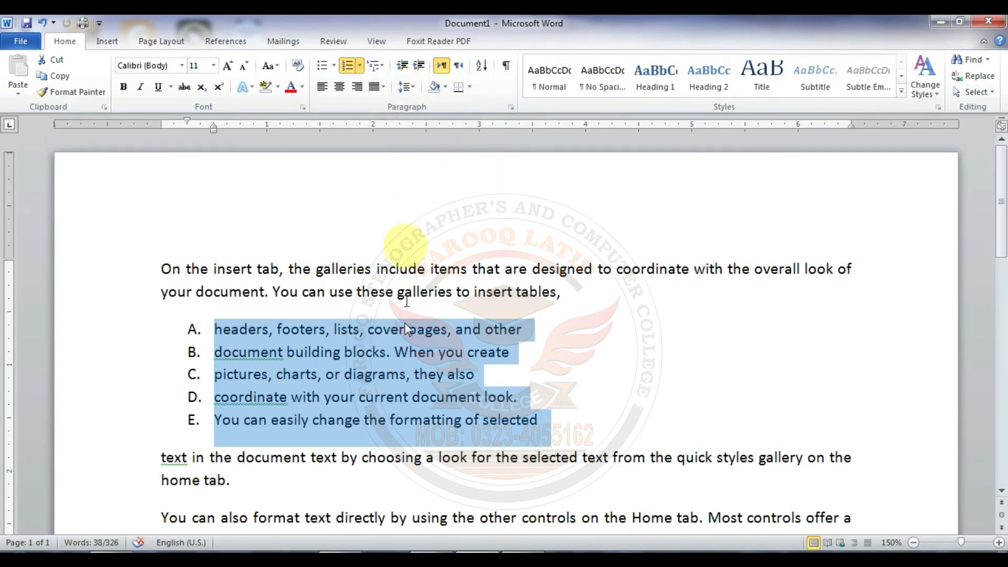
key(ctrl+z)
key(ctrl+z)
key(ctrl+z)
key(ctrl+z)
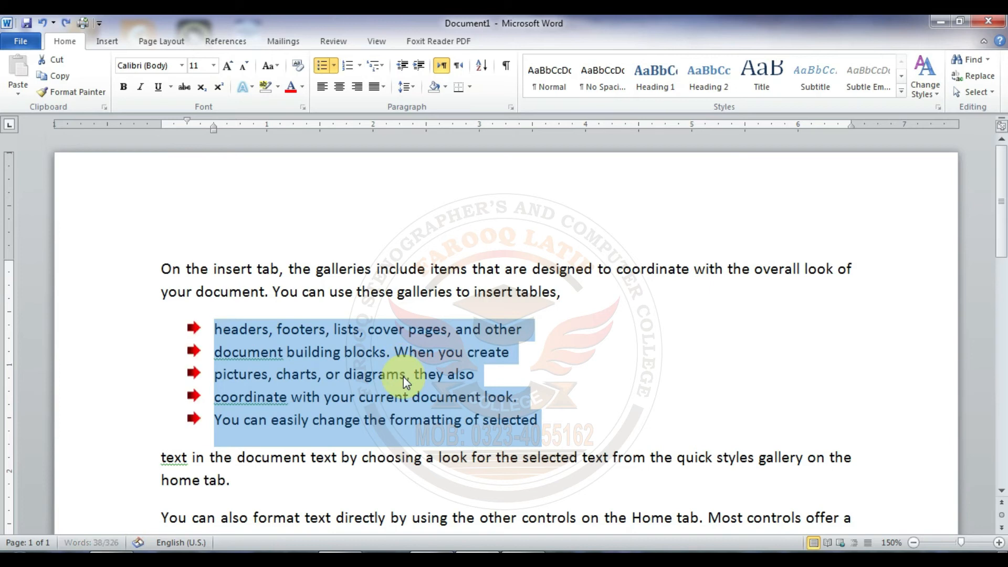
key(ctrl+z)
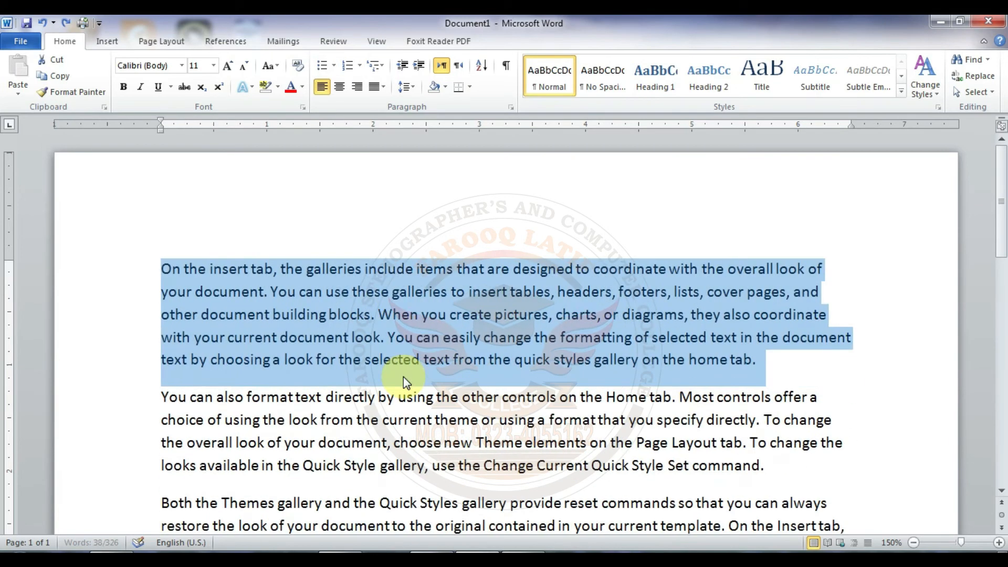
click(420, 310)
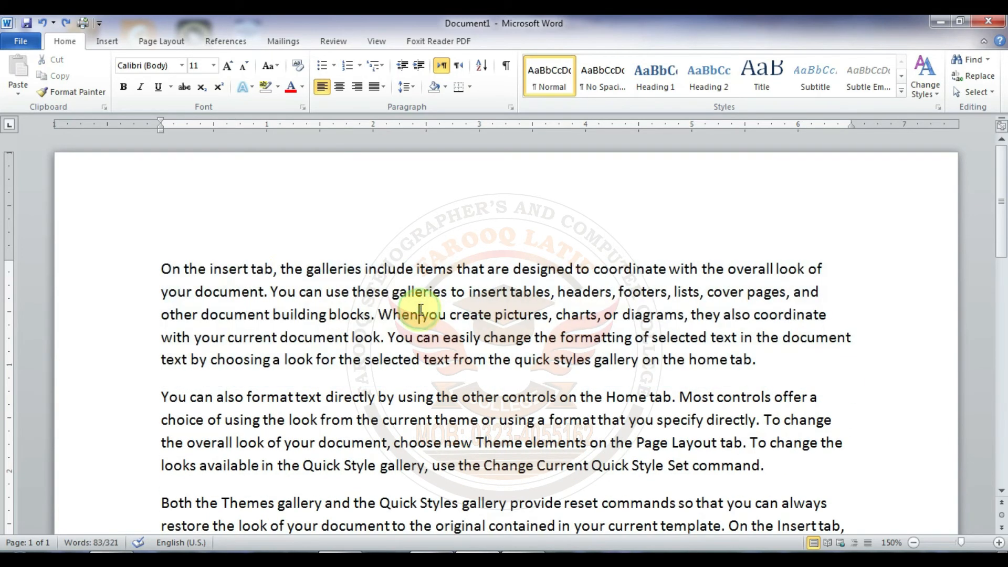
Step: Select the first paragraph, set its line spacing to 1.0, and change it to 1.5
click(161, 268)
drag(160, 267, 782, 360)
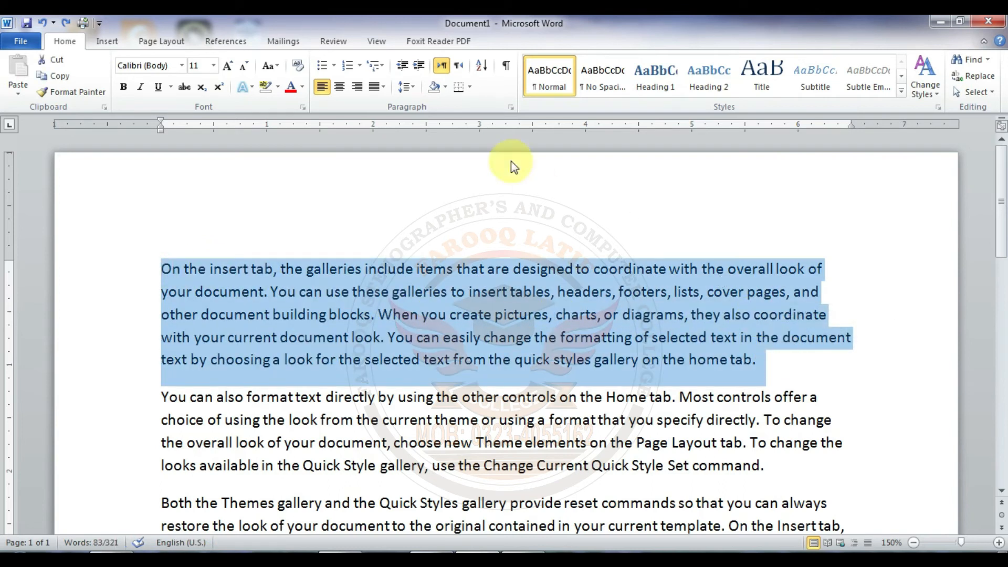
click(413, 90)
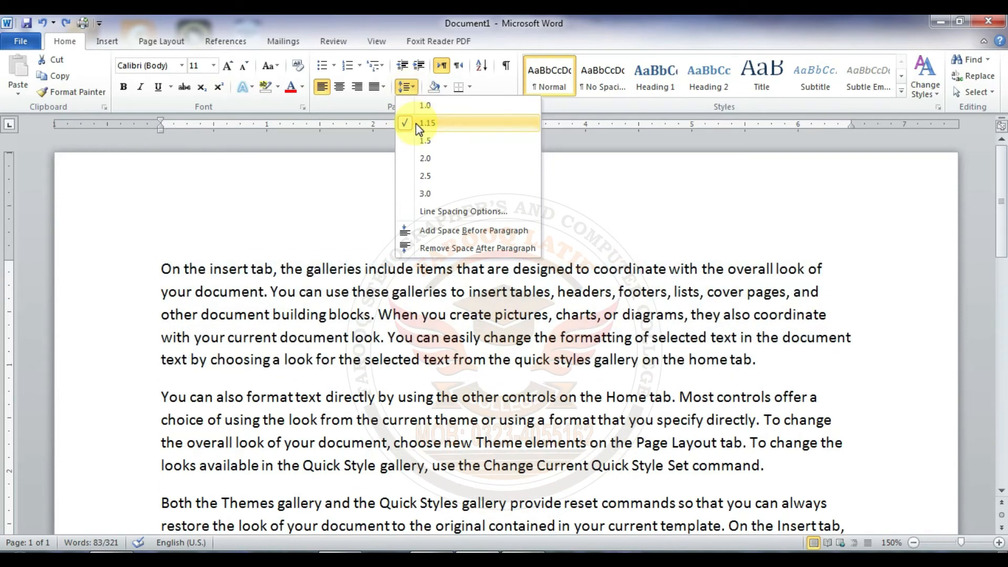
click(418, 107)
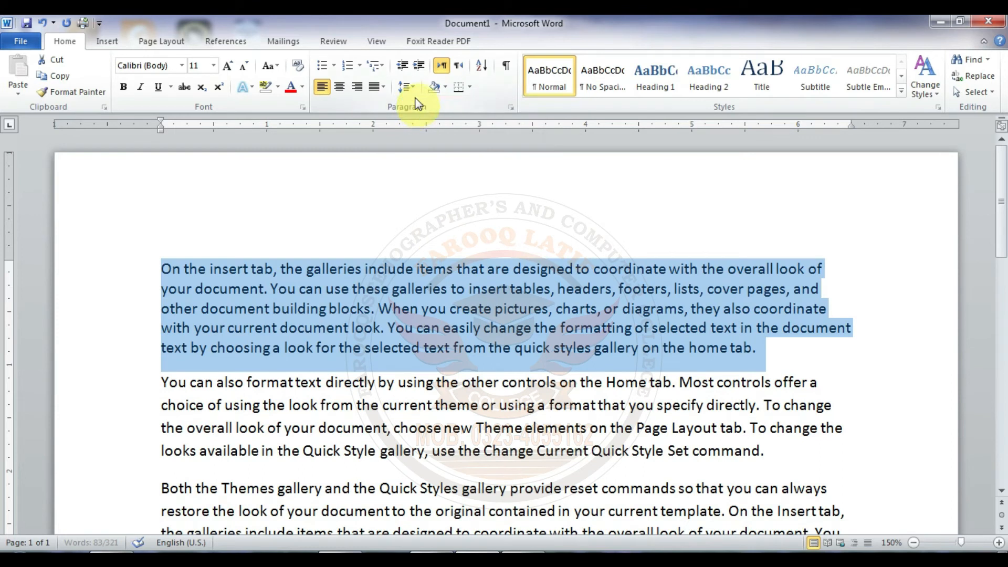
click(412, 88)
click(416, 141)
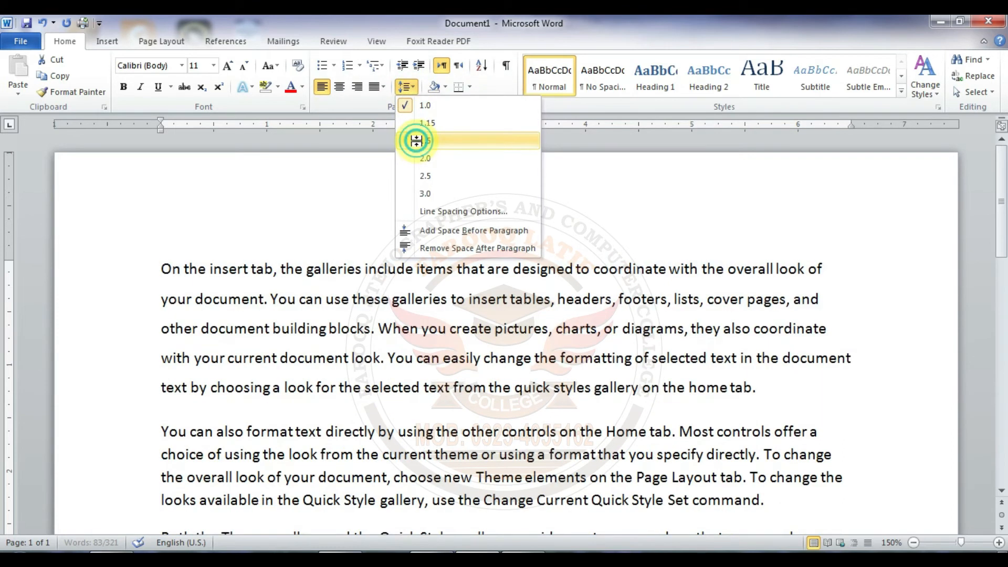
click(409, 90)
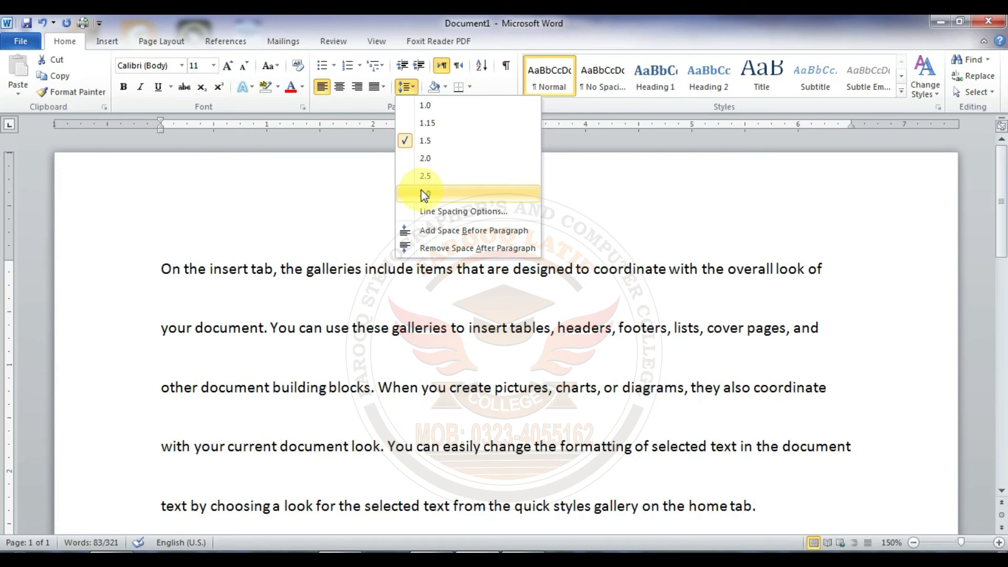
click(408, 84)
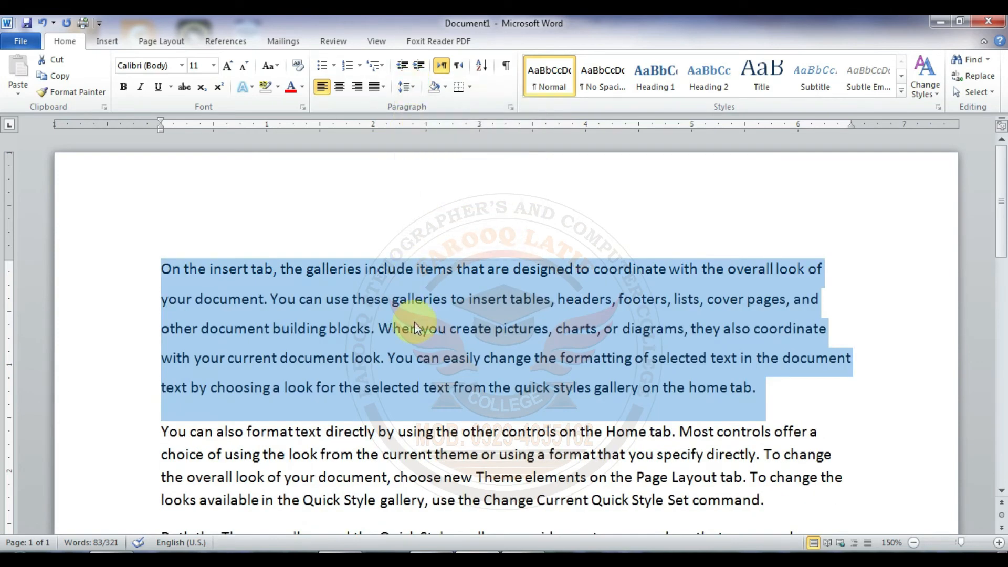
Step: Switch the selected paragraph's line spacing repeatedly between single, double and 1.5
key(ctrl+1)
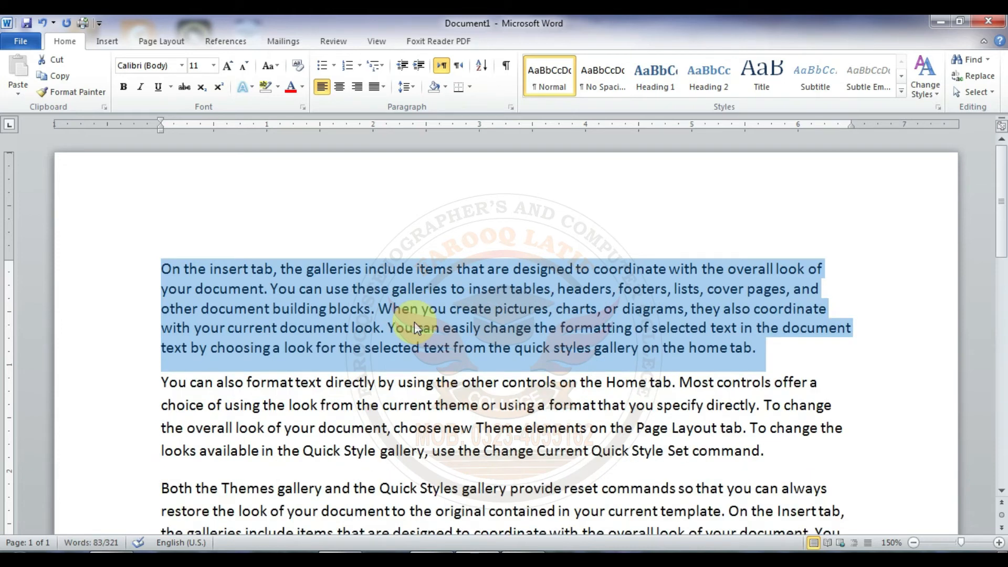
key(ctrl+2)
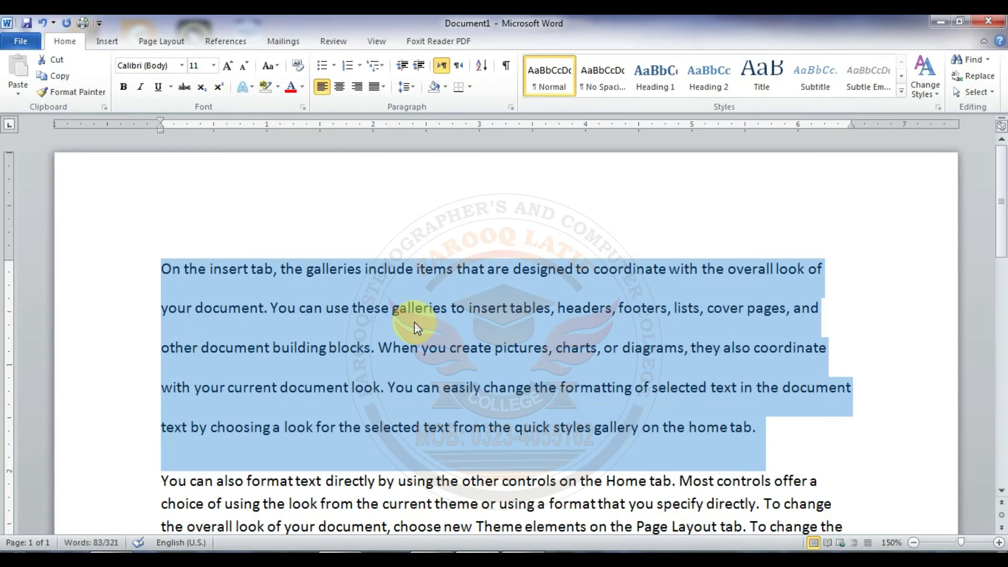
key(ctrl+5)
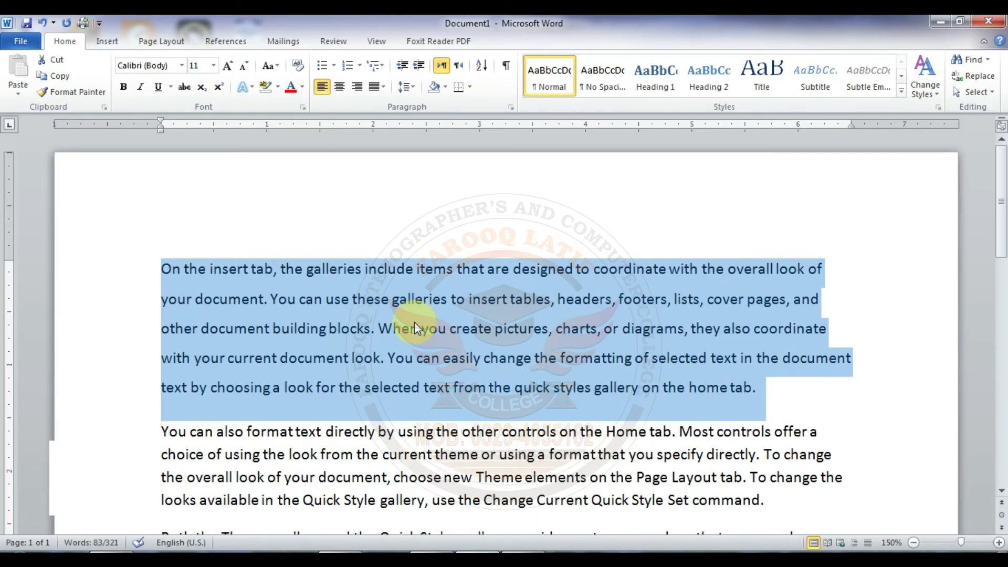
key(ctrl+1)
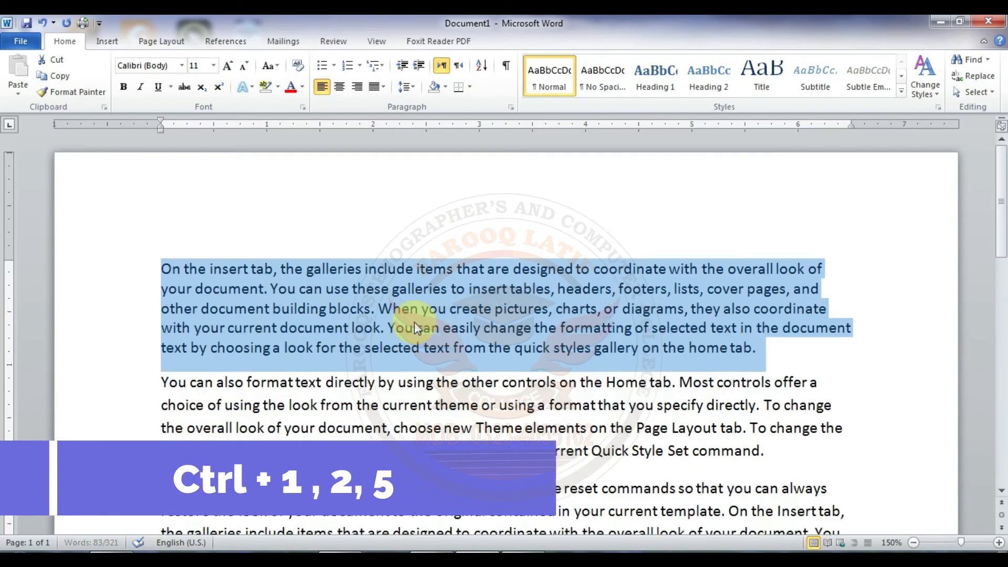
key(ctrl+2)
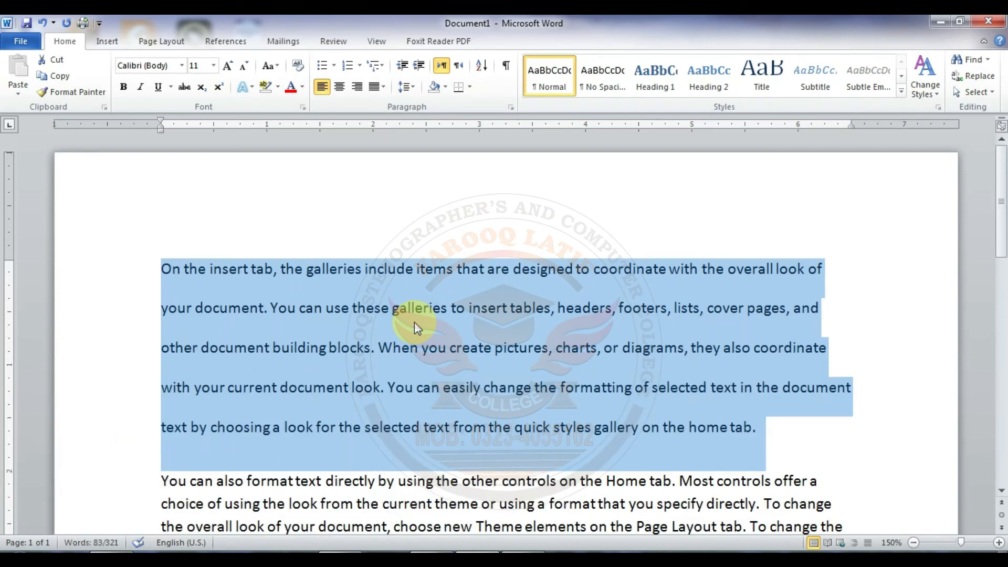
key(ctrl+5)
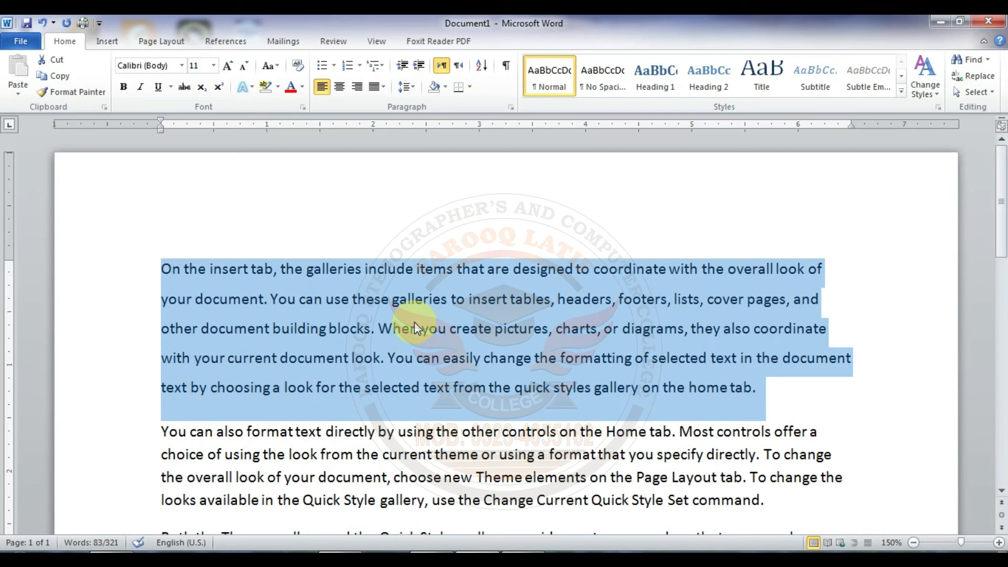
key(ctrl+1)
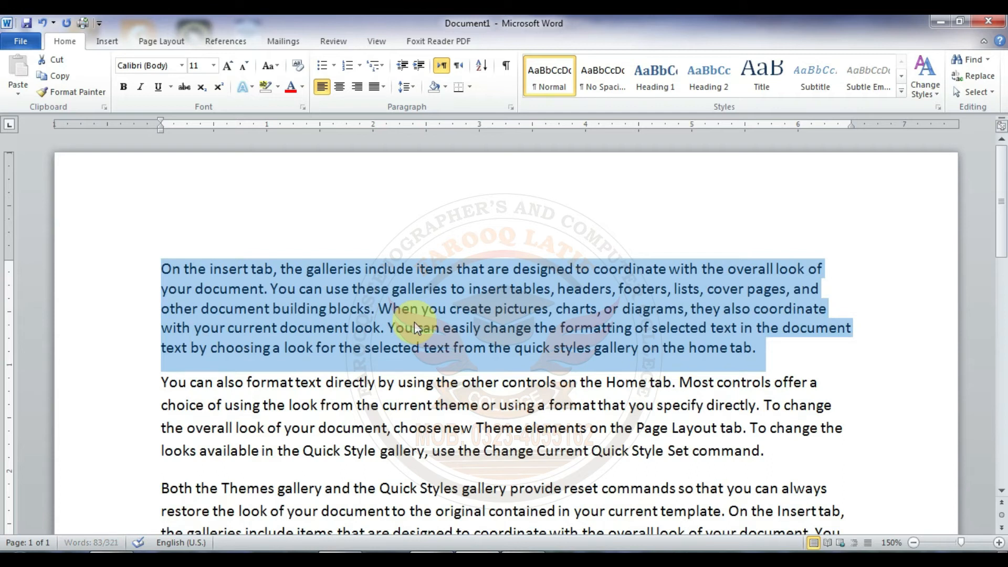
key(ctrl+2)
key(ctrl+5)
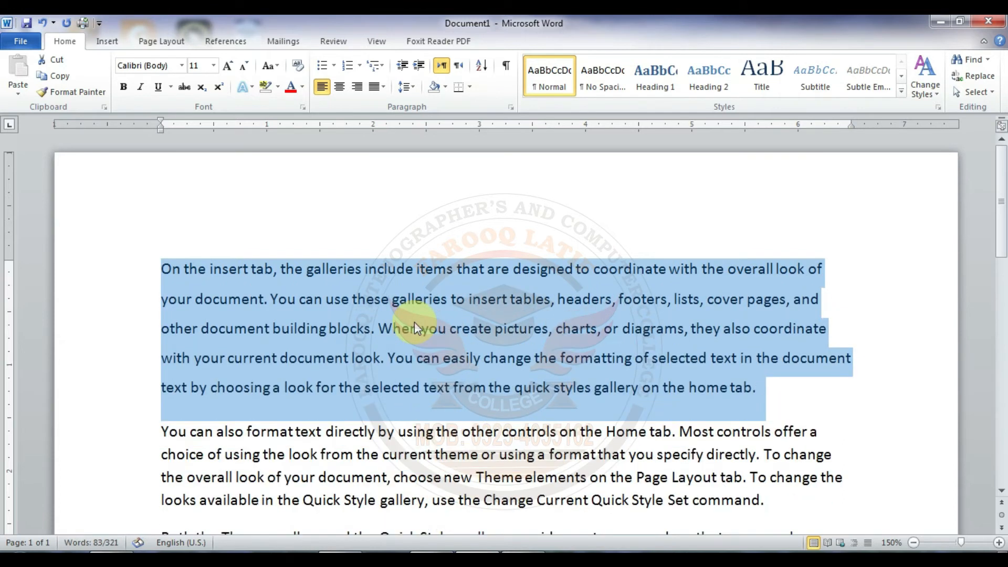
key(ctrl+1)
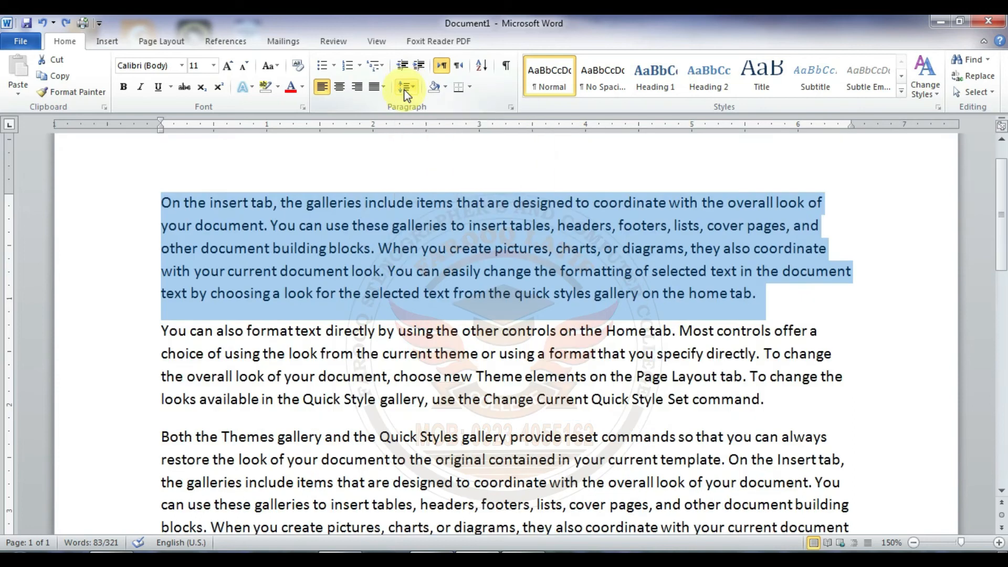
Step: Set the spacing after the selected first paragraph to 0 pt in the line spacing options
click(405, 89)
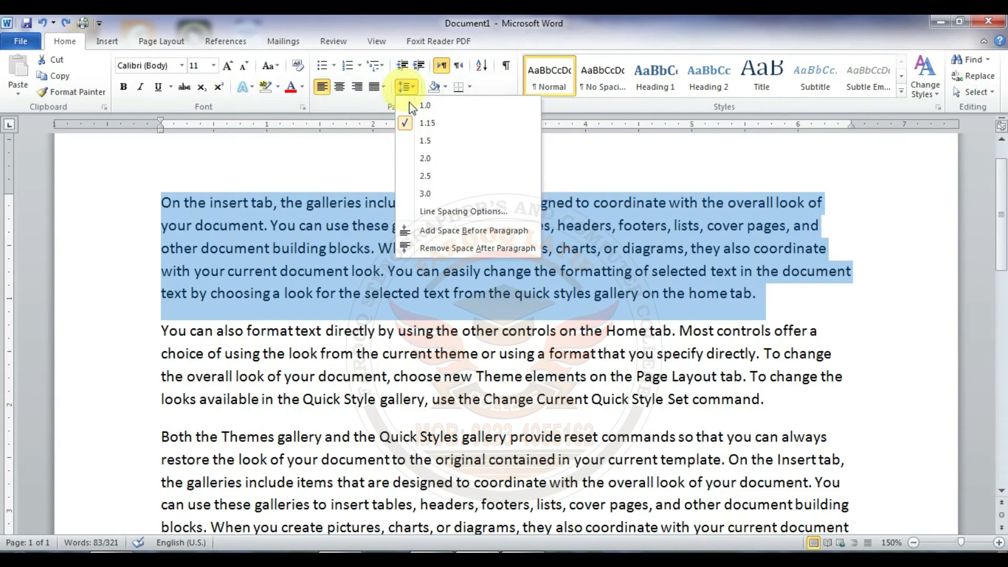
click(446, 212)
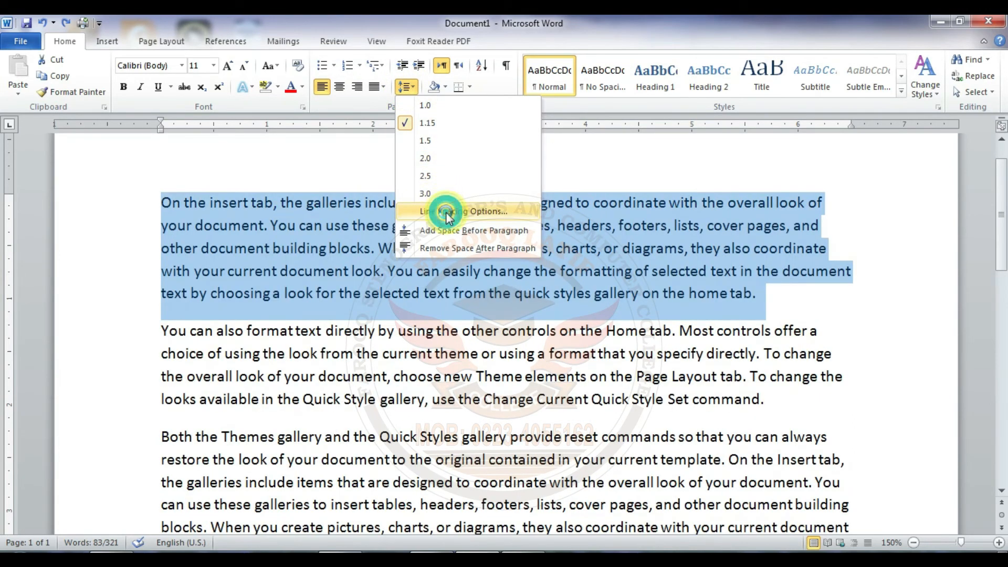
click(468, 378)
click(468, 379)
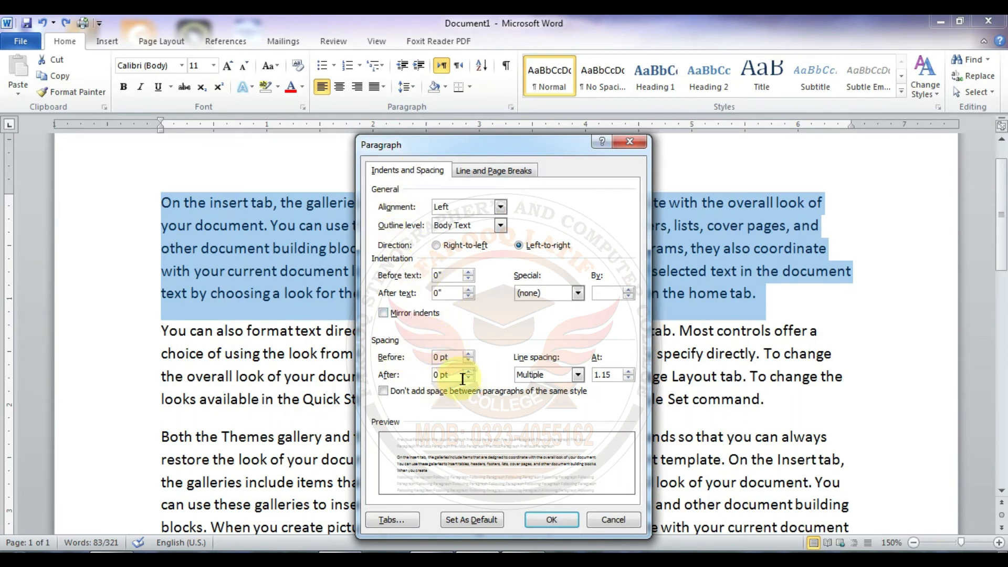
click(546, 519)
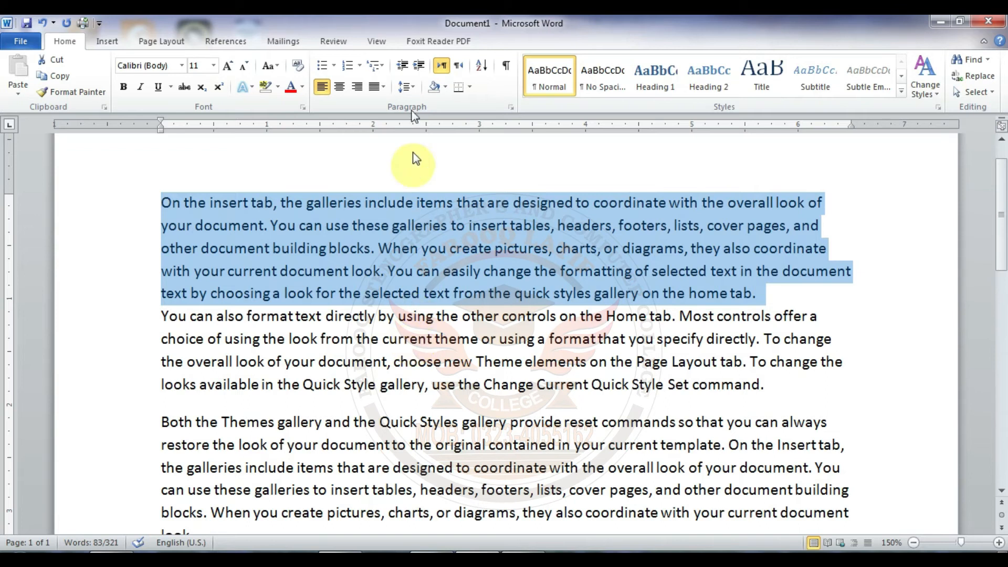
Step: Set the spacing before the first paragraph to 18 pt in the line spacing options
click(407, 86)
click(442, 212)
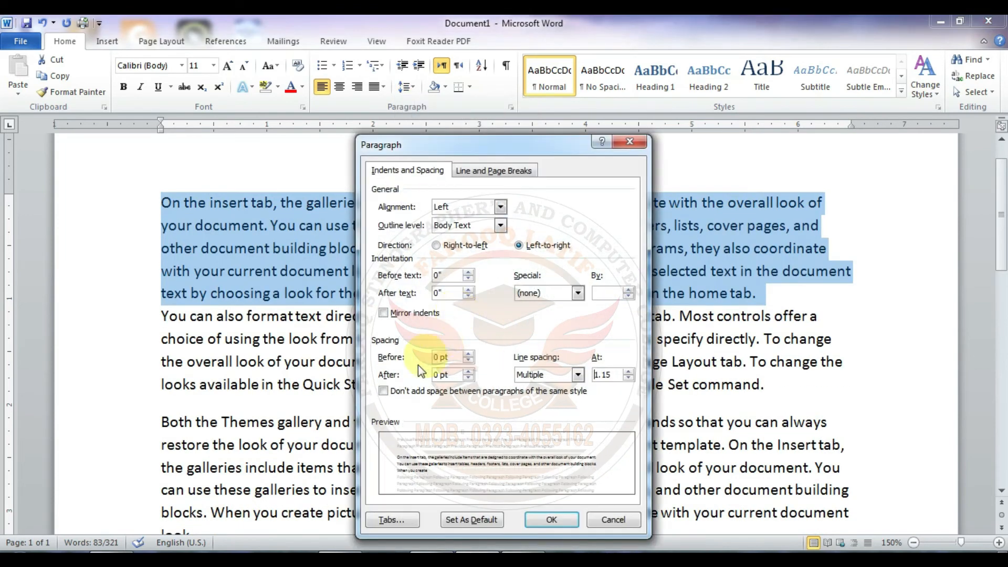
click(466, 354)
click(466, 353)
click(468, 354)
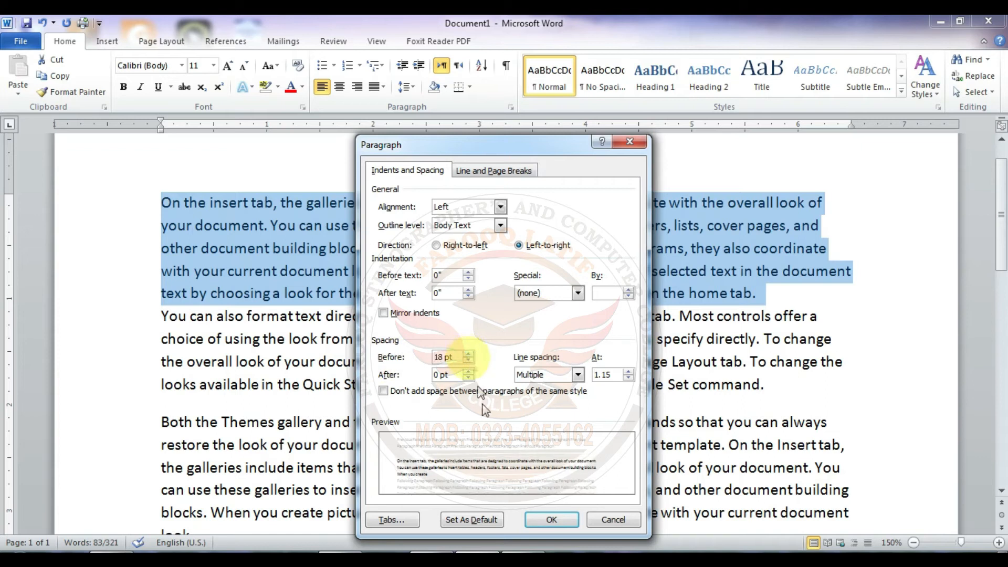
click(549, 520)
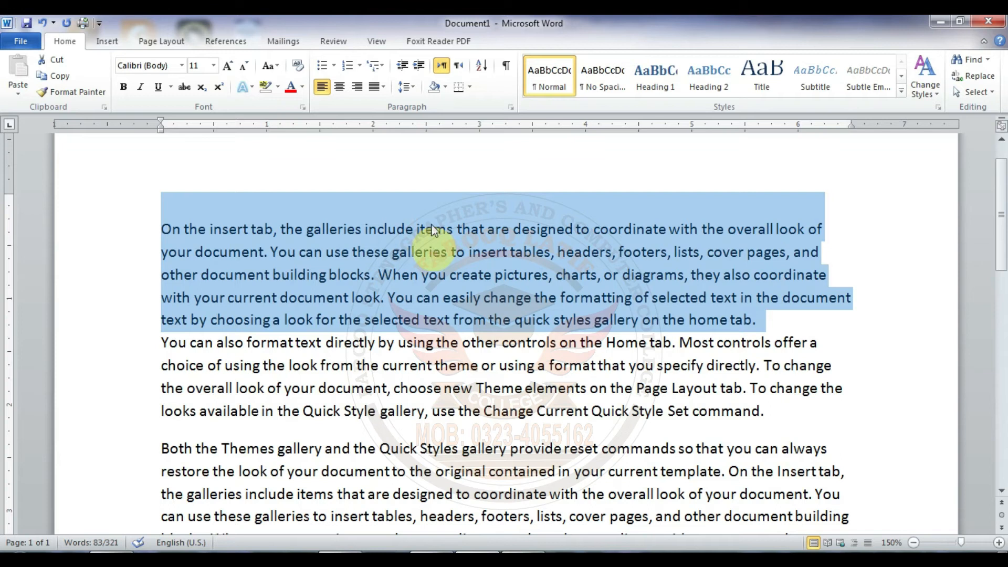
Step: Raise the spacing after the first paragraph by two increments in the line spacing options
click(412, 94)
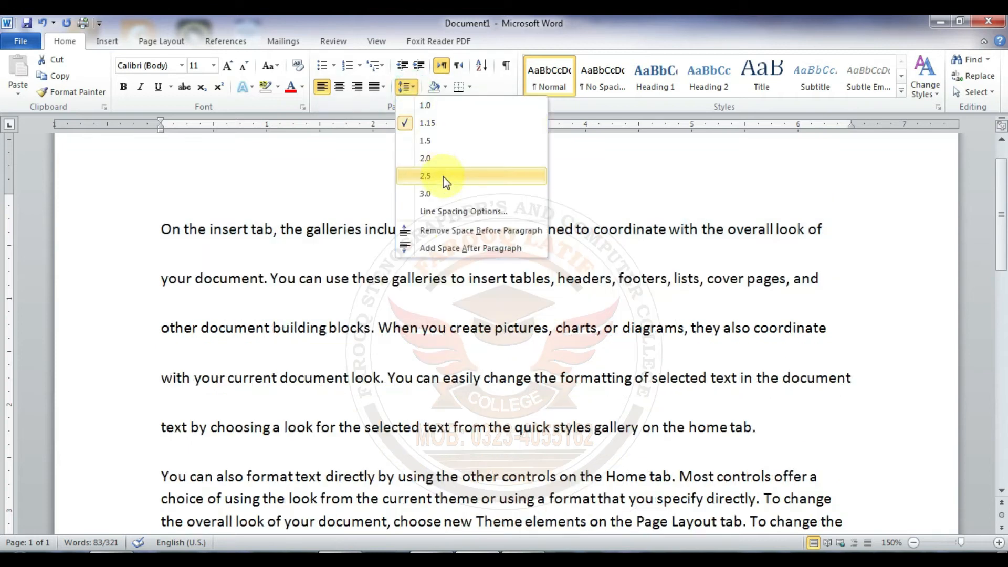
click(453, 212)
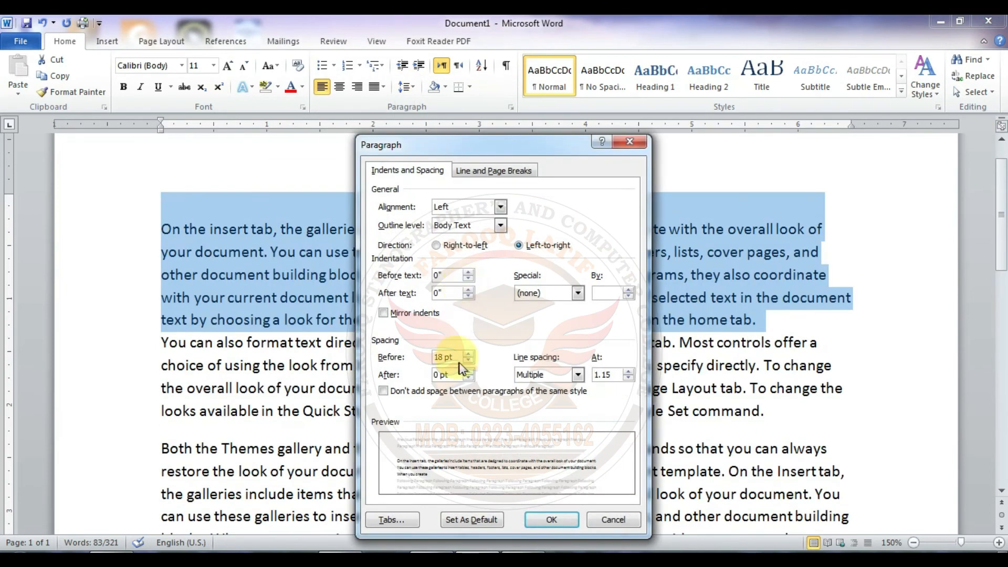
click(467, 372)
click(467, 371)
click(546, 518)
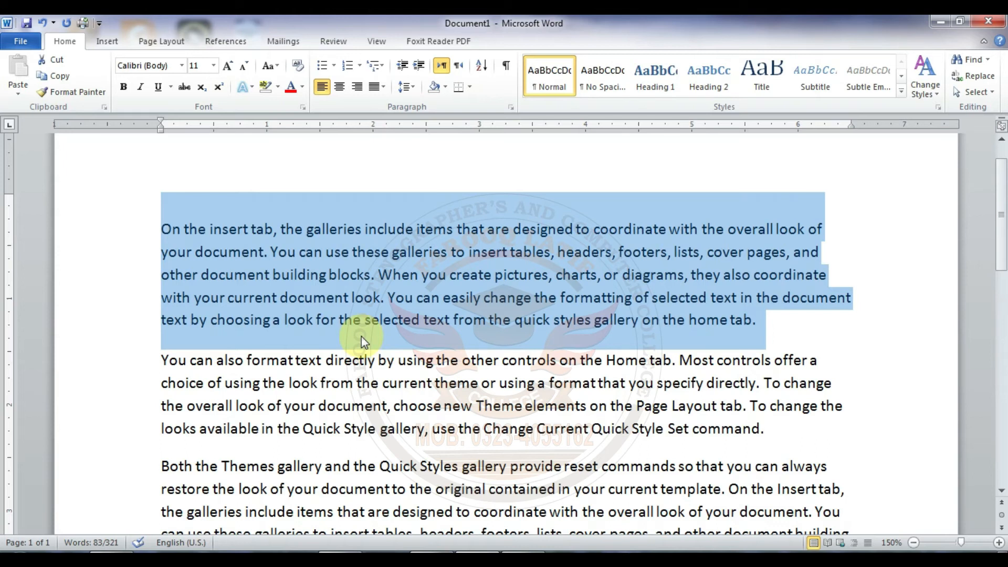
Step: Preview removing the space before the first paragraph without applying it, and deselect the text
click(402, 92)
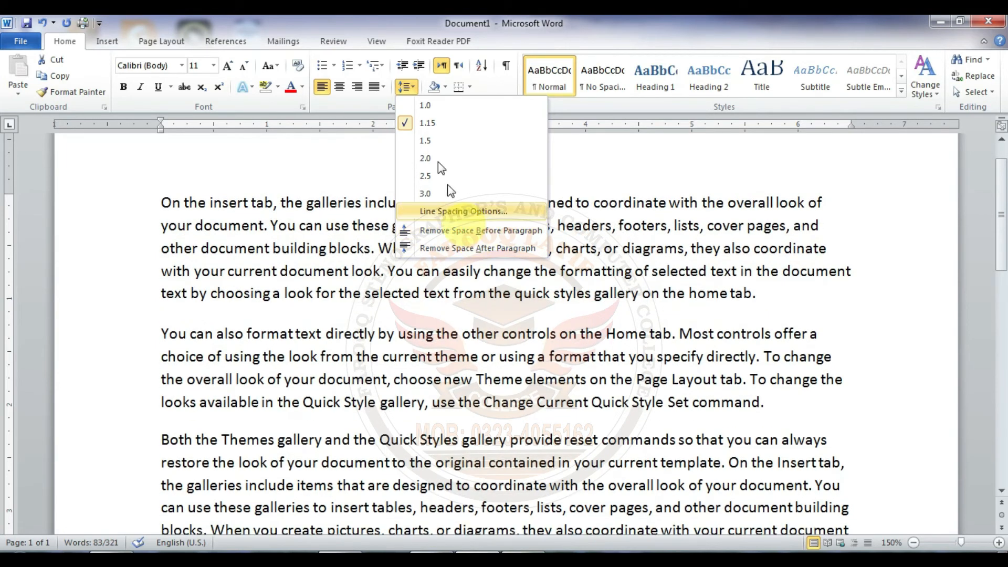
click(410, 91)
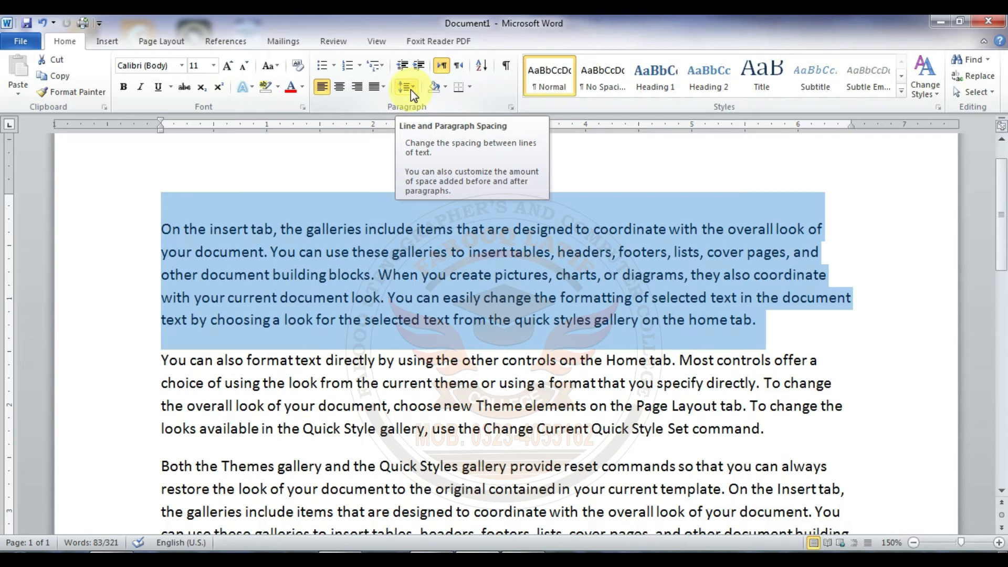
click(396, 200)
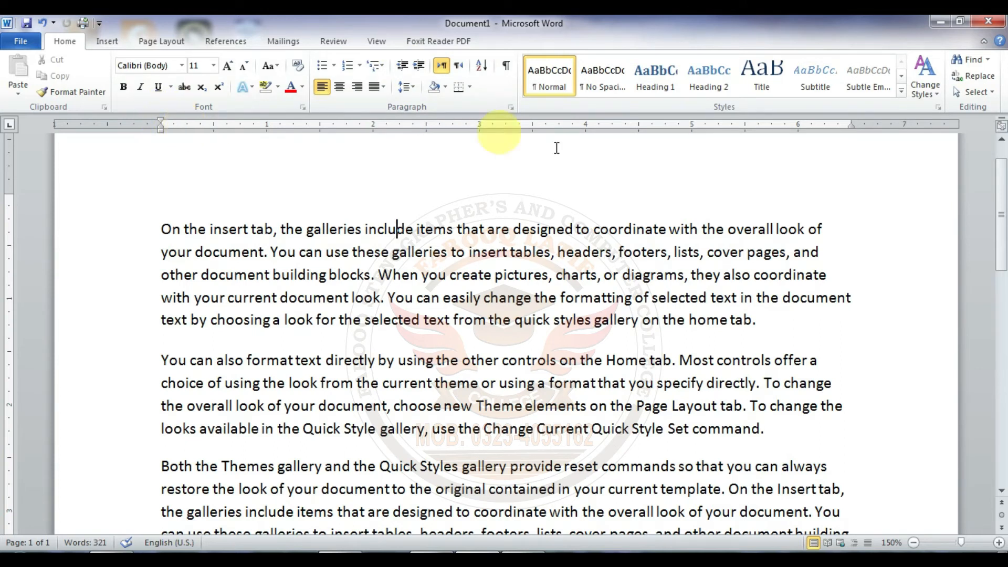
Step: Hide the document rulers and show them again
click(1000, 127)
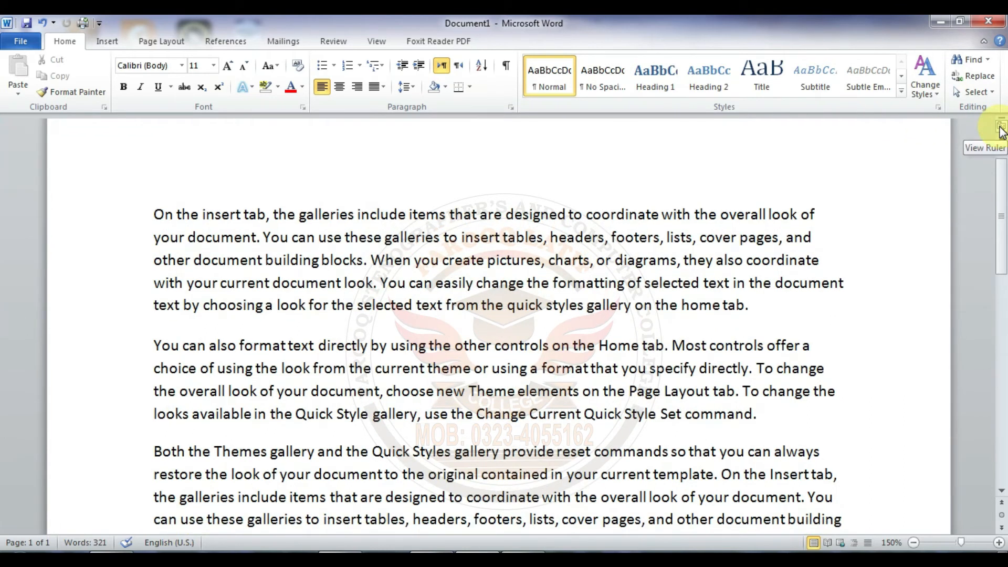
click(1000, 127)
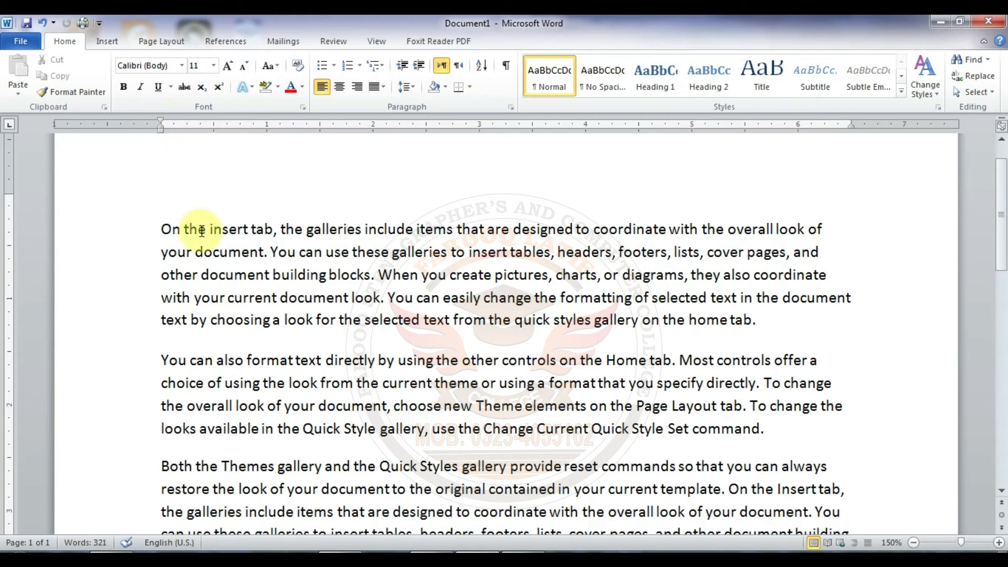
Step: Select the first paragraph and increase its indent by seven levels, to 3.5 inches on the ruler
click(161, 230)
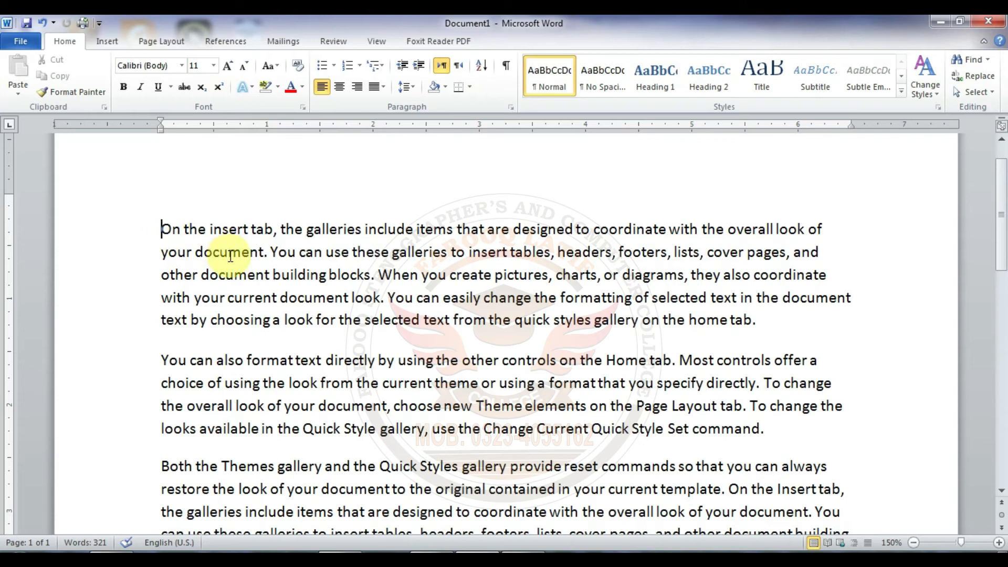
drag(161, 230, 296, 252)
drag(374, 268, 766, 314)
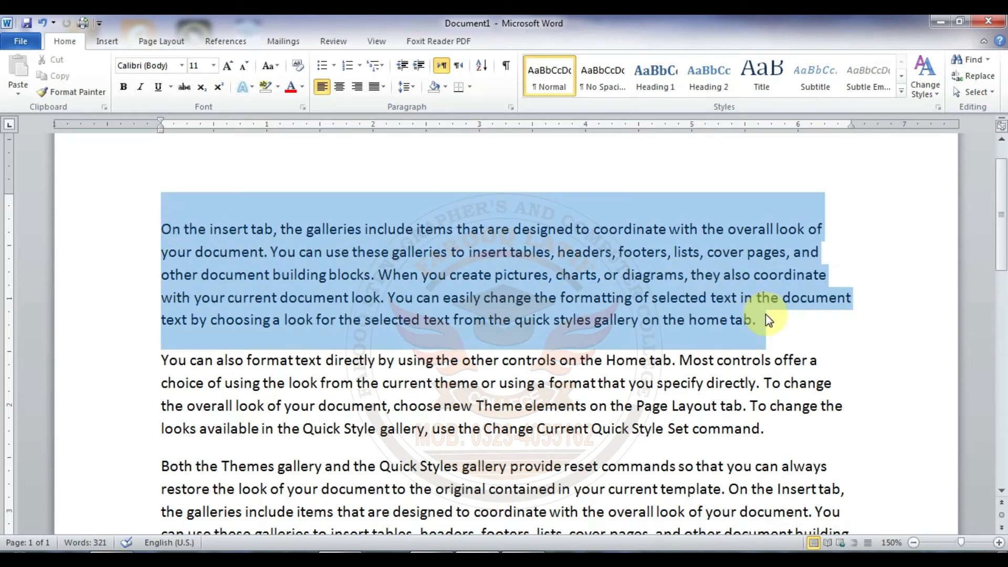
click(421, 65)
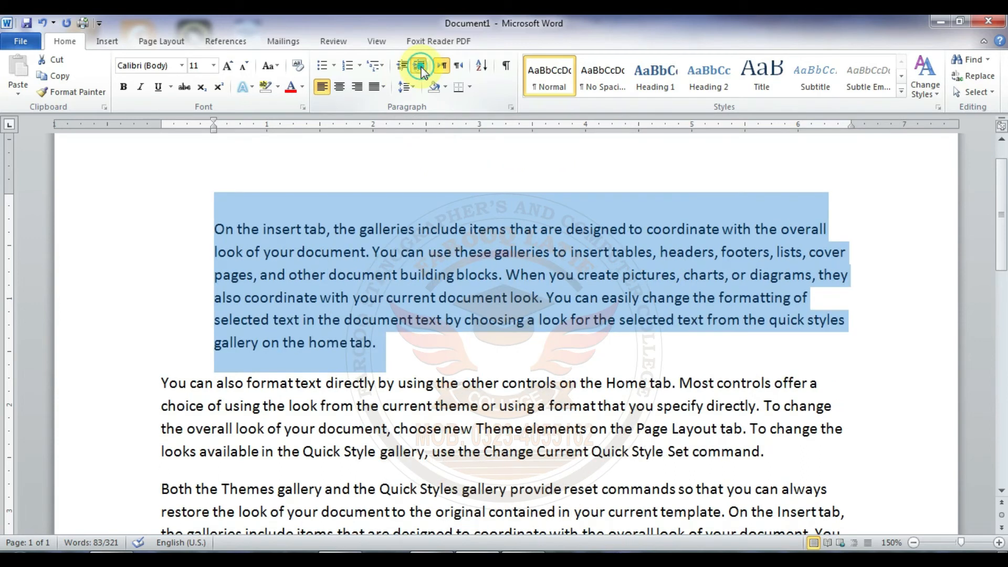
click(421, 65)
click(421, 65)
click(421, 66)
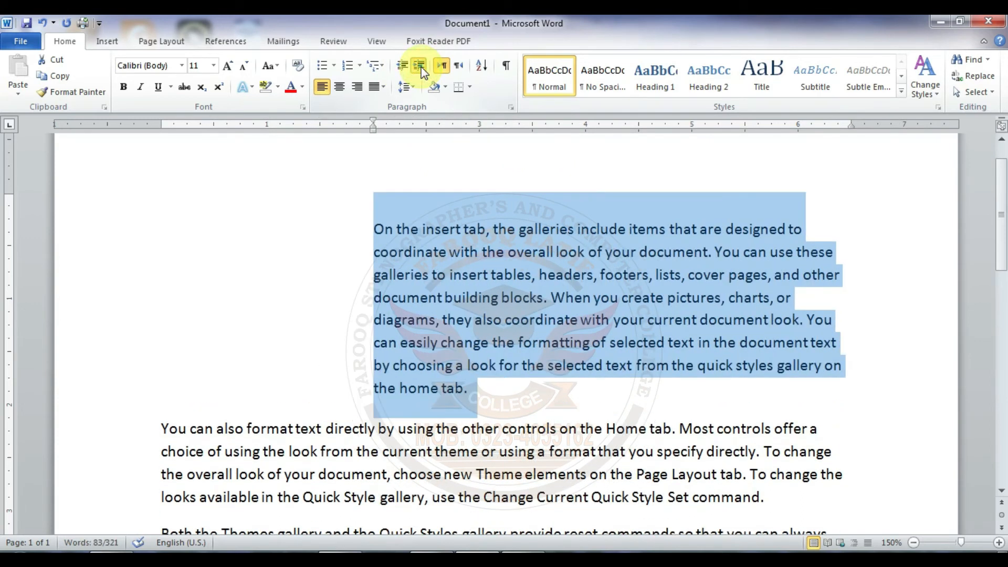
click(421, 66)
click(420, 66)
click(421, 66)
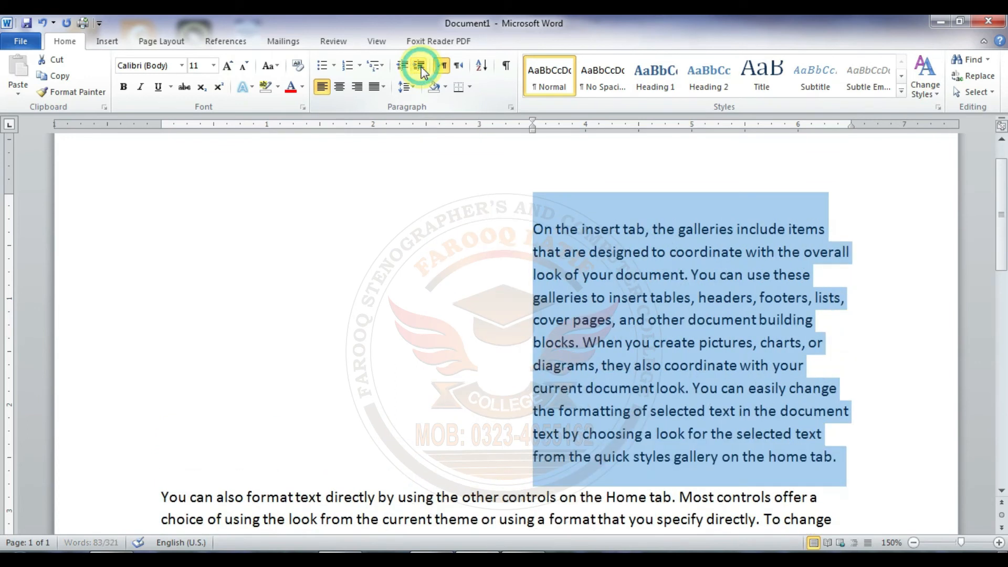
Step: Increase the first paragraph's indent by two more levels to 4.5 inches, and decrease it back to the left margin
click(421, 66)
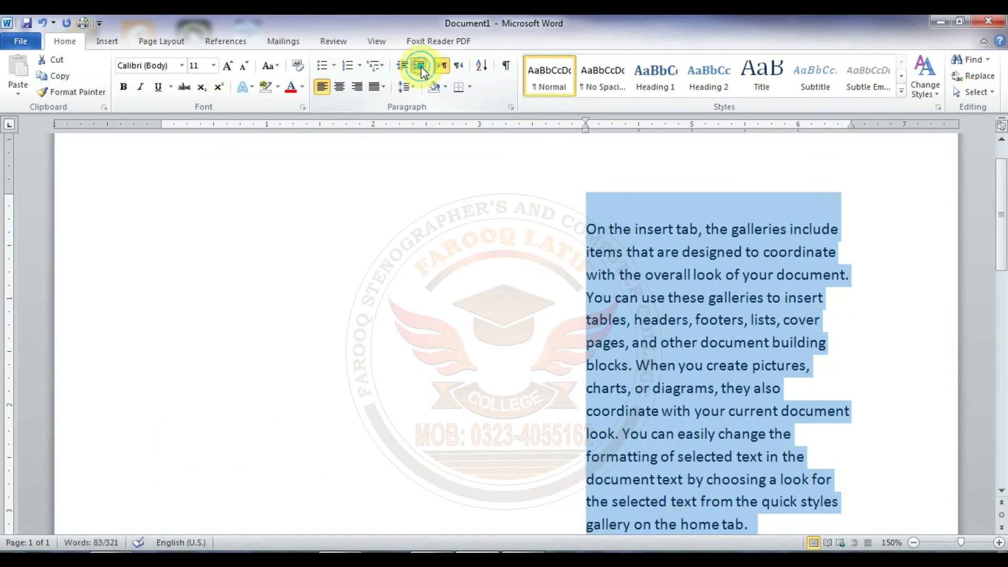
click(420, 67)
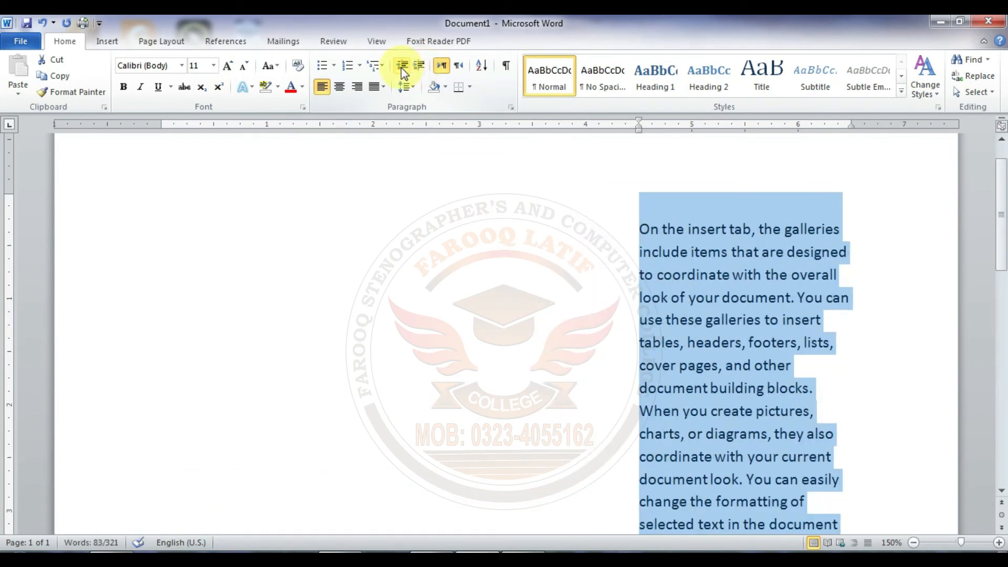
click(402, 67)
click(402, 67)
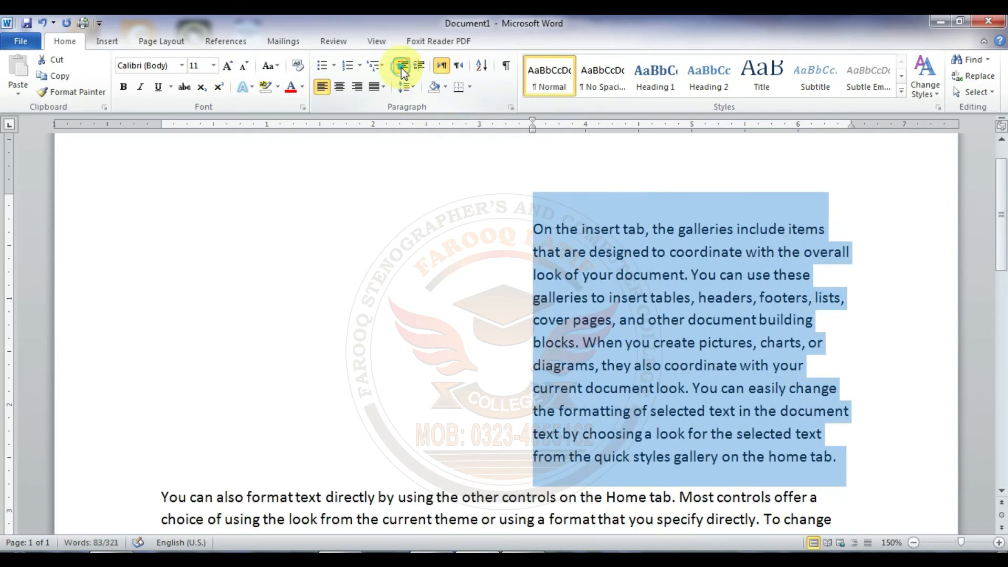
click(402, 68)
click(402, 67)
click(402, 67)
click(402, 67)
click(402, 67)
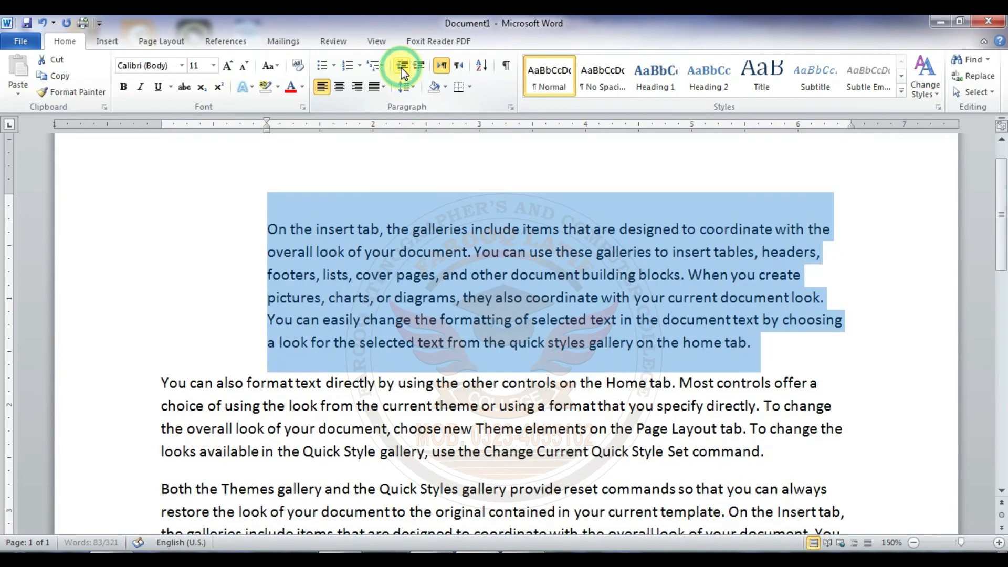
click(402, 67)
click(402, 68)
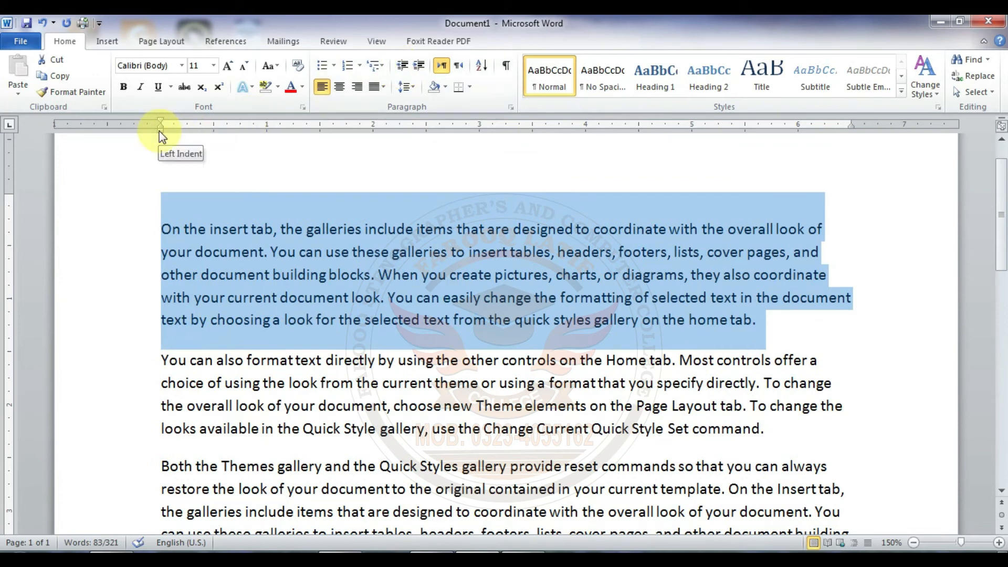
Step: Examine the left indent and hanging indent markers on the horizontal ruler
mouse_move(160, 131)
mouse_down()
mouse_move(527, 127)
mouse_move(439, 139)
mouse_move(160, 122)
mouse_up()
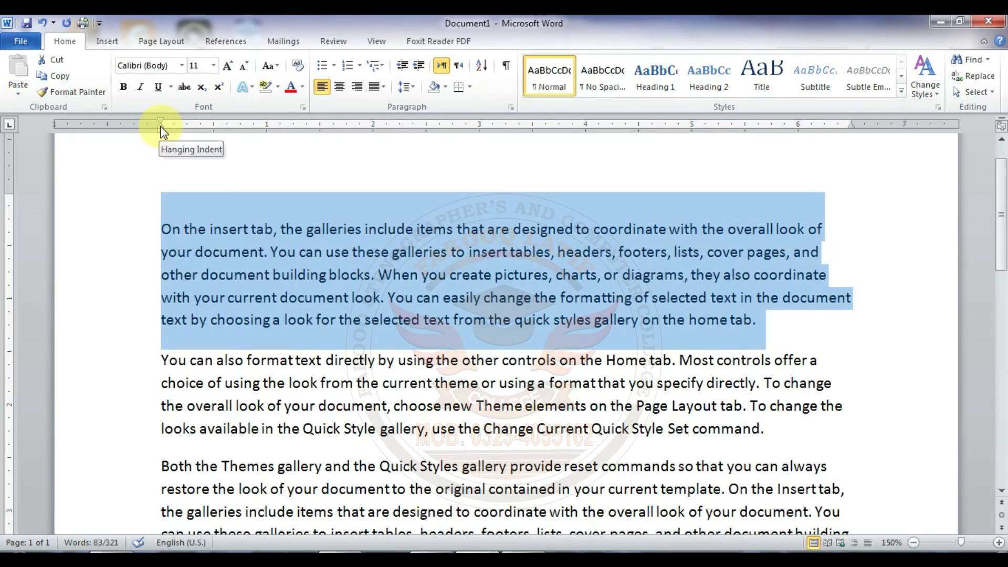
mouse_move(161, 126)
mouse_down()
mouse_move(367, 126)
mouse_move(177, 153)
mouse_move(162, 145)
mouse_up()
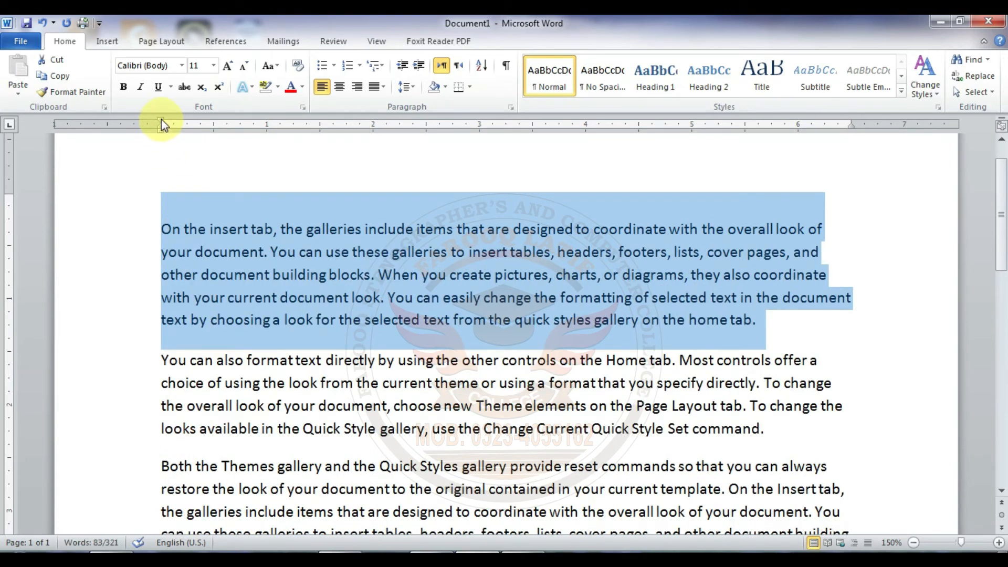
mouse_move(162, 121)
mouse_down()
mouse_move(440, 120)
mouse_move(291, 134)
mouse_move(162, 125)
mouse_up()
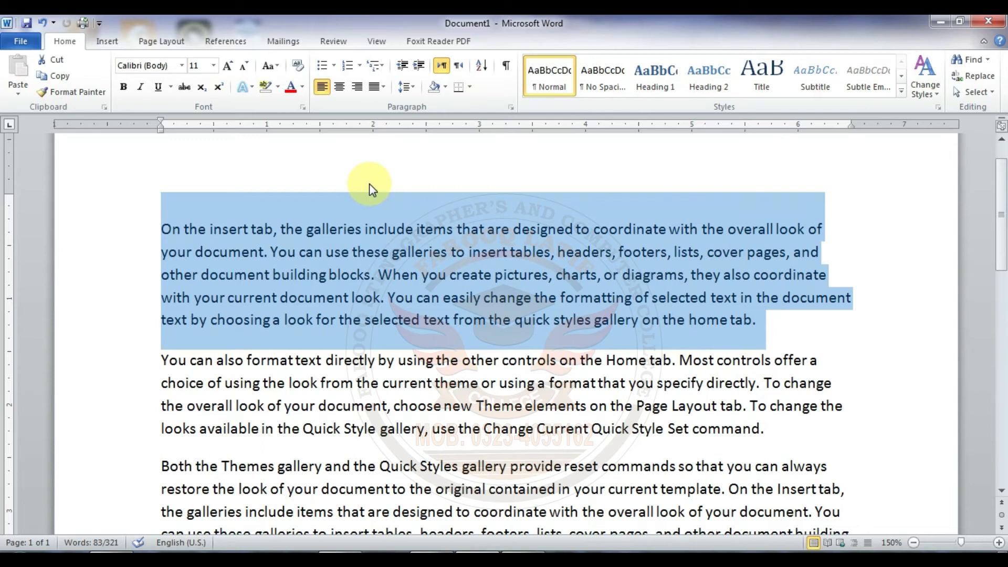
Step: Shade the first paragraph purple, and change the shading to a red from the standard palette of the Colors dialog
click(445, 87)
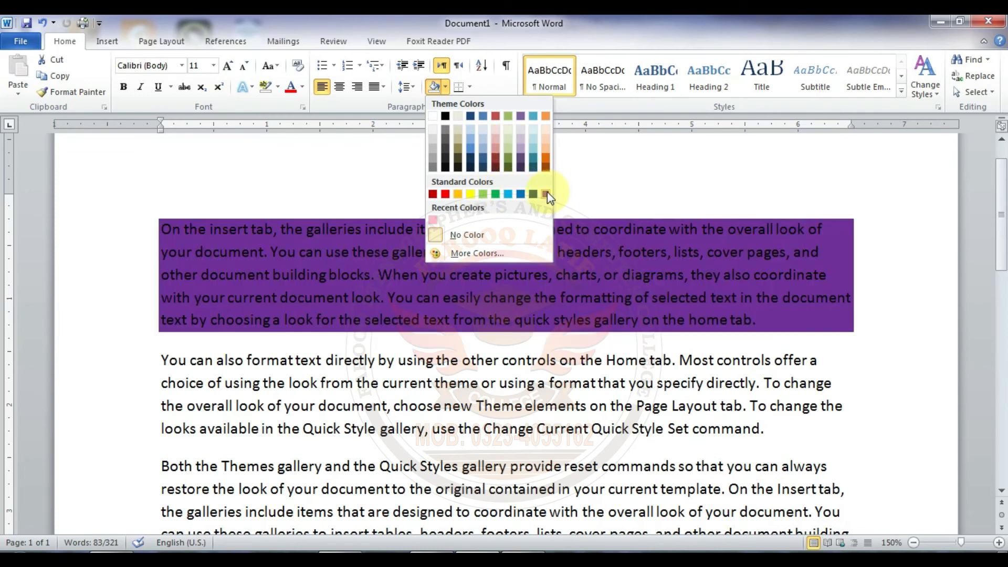
click(547, 193)
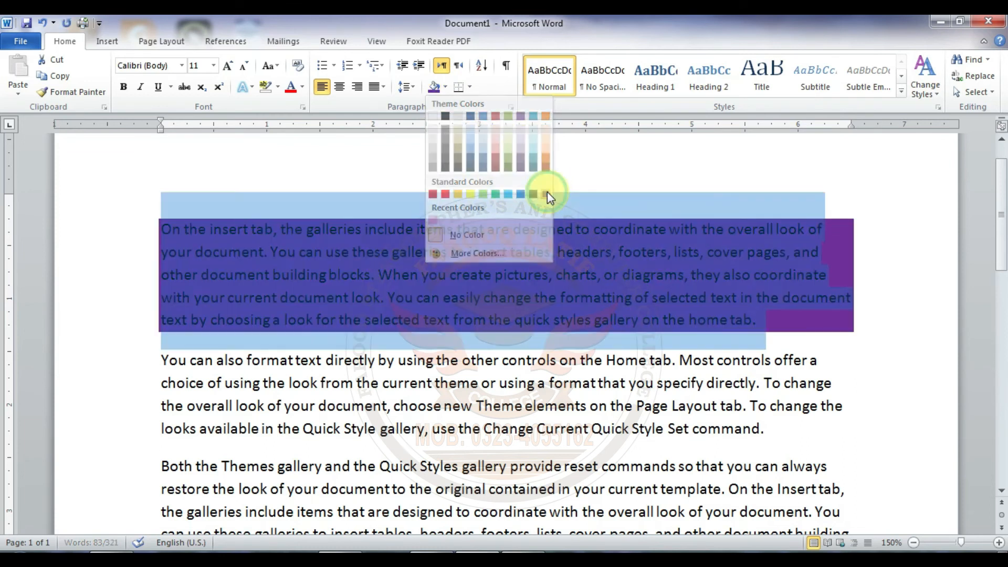
click(446, 88)
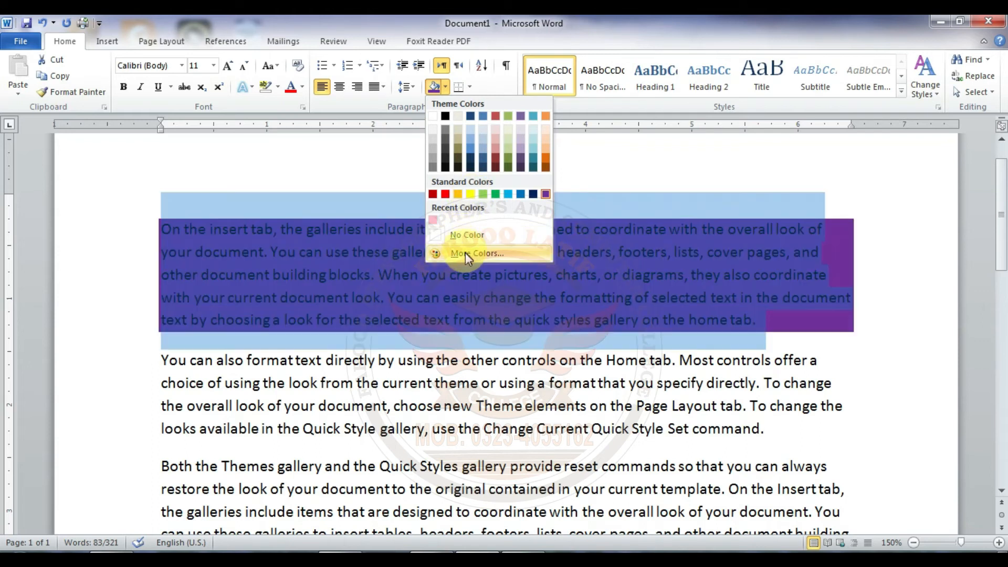
click(465, 253)
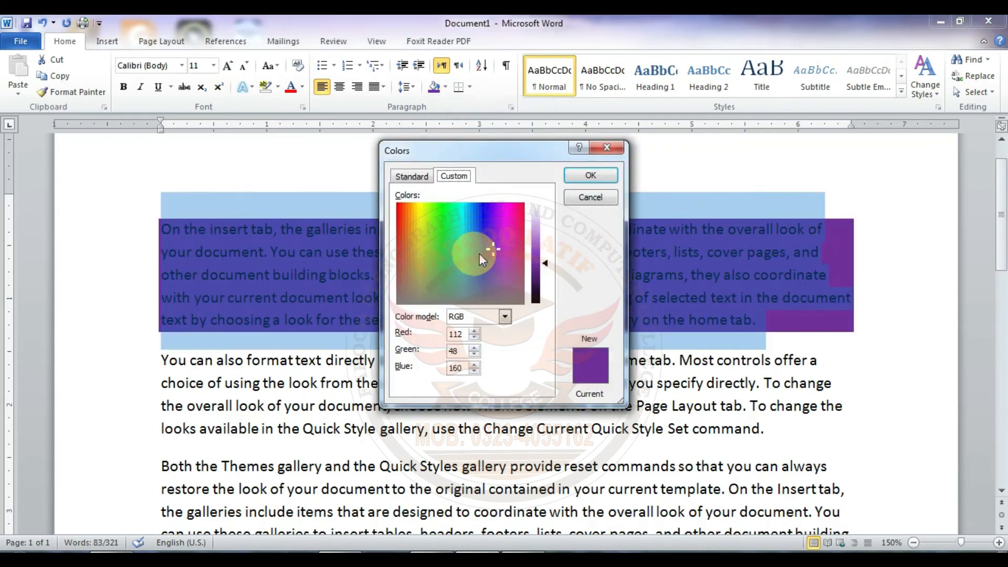
drag(493, 247, 526, 263)
click(412, 178)
click(465, 245)
mouse_move(470, 245)
mouse_down()
mouse_move(497, 273)
mouse_move(479, 288)
mouse_move(490, 307)
mouse_up()
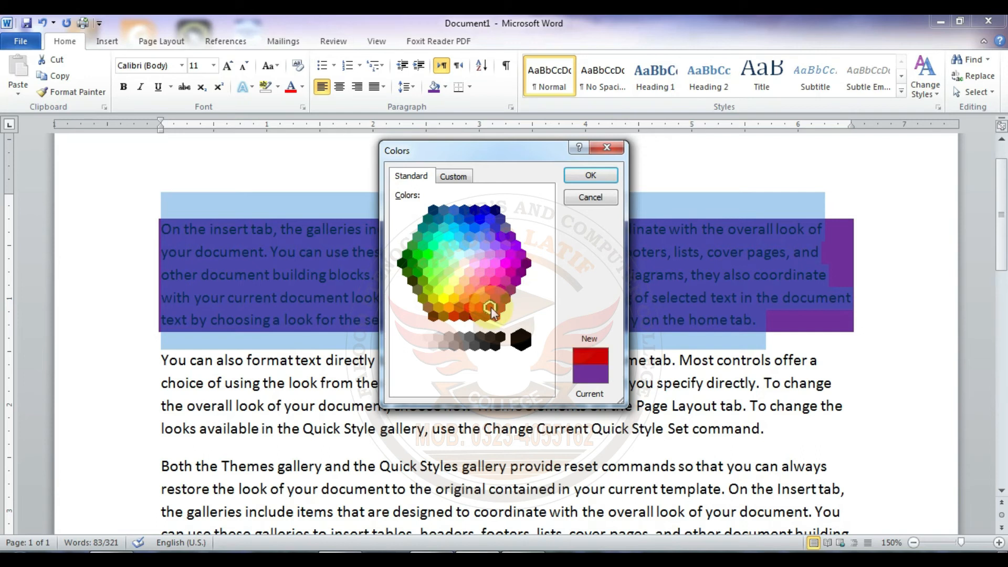
click(588, 176)
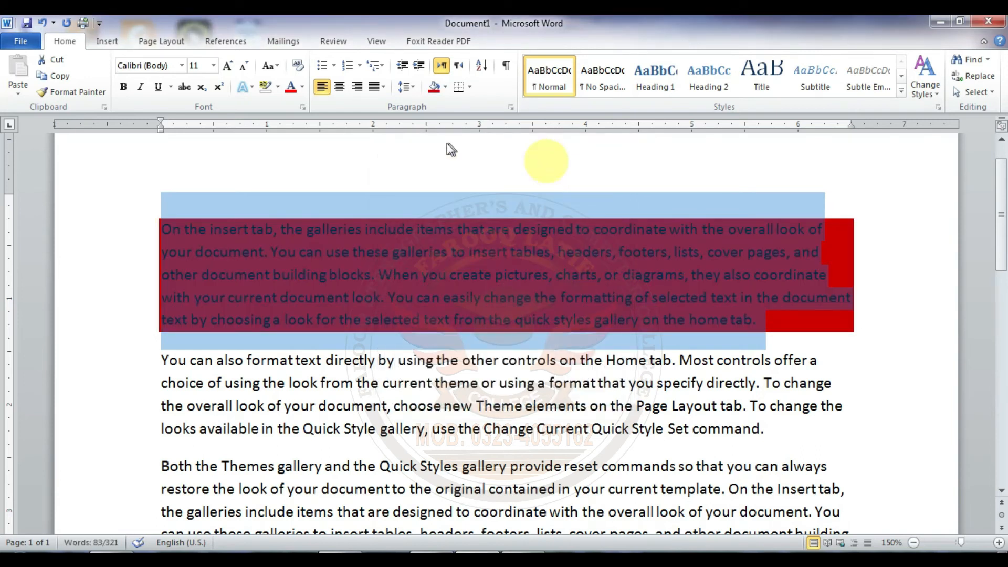
click(462, 274)
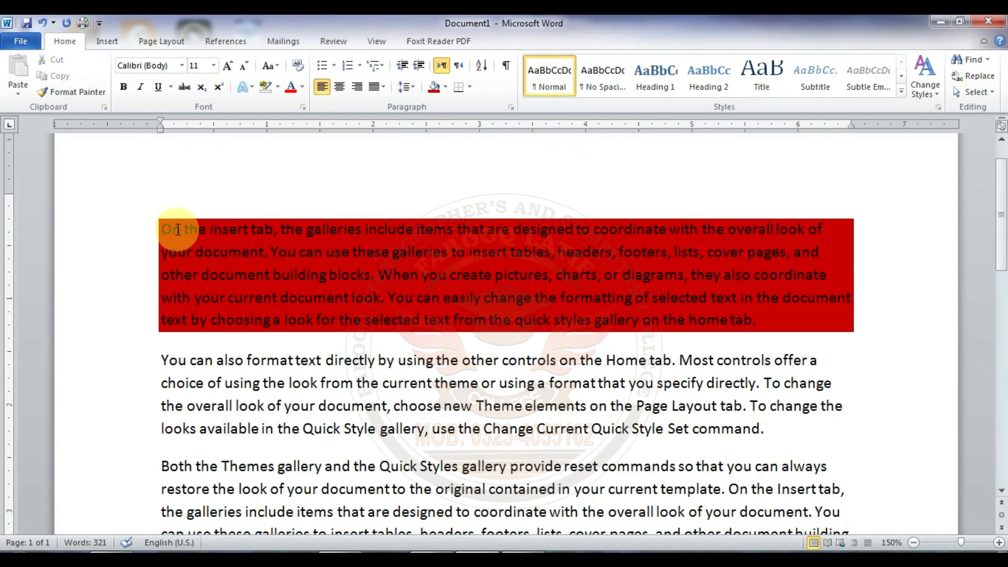
Step: Select the first paragraph and remove its shading with No Color
mouse_move(156, 228)
mouse_down()
mouse_move(527, 283)
mouse_move(715, 299)
mouse_move(798, 336)
mouse_up()
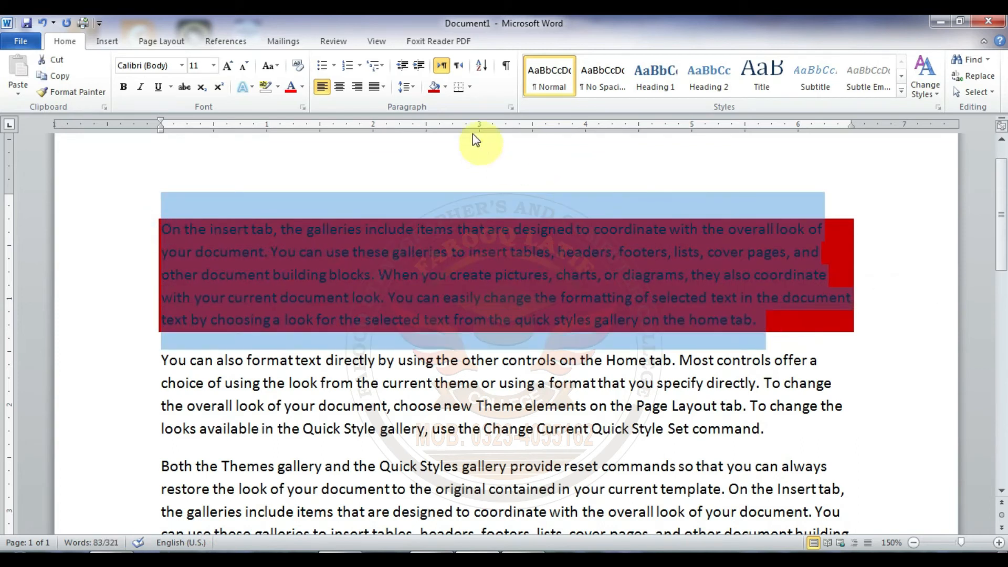
click(445, 88)
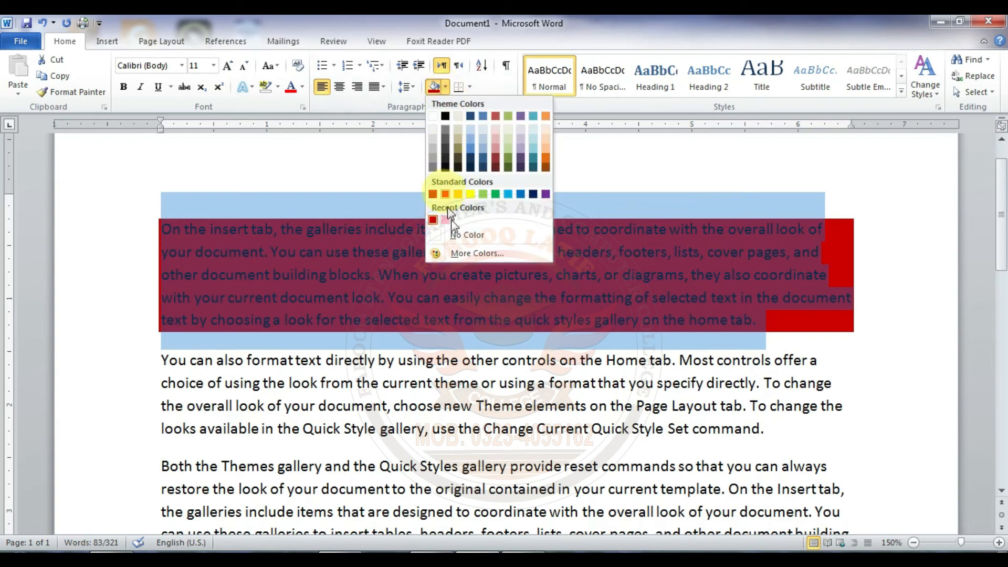
click(459, 236)
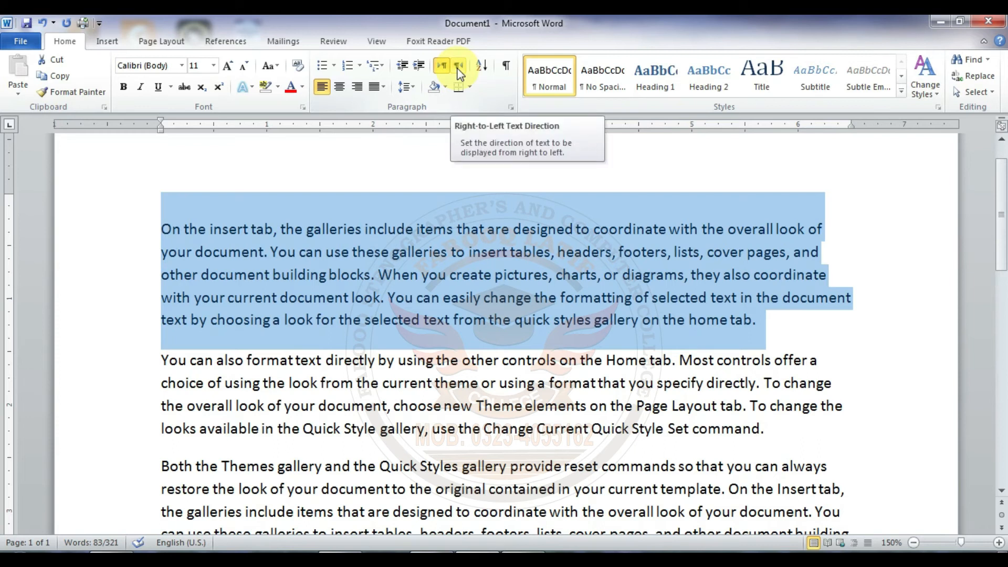
Step: Insert a blank line above the first paragraph and place the cursor on it
click(236, 227)
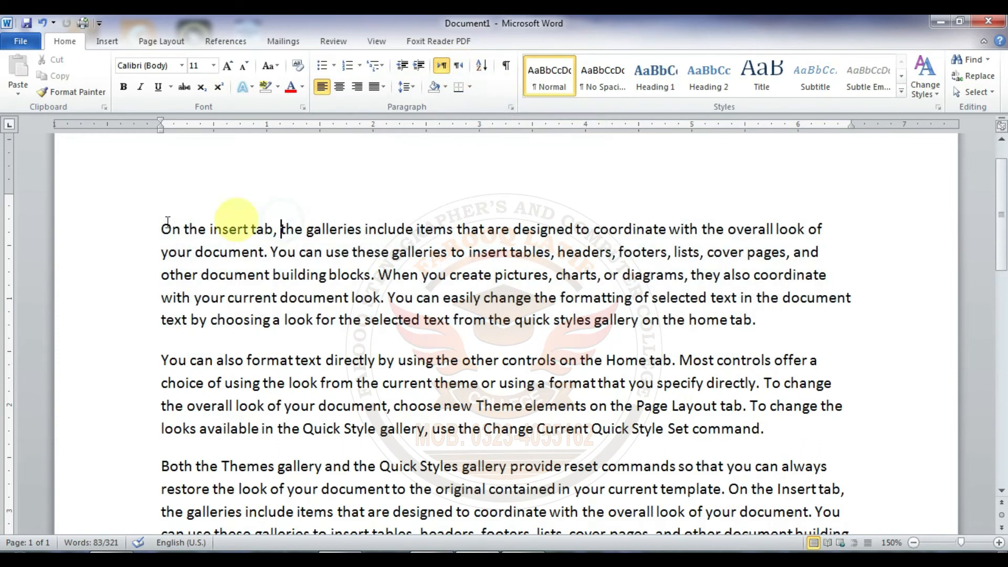
click(160, 228)
key(Return)
key(Return)
key(Up)
key(Up)
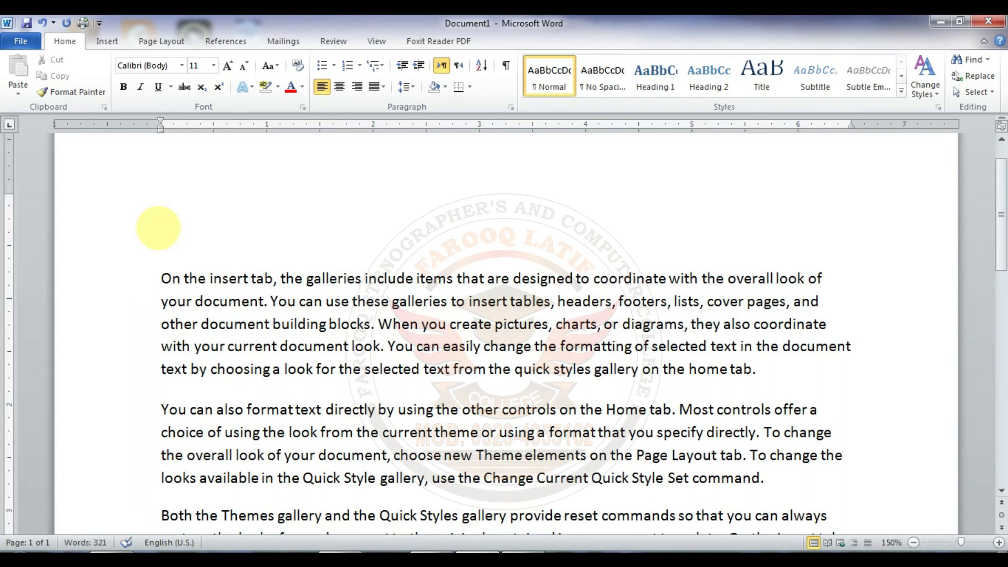
Step: Enter the sample text "FDSJ AFKLDS FDA FD;S" on the blank line and erase it
text(FDSJ AFKLDS FDA FD;S)
key(BackSpace)
key(BackSpace)
key(BackSpace)
key(BackSpace)
key(BackSpace)
key(BackSpace)
key(BackSpace)
key(BackSpace)
key(BackSpace)
key(BackSpace)
key(BackSpace)
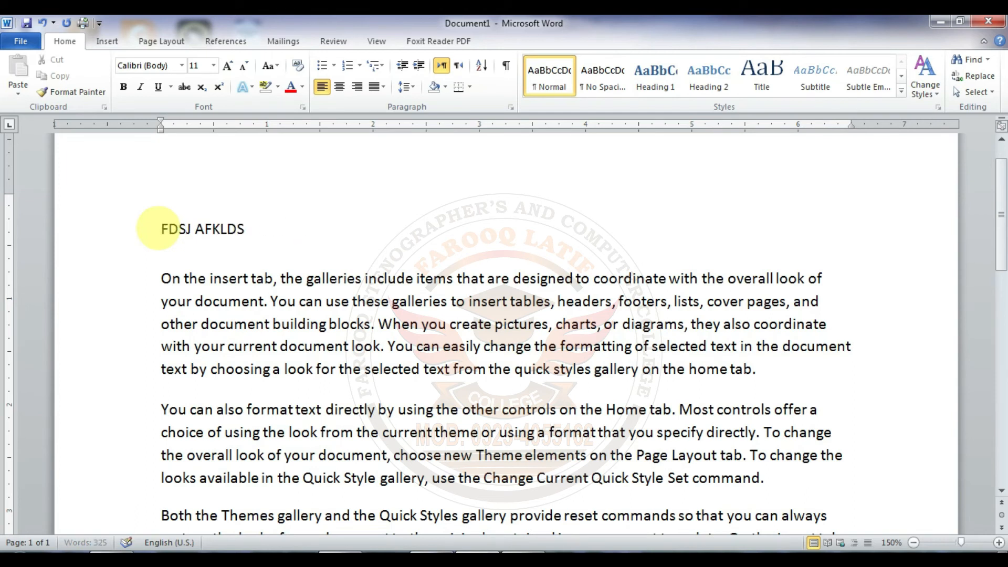
key(BackSpace)
key(BackSpace)
key(BackSpace)
key(BackSpace)
key(BackSpace)
key(BackSpace)
key(BackSpace)
key(BackSpace)
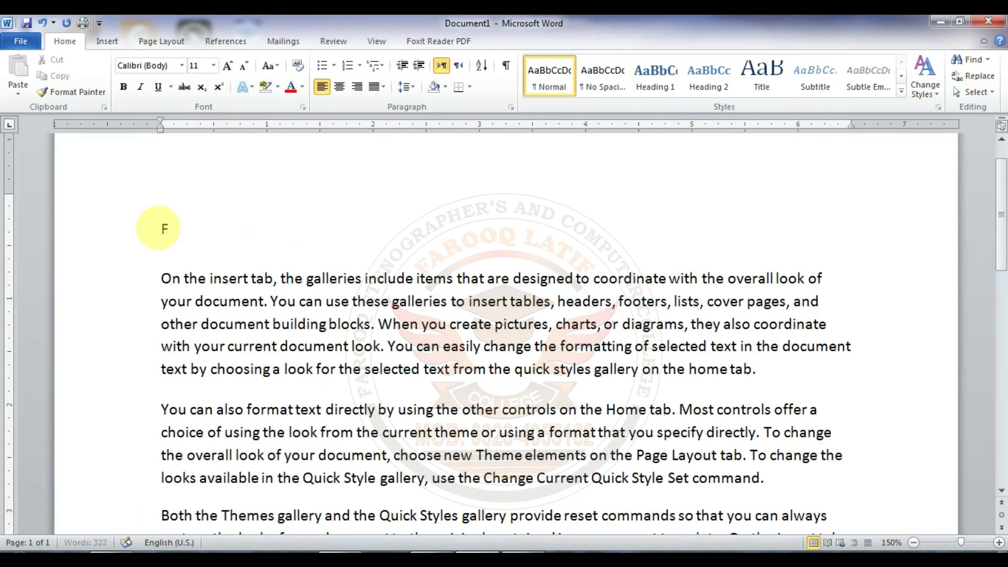
key(BackSpace)
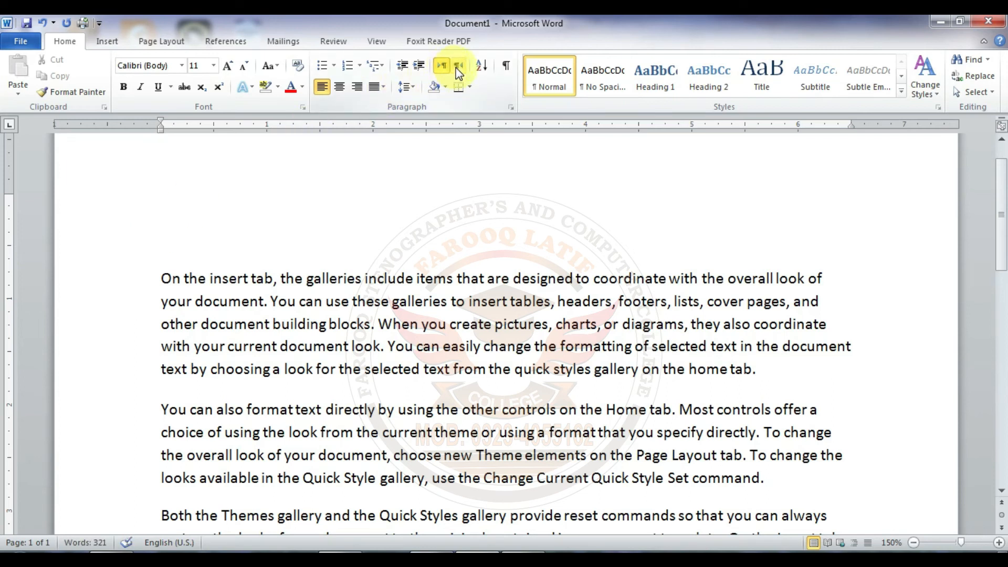
Step: Set the blank line's text direction to right-to-left and enter "A QUICK BROWN JOBS"
click(458, 68)
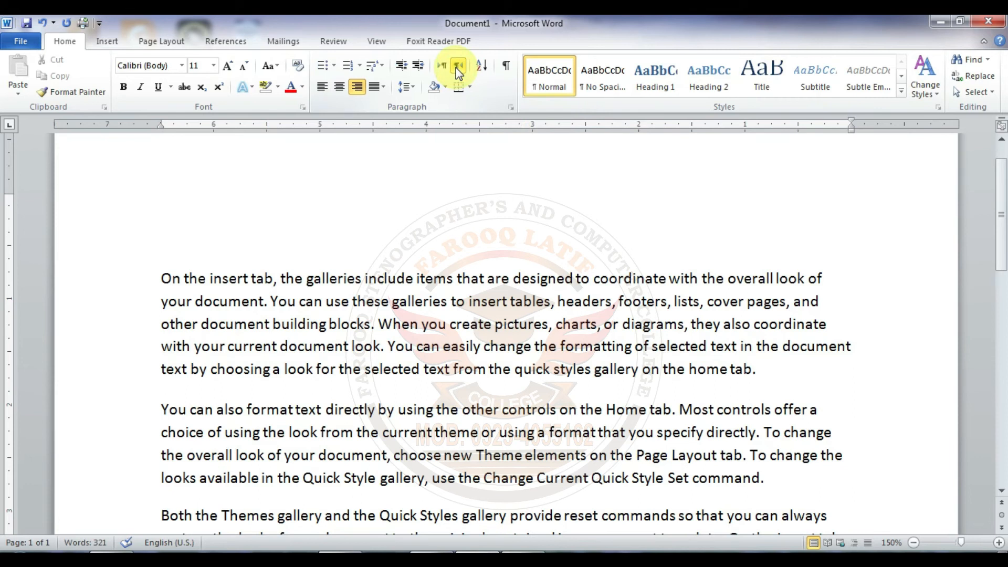
text(A QUICK)
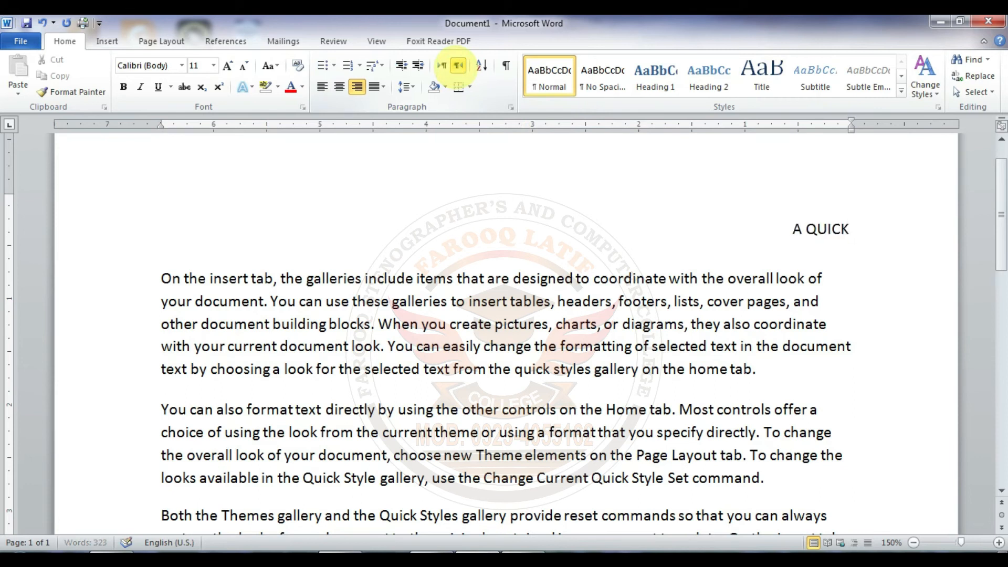
text( BROWN JOBS)
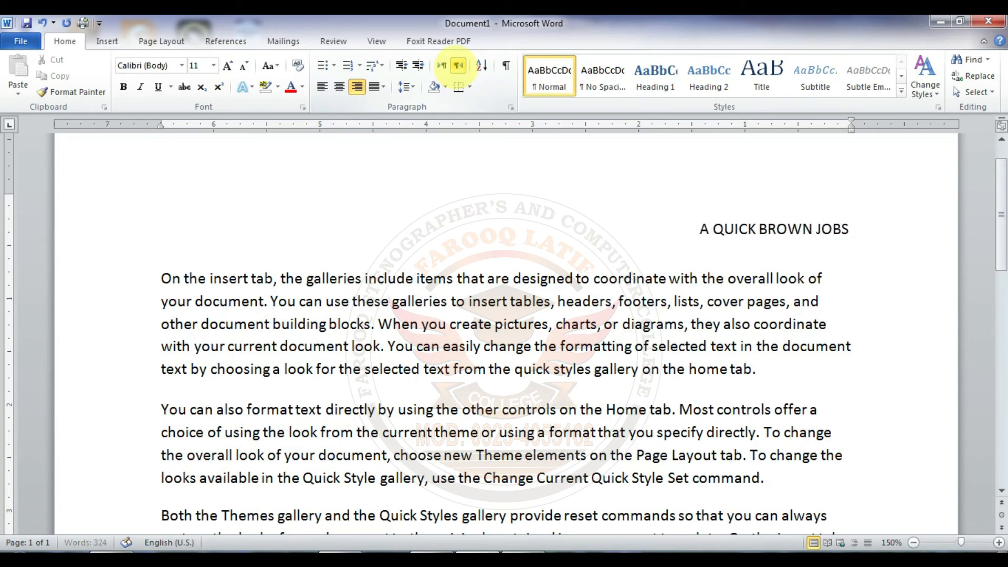
Step: Remove the right-to-left sample text above the first paragraph
key(BackSpace)
key(BackSpace)
key(BackSpace)
key(BackSpace)
key(BackSpace)
key(BackSpace)
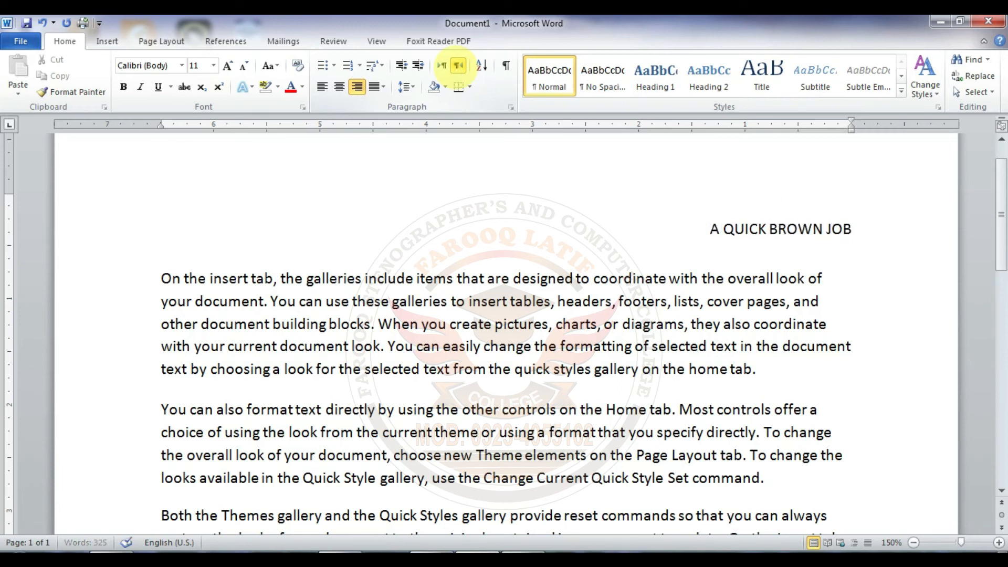
key(BackSpace)
key(BackSpace)
key(BackSpace)
key(BackSpace)
key(BackSpace)
key(BackSpace)
key(BackSpace)
key(BackSpace)
key(BackSpace)
key(BackSpace)
key(BackSpace)
key(BackSpace)
key(BackSpace)
key(BackSpace)
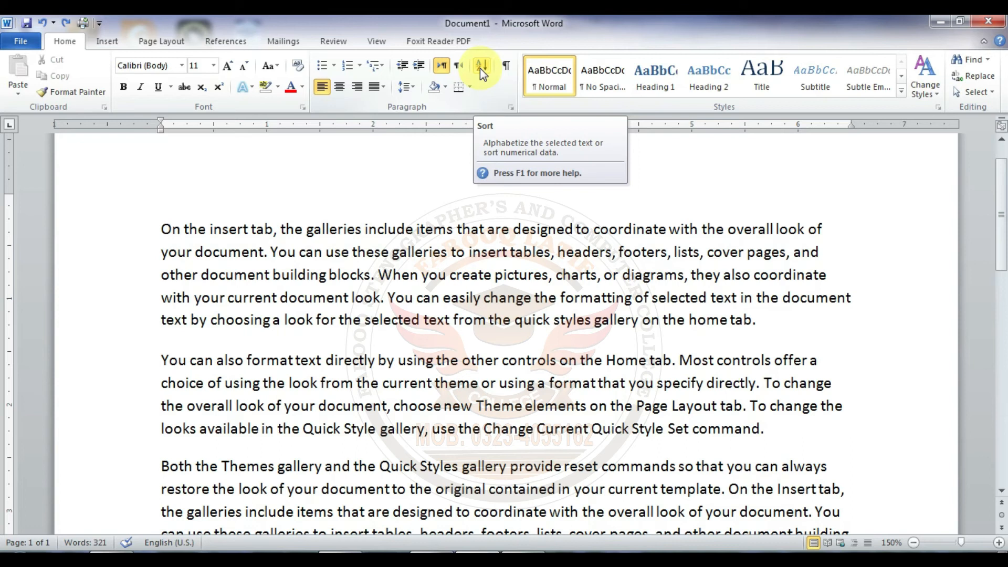
Step: Show the formatting marks and add three empty paragraphs after the first paragraph
click(508, 65)
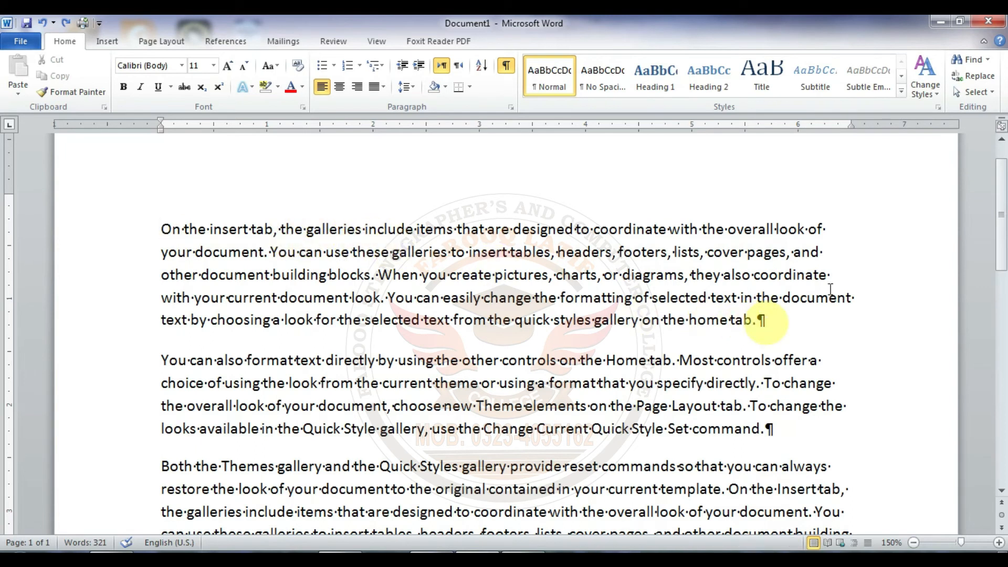
drag(1003, 214, 1003, 239)
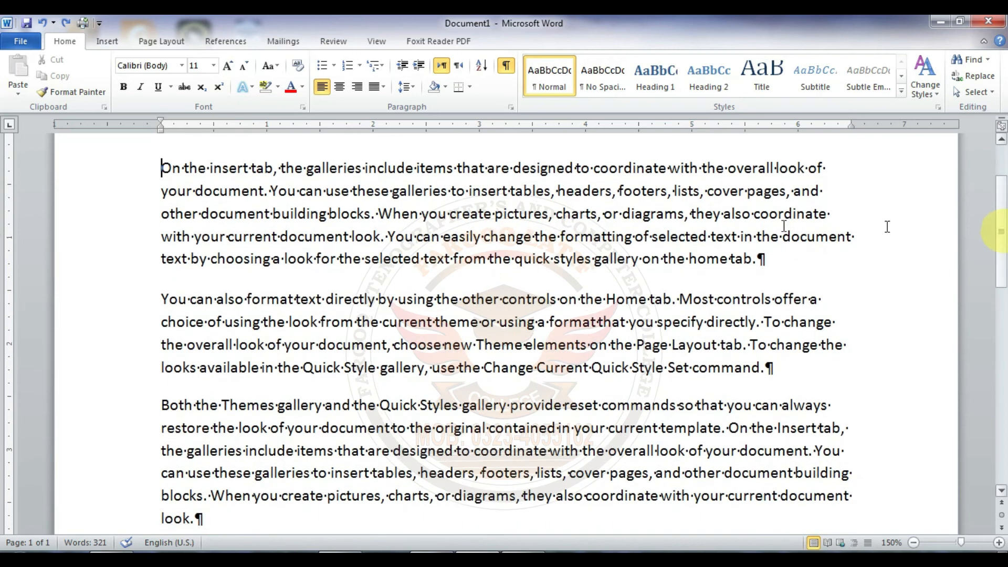
click(760, 259)
key(Return)
key(Return)
key(Return)
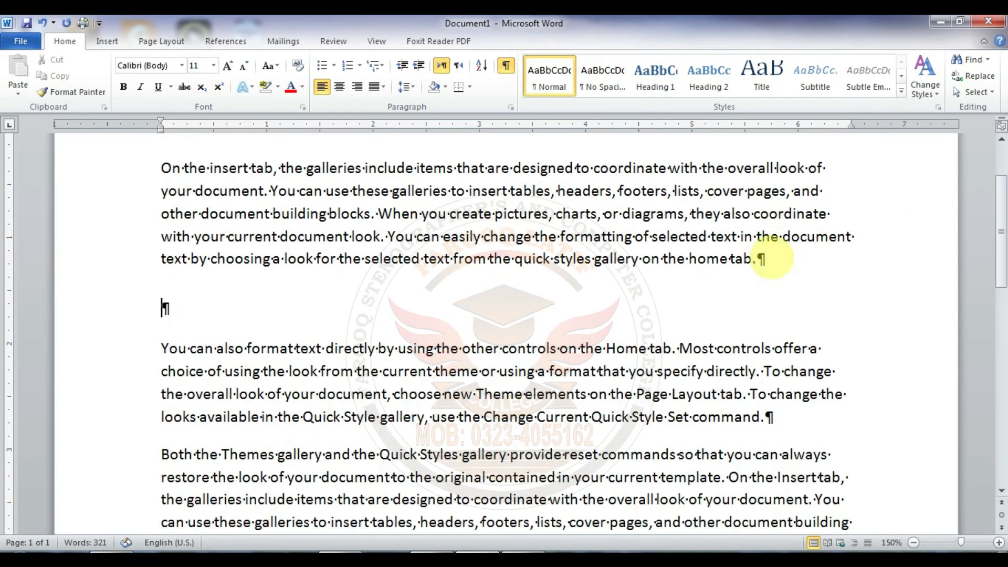
Step: Insert five tabs followed by a run of spaces in the first empty paragraph
click(231, 311)
key(Tab)
key(Tab)
key(Tab)
key(Tab)
key(Tab)
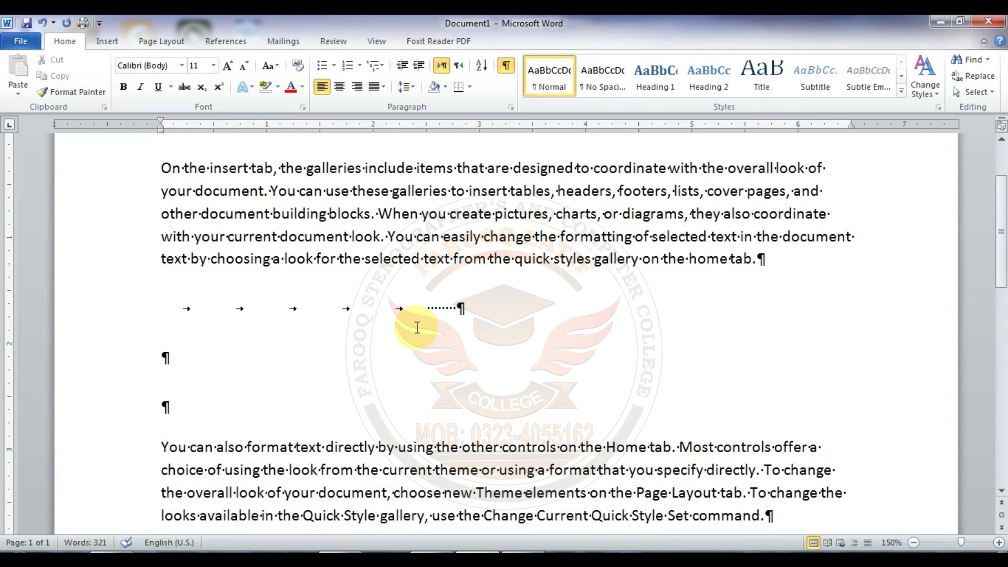
Step: Toggle the formatting marks off and on several times, ending with them hidden
click(507, 68)
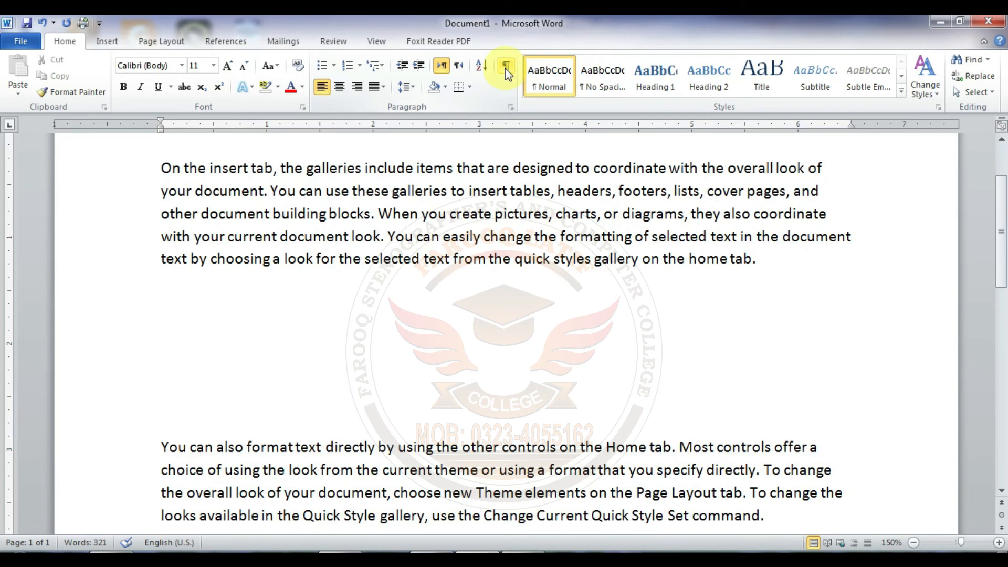
click(505, 69)
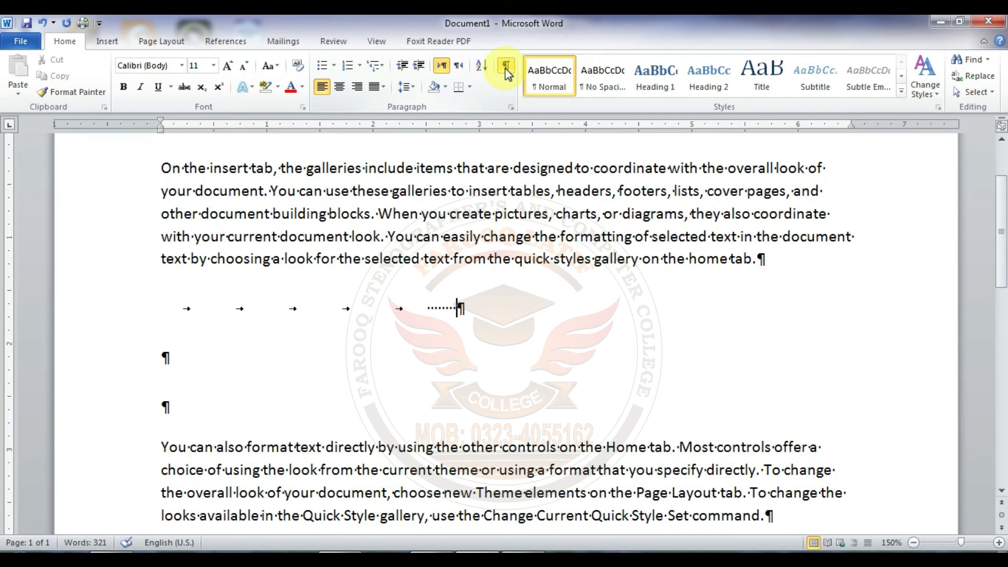
click(506, 69)
click(506, 70)
click(505, 67)
Step: Undo the inserted tabs, spaces and empty paragraphs after the first paragraph
key(ctrl+z)
key(ctrl+z)
key(ctrl+z)
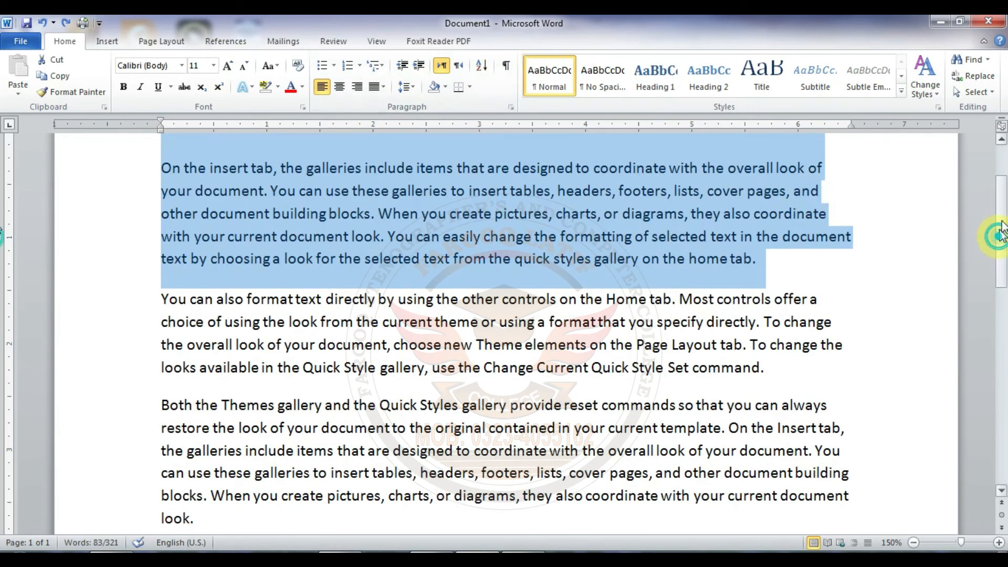
Step: Apply All Borders and Inside Borders to the first paragraph
scroll(1000, 232, up, 2)
click(469, 318)
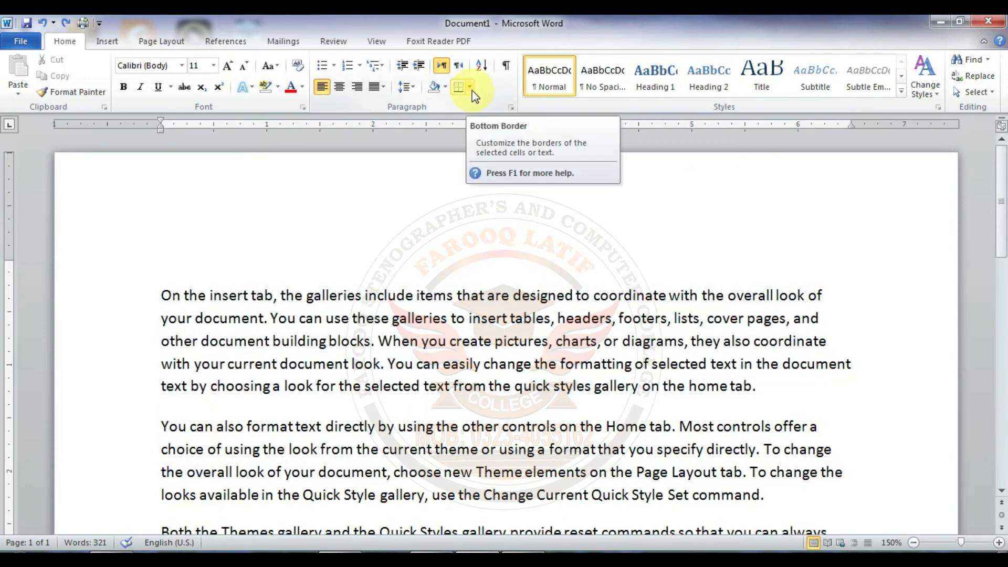
drag(160, 294, 795, 381)
click(471, 87)
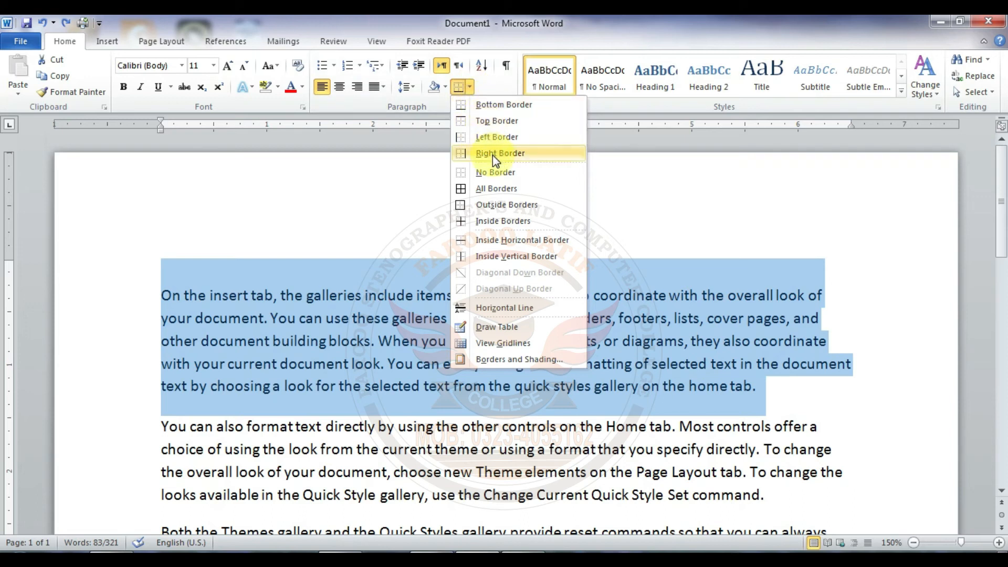
click(496, 191)
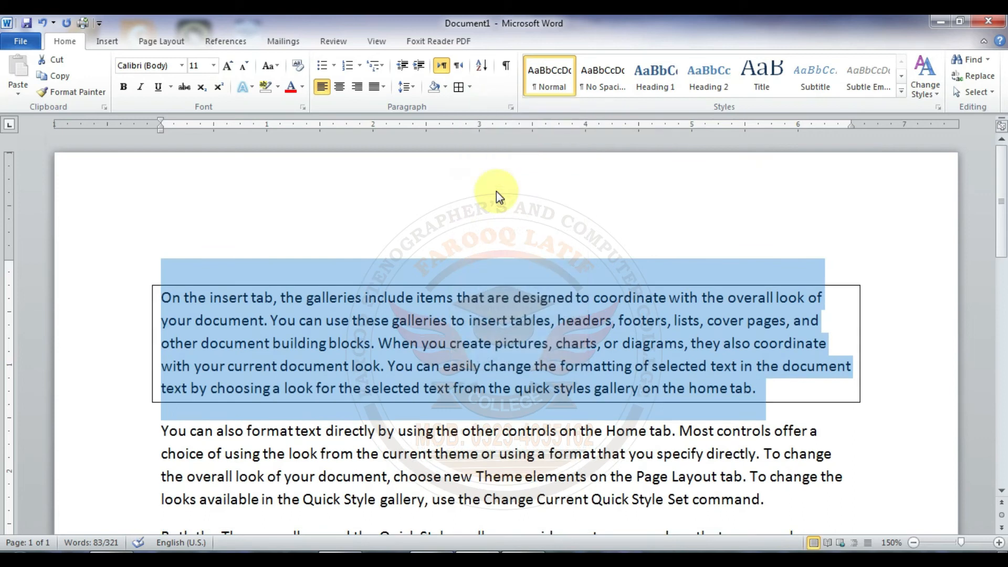
click(469, 87)
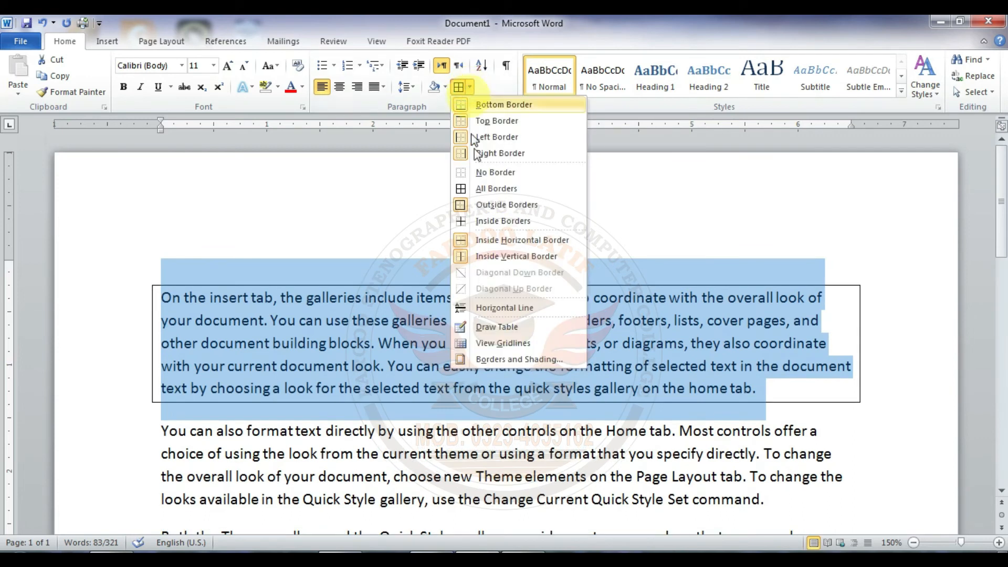
click(483, 222)
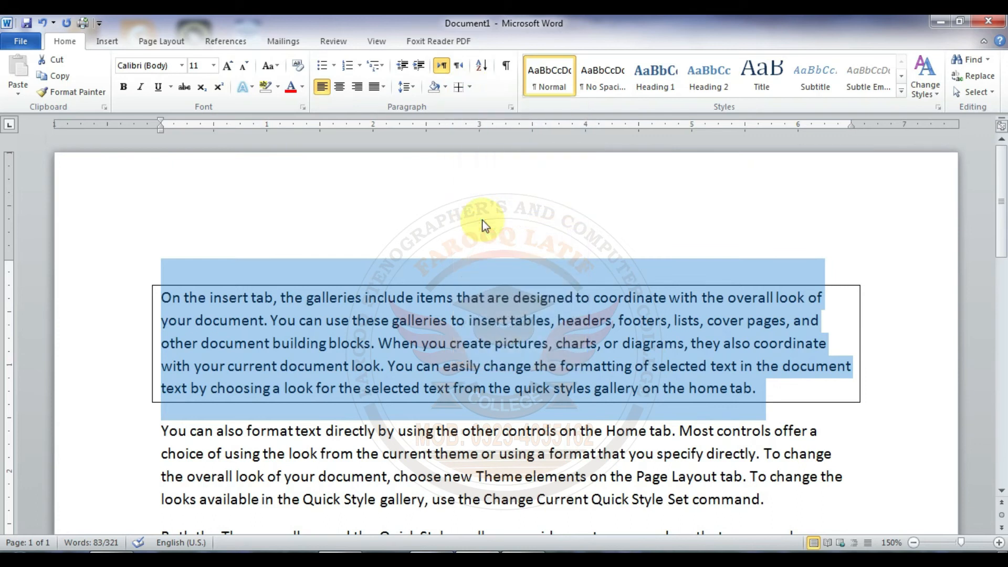
click(512, 302)
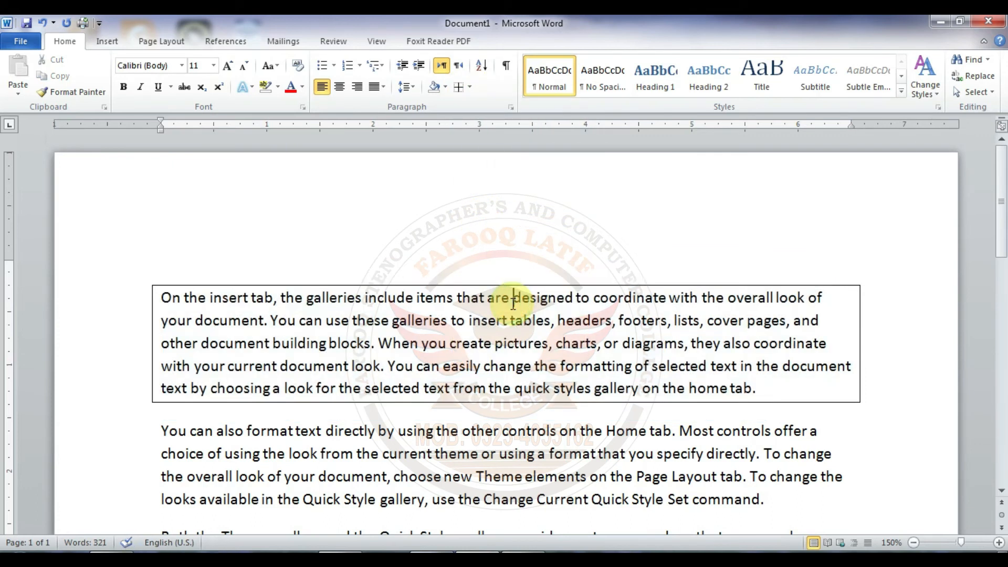
Step: Remove the borders from the first paragraph with No Border
drag(151, 277, 776, 387)
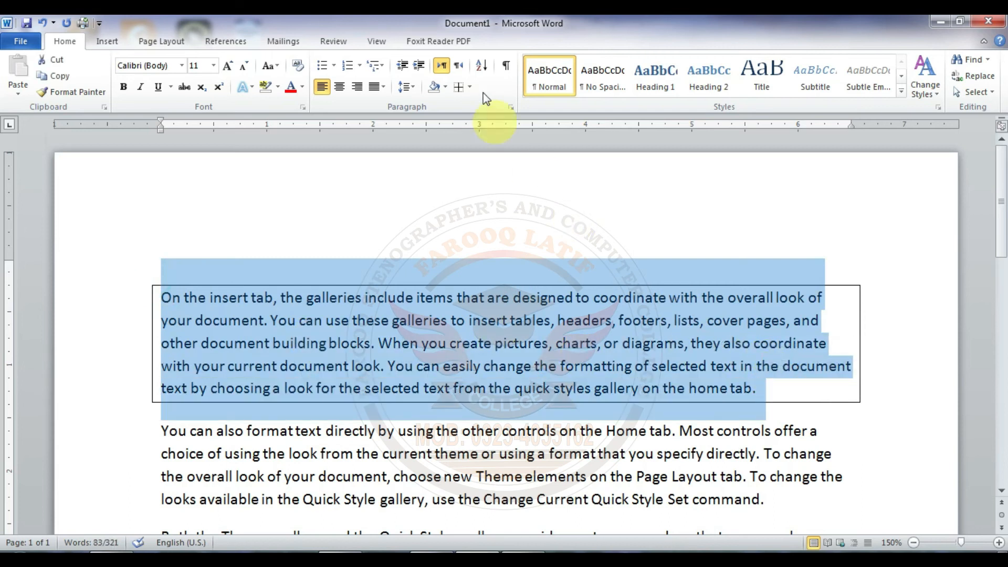
click(469, 87)
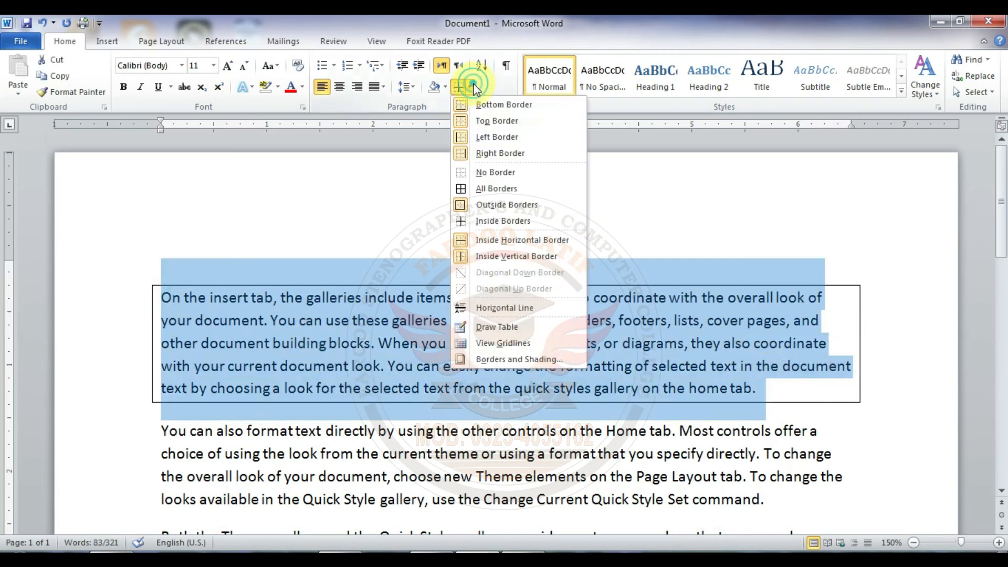
click(491, 173)
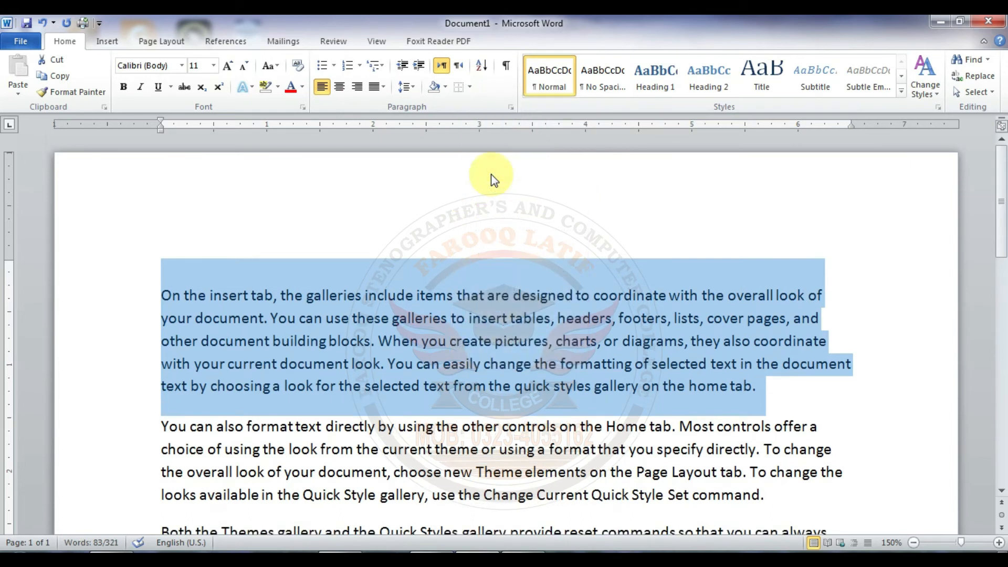
Step: Draw two small single-cell tables above the first paragraph with Draw Table, and undo both
click(470, 88)
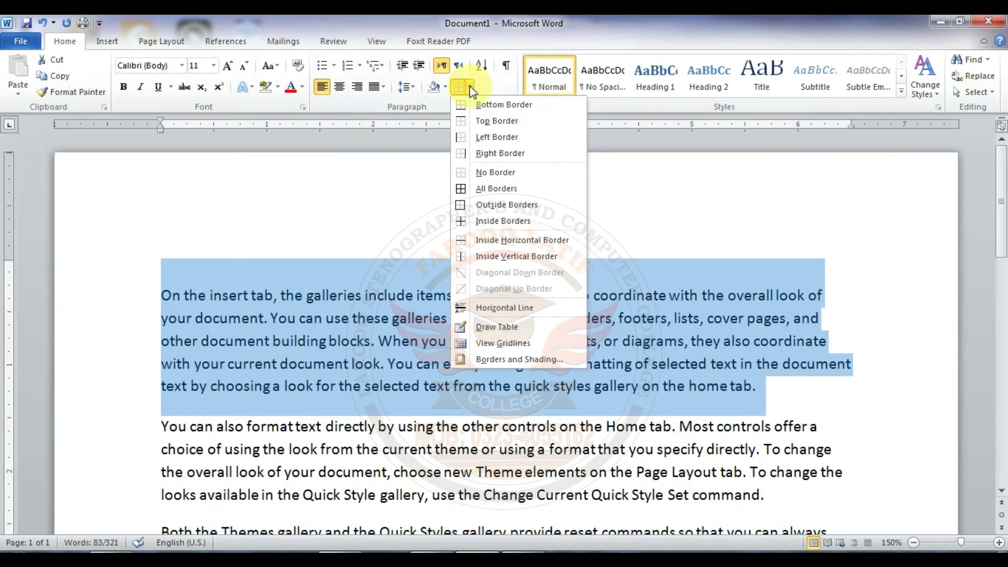
click(516, 328)
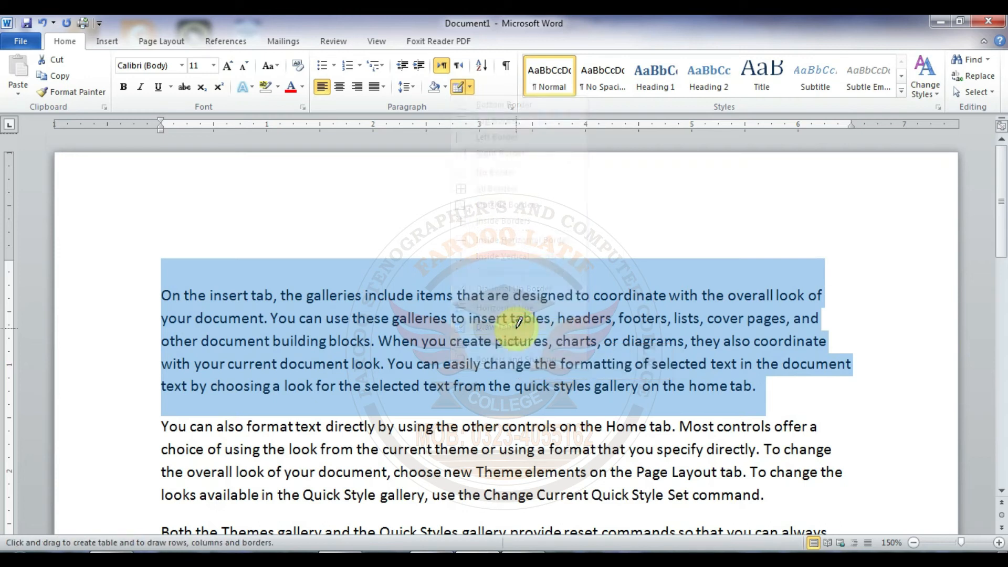
mouse_move(677, 184)
mouse_down()
mouse_move(774, 225)
mouse_move(795, 251)
mouse_up()
mouse_move(813, 197)
mouse_down()
mouse_move(851, 213)
mouse_move(870, 278)
mouse_up()
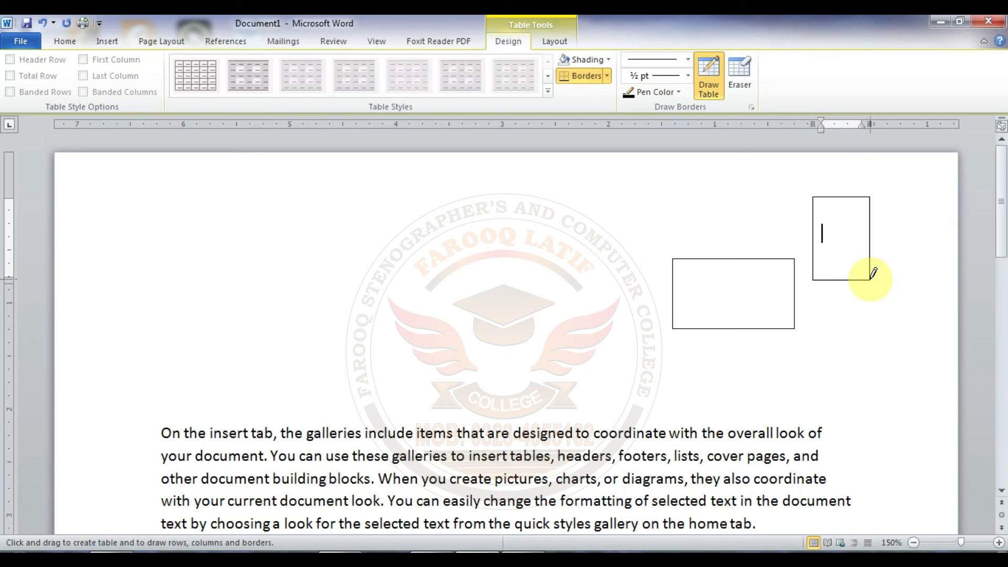
key(ctrl+z)
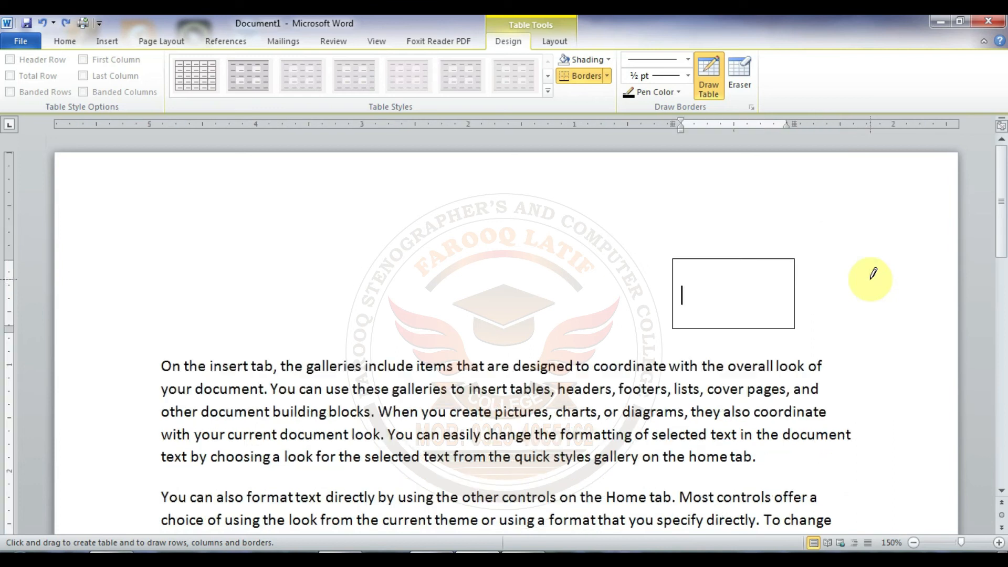
key(ctrl+z)
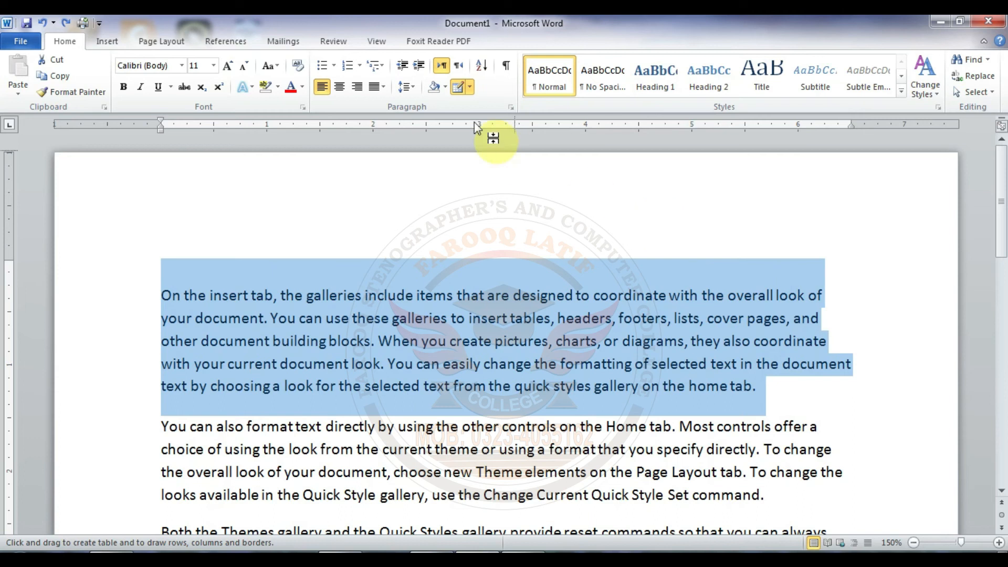
click(504, 342)
Step: Show the page gridlines behind the text and hide them again
click(376, 41)
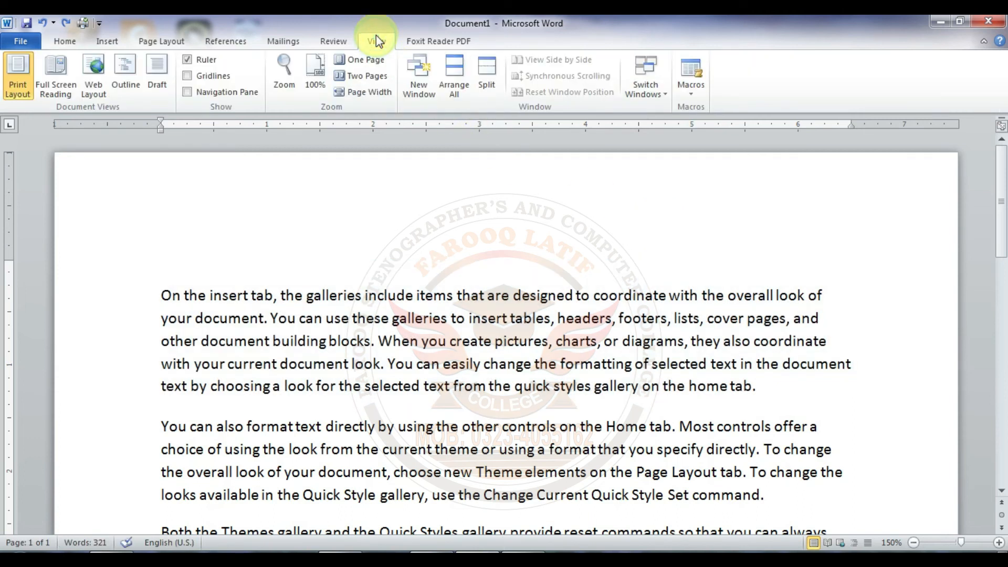
click(190, 77)
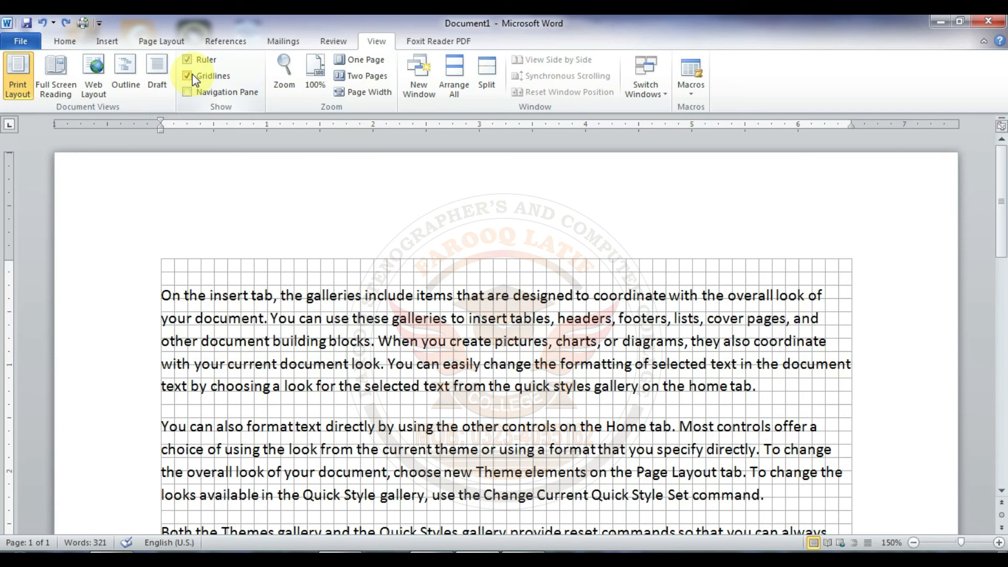
click(192, 77)
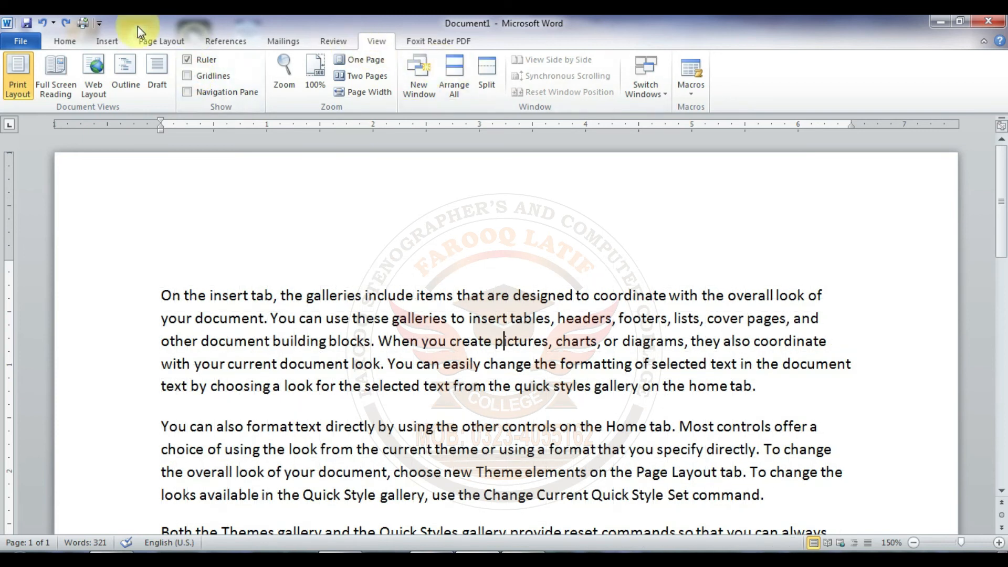
Step: View the Borders and Shading settings for the first paragraph and close them without changes
click(65, 41)
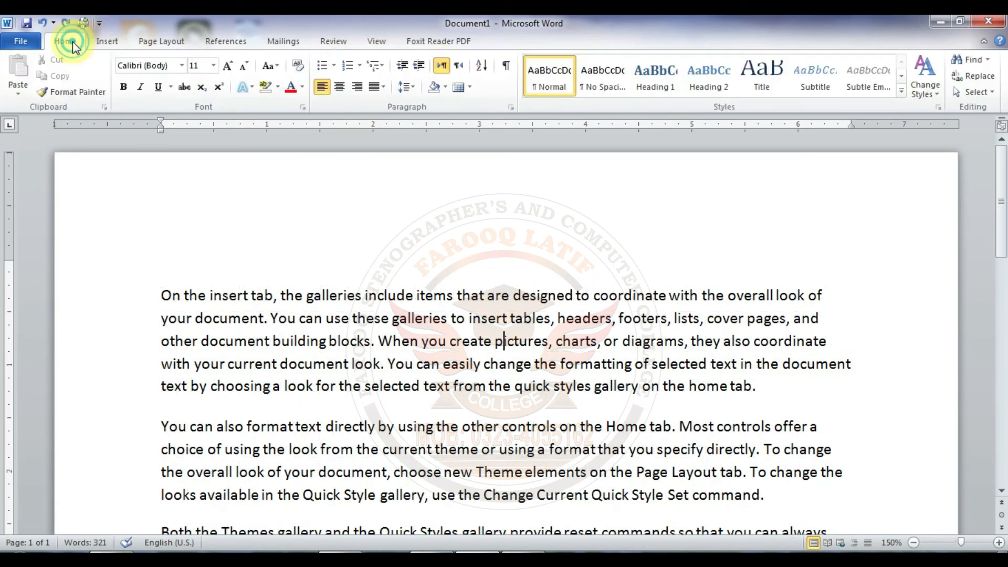
click(470, 88)
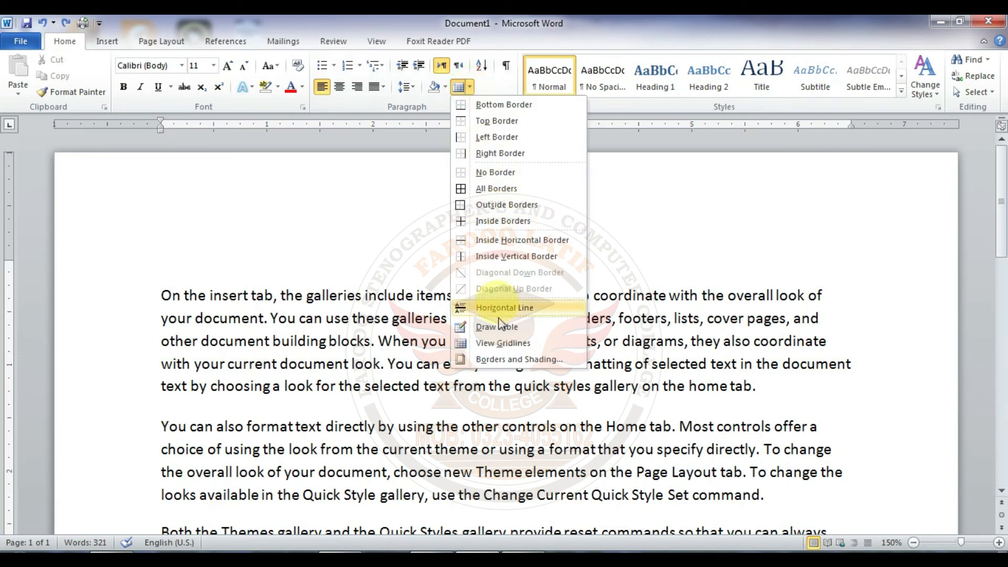
click(512, 358)
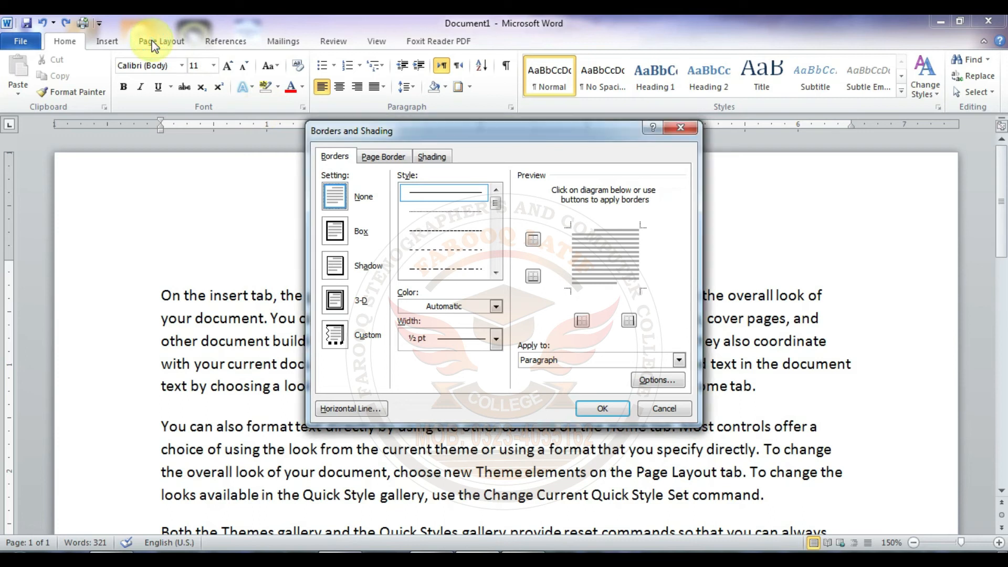
click(677, 129)
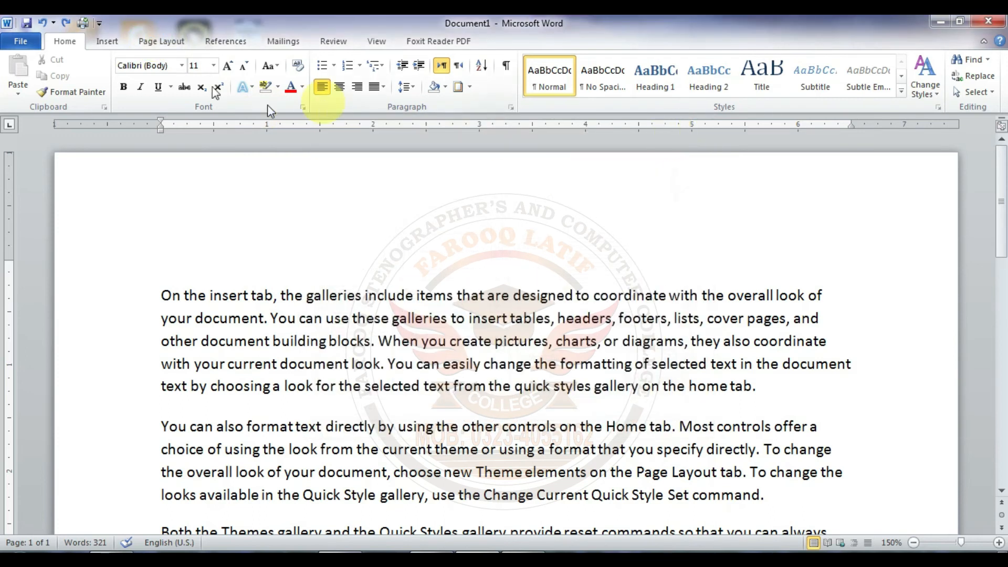
click(167, 41)
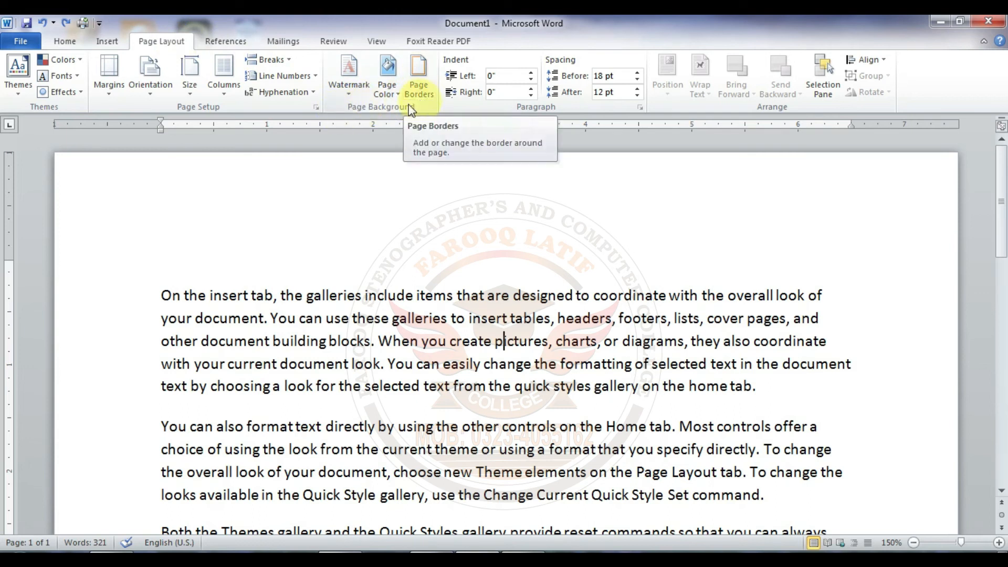
click(106, 42)
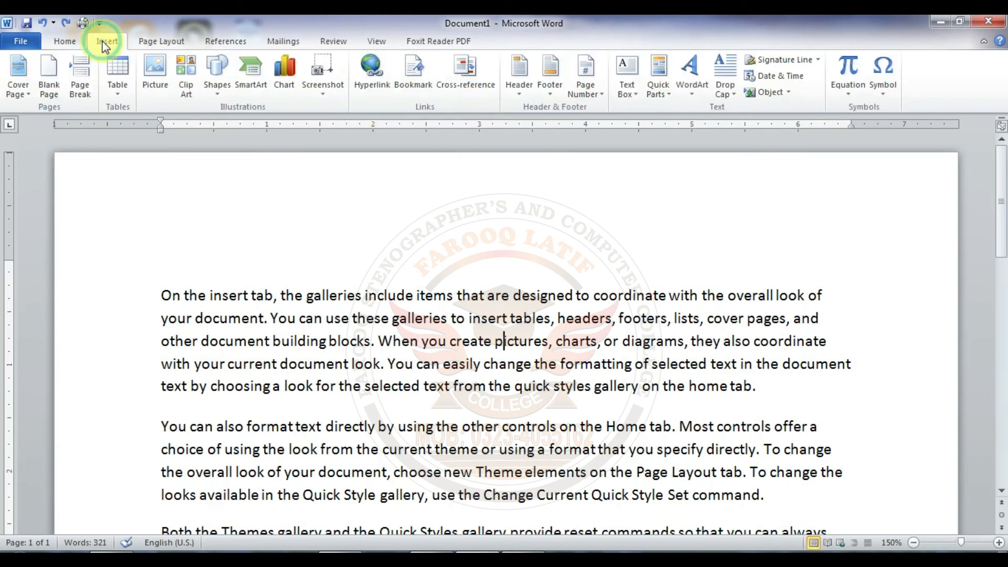
click(64, 41)
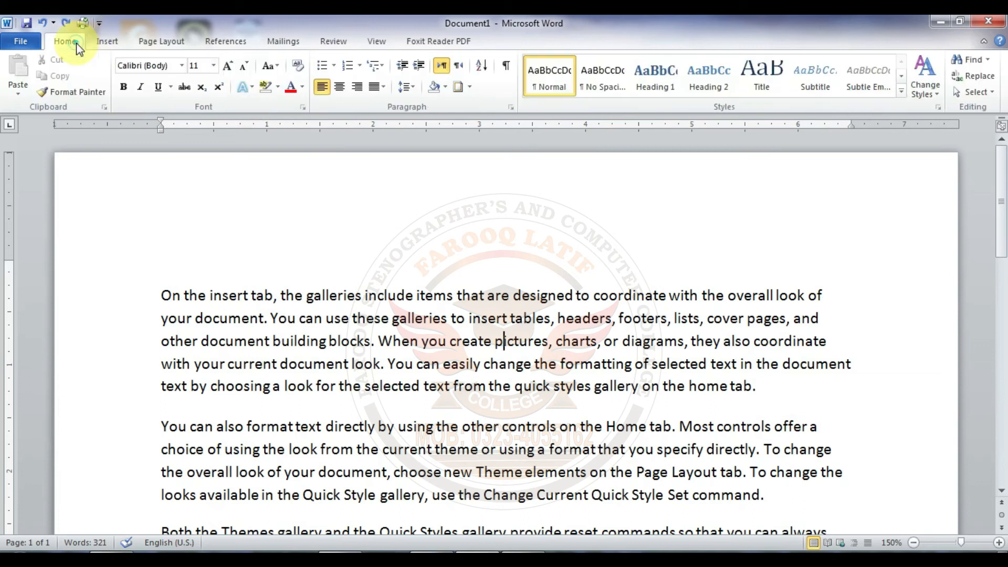
click(470, 87)
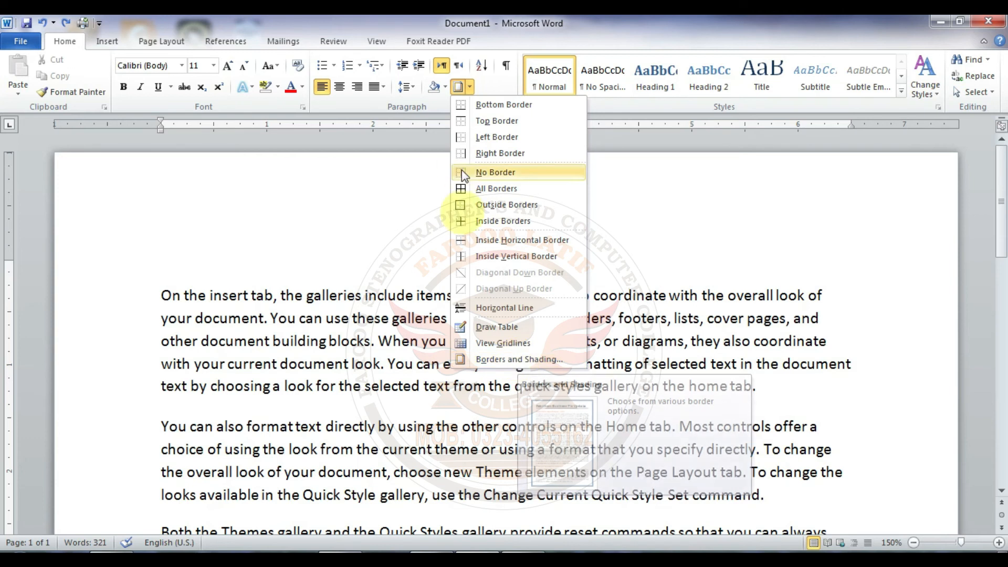
click(478, 88)
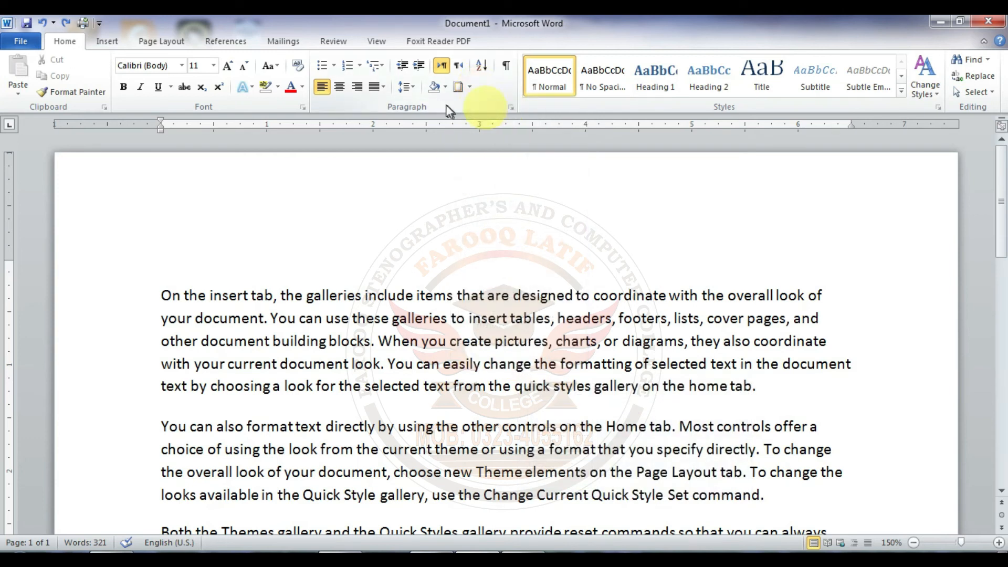
Step: Review the indents and spacing in the first paragraph's Paragraph settings, and close them without changing values
click(512, 107)
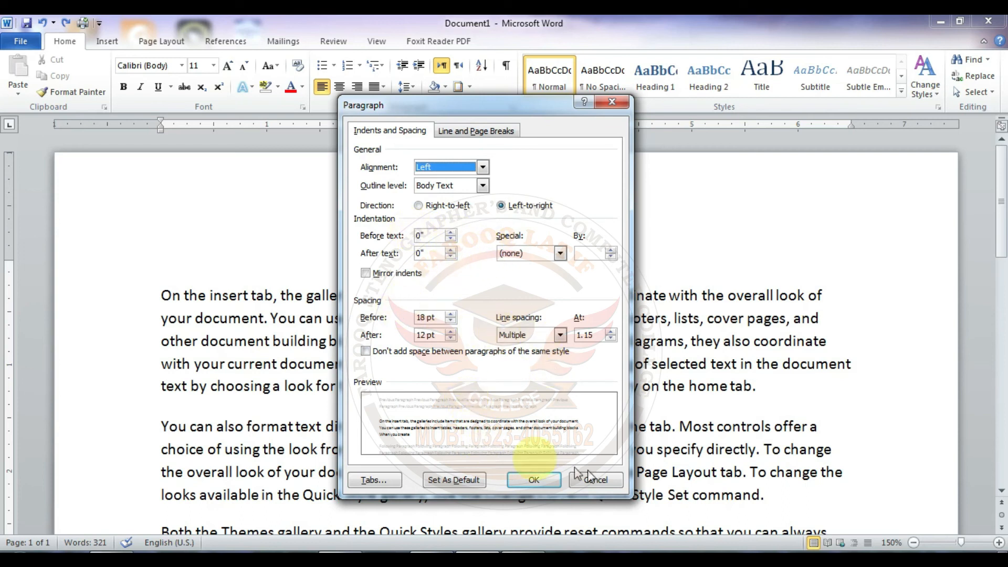
click(546, 479)
key(alt)
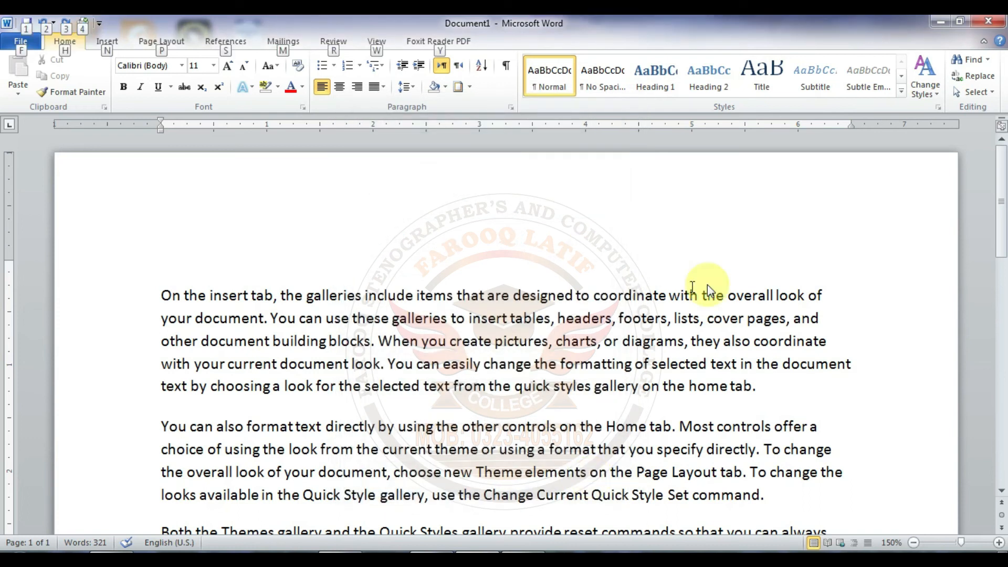
Step: Apply the Intense Reference quick style to the whole first paragraph
click(496, 295)
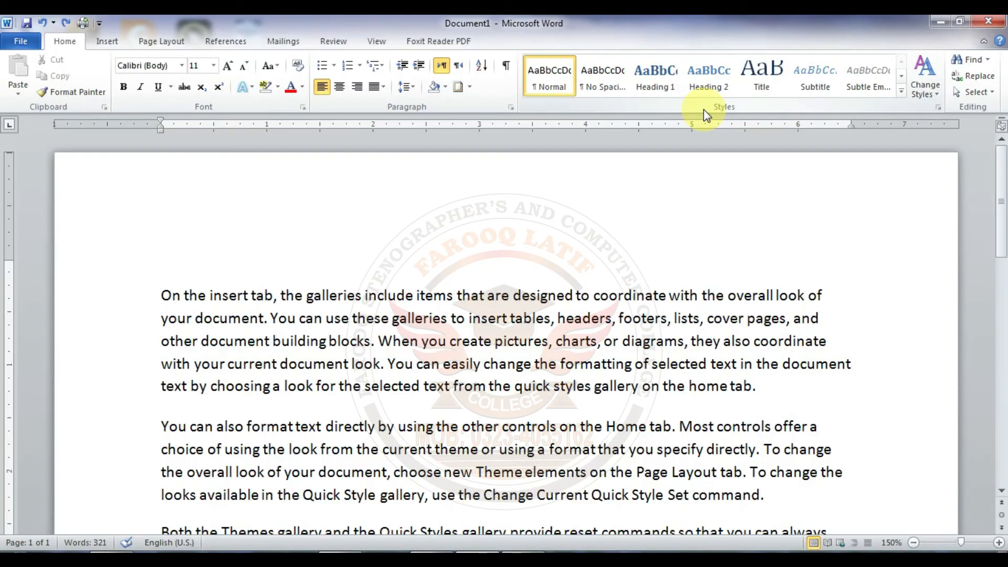
click(290, 316)
click(171, 288)
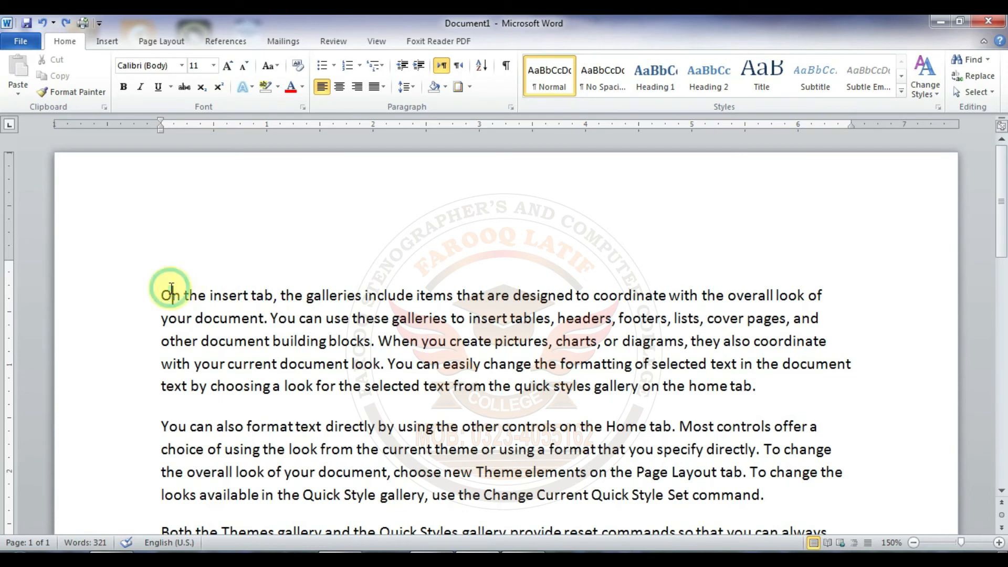
drag(172, 289, 792, 387)
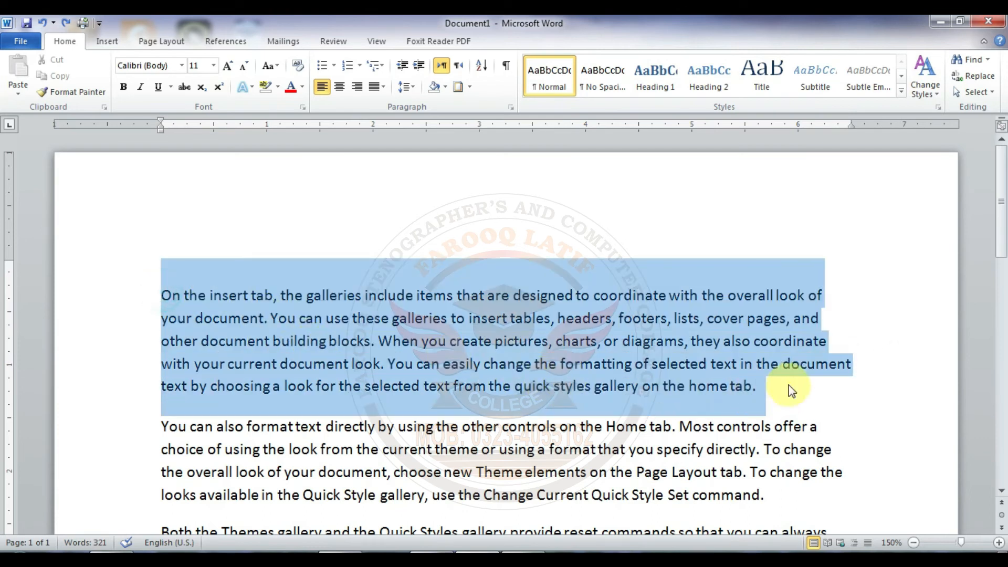
click(899, 93)
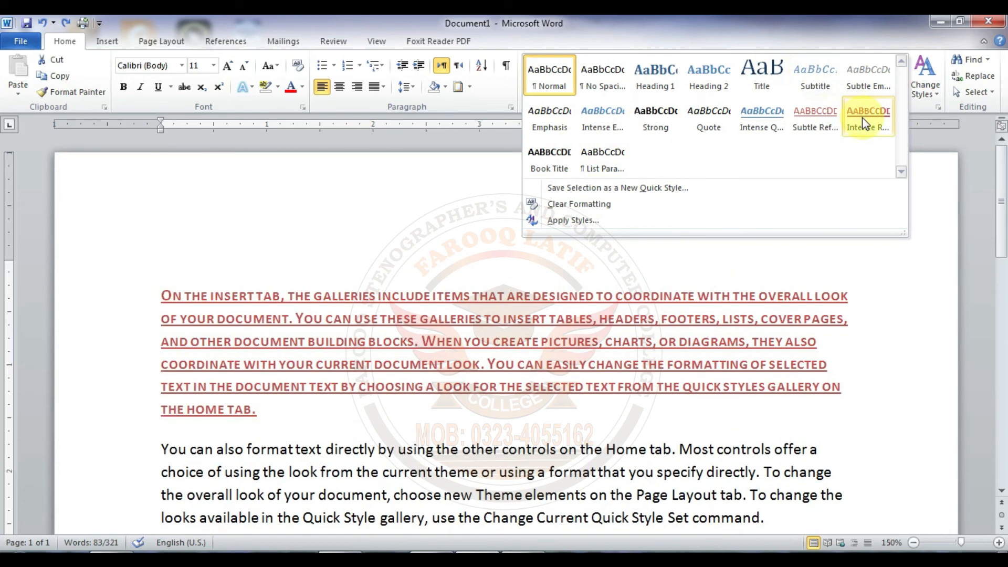
click(863, 121)
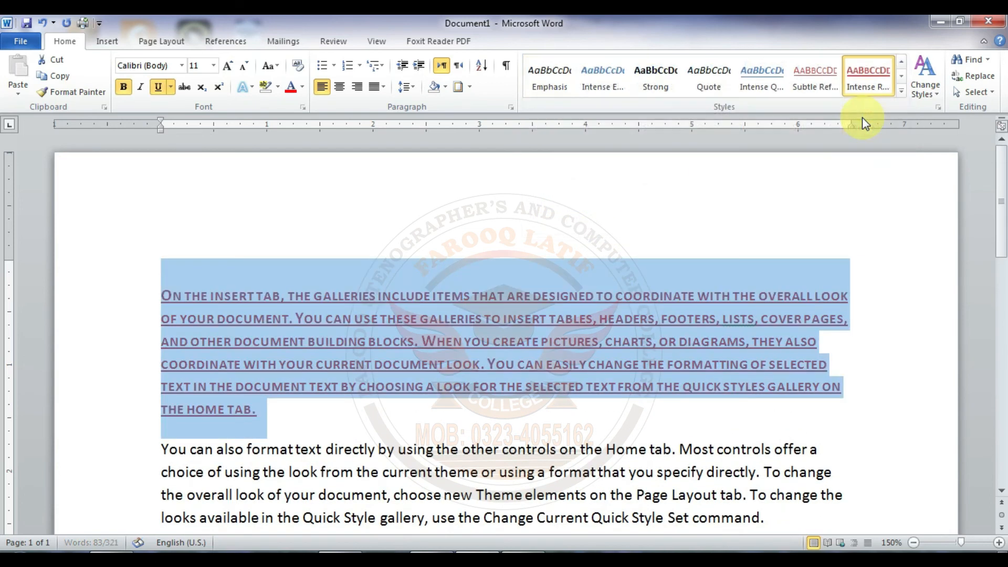
Step: Clear all formatting from the first paragraph
click(901, 91)
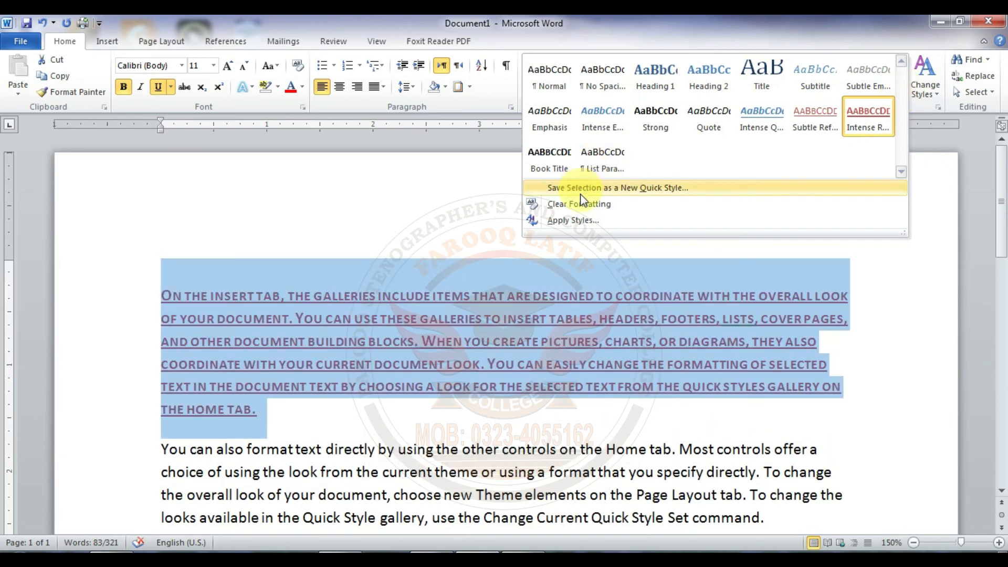
click(581, 204)
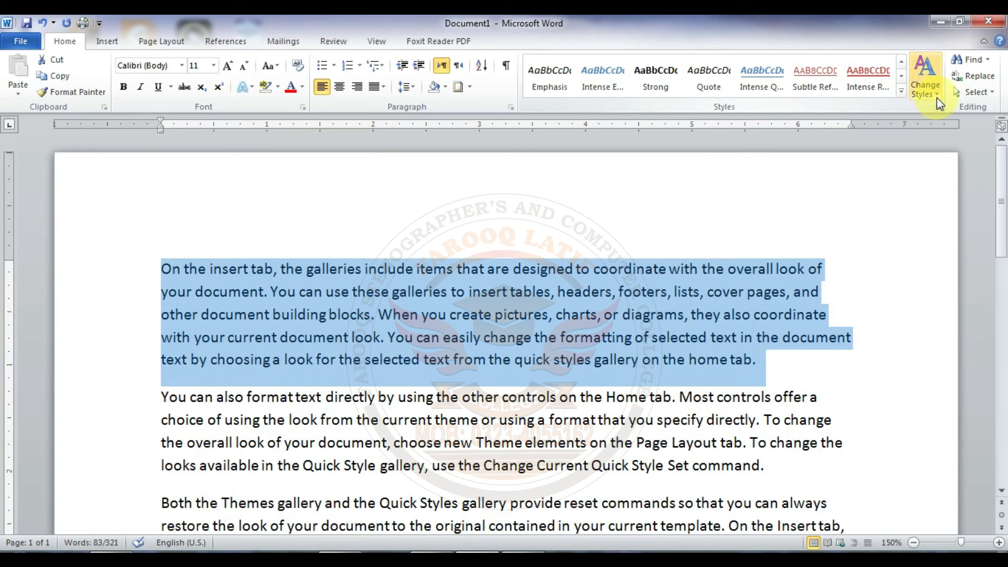
Step: Apply the Formal style set to the document
click(937, 98)
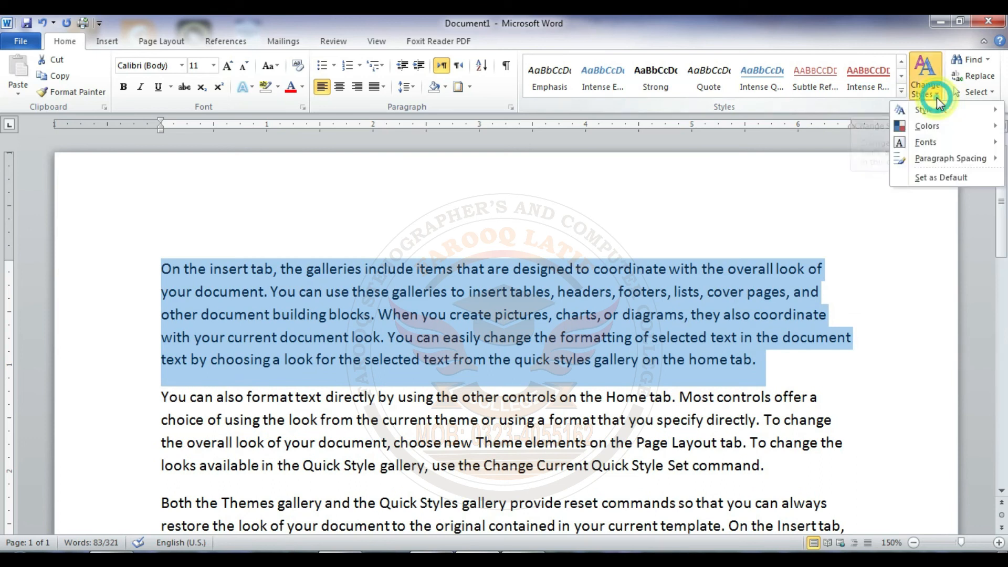
mouse_move(937, 110)
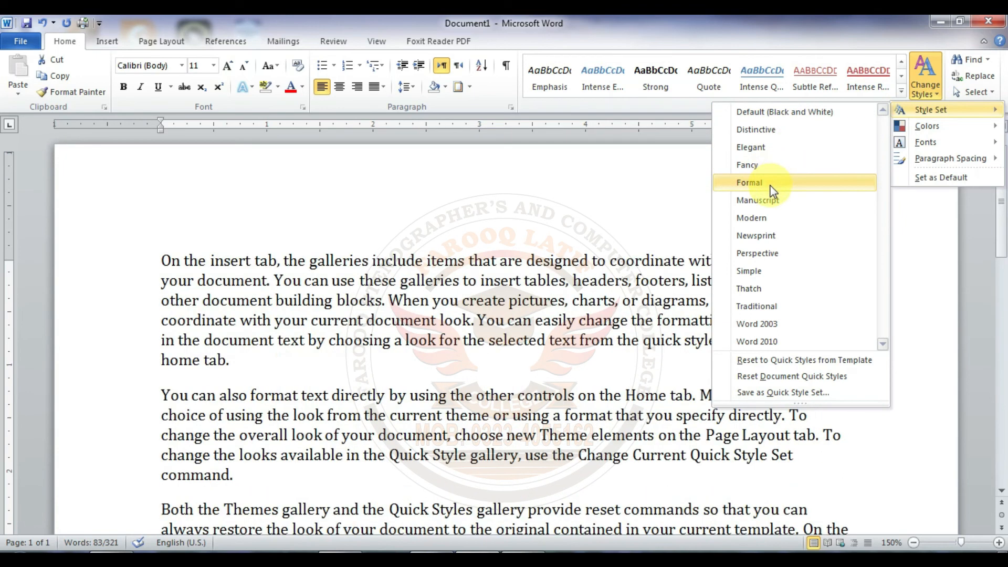
click(771, 184)
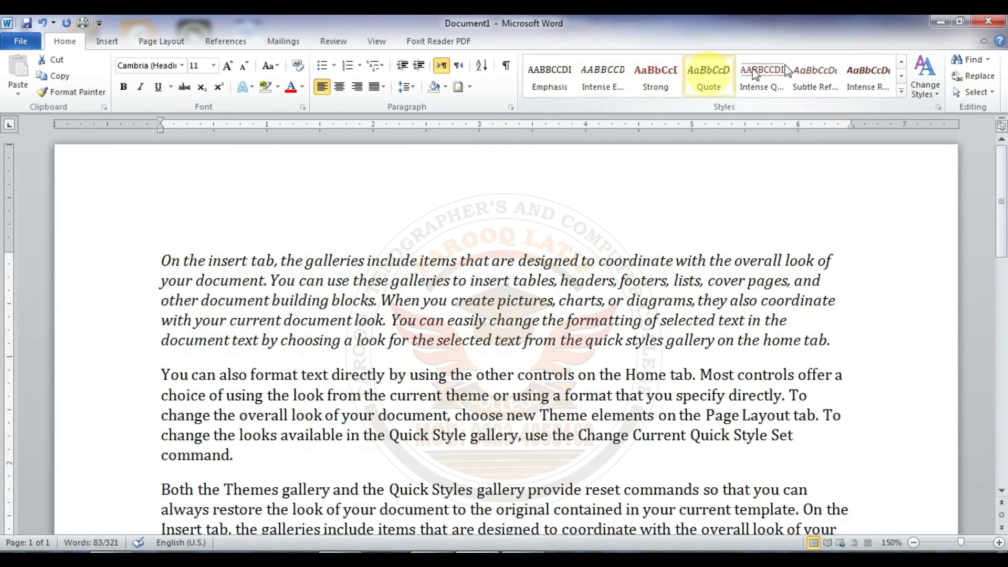
Step: Look through the style set, theme color, font and paragraph spacing choices, and set the current styles as the default
click(937, 93)
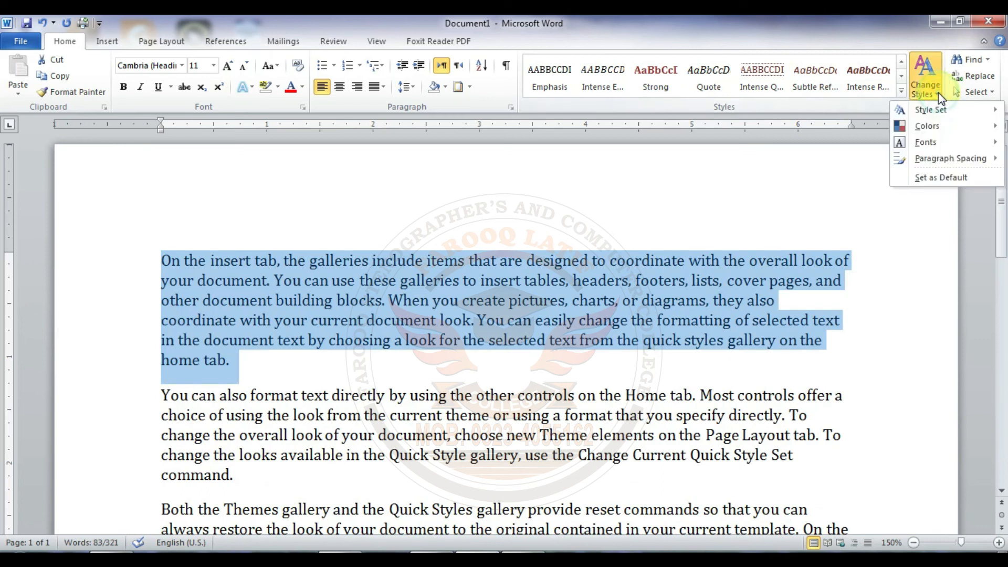
mouse_move(937, 108)
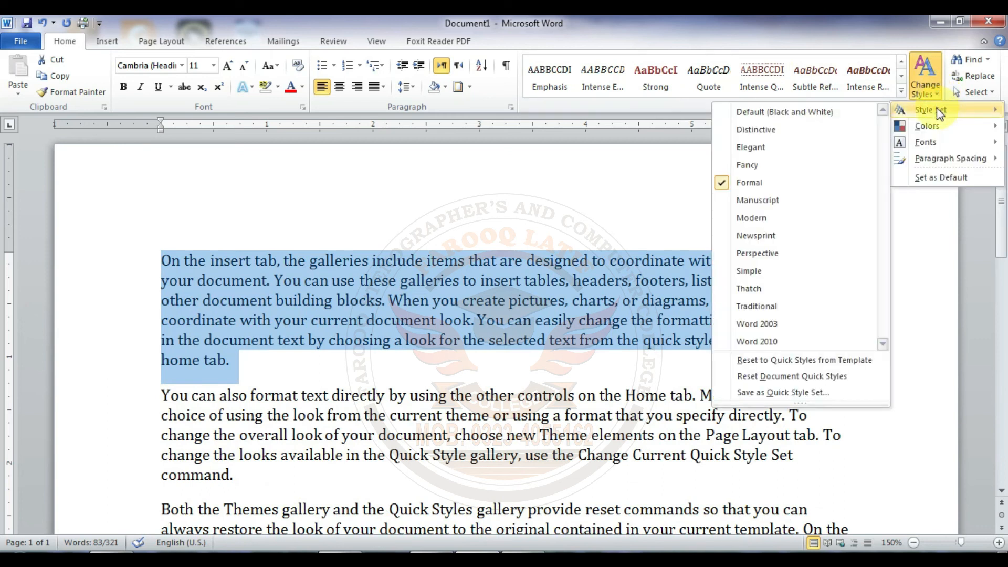
mouse_move(927, 126)
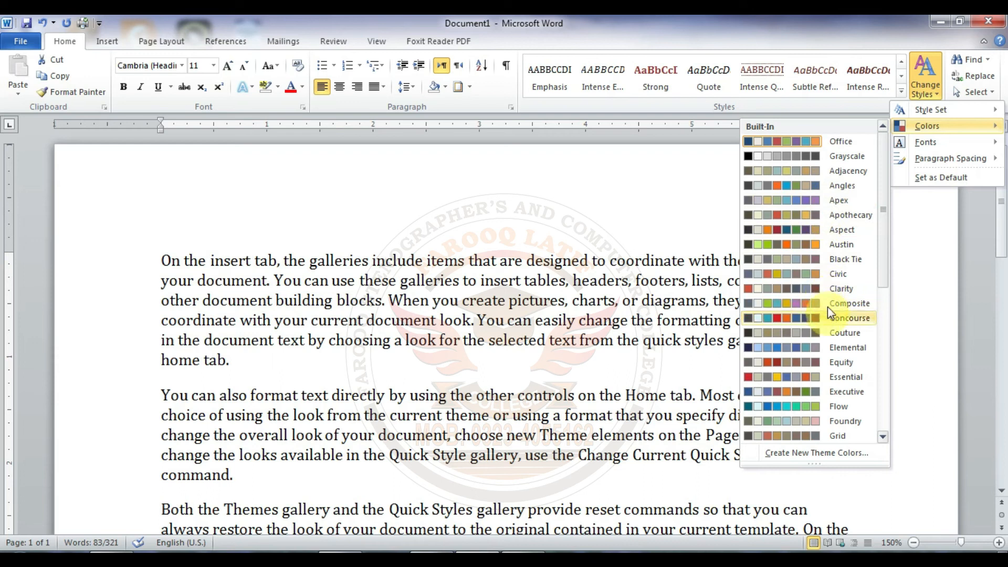
mouse_move(914, 145)
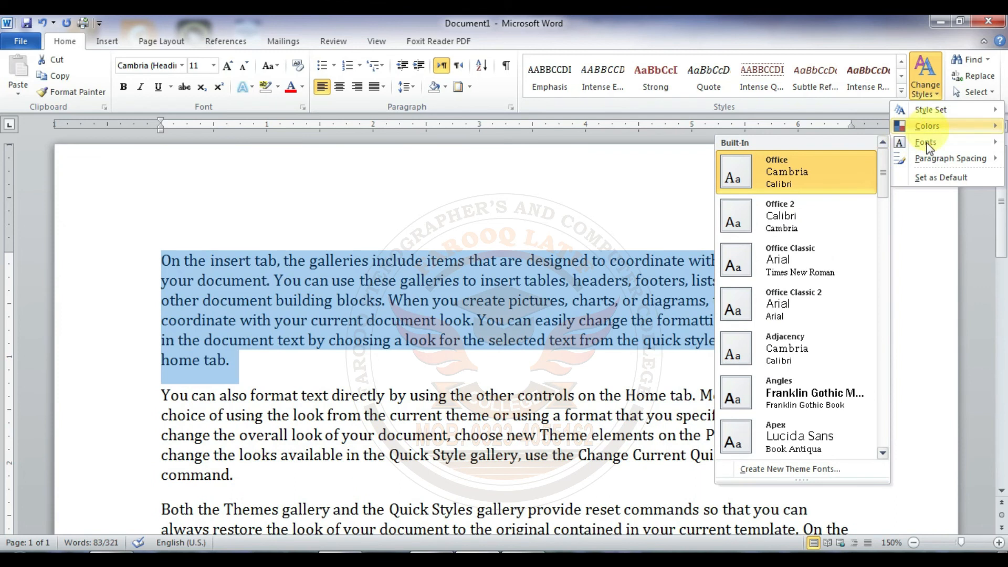
mouse_move(931, 162)
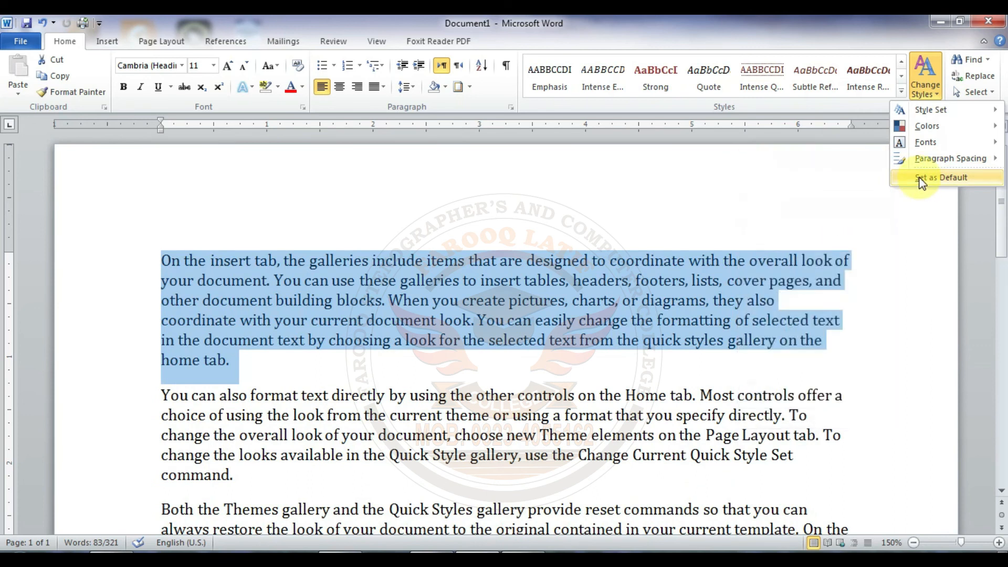
click(922, 178)
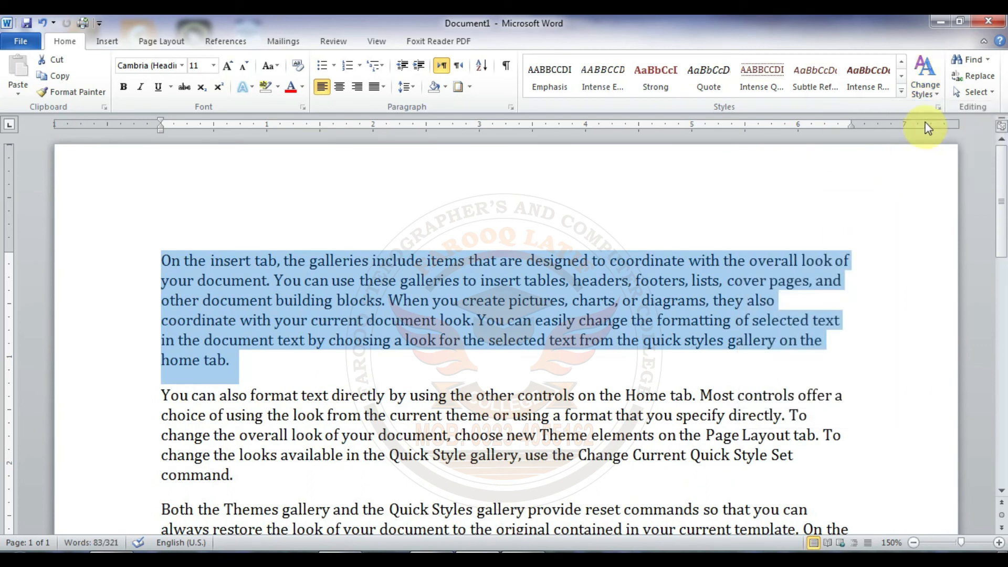
Step: Apply the Default (Black and White) style set and the Office theme colors to the document
click(935, 96)
mouse_move(936, 109)
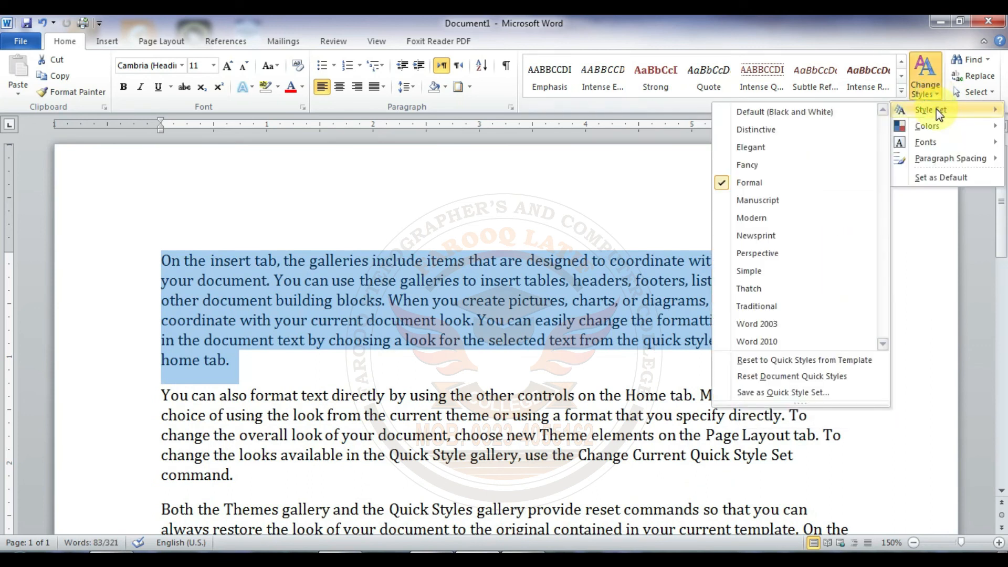
click(817, 115)
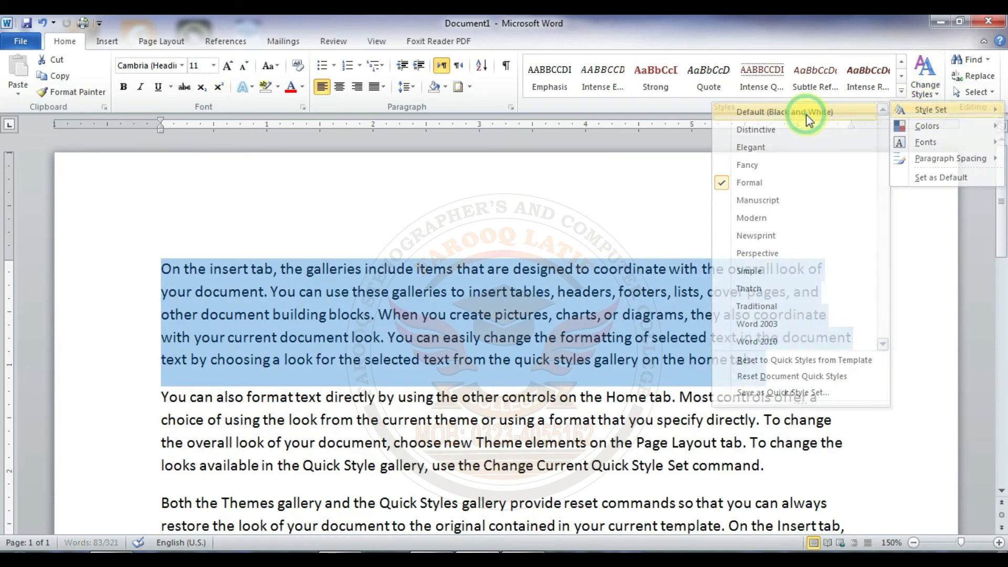
click(938, 101)
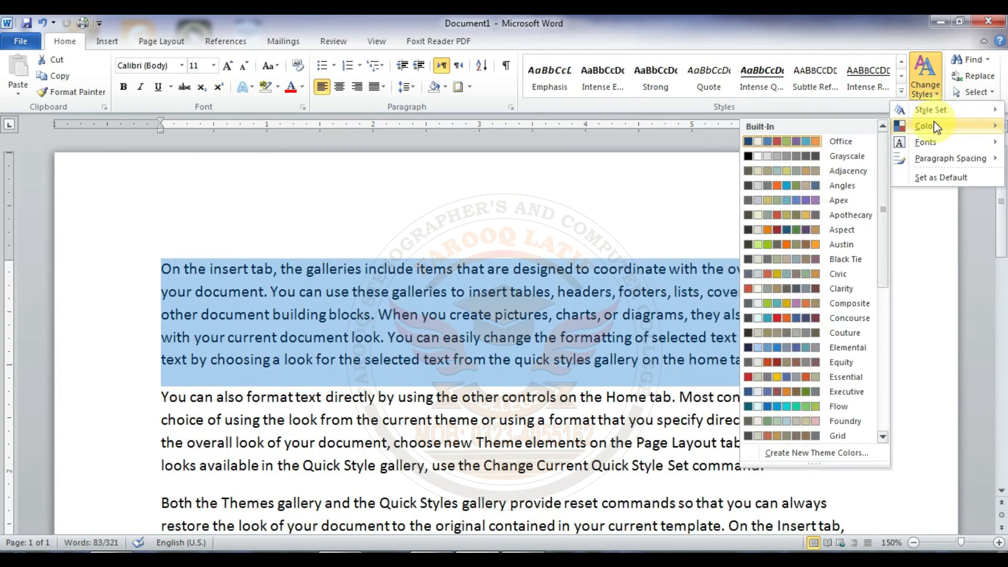
click(840, 142)
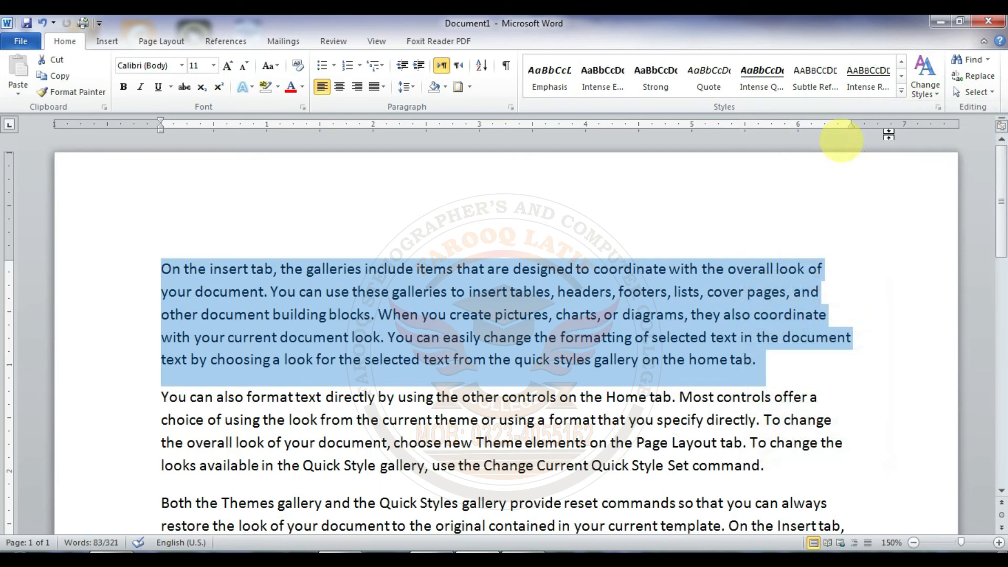
Step: View the theme font choices and the full Styles list, closing both without changes
click(938, 97)
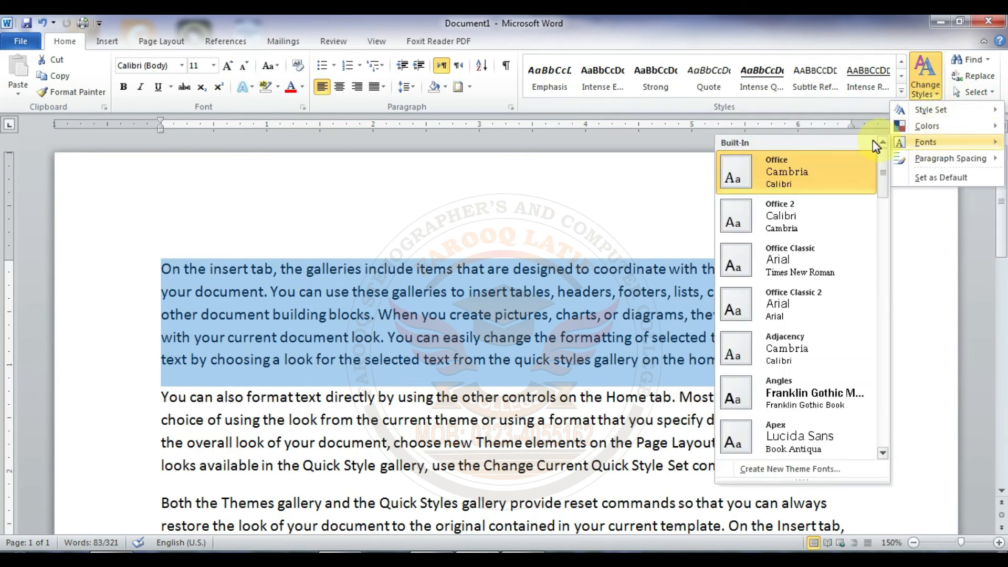
click(936, 98)
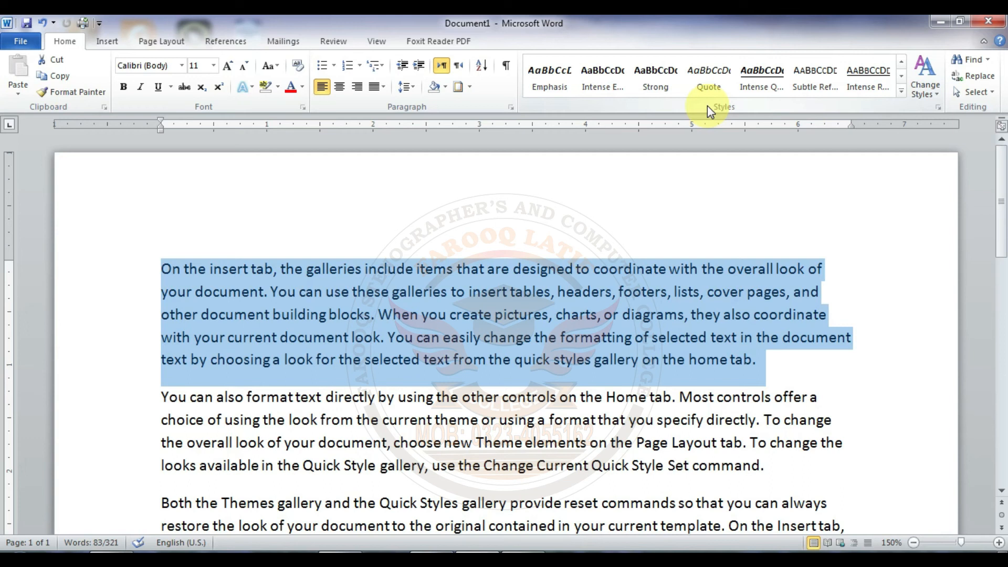
click(939, 108)
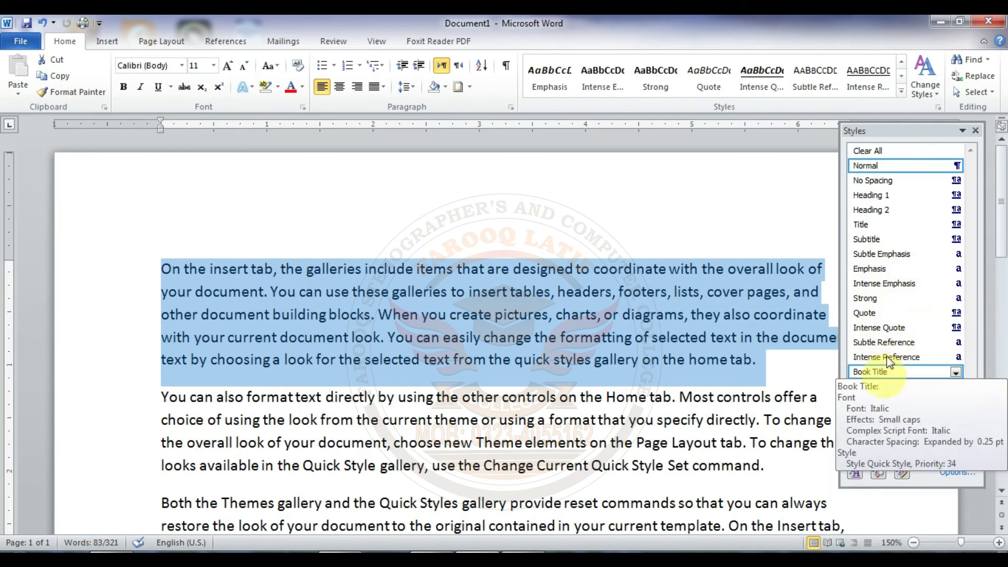
click(975, 130)
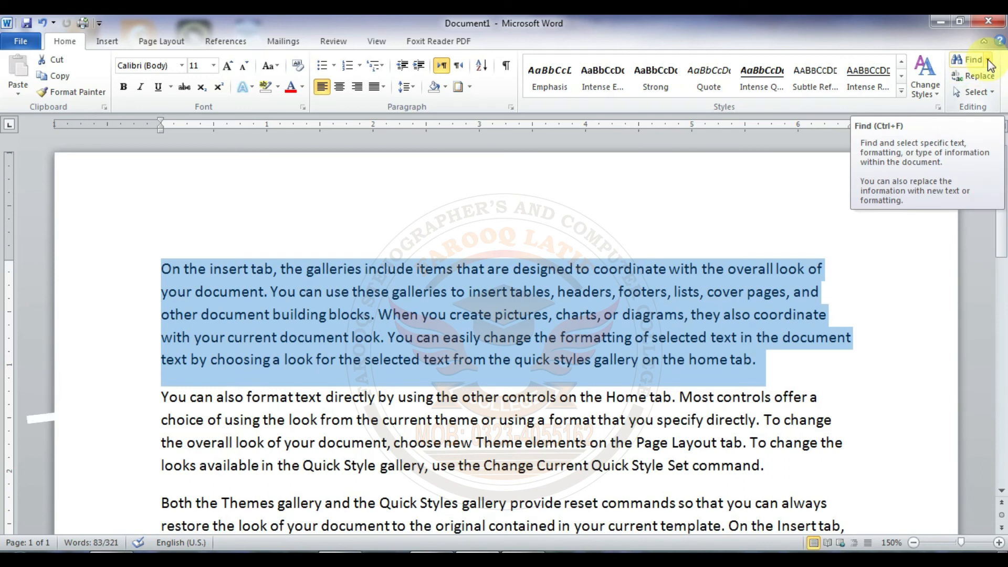
Step: Search the document for "THE", look over the highlighted matches, and clear and close the search
click(971, 61)
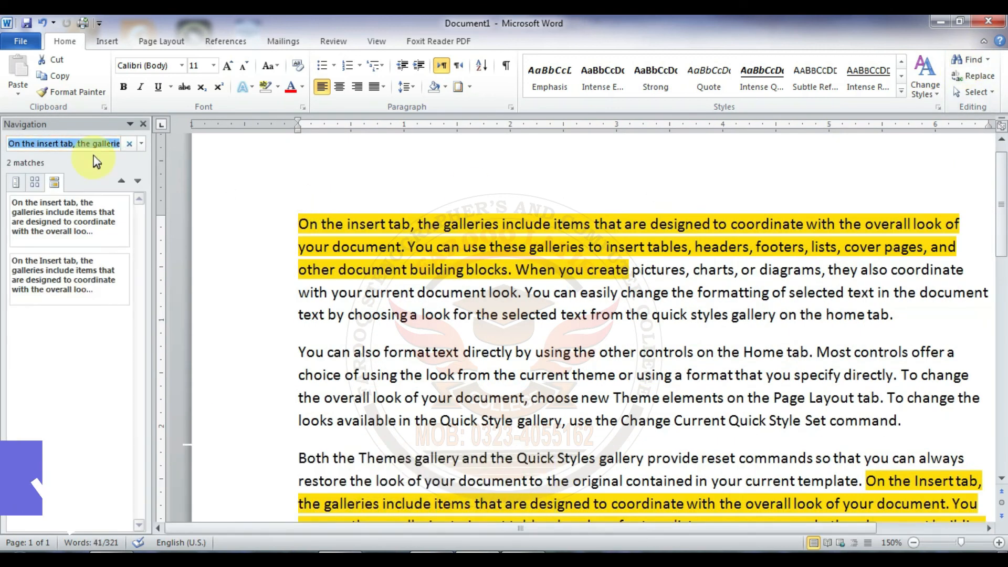
key(BackSpace)
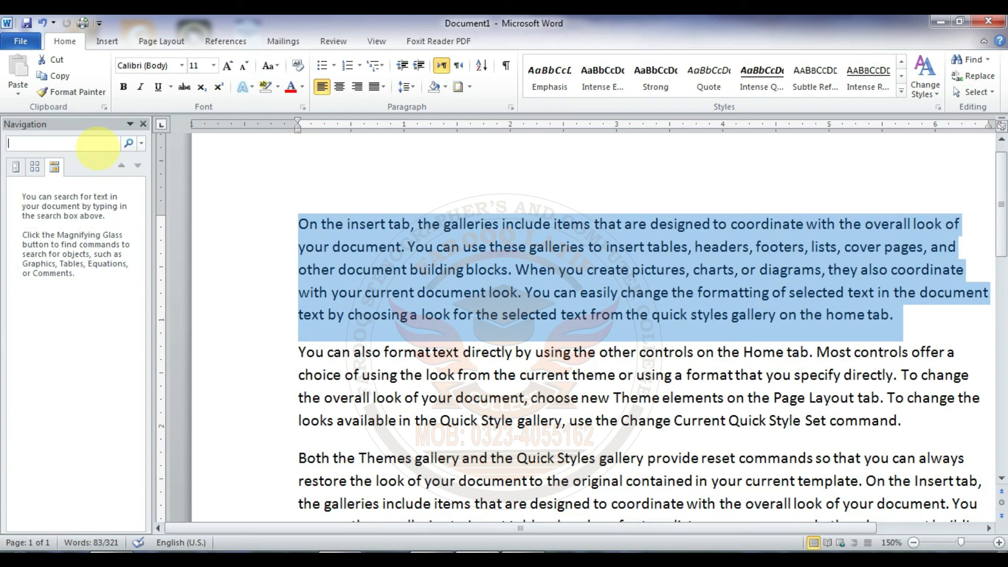
text(THE)
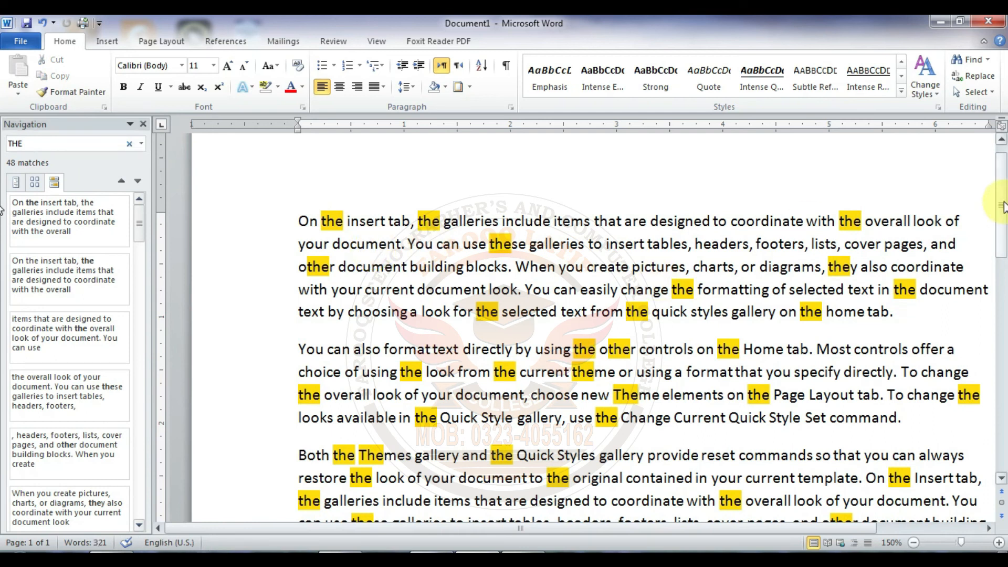
mouse_move(1003, 206)
mouse_down()
mouse_move(1002, 269)
mouse_move(1002, 190)
mouse_up()
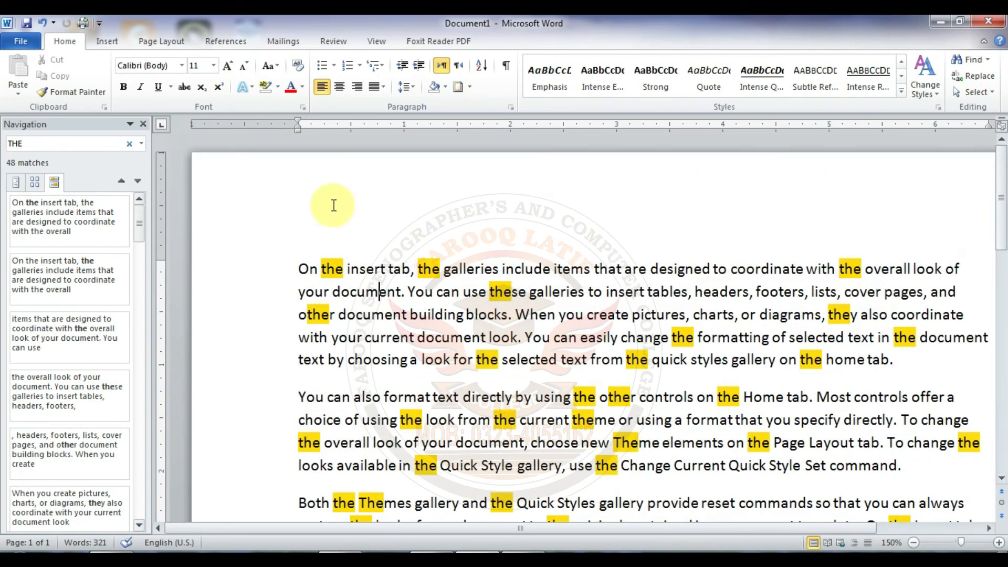
click(130, 142)
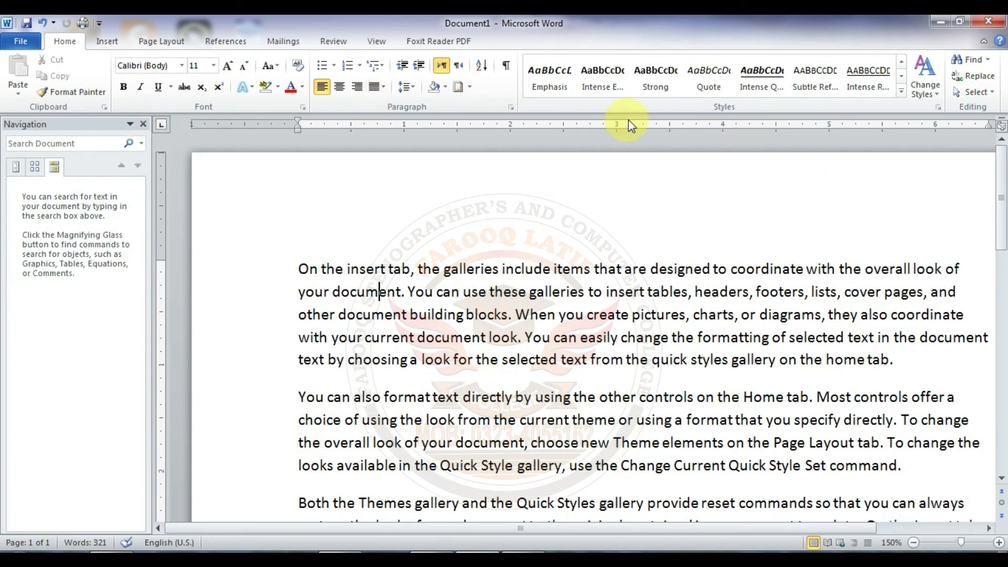
click(145, 124)
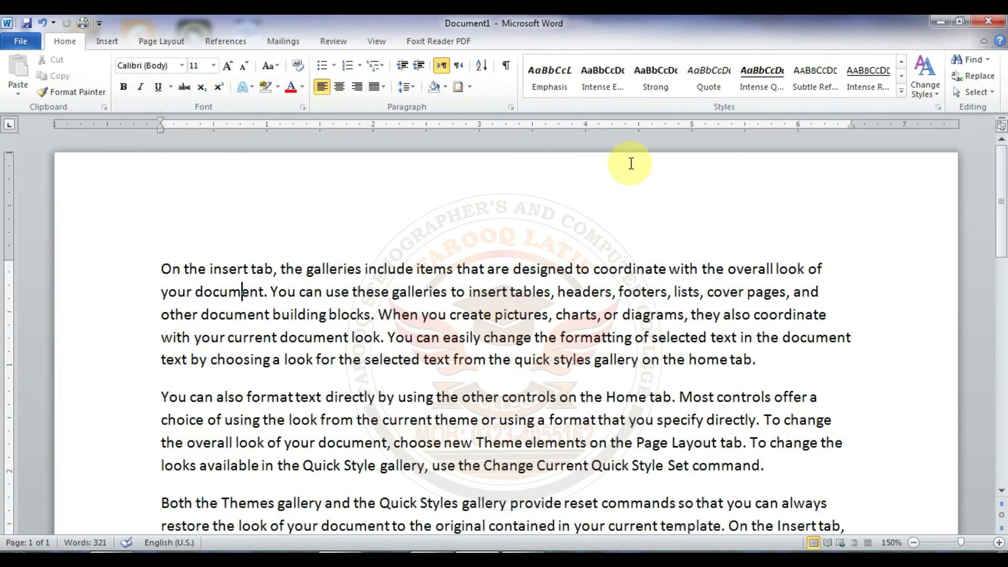
Step: View the Find, Replace and Go To options of Advanced Find, and close the dialog without searching
click(991, 67)
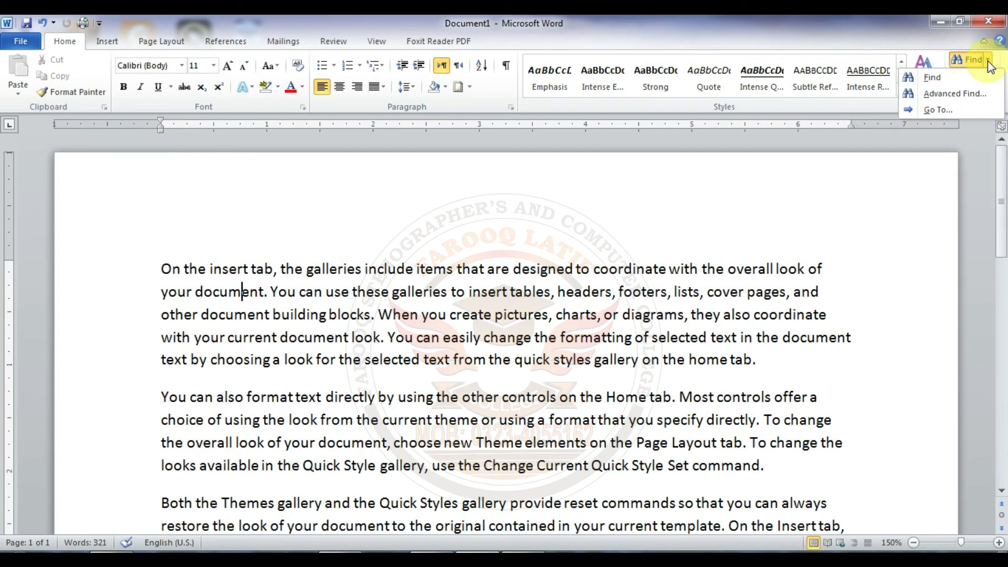
click(950, 98)
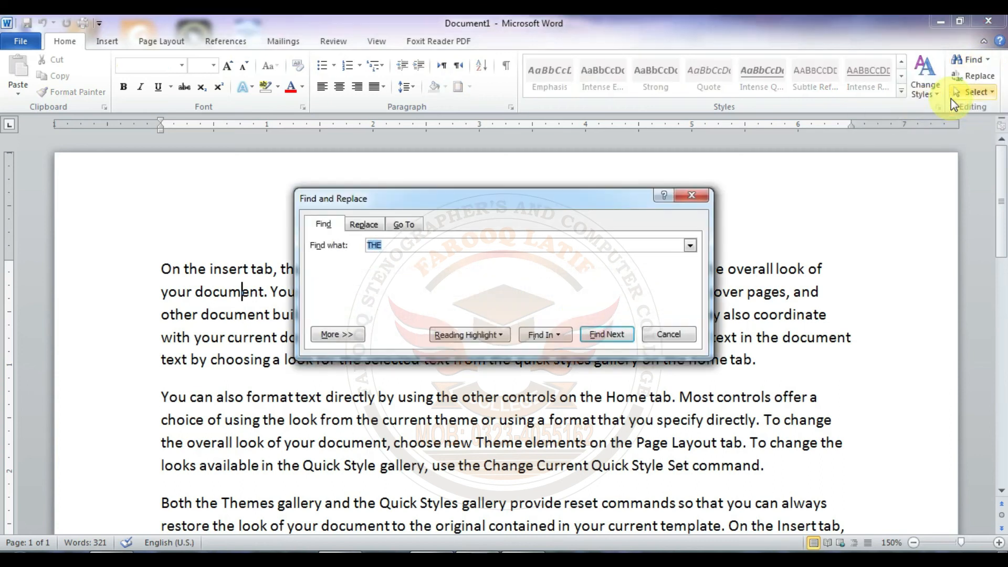
drag(565, 197, 629, 191)
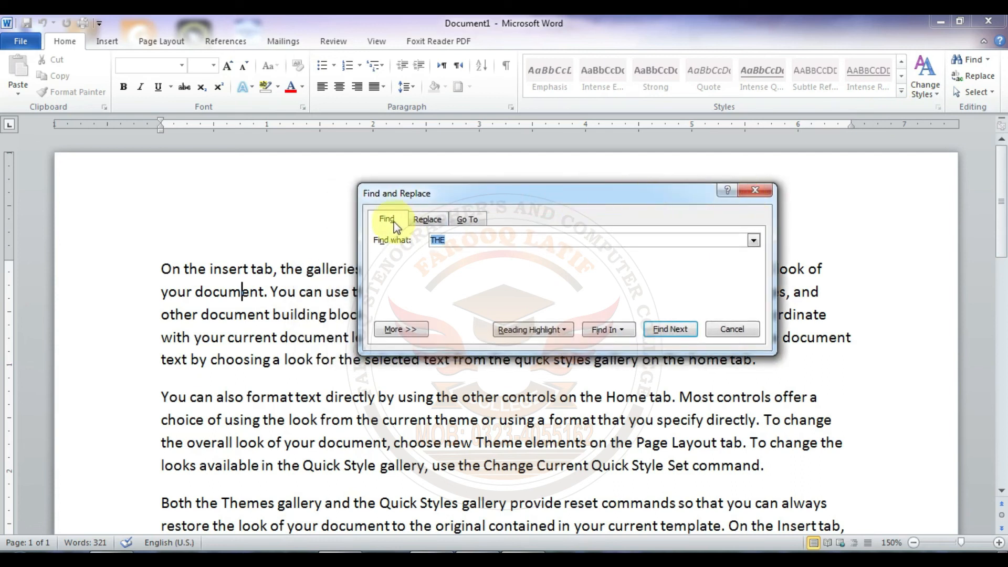
click(413, 220)
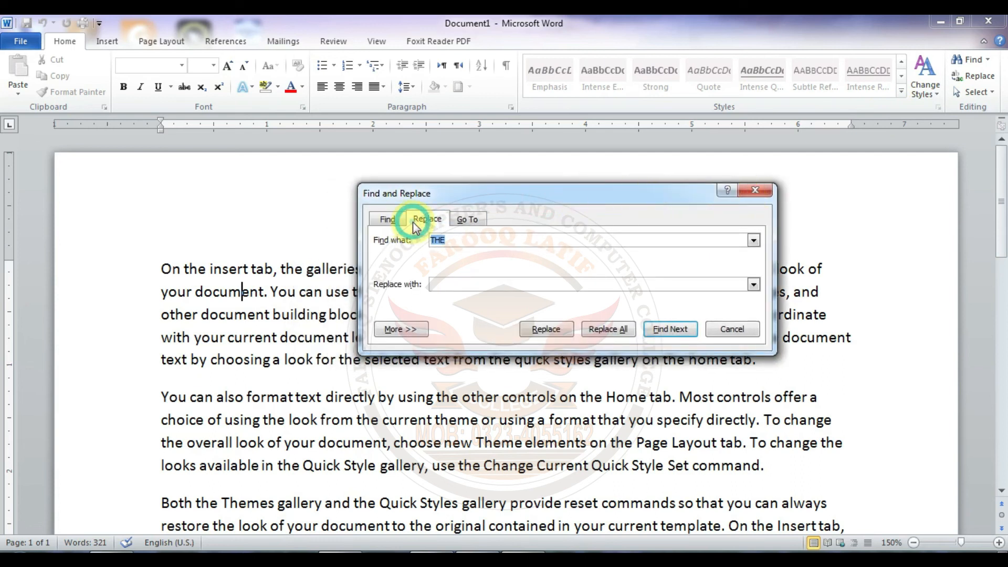
click(463, 221)
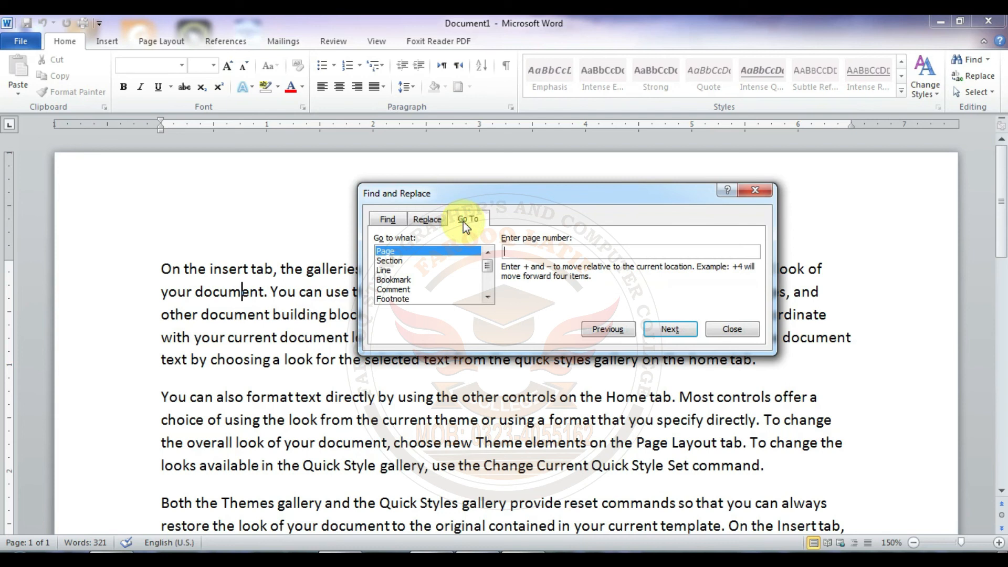
click(756, 190)
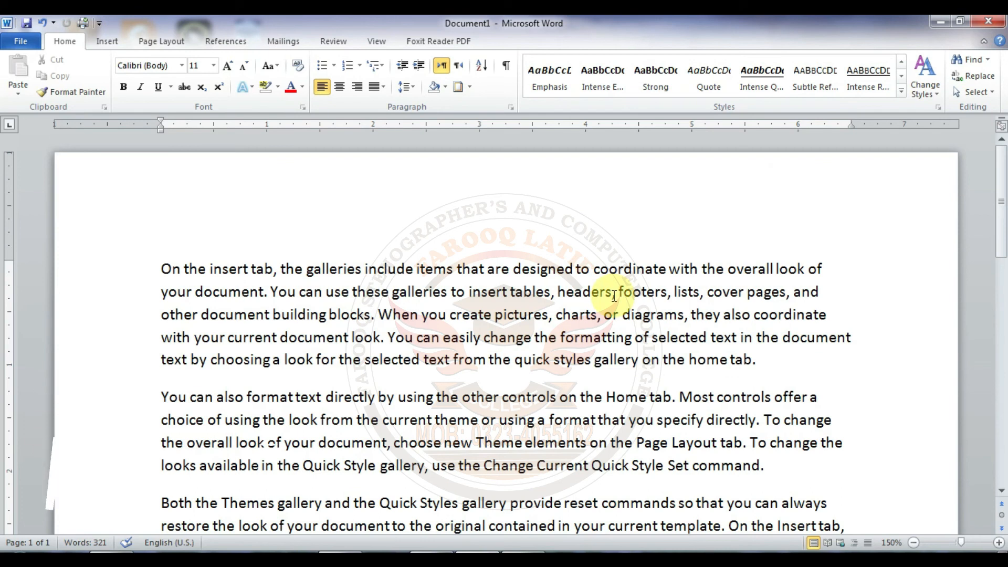
Step: Open and close the Replace options using no replacement text, and open the Go To options
key(ctrl+h)
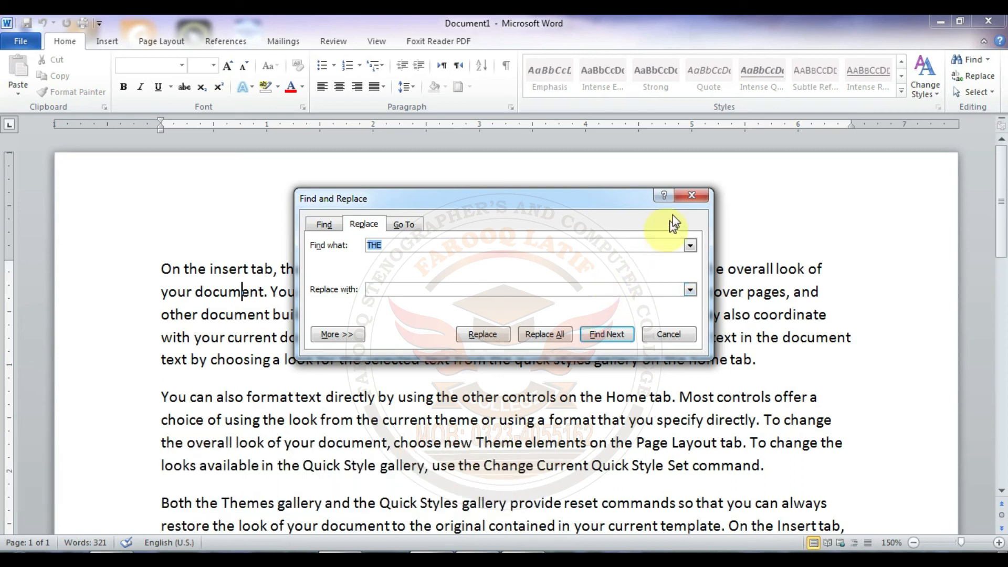
click(689, 196)
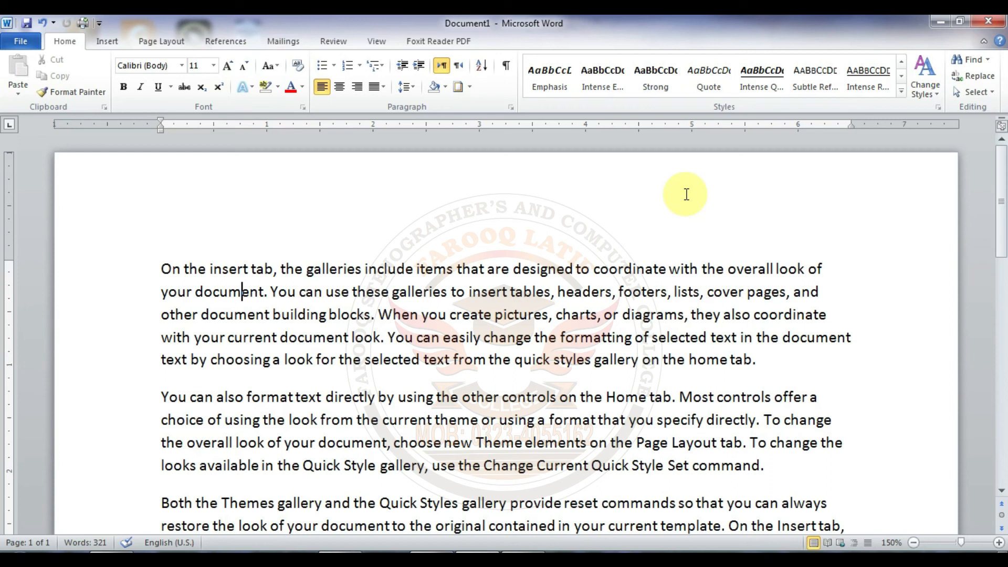
key(ctrl+g)
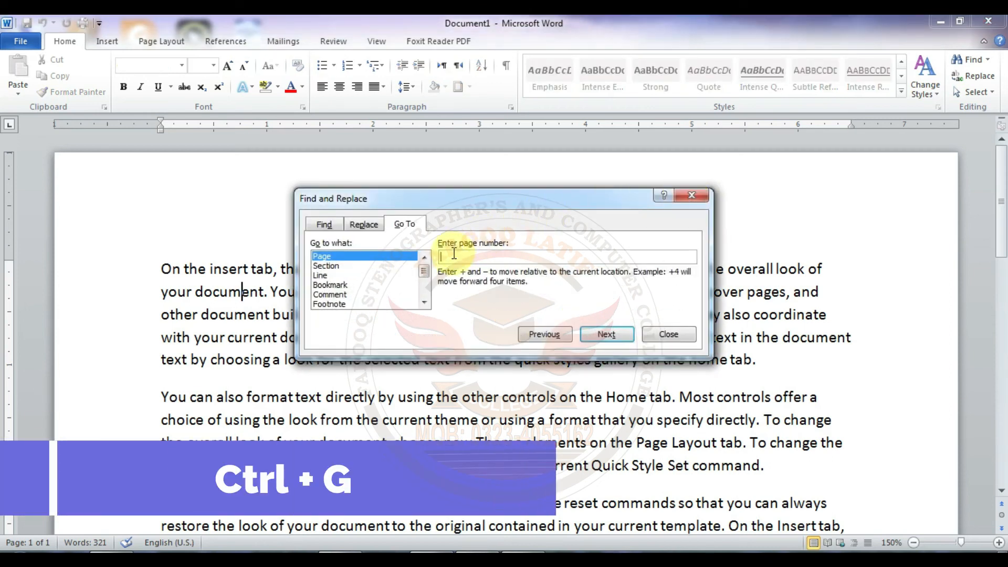
Step: Clear the previous search term and find the next occurrence of "document" in the text
click(329, 226)
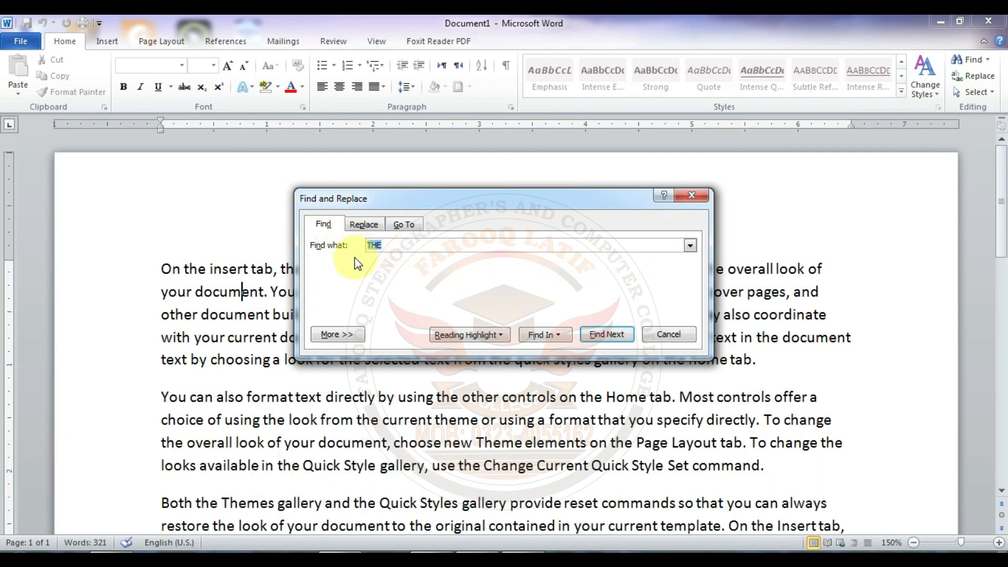
click(400, 244)
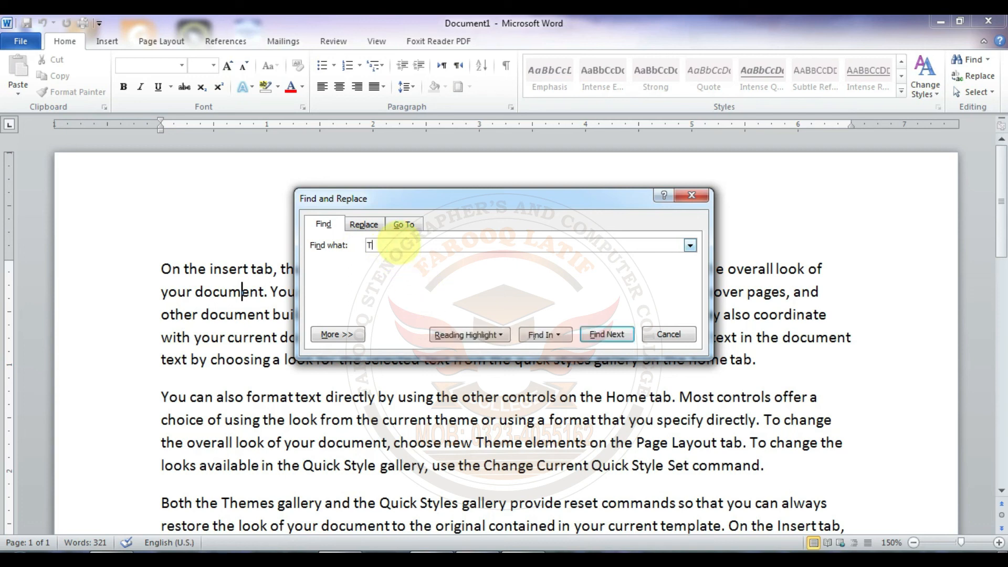
key(BackSpace)
key(BackSpace)
key(BackSpace)
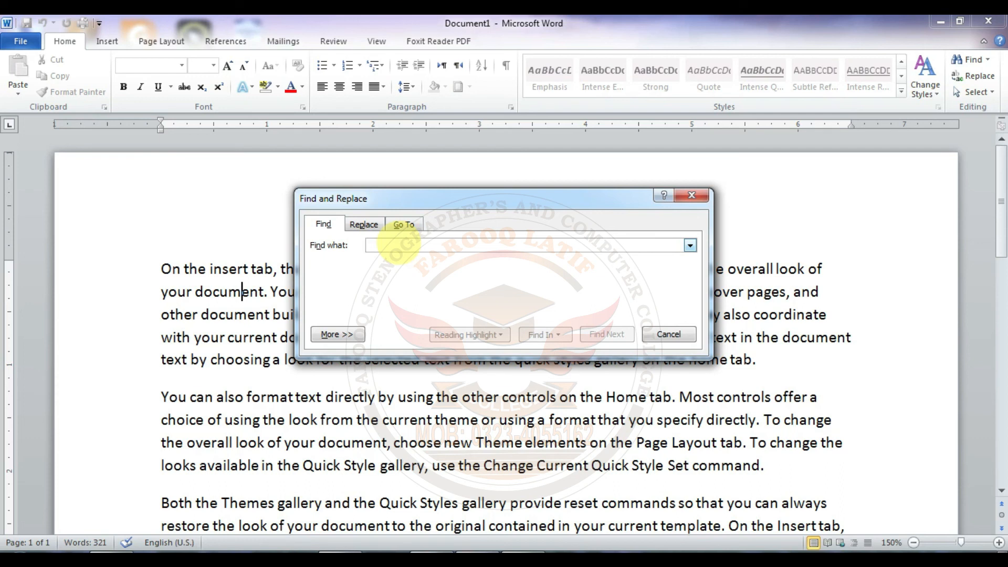
text(document)
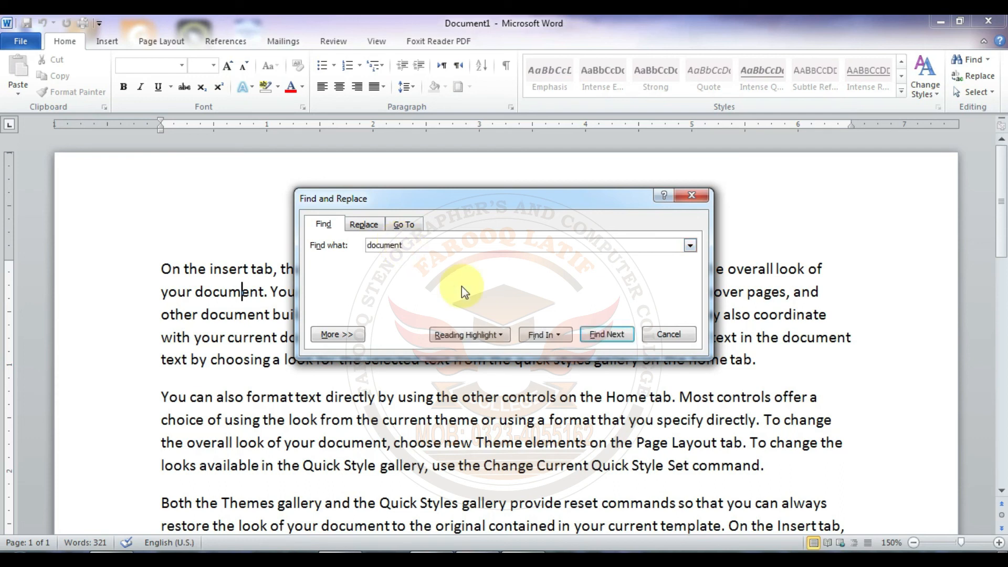
click(597, 335)
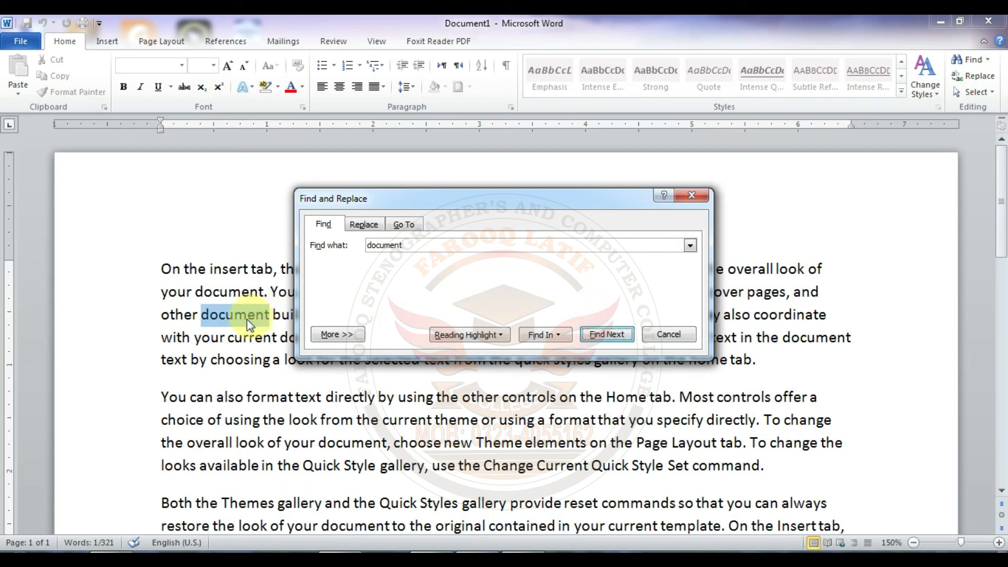
Step: View the extended search options of Find, keep the search direction on All, and collapse the options again
click(347, 336)
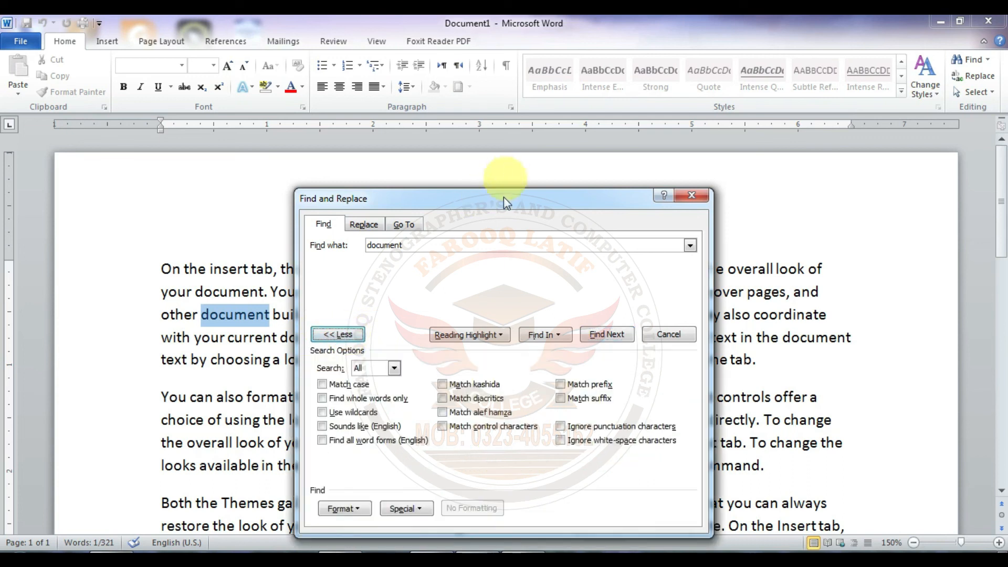
drag(503, 199, 623, 149)
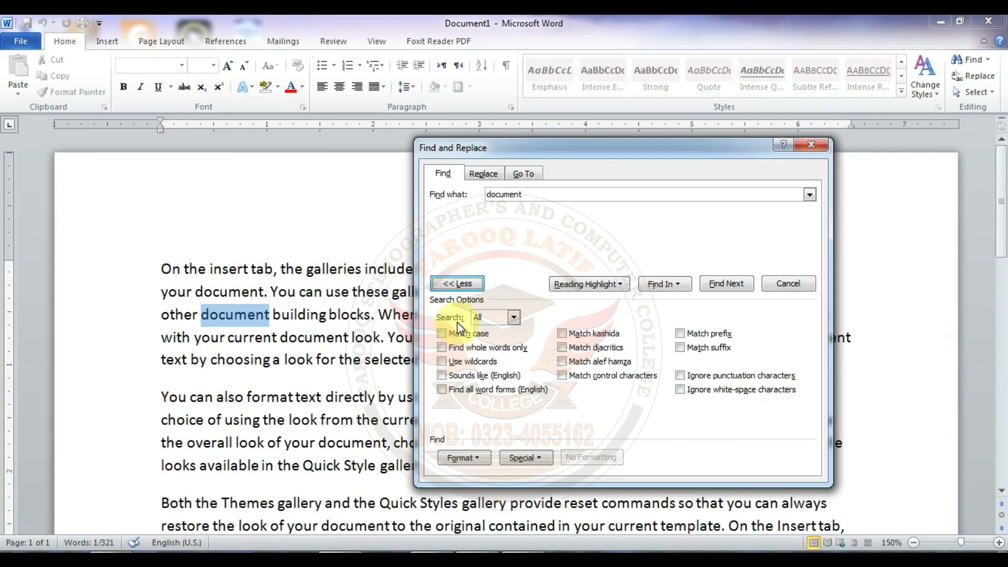
click(513, 318)
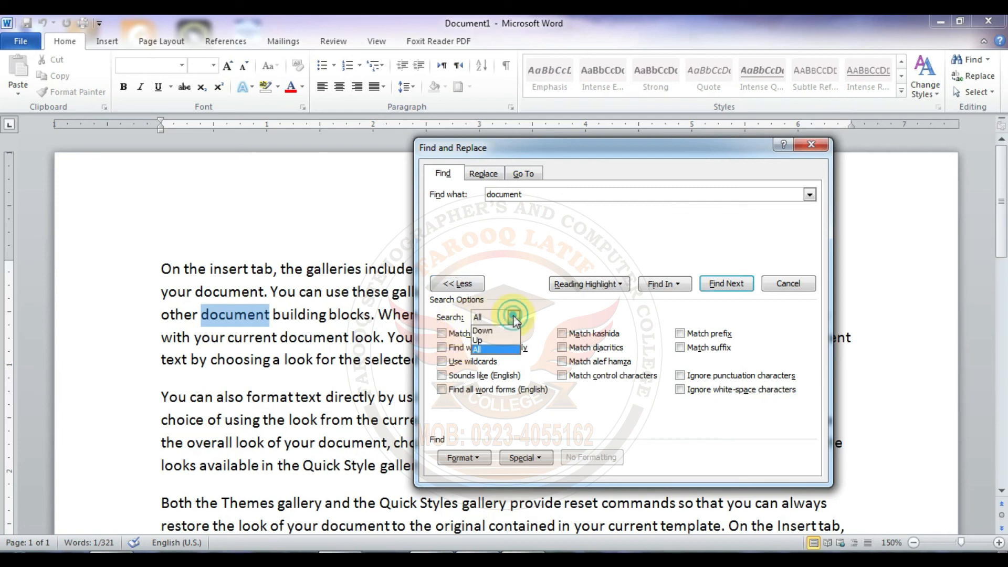
click(490, 349)
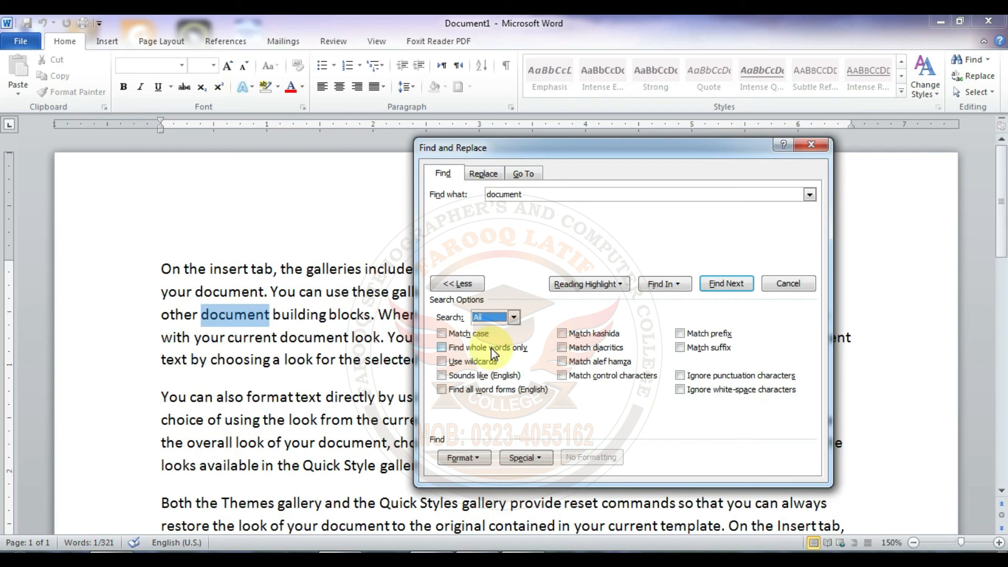
click(458, 284)
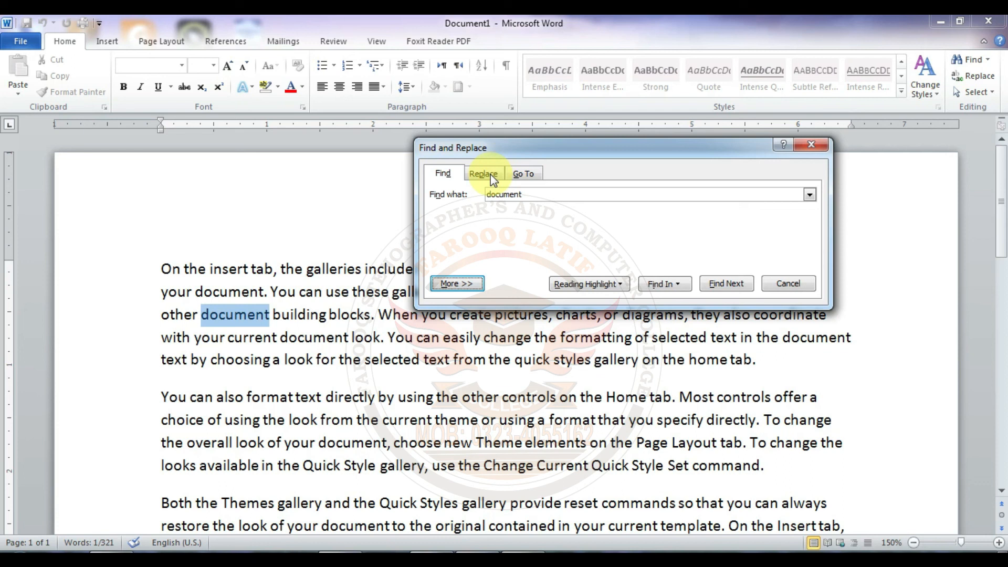
Step: Replace all occurrences of "document" with "file" and dismiss the completion message
click(491, 174)
click(540, 195)
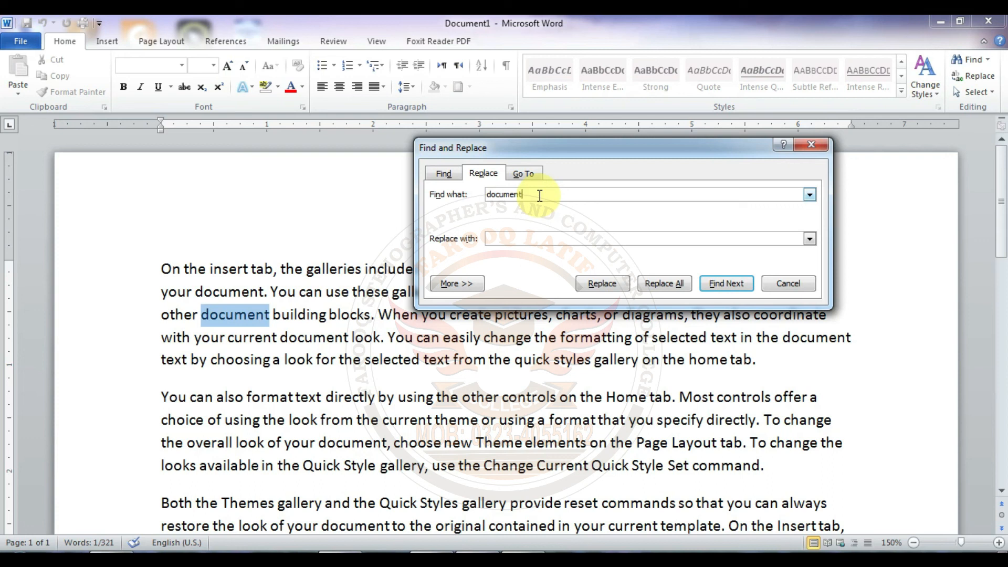
click(515, 236)
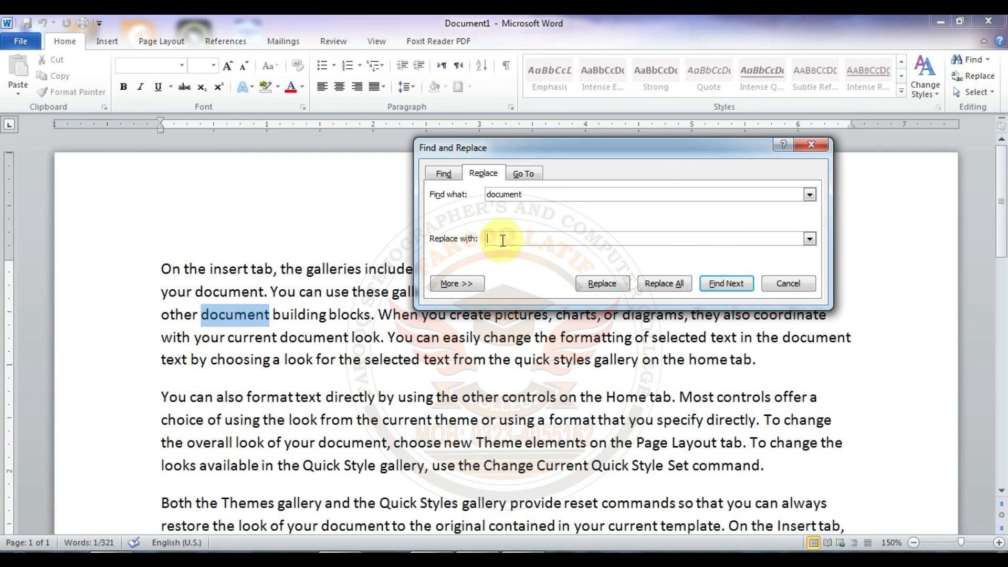
text(file)
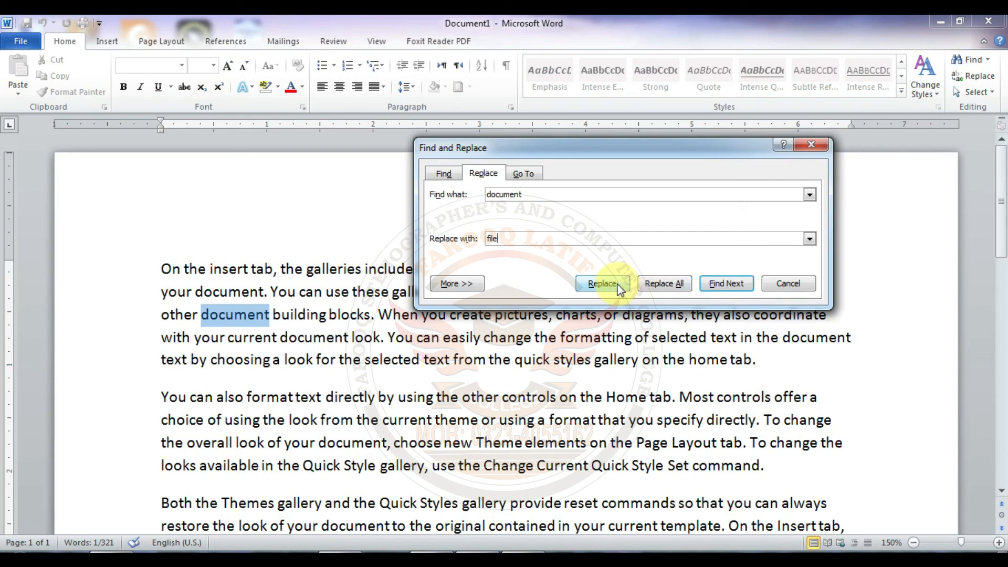
click(679, 284)
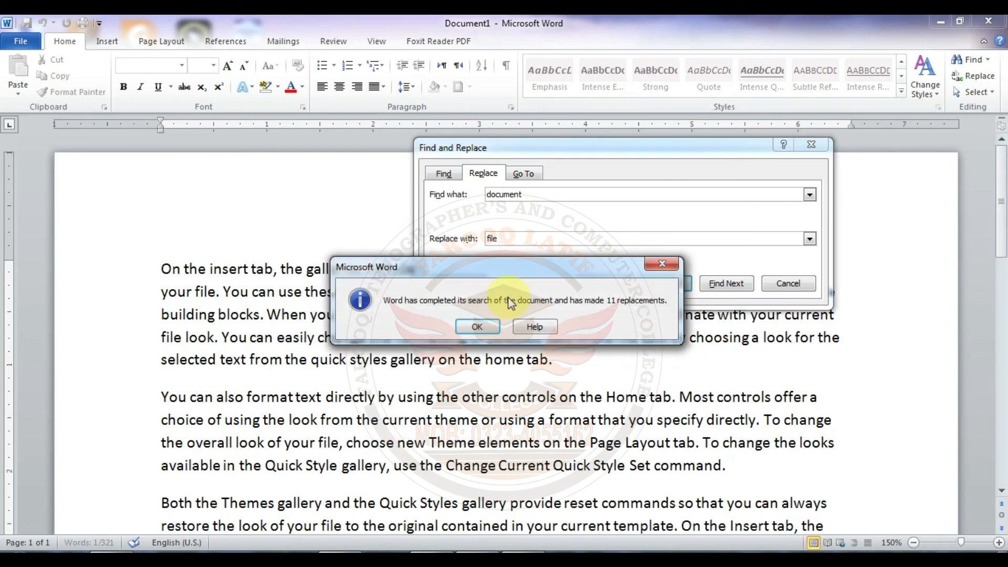
click(477, 326)
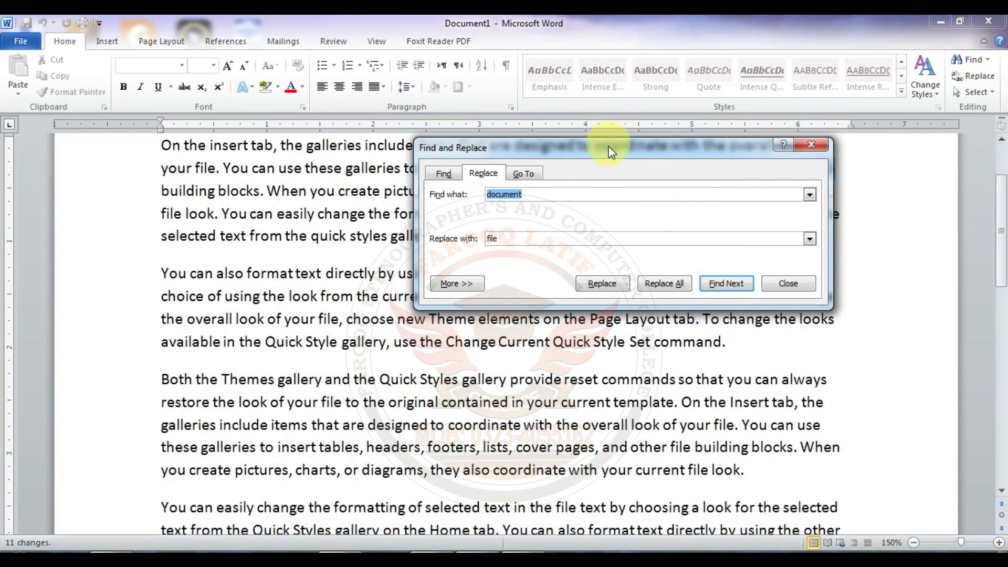
Step: Replace all occurrences of "file" with "document" and dismiss the completion message
click(576, 196)
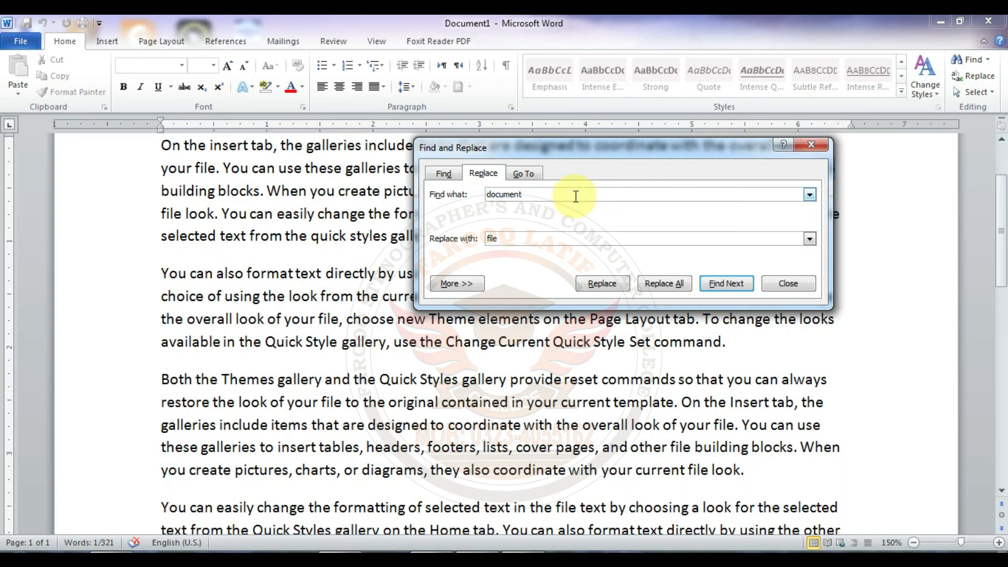
key(BackSpace)
key(BackSpace)
key(BackSpace)
key(BackSpace)
key(BackSpace)
key(BackSpace)
key(BackSpace)
key(BackSpace)
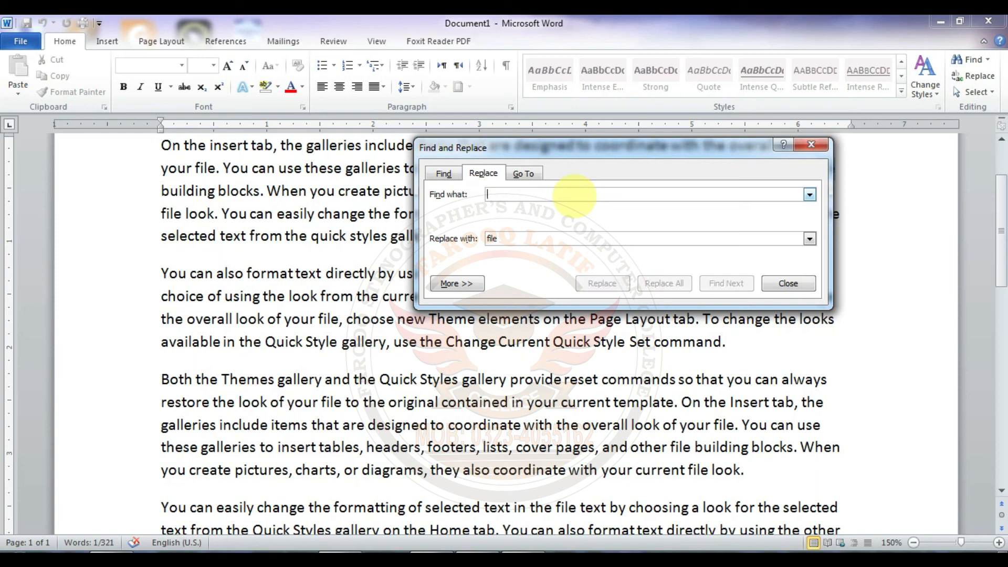
text(file)
click(535, 237)
key(BackSpace)
key(BackSpace)
key(BackSpace)
key(BackSpace)
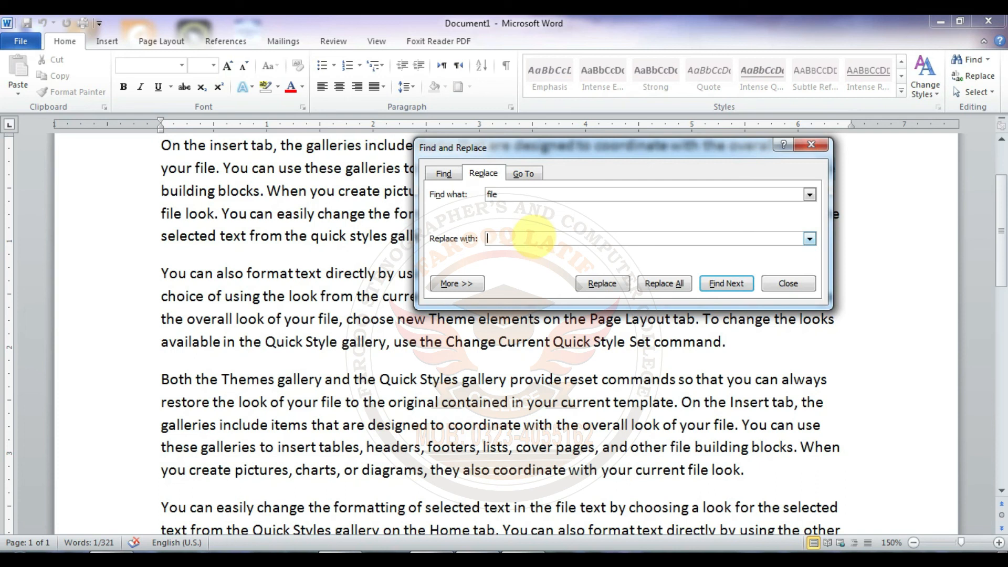
text(document)
click(678, 288)
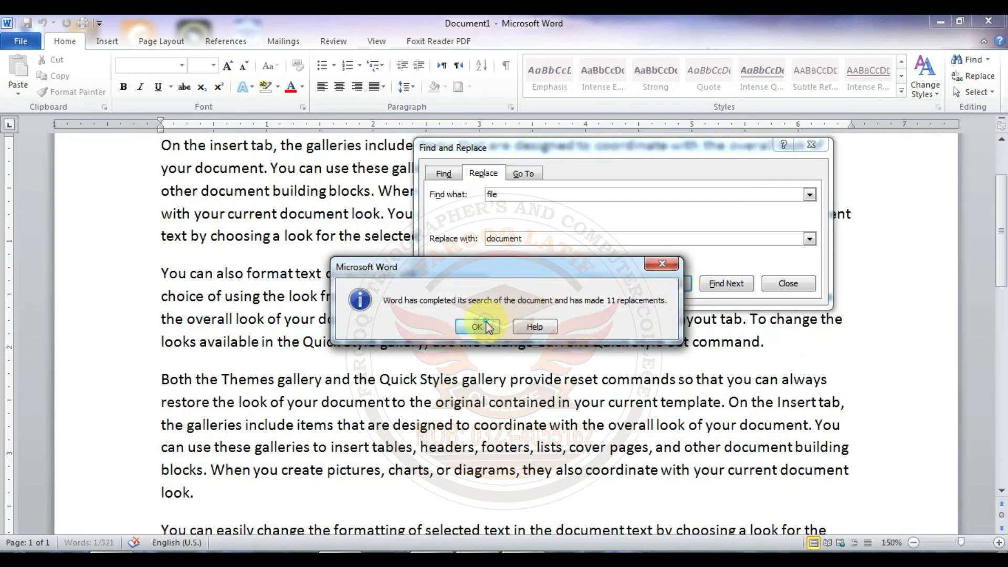
click(486, 324)
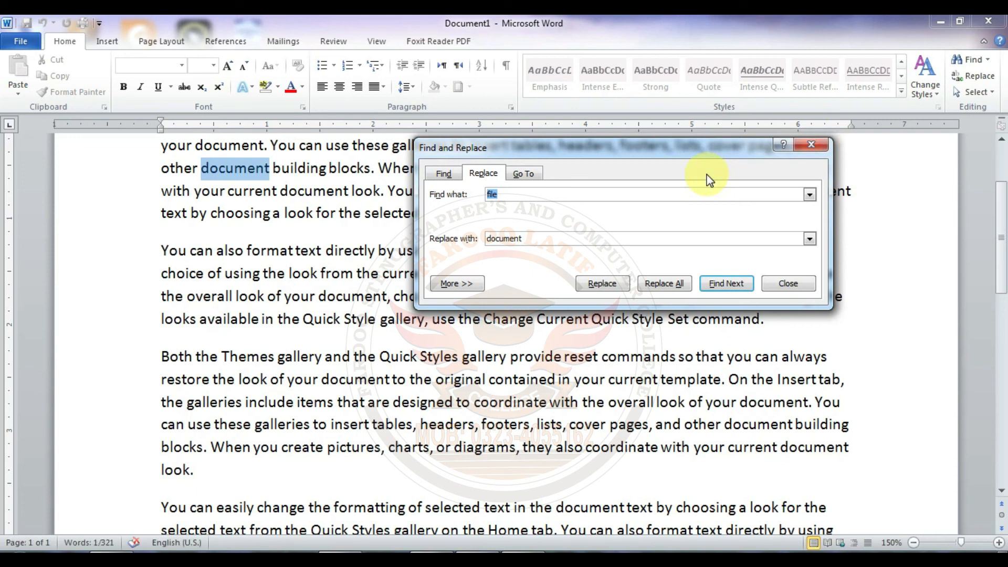
Step: View the Go To settings for Section, Line, Bookmark, Comment and Footnote, and close the dialog without jumping anywhere
click(535, 175)
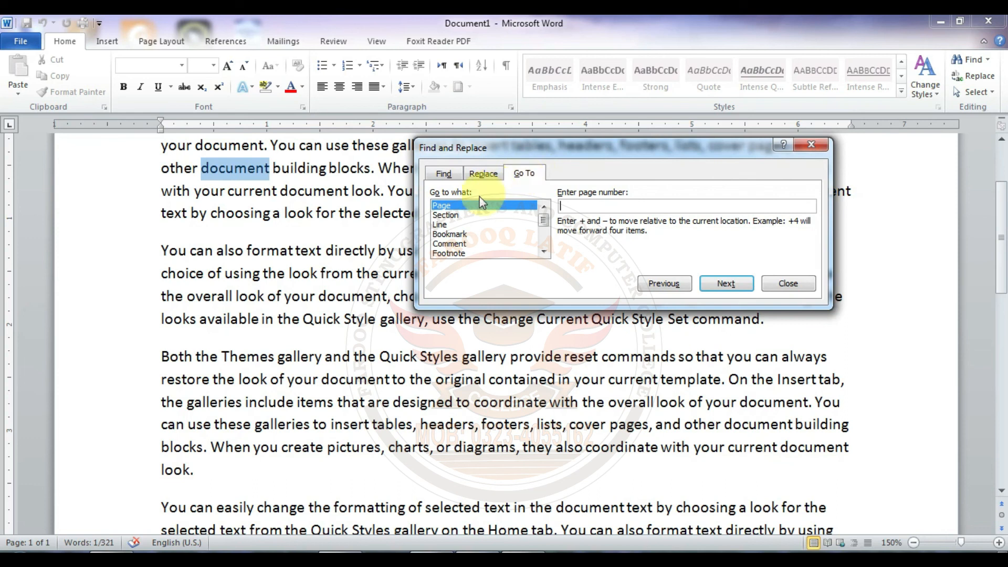
click(458, 215)
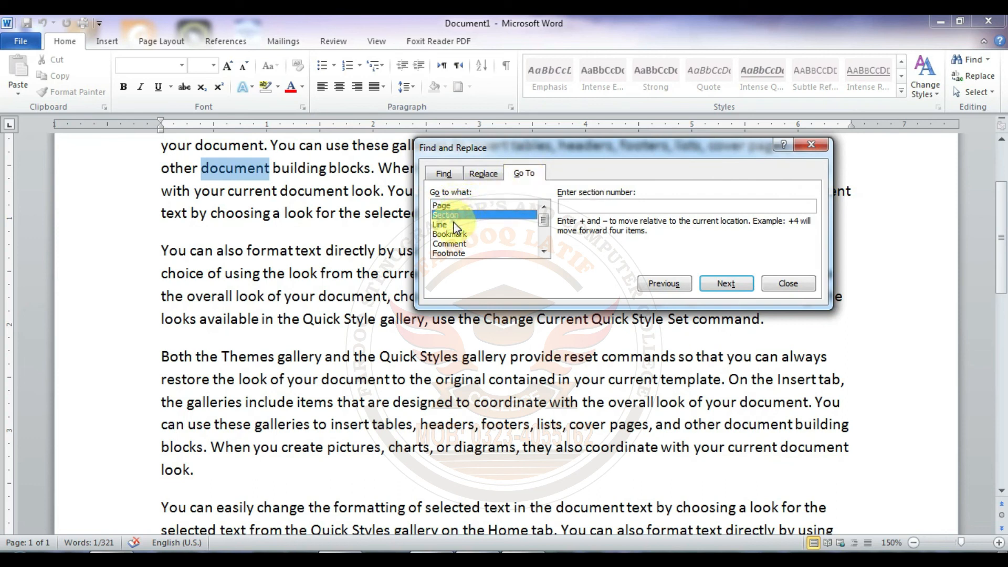
click(457, 224)
click(459, 234)
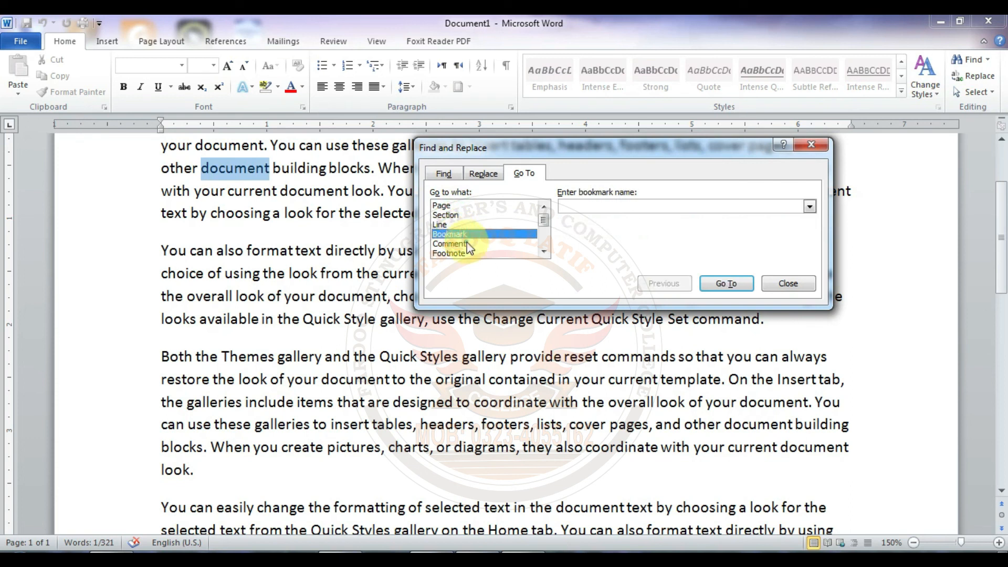
click(468, 242)
click(462, 253)
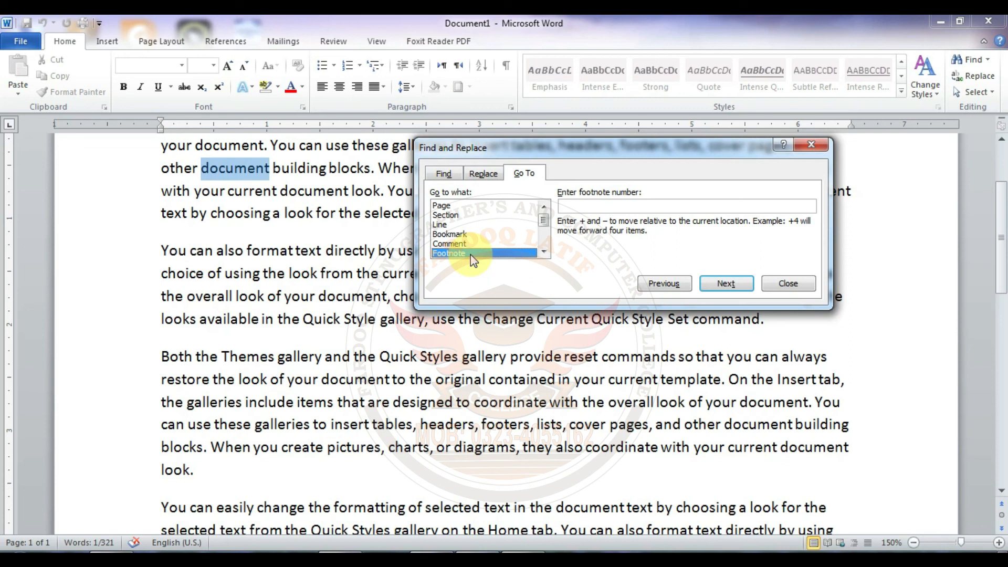
click(820, 144)
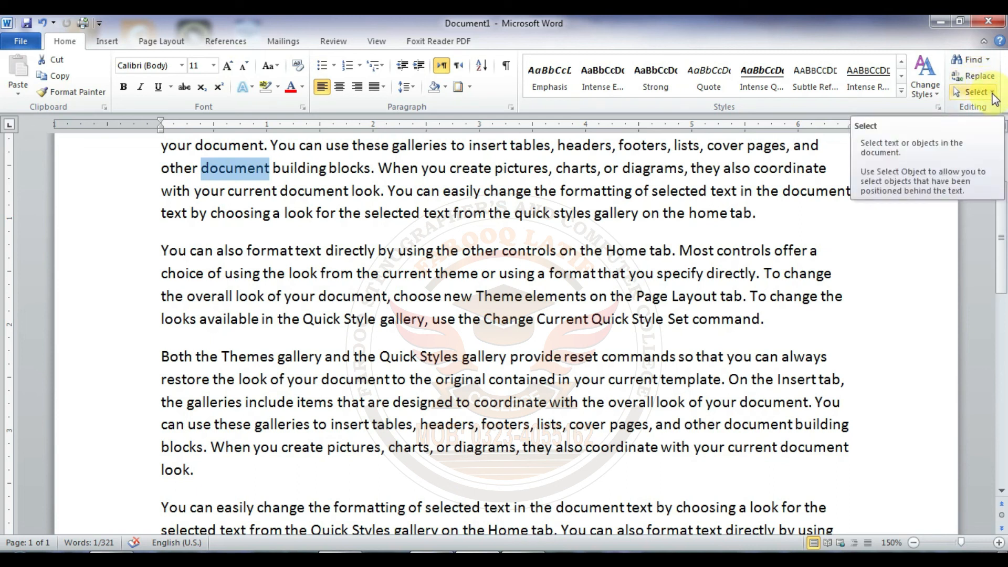
Step: Select all the text in the document with the Select All command
click(992, 93)
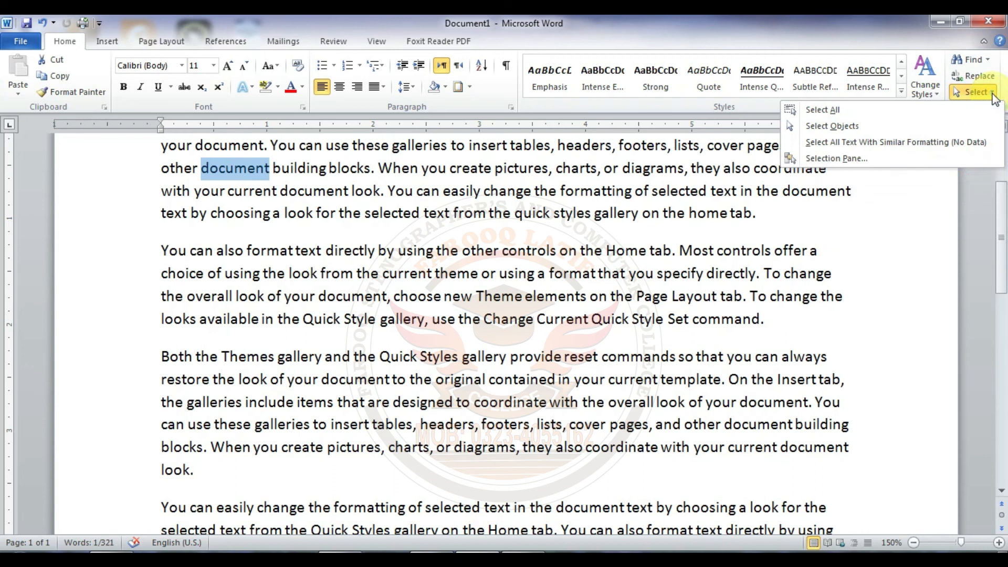
click(899, 117)
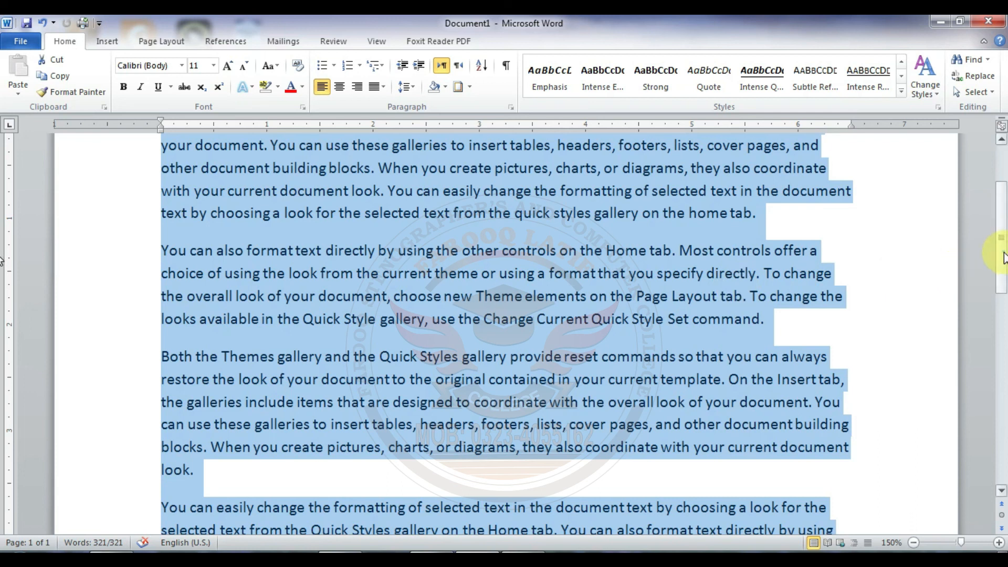
scroll(1003, 258, up, 3)
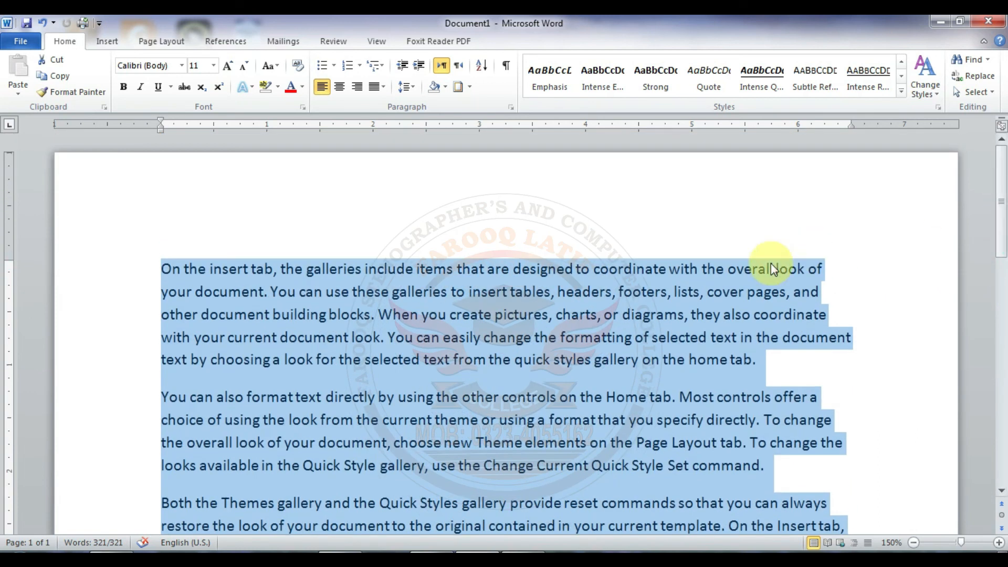
Step: View the Selection Pane, close it, and deselect the document text
click(990, 94)
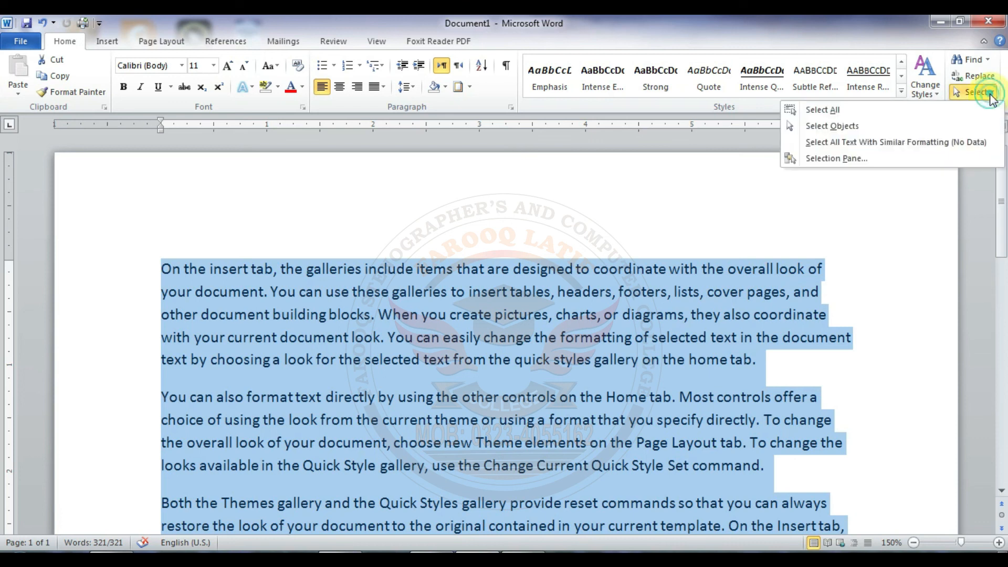
click(854, 164)
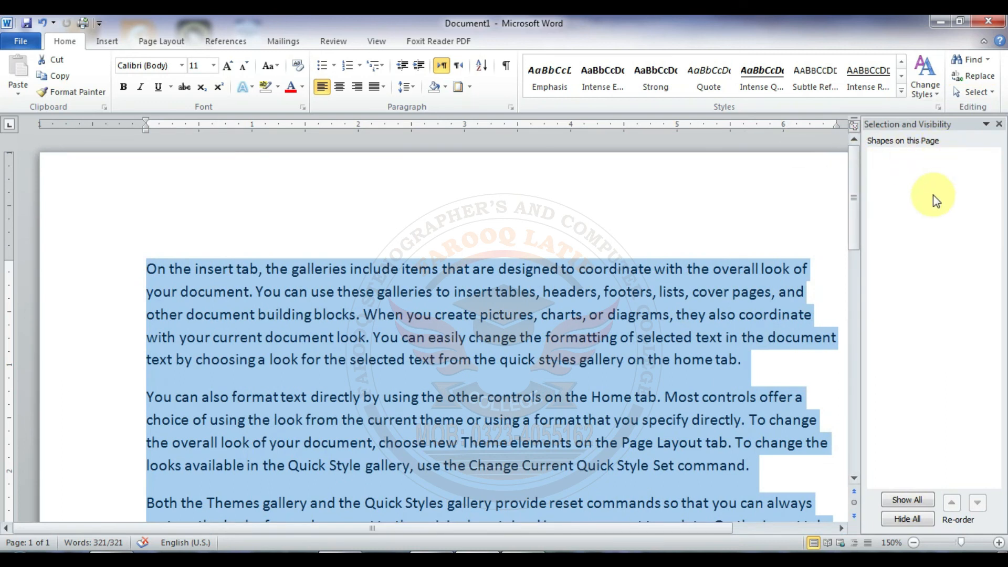
click(999, 125)
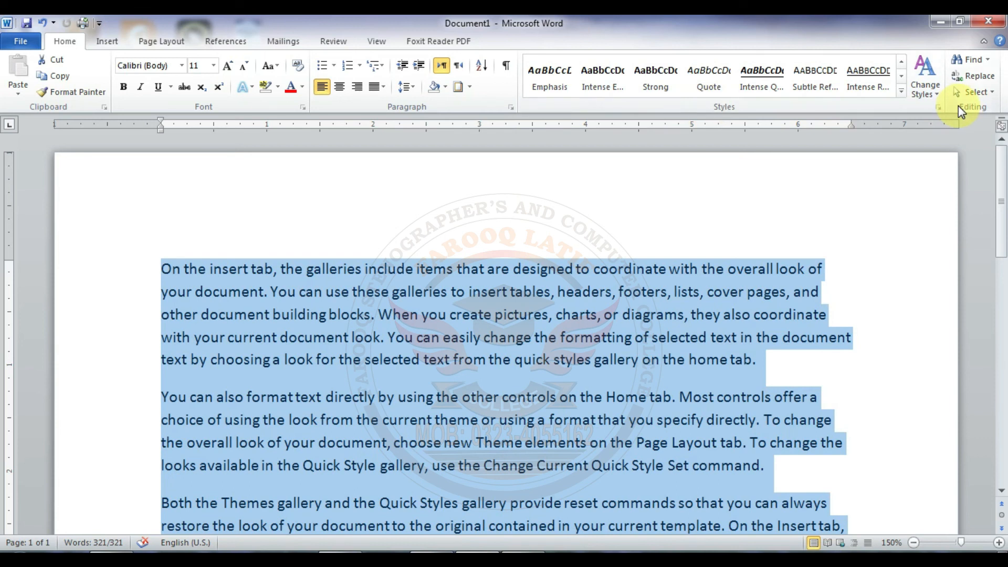
click(559, 307)
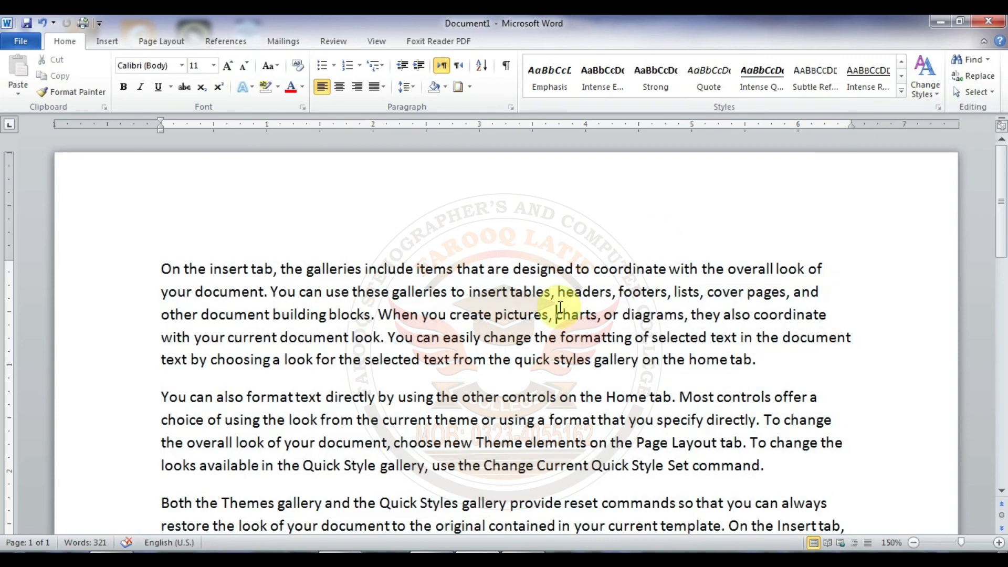